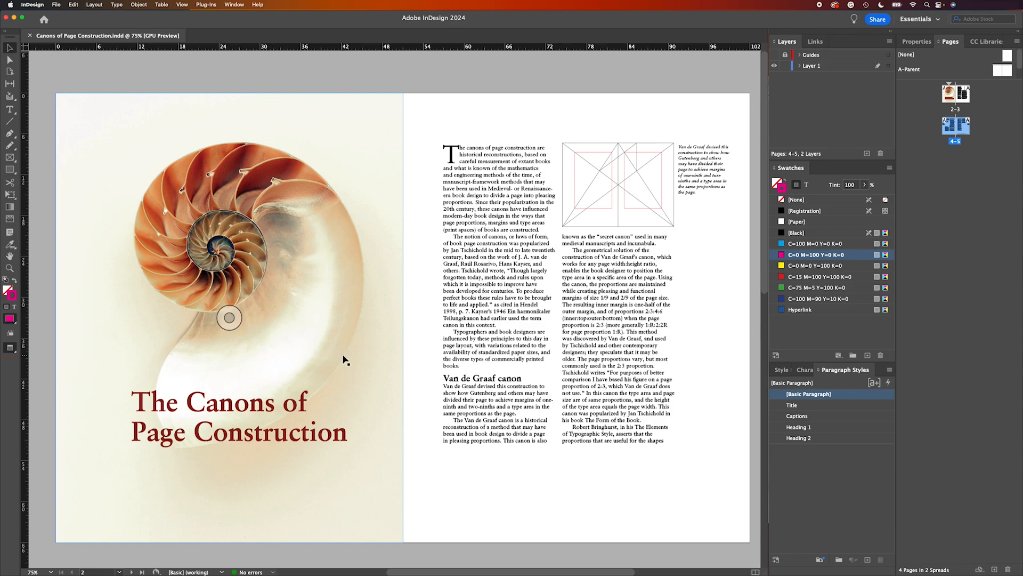
Step: Look through both spreads of the finished Canons of Page Construction layout
{"action": "scroll", "coordinate": [343, 360], "scroll_direction": "down", "scroll_amount": 10}
{"action": "scroll", "coordinate": [343, 360], "scroll_direction": "down", "scroll_amount": 4}
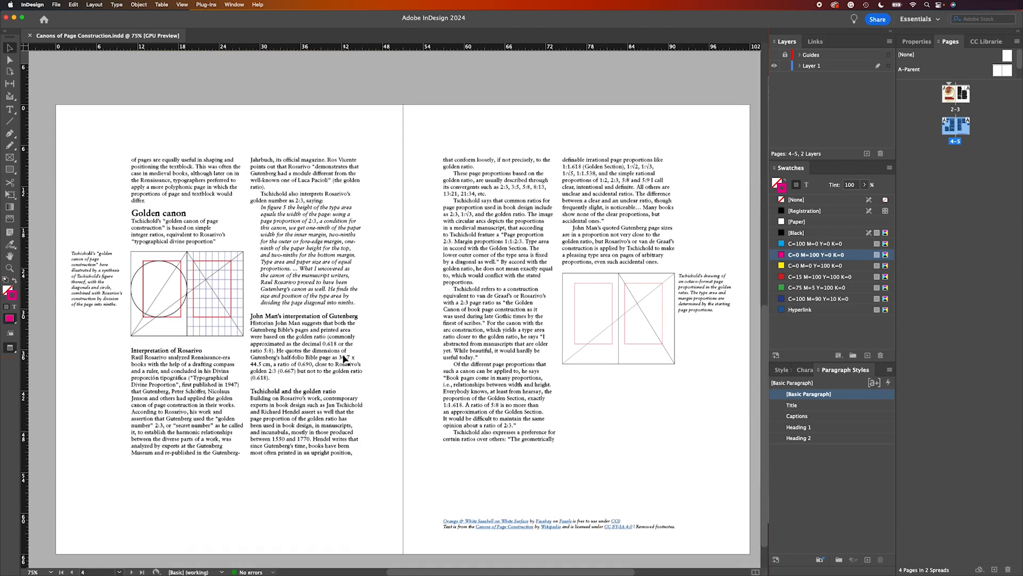
{"action": "scroll", "coordinate": [365, 329], "scroll_direction": "up", "scroll_amount": 10}
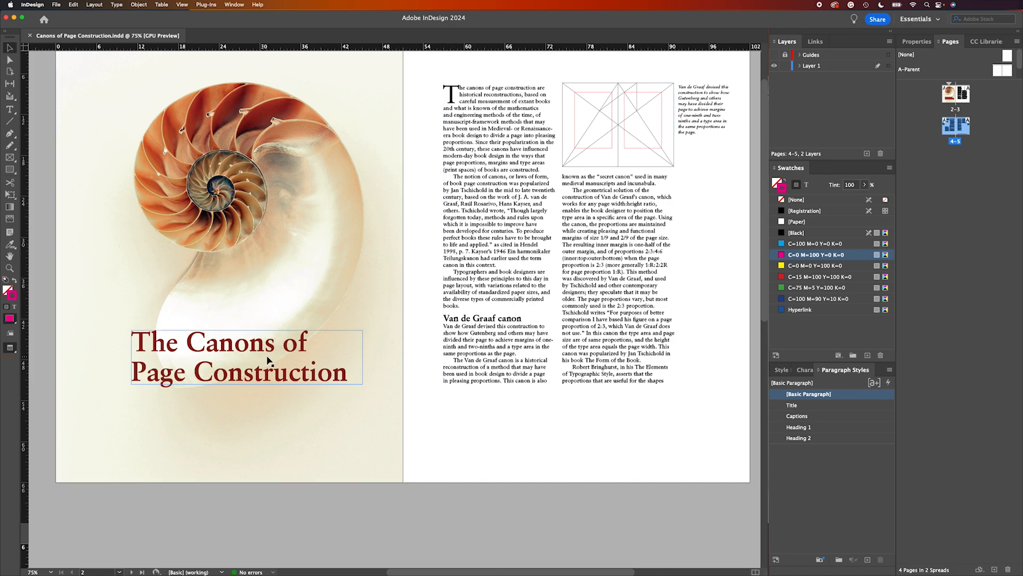
{"action": "scroll", "coordinate": [429, 342], "scroll_direction": "up", "scroll_amount": 1}
{"action": "scroll", "coordinate": [426, 338], "scroll_direction": "up", "scroll_amount": 2}
{"action": "scroll", "coordinate": [424, 337], "scroll_direction": "down", "scroll_amount": 12}
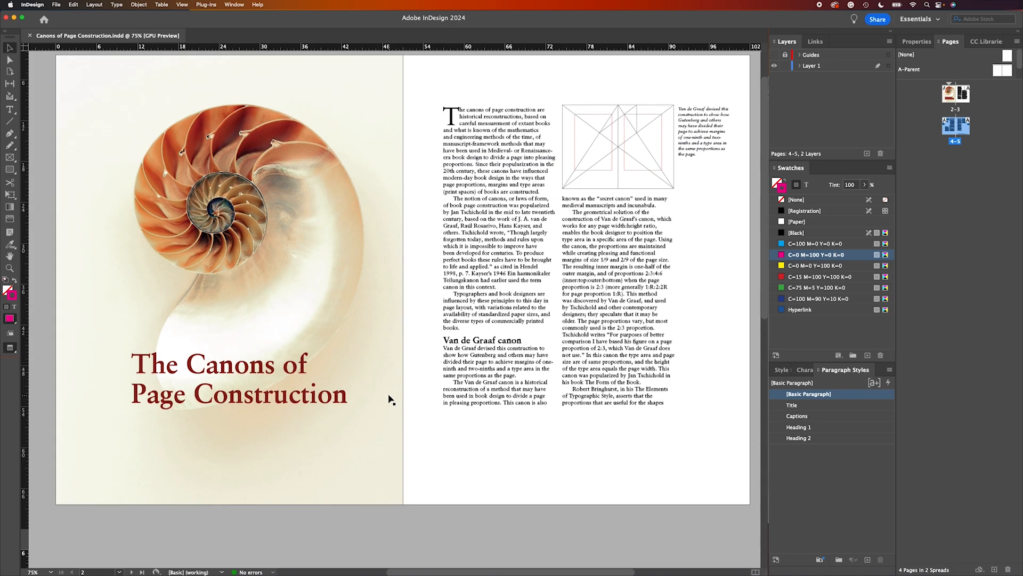
{"action": "scroll", "coordinate": [363, 392], "scroll_direction": "down", "scroll_amount": 3}
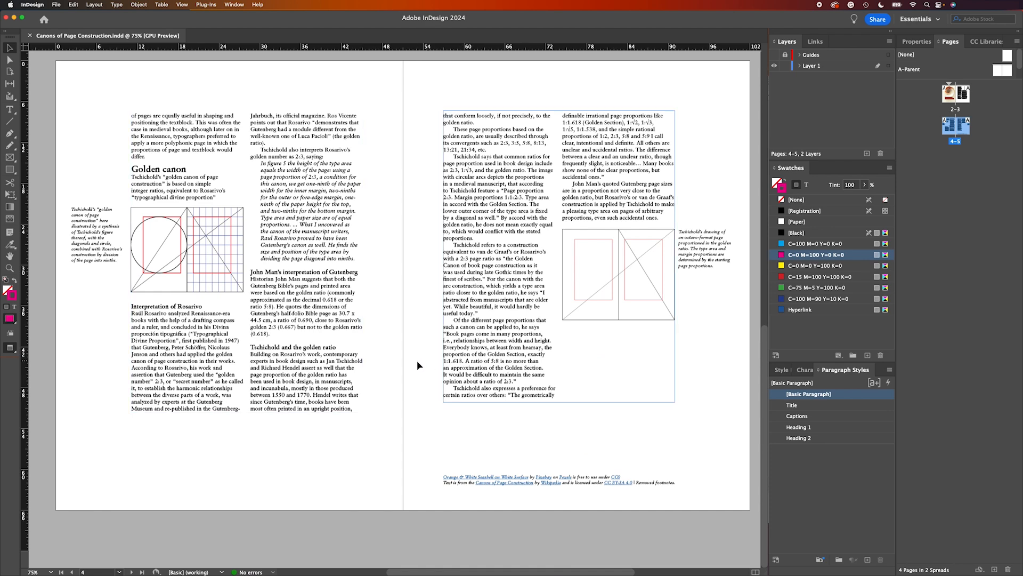
Step: Show the Guides layer and switch to the Normal screen mode to view the construction guides on both spreads
{"action": "left_click", "coordinate": [774, 55]}
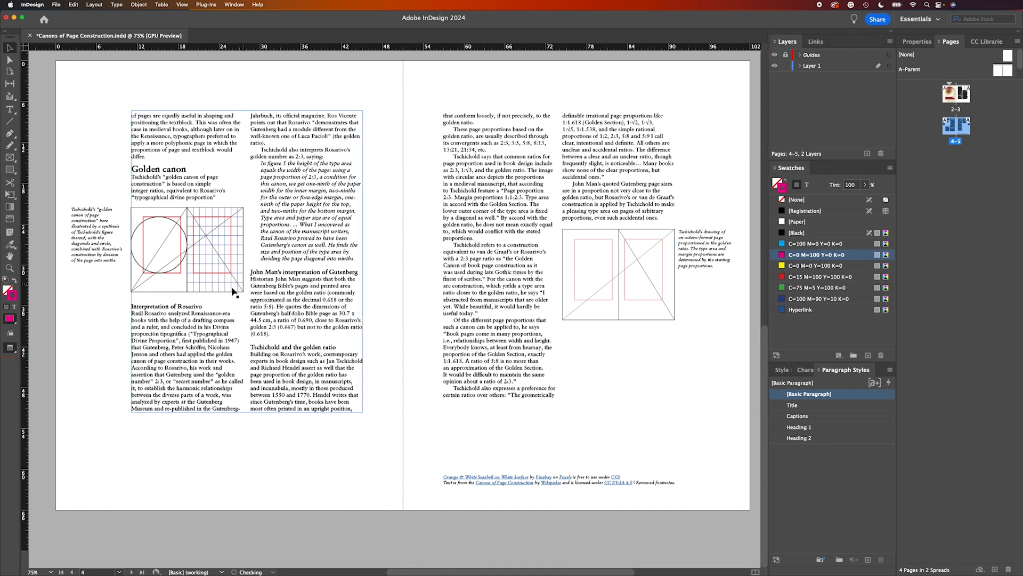
{"action": "left_click", "coordinate": [13, 350]}
{"action": "left_click", "coordinate": [40, 360]}
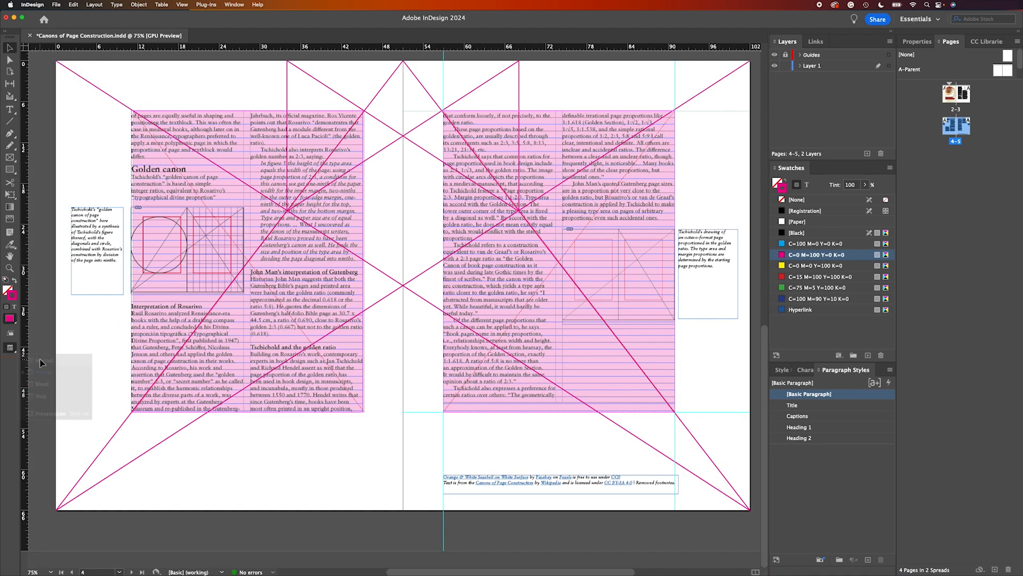
{"action": "scroll", "coordinate": [184, 324], "scroll_direction": "up", "scroll_amount": 1}
{"action": "scroll", "coordinate": [183, 324], "scroll_direction": "up", "scroll_amount": 10}
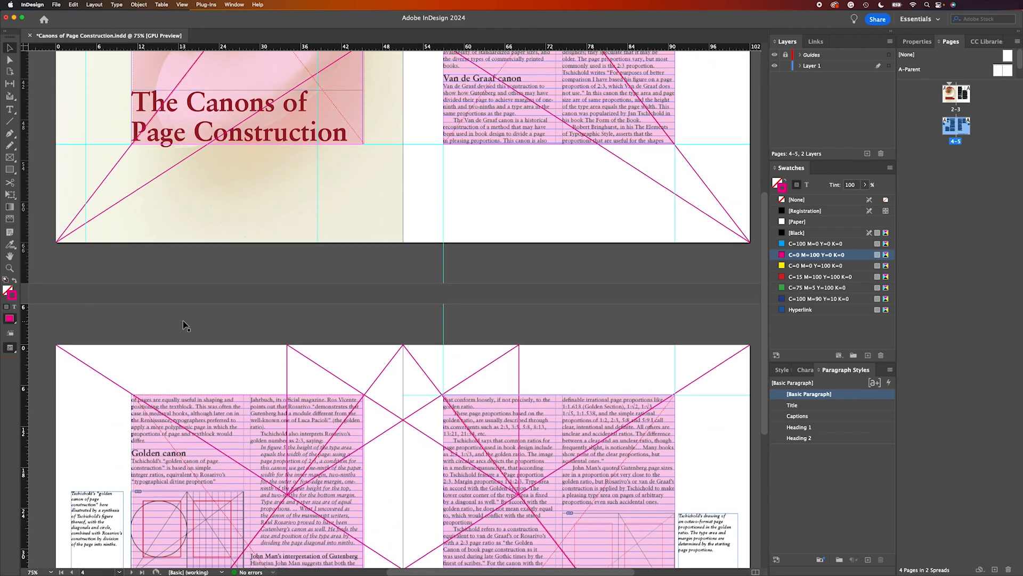
{"action": "scroll", "coordinate": [184, 324], "scroll_direction": "up", "scroll_amount": 2}
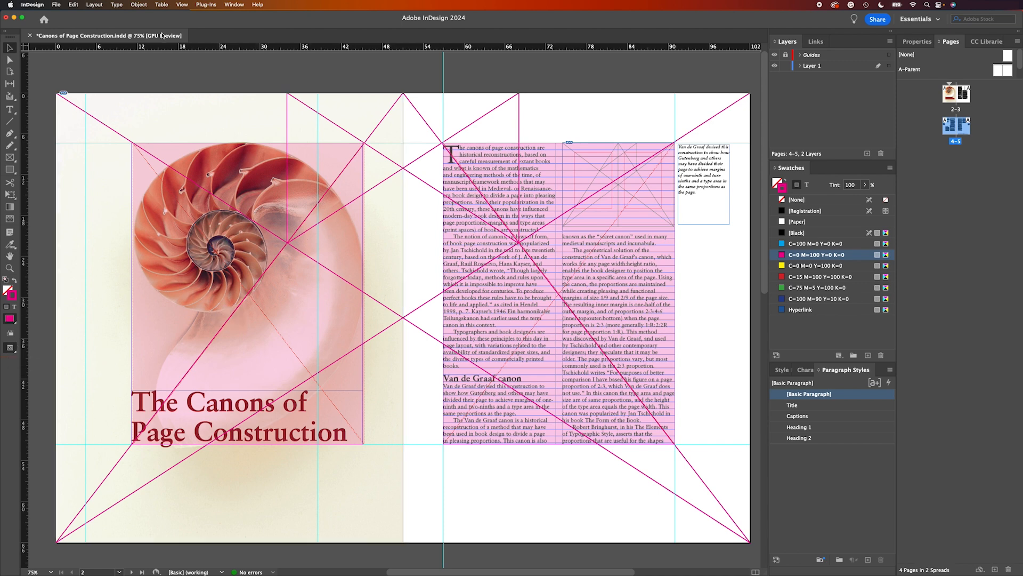
Step: Create a new 8.5 × 11 in portrait document in inches, with four facing pages starting at page 2
{"action": "left_click", "coordinate": [56, 5]}
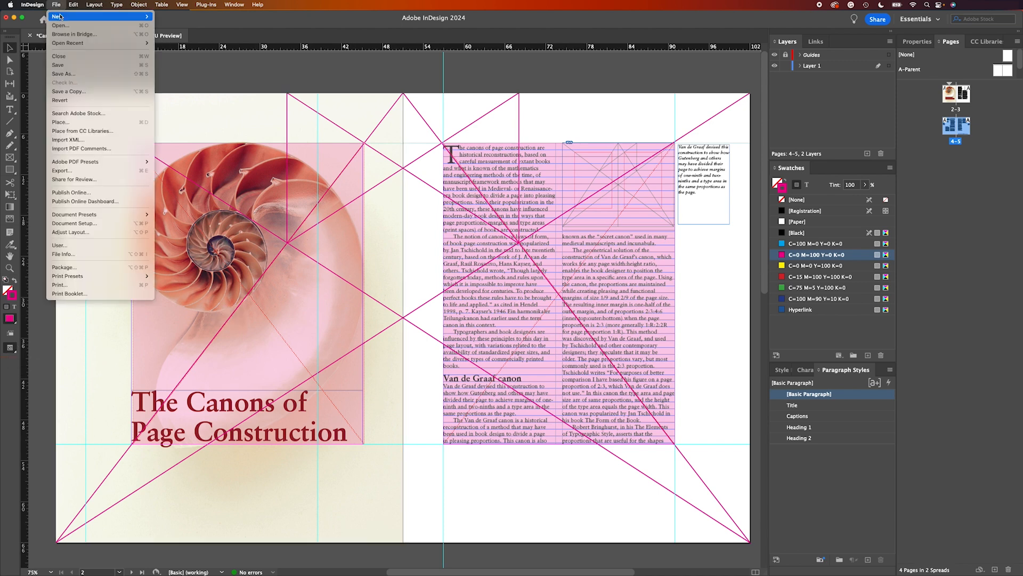
{"action": "mouse_move", "coordinate": [107, 17]}
{"action": "left_click", "coordinate": [168, 17]}
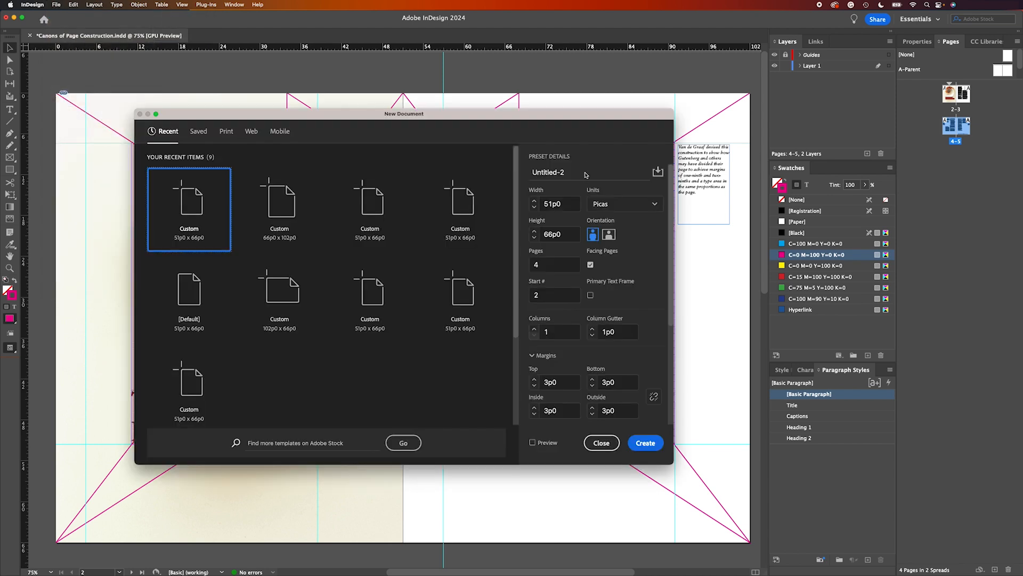
{"action": "left_click", "coordinate": [618, 204]}
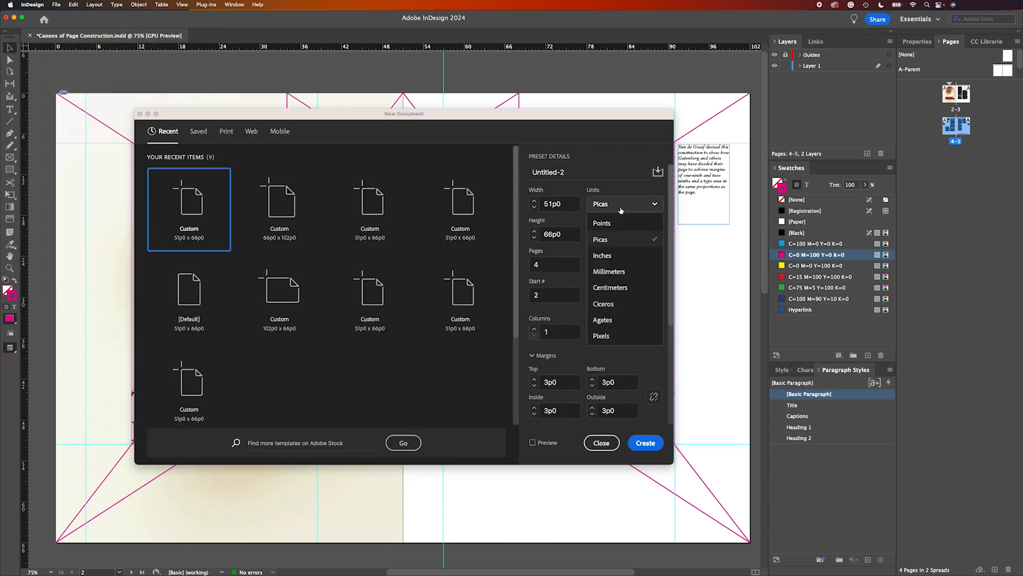
{"action": "left_click", "coordinate": [610, 252]}
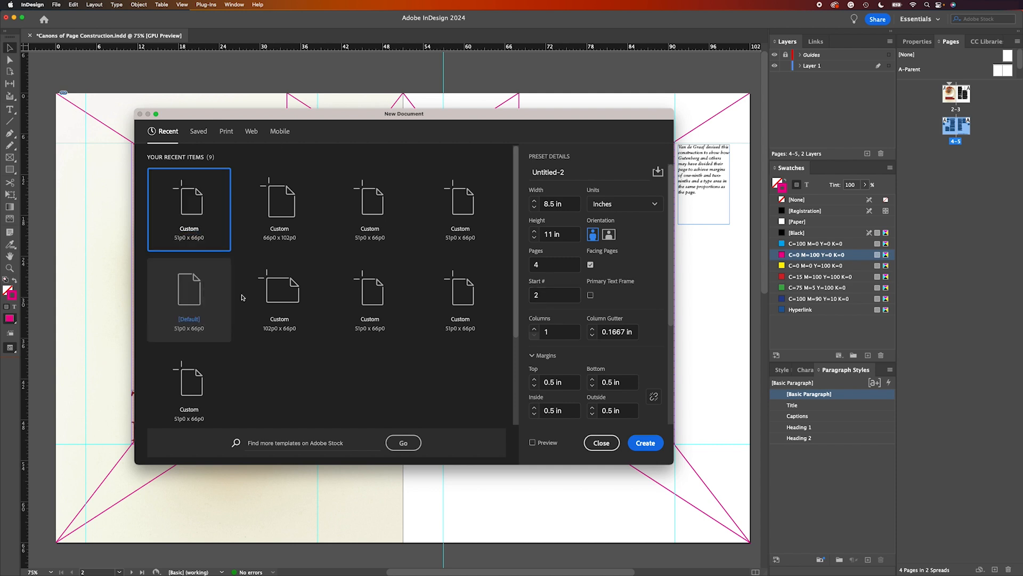
{"action": "left_click", "coordinate": [642, 439]}
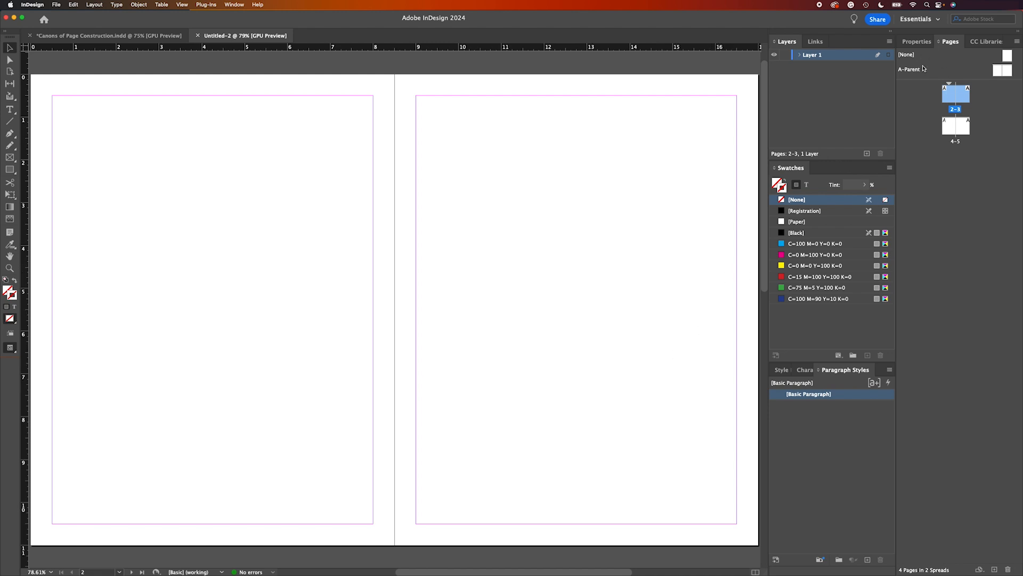
Step: On the A-Parent spread, add a new layer named Guides and make it non-printing
{"action": "double_click", "coordinate": [998, 71]}
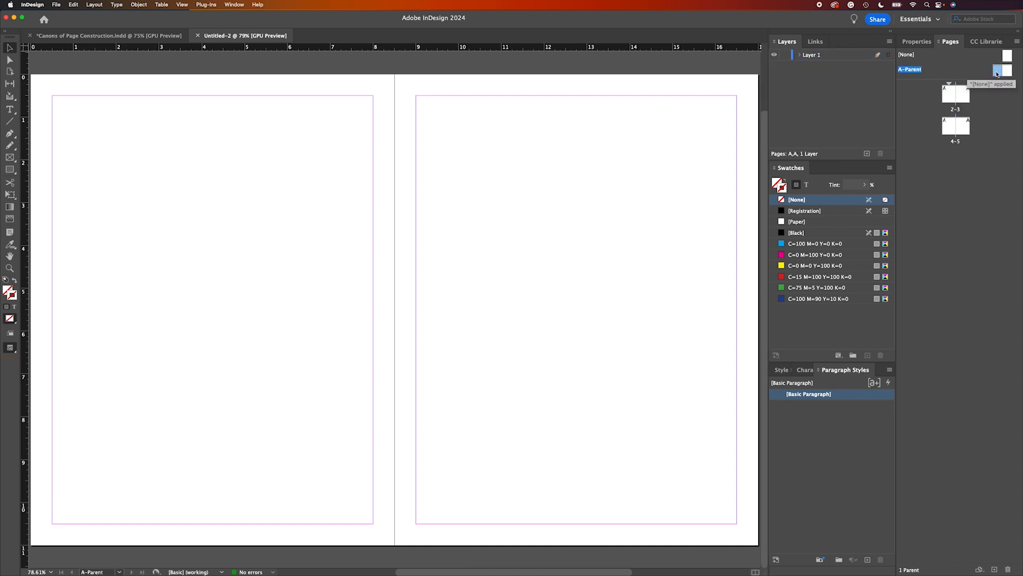
{"action": "left_click", "coordinate": [868, 154]}
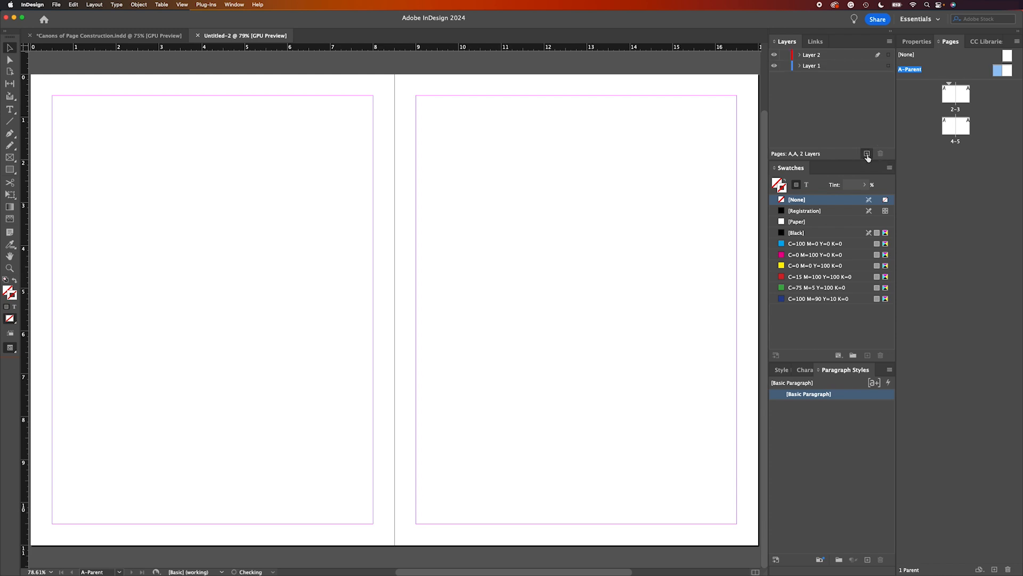
{"action": "double_click", "coordinate": [814, 55]}
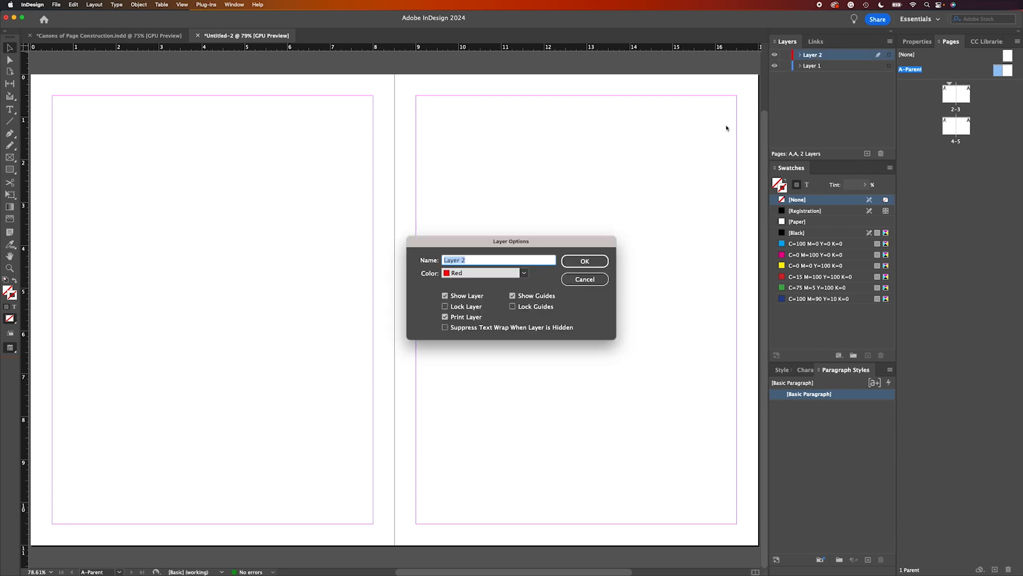
{"action": "type", "text": "Guides"}
{"action": "left_click", "coordinate": [445, 317]}
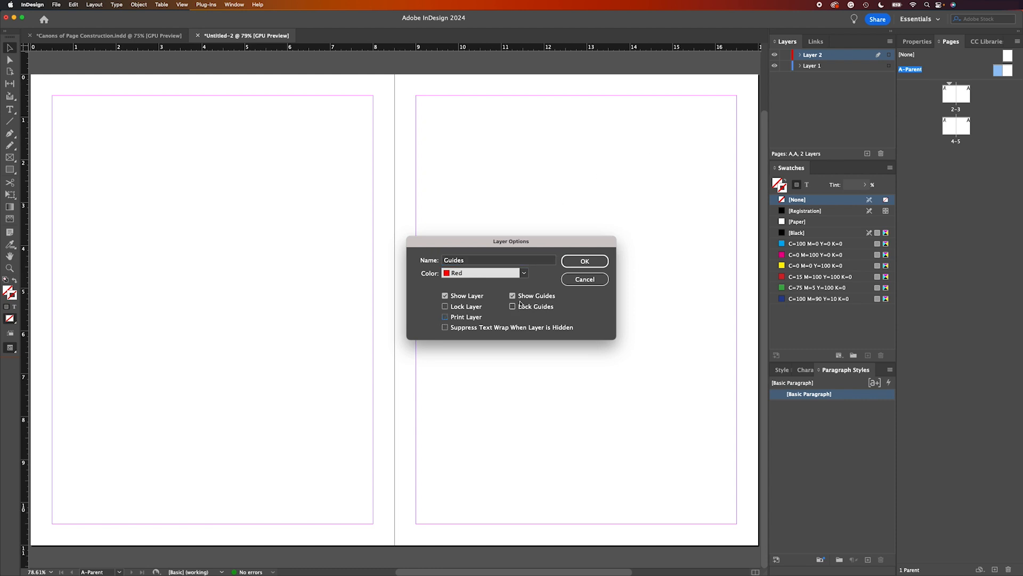
{"action": "left_click", "coordinate": [581, 261]}
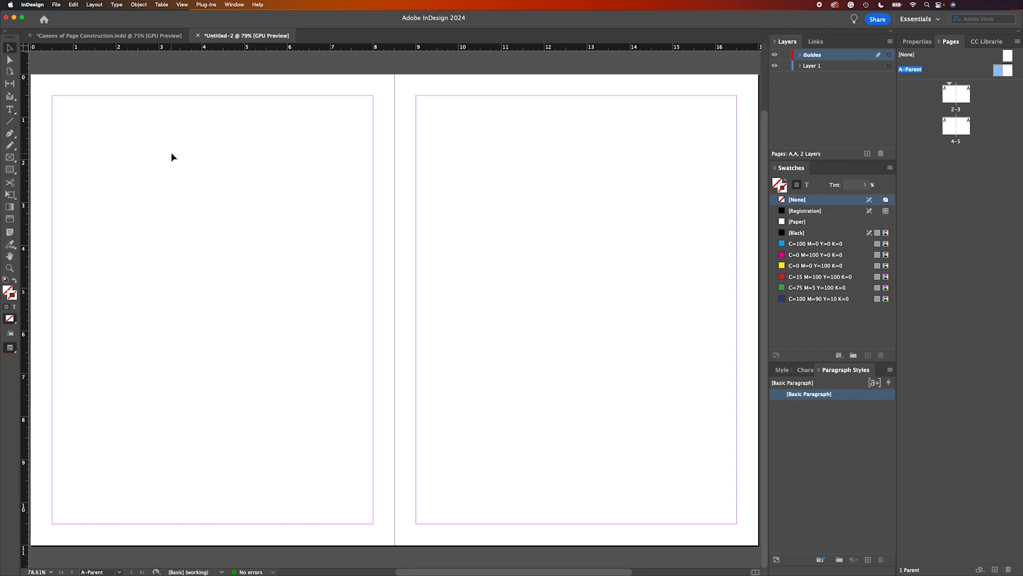
Step: Draw two crossing diagonals between opposite corners of the parent spread with a C=0 M=100 Y=0 K=0 line
{"action": "key", "text": "super+minus"}
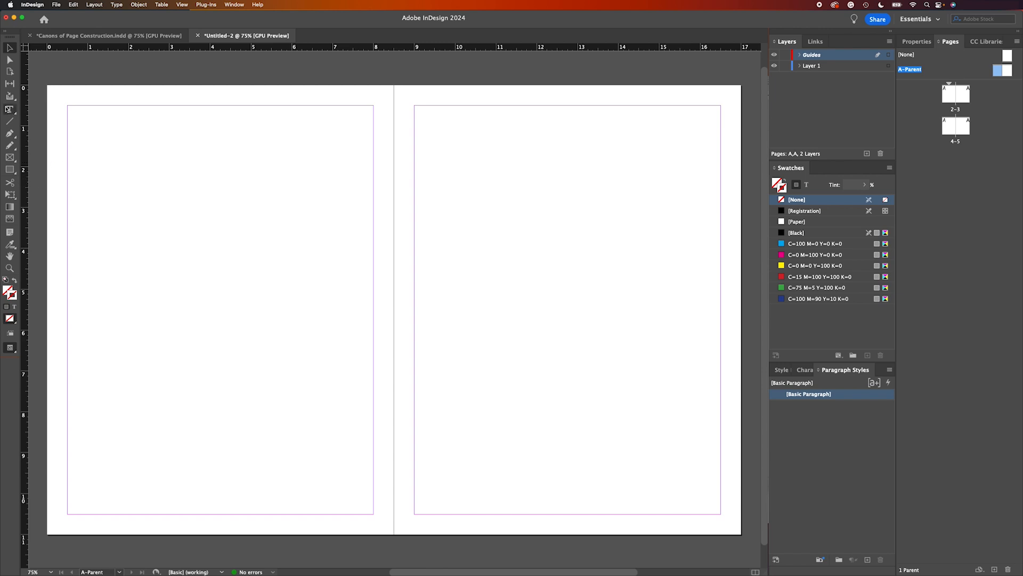
{"action": "left_click", "coordinate": [9, 123]}
{"action": "left_click", "coordinate": [783, 257]}
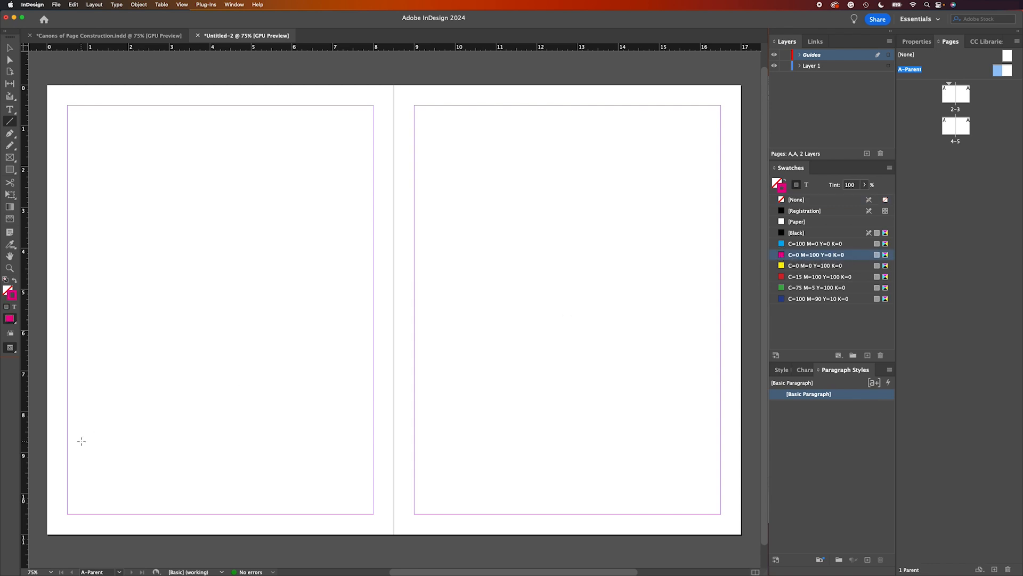
{"action": "mouse_move", "coordinate": [48, 535]}
{"action": "left_mouse_down"}
{"action": "mouse_move", "coordinate": [194, 478]}
{"action": "mouse_move", "coordinate": [481, 275]}
{"action": "mouse_move", "coordinate": [723, 127]}
{"action": "mouse_move", "coordinate": [741, 85]}
{"action": "left_mouse_up"}
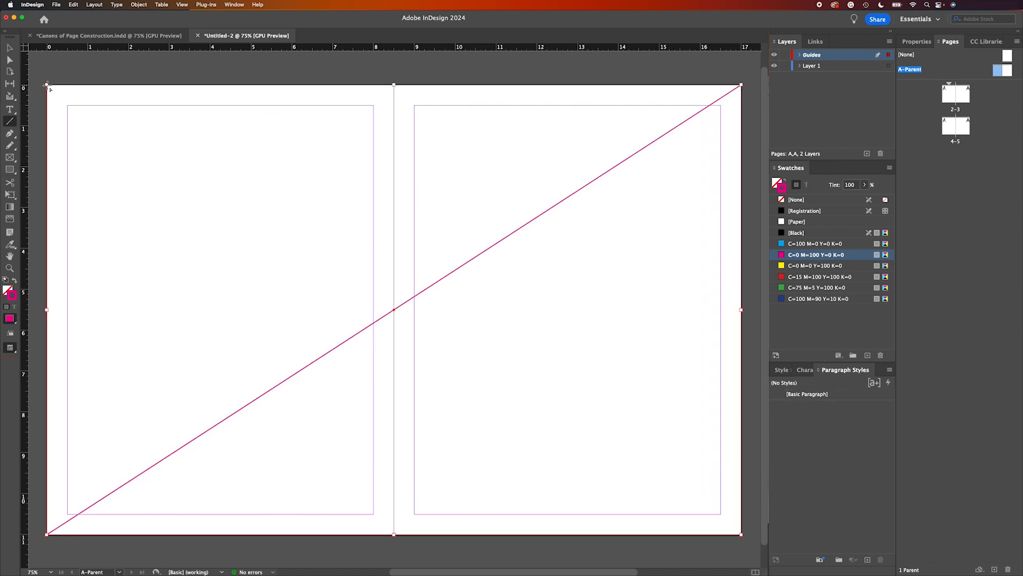
{"action": "left_click_drag", "start_coordinate": [47, 84], "coordinate": [743, 535]}
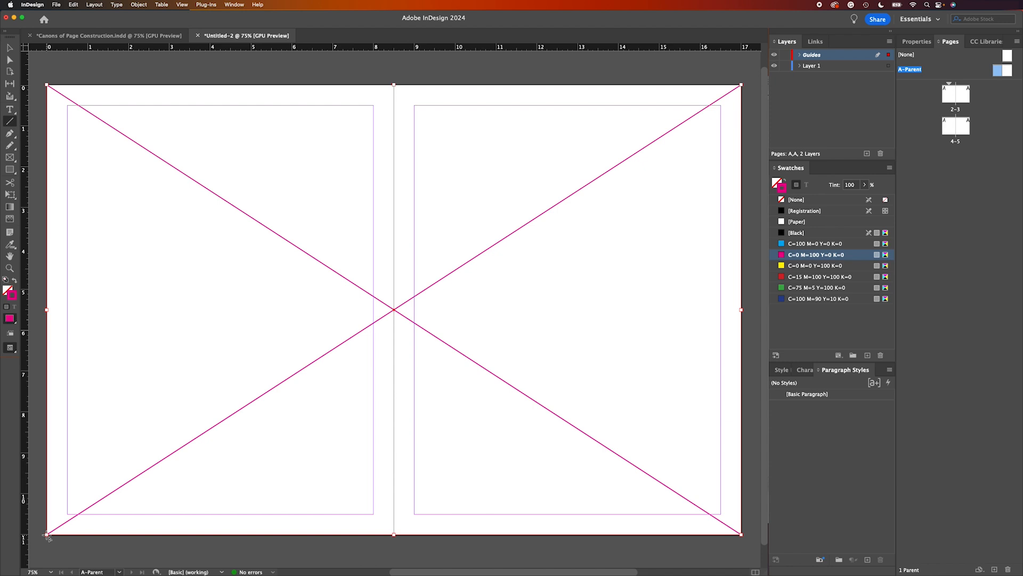
Step: Draw a diagonal on each page from its bottom outside corner to the top of the spine, replacing any misaligned line
{"action": "left_click_drag", "start_coordinate": [48, 536], "coordinate": [396, 87]}
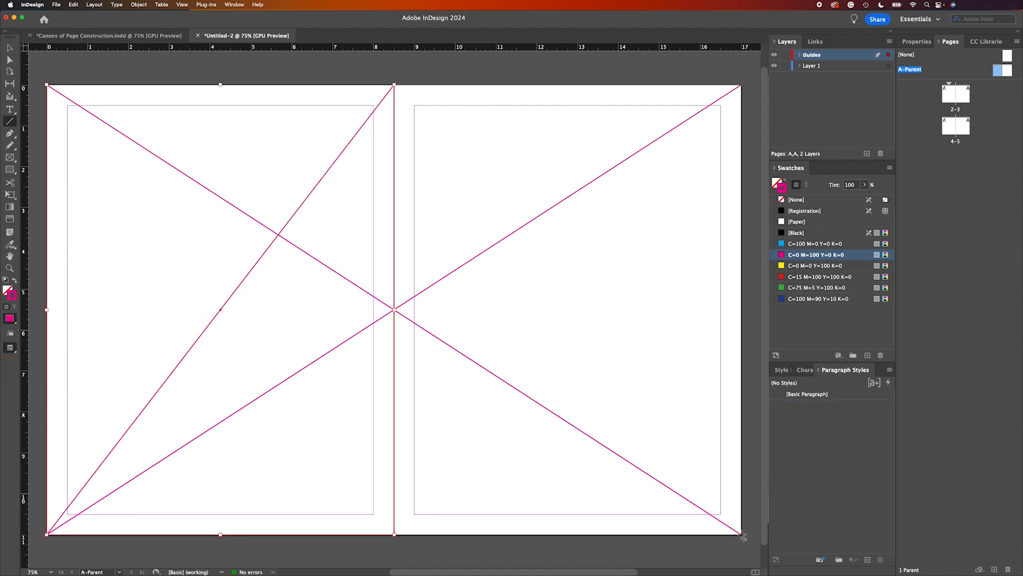
{"action": "left_click_drag", "start_coordinate": [742, 534], "coordinate": [399, 91]}
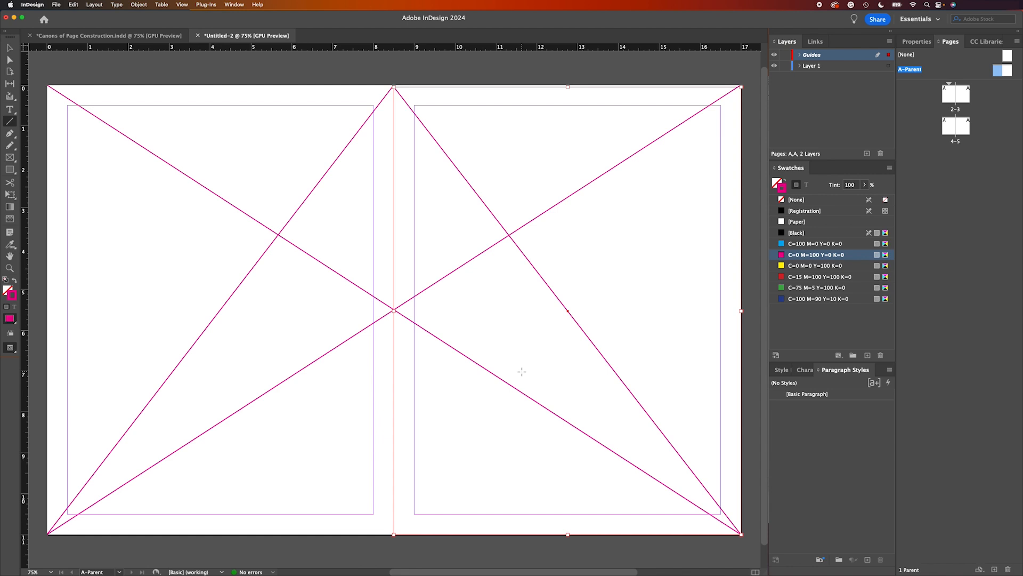
{"action": "key", "text": "super+z"}
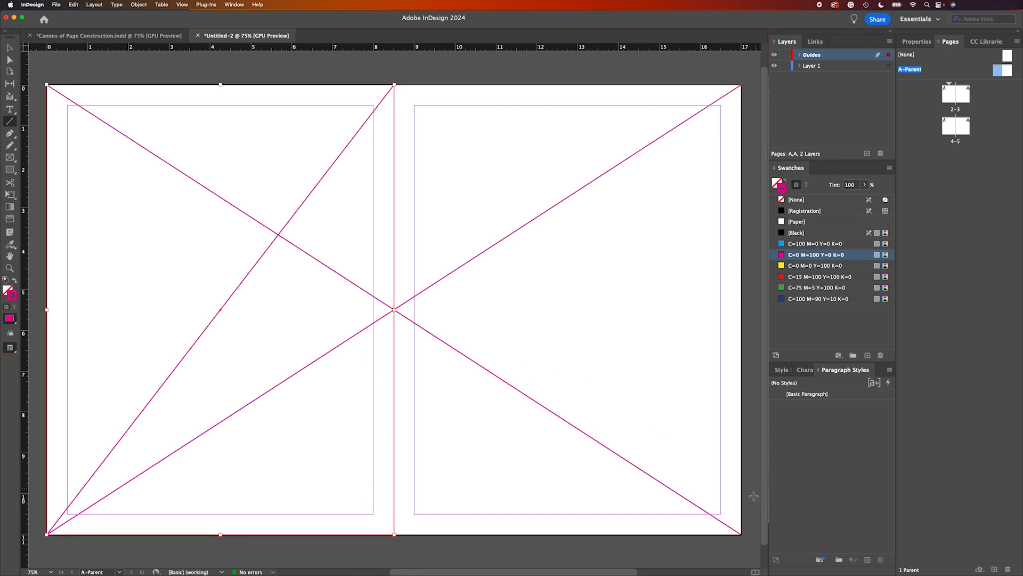
{"action": "left_click_drag", "start_coordinate": [743, 538], "coordinate": [397, 89]}
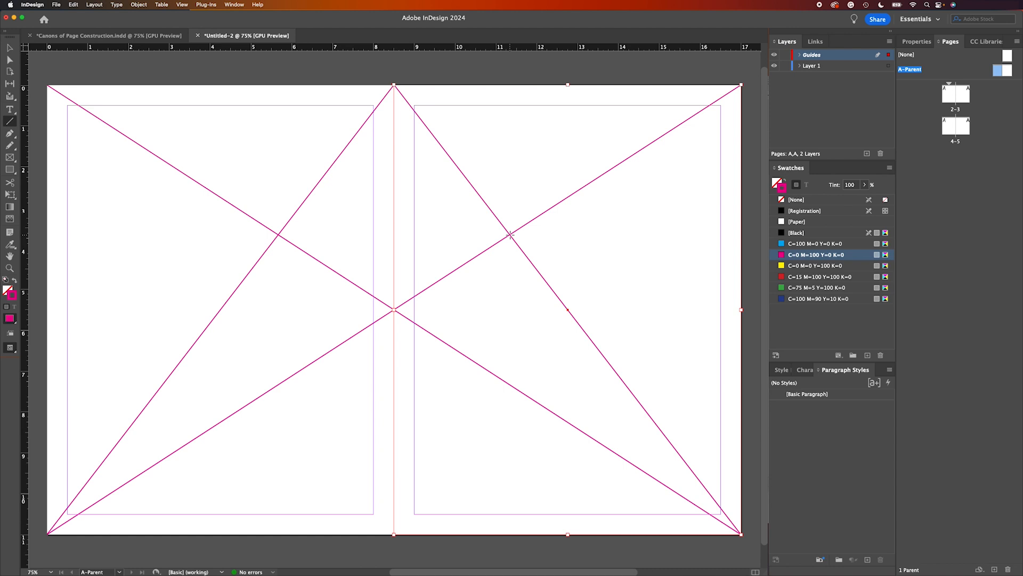
Step: Draw a vertical line from the right page's diagonal intersection to the top edge, and connect its top to the left page's intersection
{"action": "left_click_drag", "start_coordinate": [510, 234], "coordinate": [510, 85]}
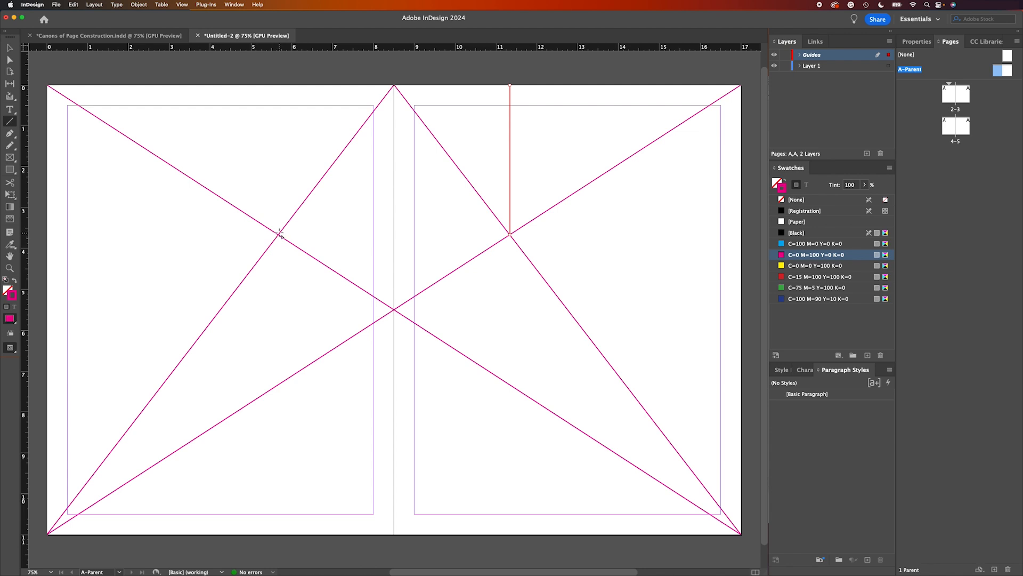
{"action": "left_click_drag", "start_coordinate": [278, 235], "coordinate": [510, 86]}
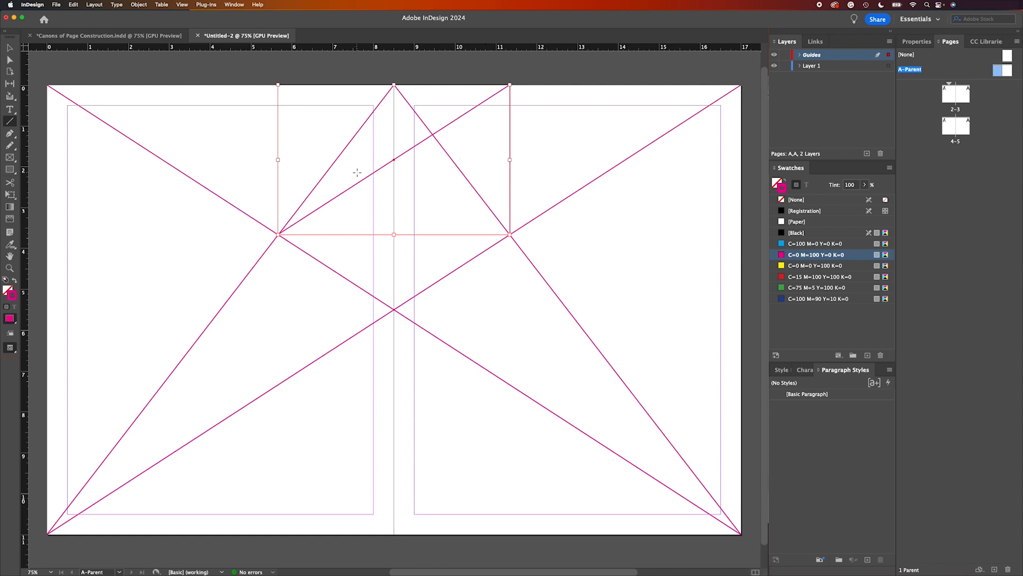
{"action": "left_click", "coordinate": [9, 48]}
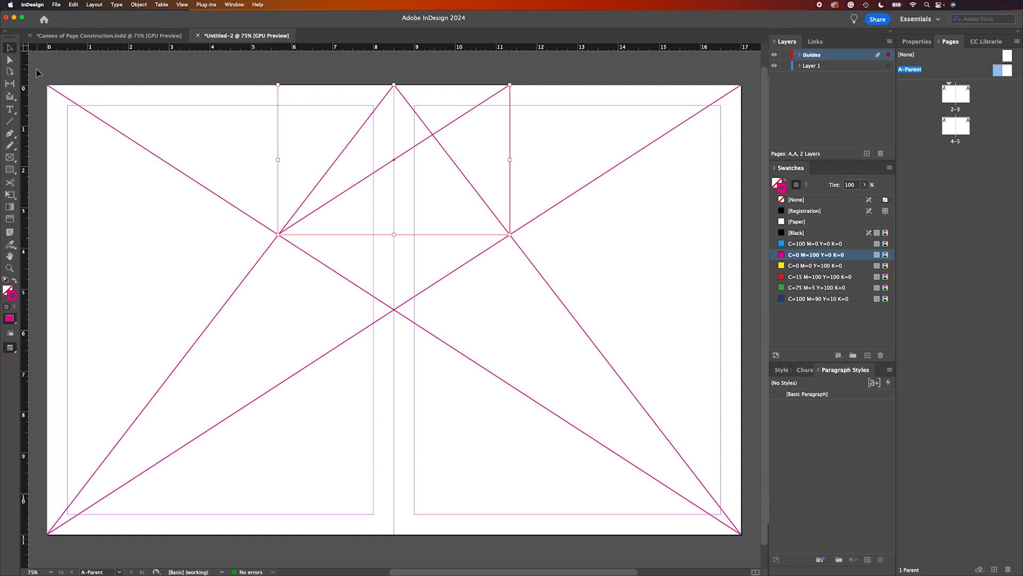
Step: Draw a text-area frame on the right page with its corners on the construction lines, and fill it with C=0 M=100 Y=0 K=0
{"action": "left_click", "coordinate": [9, 159]}
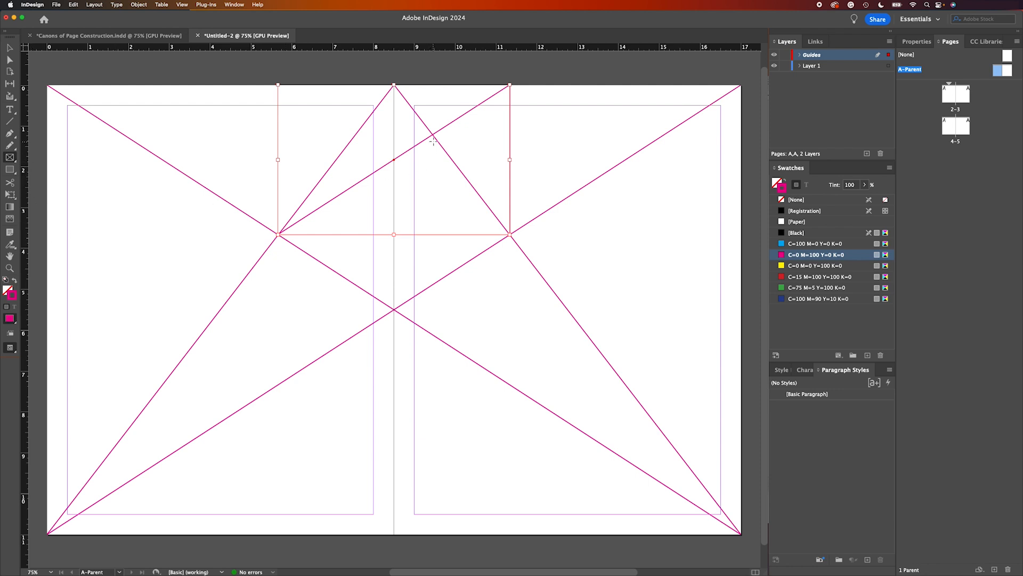
{"action": "left_click_drag", "start_coordinate": [433, 134], "coordinate": [666, 436]}
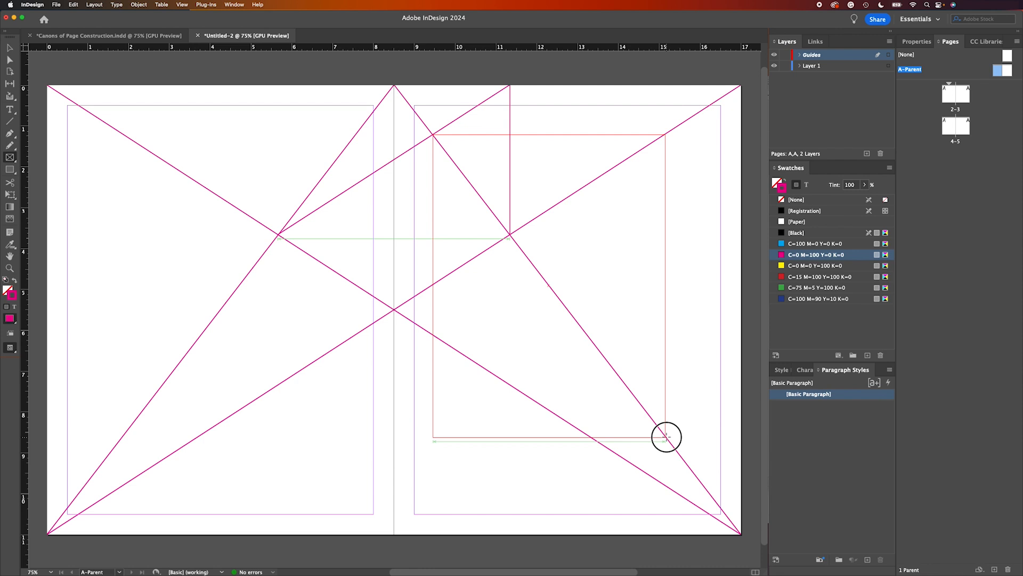
{"action": "left_click_drag", "start_coordinate": [666, 437], "coordinate": [665, 436]}
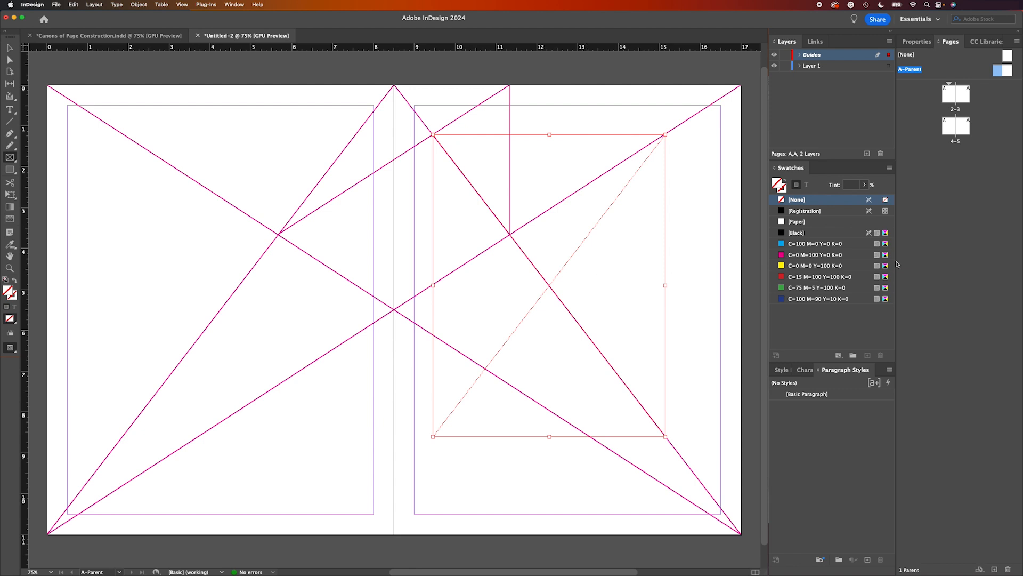
{"action": "left_click", "coordinate": [801, 256]}
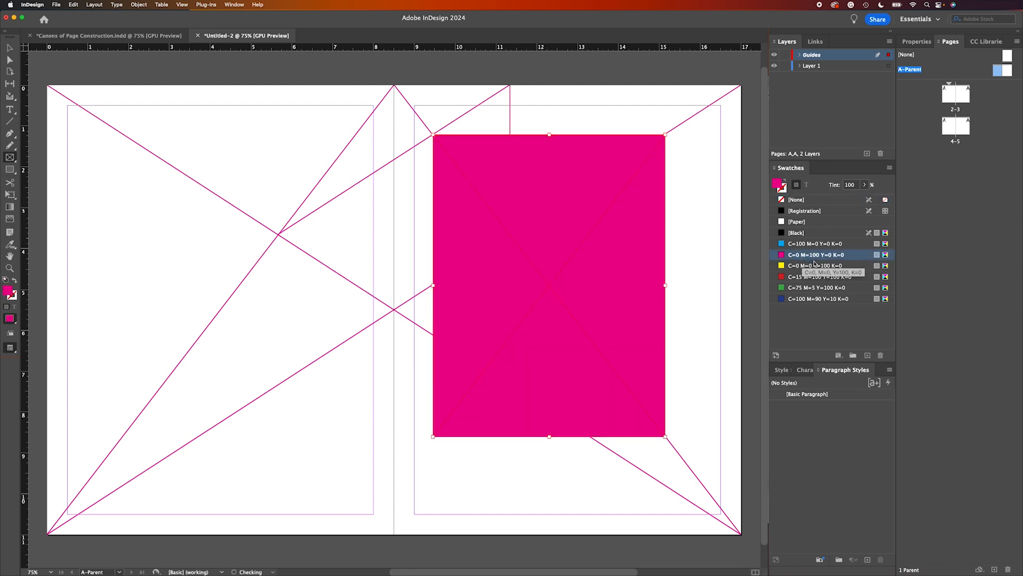
{"action": "key", "text": "v"}
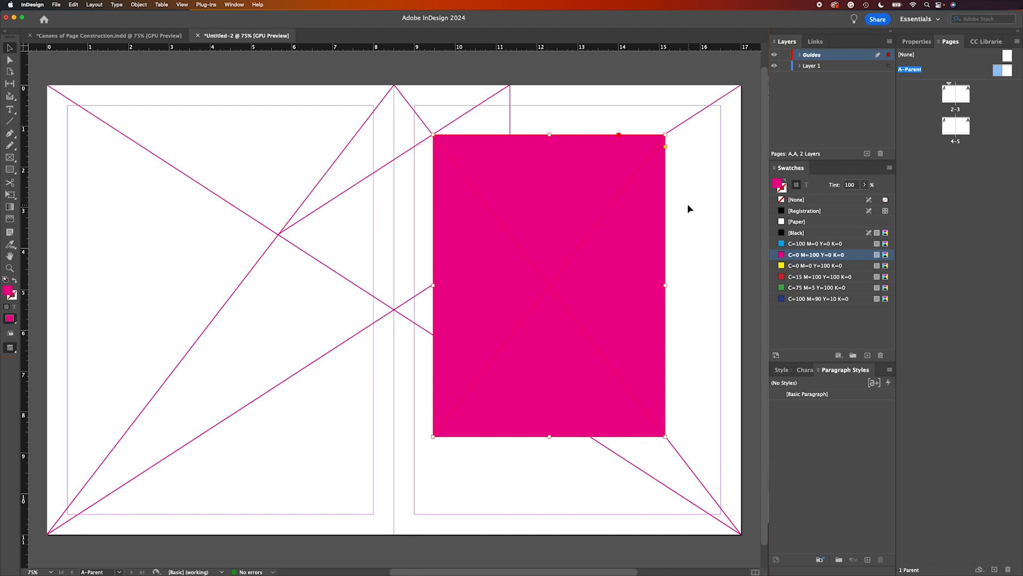
Step: Draw a measuring frame about 0.28 in wide and 1.22 in high from the magenta frame's top edge to the page's top edge, and show its properties
{"action": "left_click", "coordinate": [10, 158]}
{"action": "left_click_drag", "start_coordinate": [528, 134], "coordinate": [540, 85]}
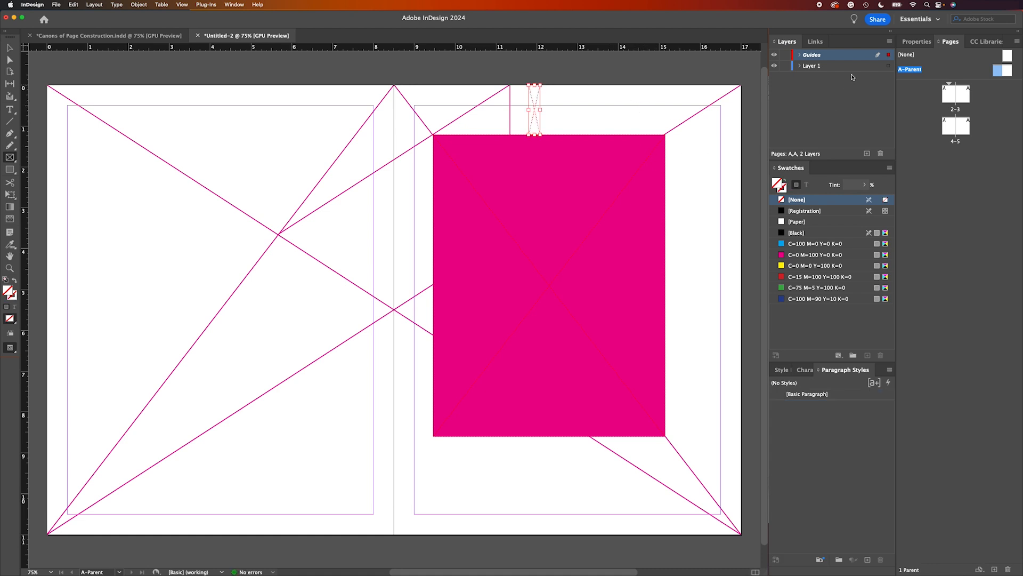
{"action": "left_click", "coordinate": [909, 46]}
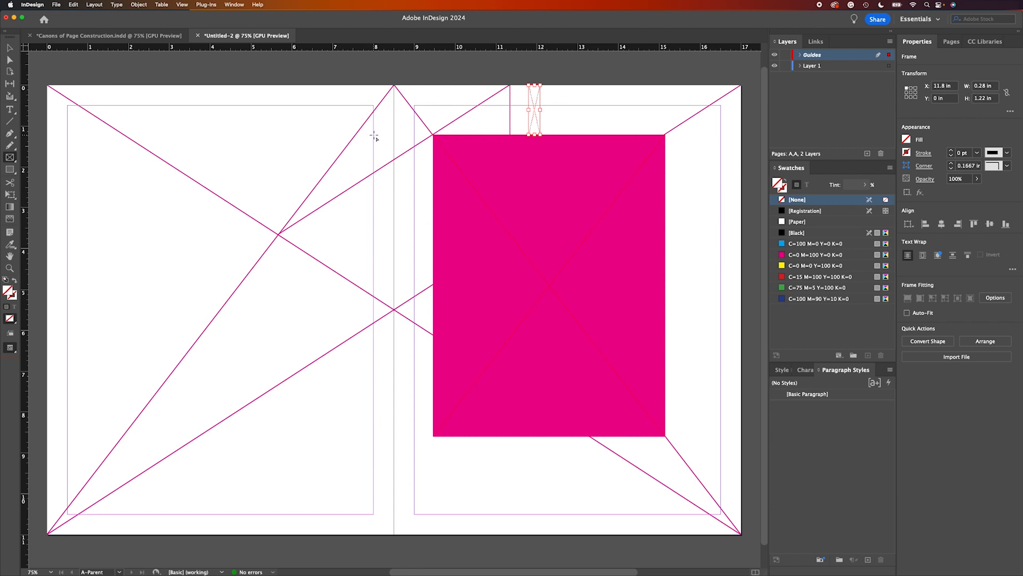
Step: Change both the horizontal and vertical ruler units to picas
{"action": "left_click", "coordinate": [9, 50]}
{"action": "right_click", "coordinate": [502, 47]}
{"action": "left_click", "coordinate": [511, 64]}
{"action": "right_click", "coordinate": [24, 194]}
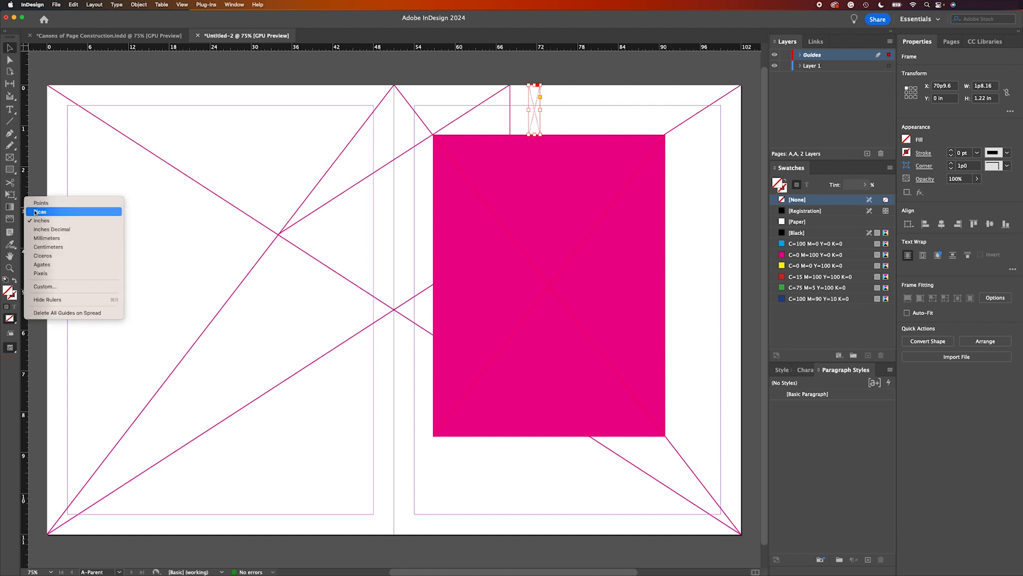
{"action": "left_click", "coordinate": [40, 211]}
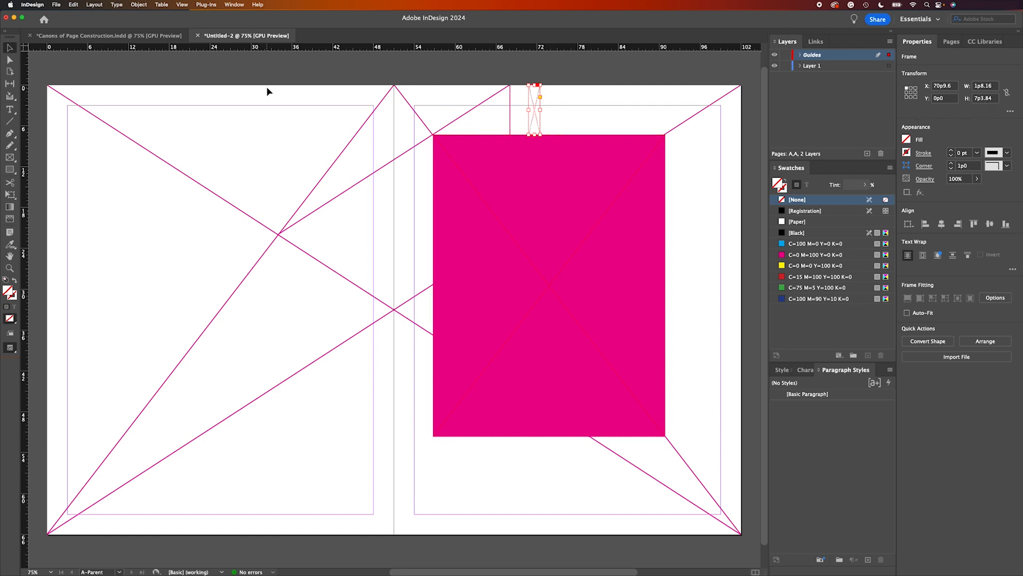
Step: Set the parent spread's top margin to 7p4 and clear away the measuring frame above the magenta frame
{"action": "left_click", "coordinate": [94, 5]}
{"action": "left_click", "coordinate": [95, 25]}
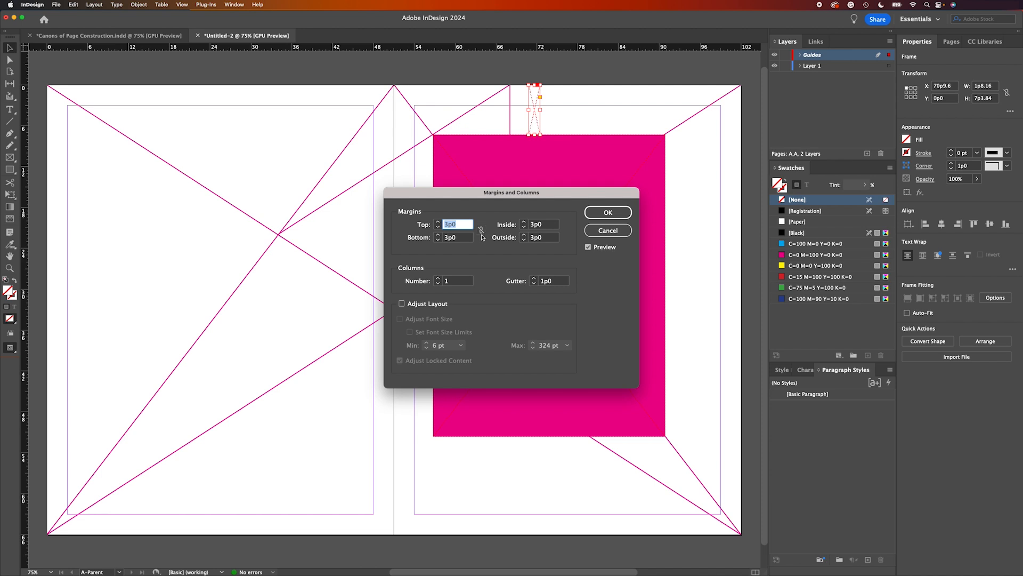
{"action": "left_click", "coordinate": [455, 225]}
{"action": "type", "text": "7p4"}
{"action": "key", "text": "Tab"}
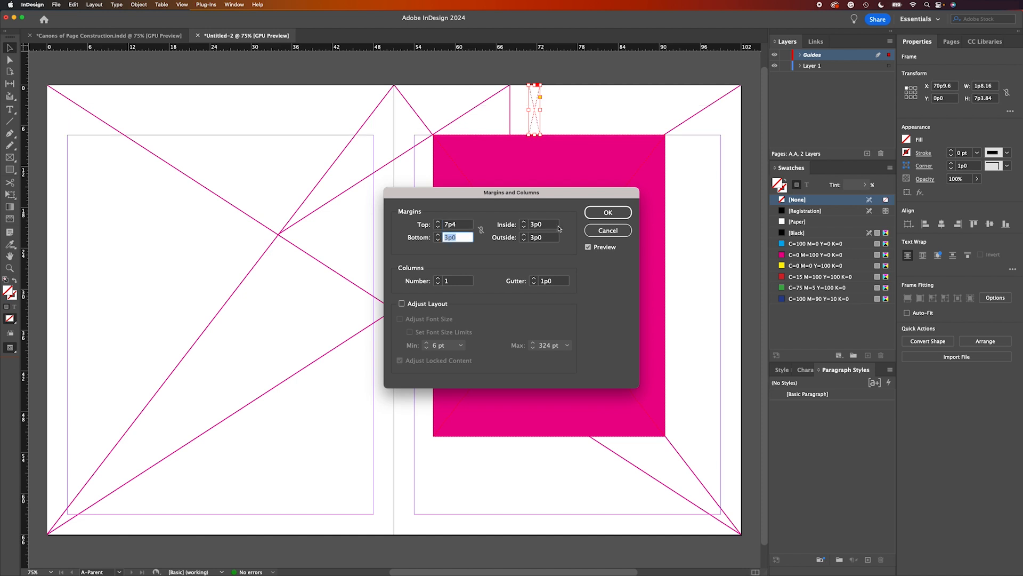
{"action": "left_click", "coordinate": [608, 212]}
{"action": "left_click", "coordinate": [551, 130]}
Step: Measure the gap between the spine and the magenta frame with a temporary frame, and delete that frame
{"action": "left_click", "coordinate": [10, 157]}
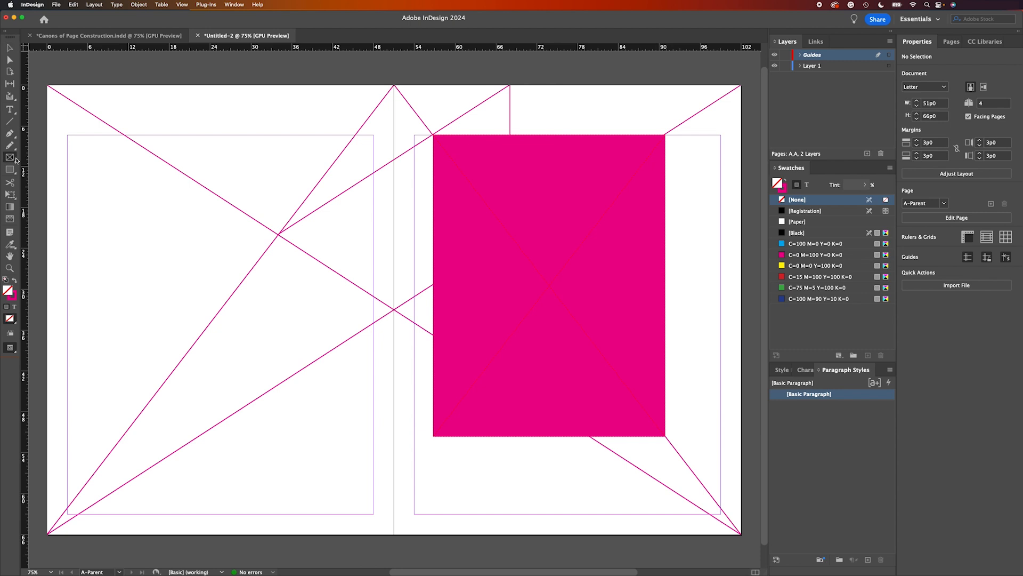
{"action": "left_click_drag", "start_coordinate": [394, 198], "coordinate": [433, 204]}
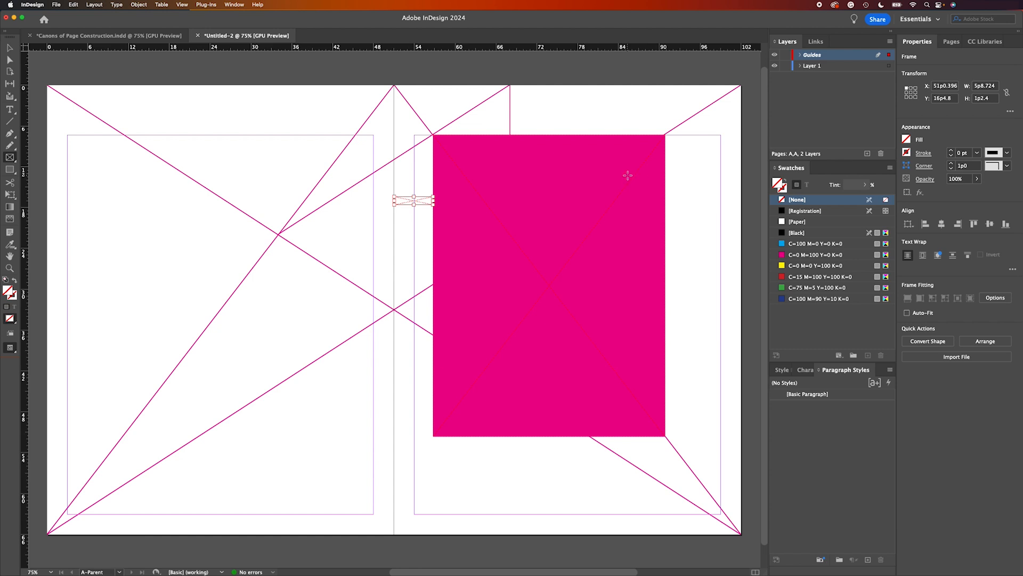
{"action": "key", "text": "Delete"}
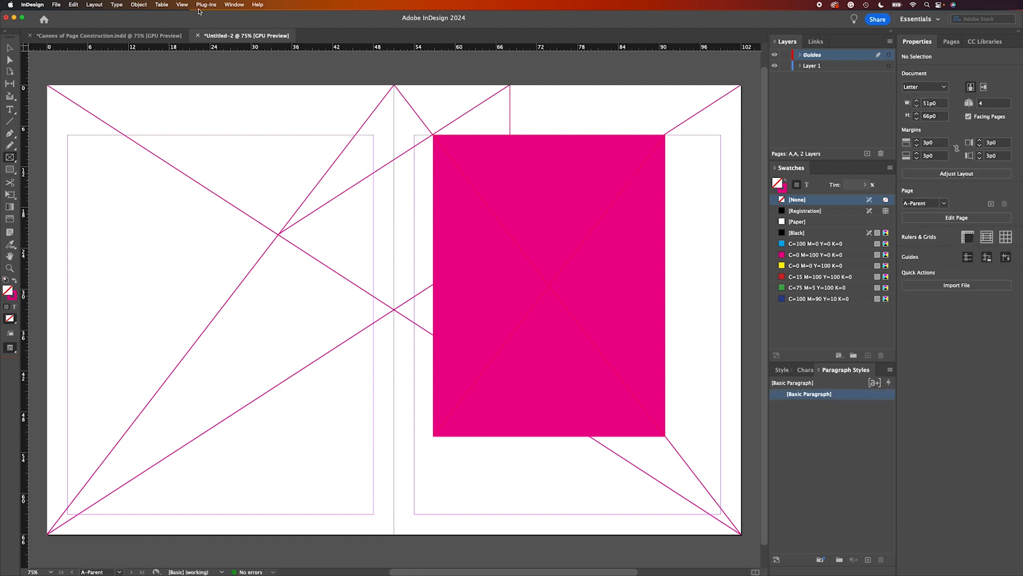
Step: Set the parent spread's inside margin to 5p9
{"action": "left_click", "coordinate": [95, 5]}
{"action": "left_click", "coordinate": [109, 28]}
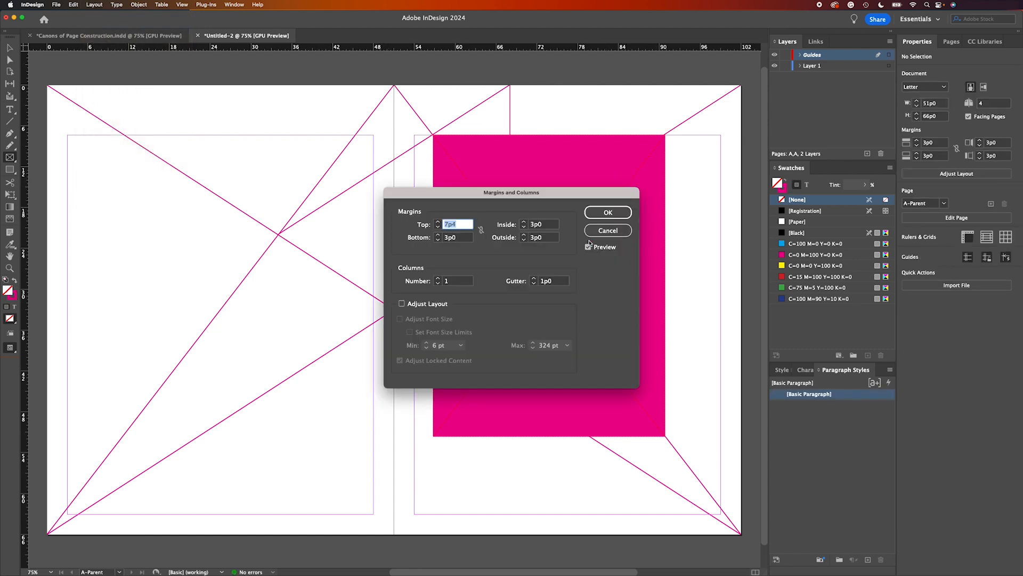
{"action": "left_click", "coordinate": [544, 225]}
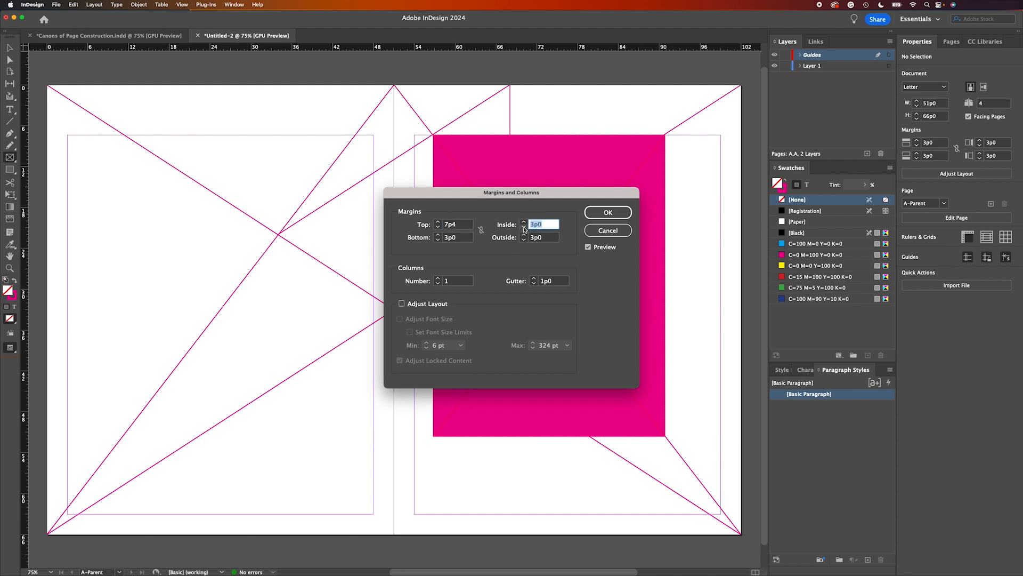
{"action": "type", "text": "5p9"}
{"action": "left_click", "coordinate": [621, 212]}
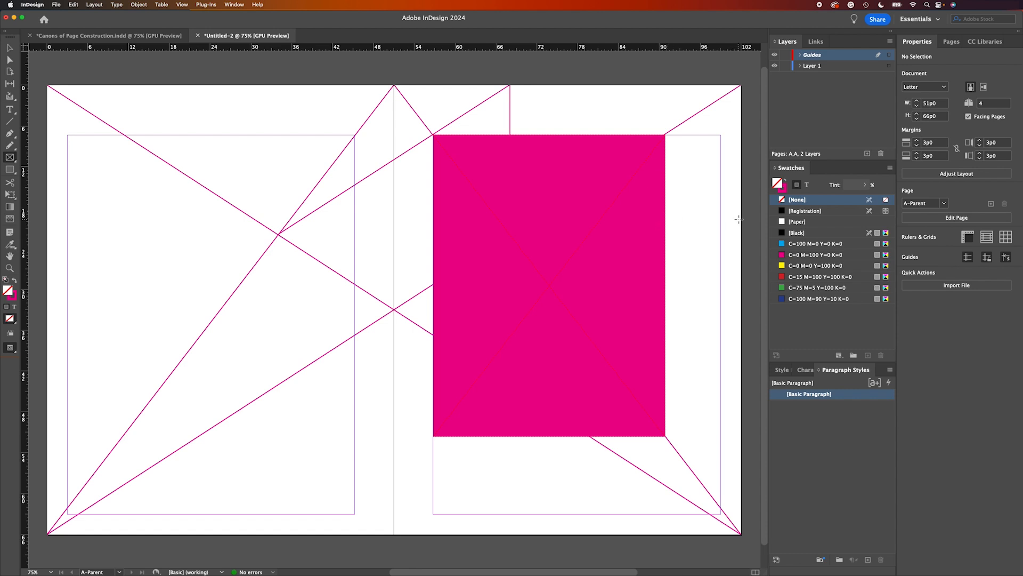
Step: Set the outside margin to 11p2, using a temporary frame between the magenta frame and the right page's outer edge as the measure
{"action": "left_click_drag", "start_coordinate": [741, 218], "coordinate": [665, 248]}
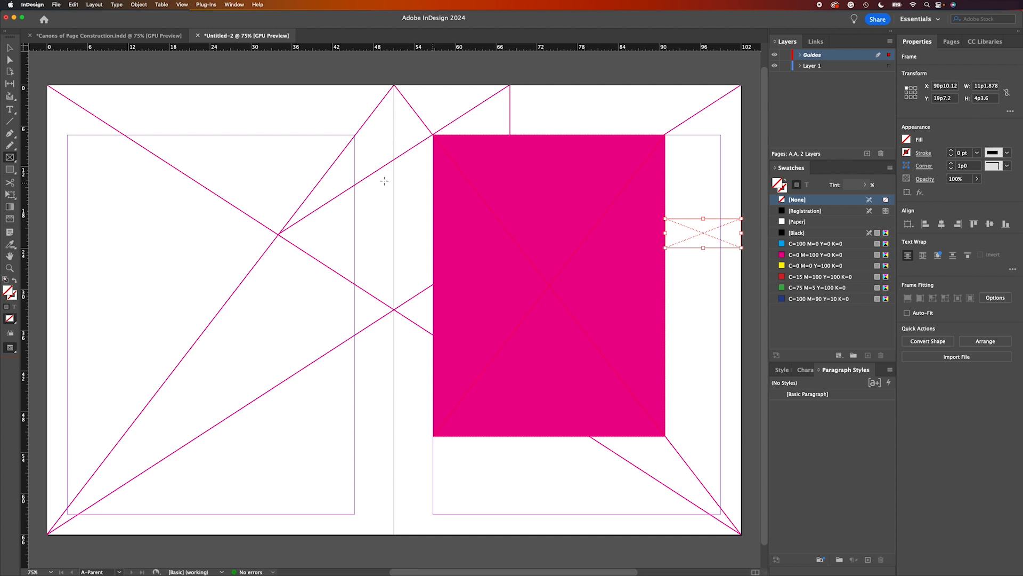
{"action": "left_click", "coordinate": [94, 4]}
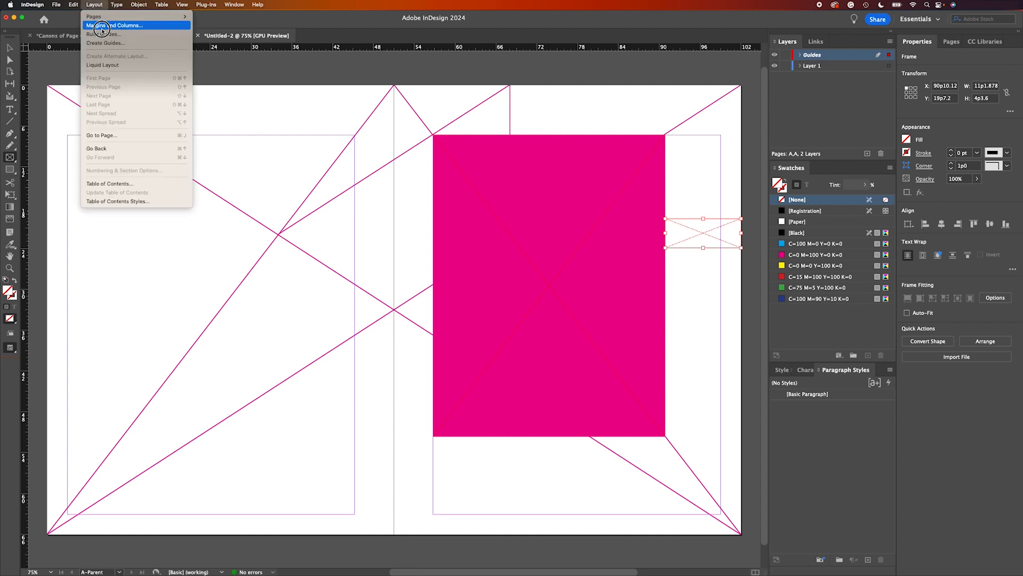
{"action": "left_click", "coordinate": [234, 106]}
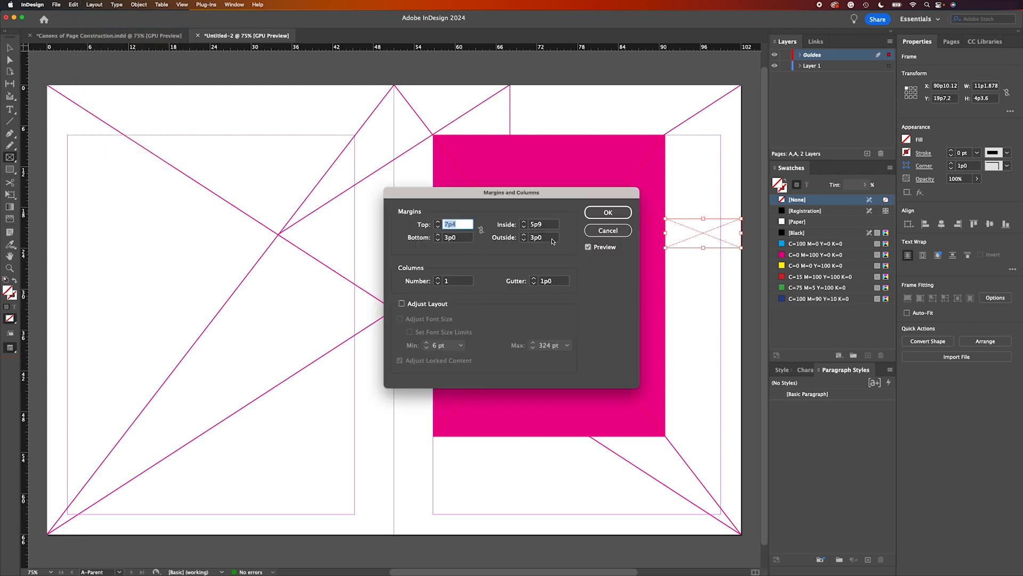
{"action": "left_click", "coordinate": [553, 241]}
{"action": "type", "text": "11"}
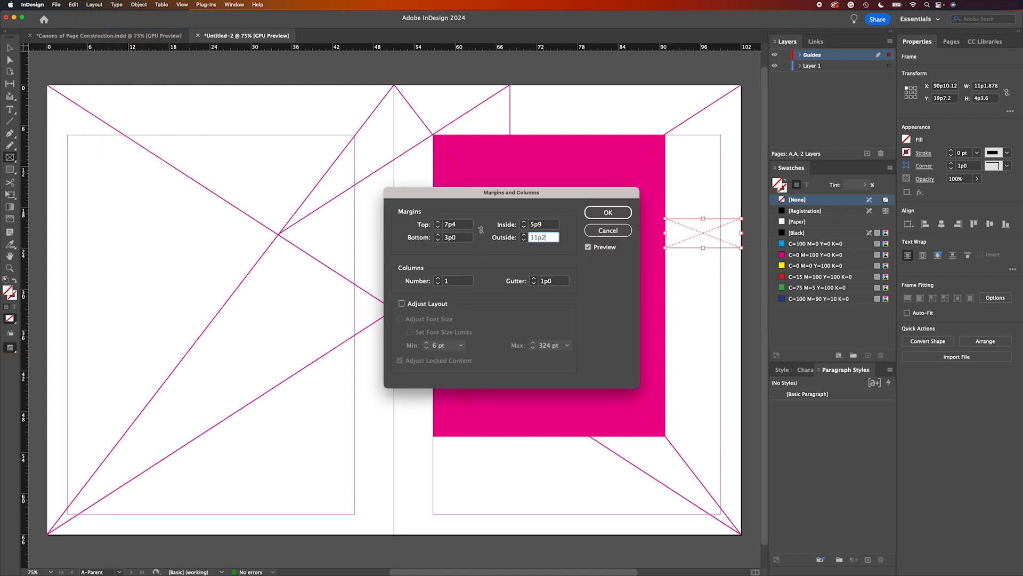
{"action": "type", "text": "p2"}
{"action": "left_click", "coordinate": [593, 214]}
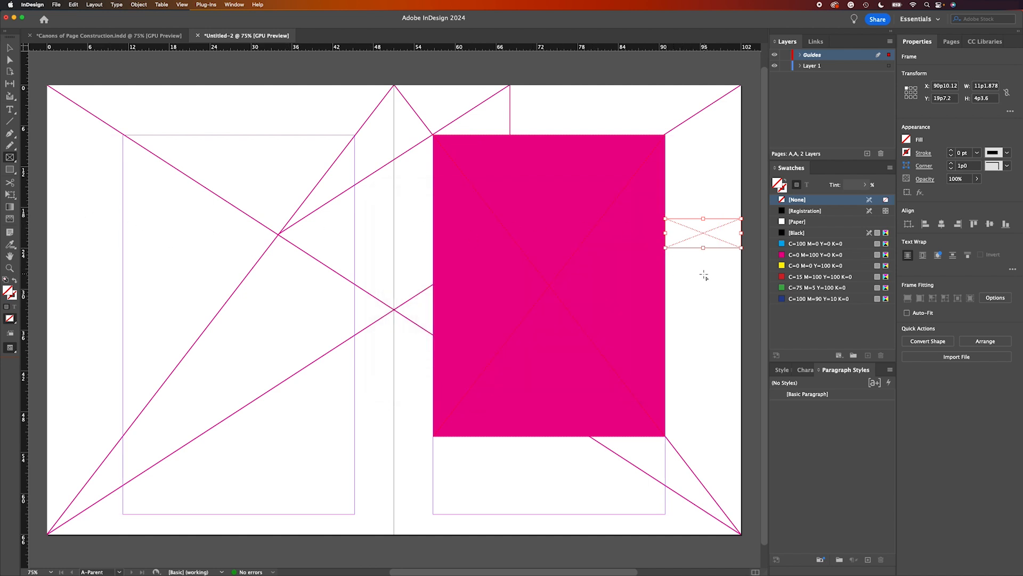
{"action": "key", "text": "BackSpace"}
{"action": "left_click_drag", "start_coordinate": [517, 436], "coordinate": [572, 534]}
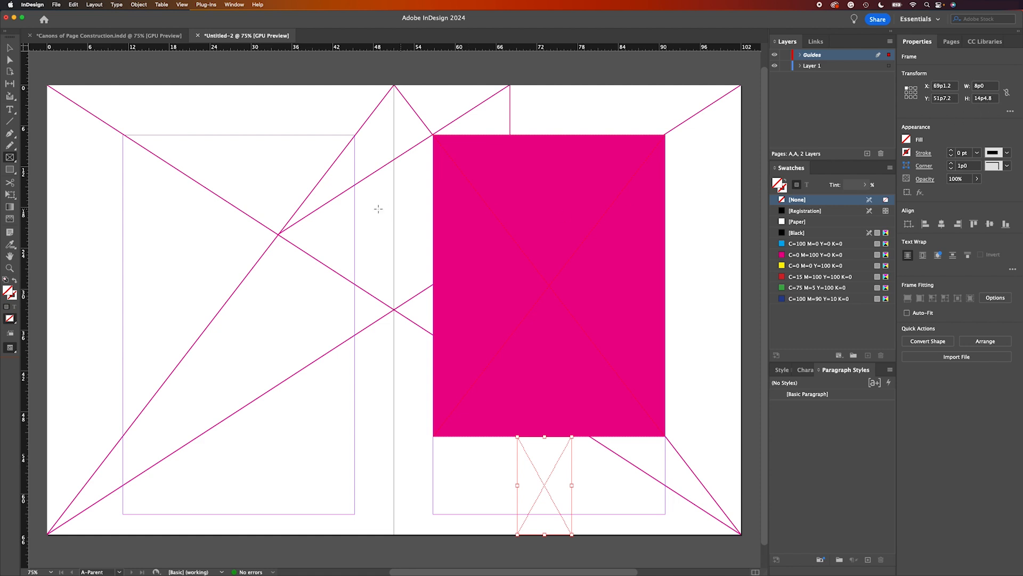
{"action": "key", "text": "Delete"}
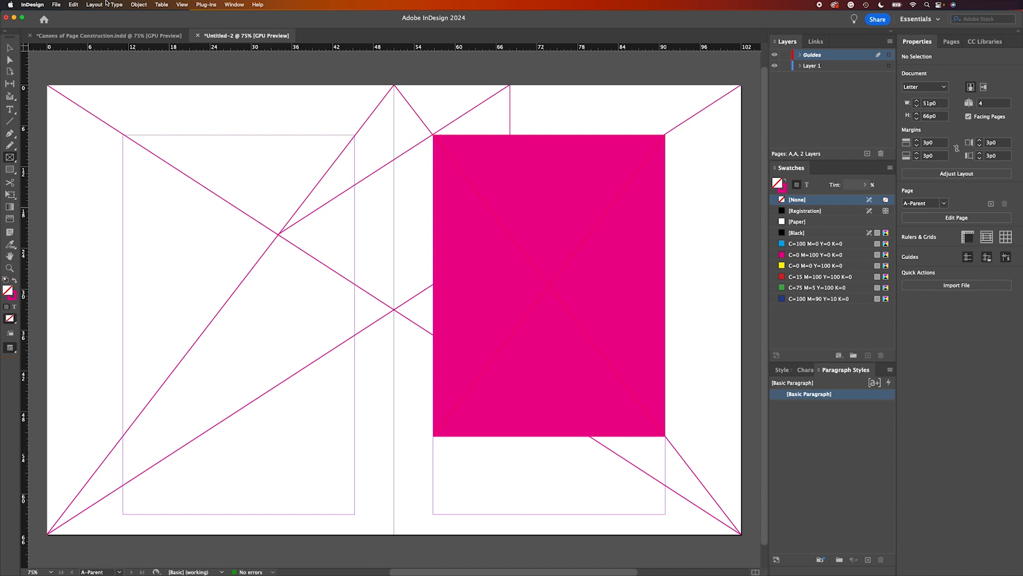
{"action": "left_click", "coordinate": [106, 4]}
{"action": "left_click", "coordinate": [109, 20]}
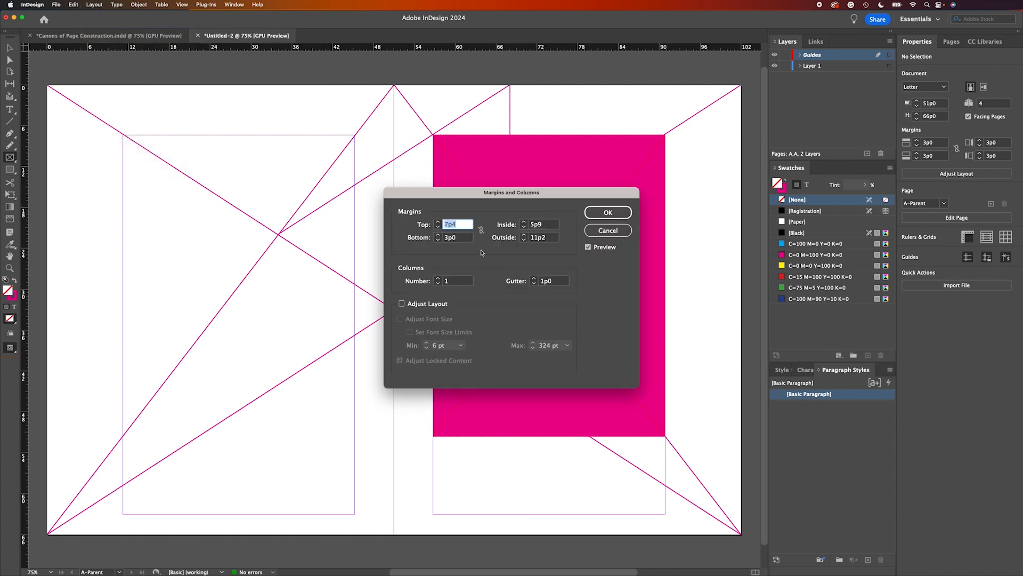
{"action": "key", "text": "Tab"}
{"action": "type", "text": "4"}
{"action": "key", "text": "Tab"}
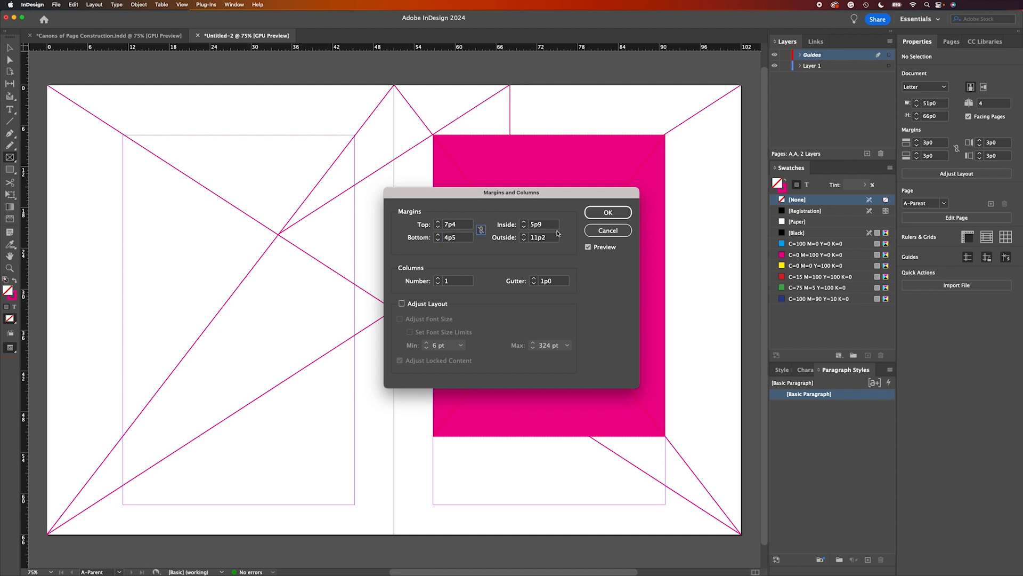
{"action": "left_click", "coordinate": [608, 230]}
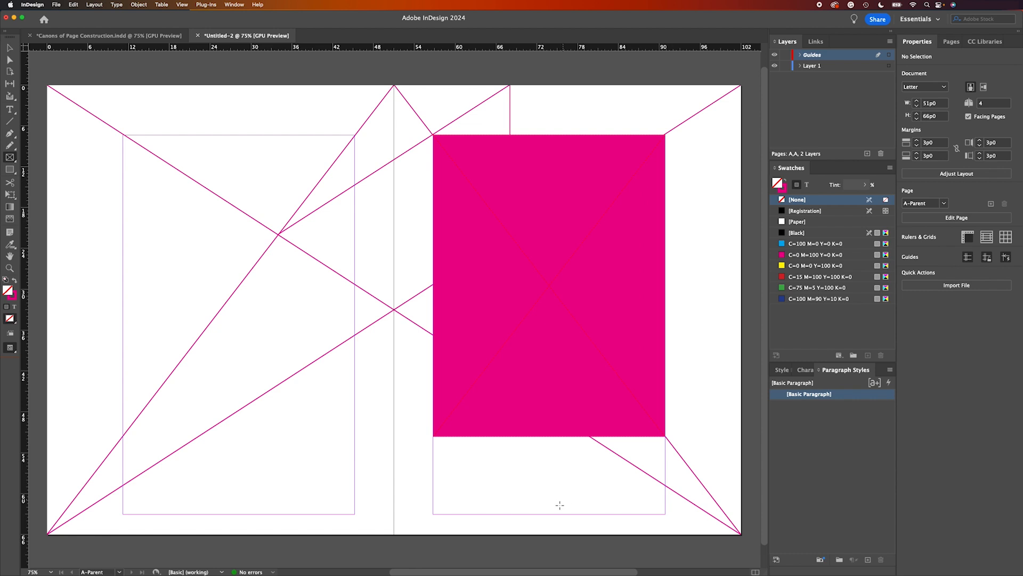
Step: Draw a measuring frame about 4p7 wide and 14p5 high between the page's bottom edge and the magenta frame
{"action": "left_click_drag", "start_coordinate": [550, 534], "coordinate": [581, 435]}
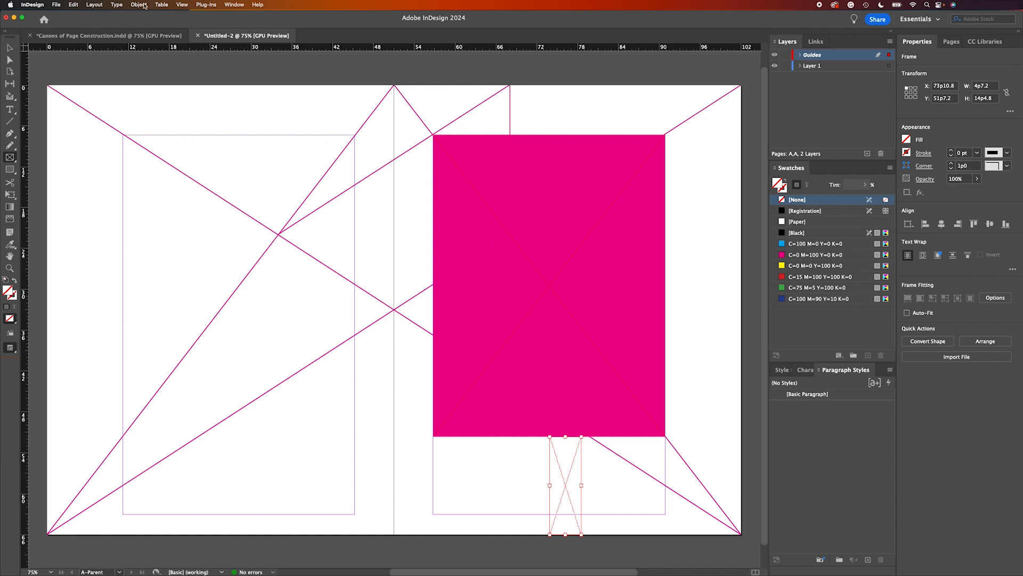
{"action": "left_click", "coordinate": [96, 5]}
{"action": "left_click", "coordinate": [98, 32]}
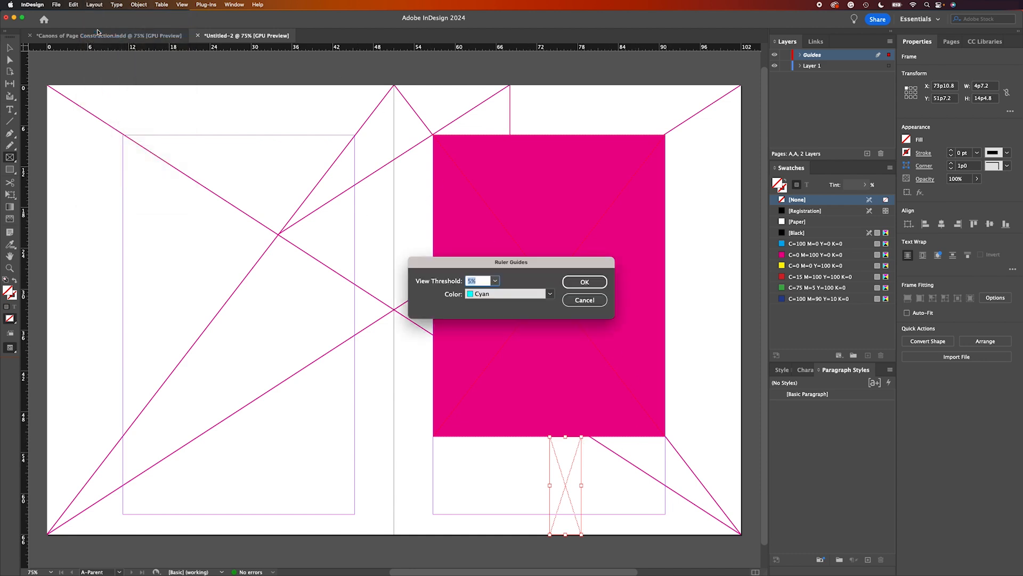
{"action": "left_click", "coordinate": [576, 300]}
Step: Set the parent spread's bottom margin to 14p5
{"action": "left_click", "coordinate": [96, 6]}
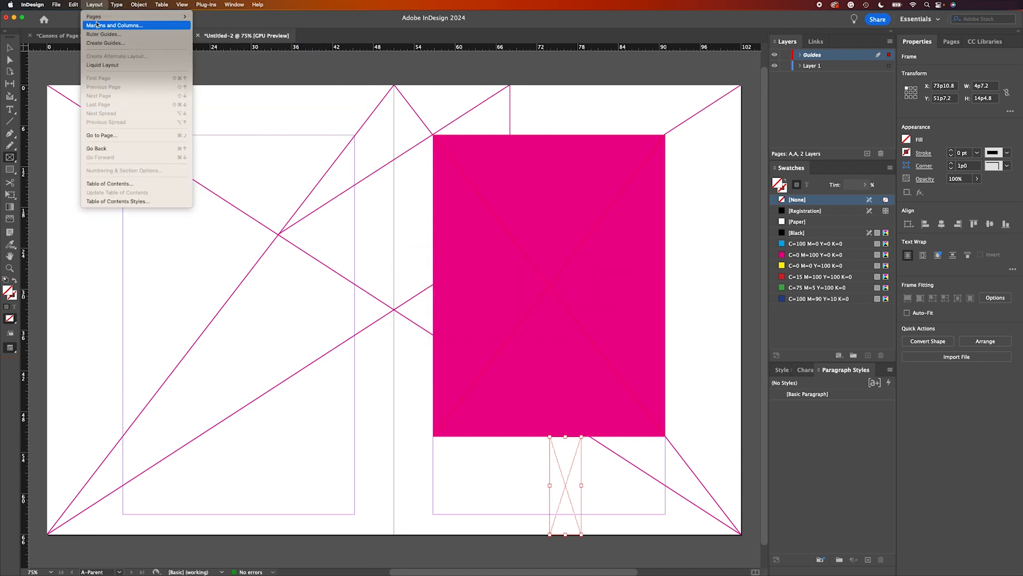
{"action": "left_click", "coordinate": [115, 26]}
{"action": "left_click_drag", "start_coordinate": [461, 239], "coordinate": [425, 239]}
{"action": "type", "text": "14p5"}
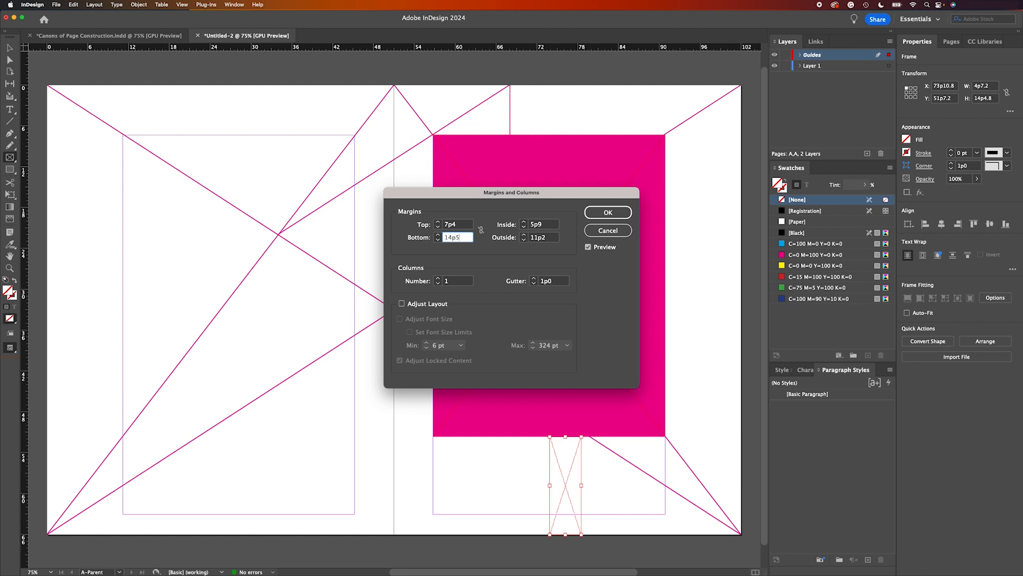
{"action": "left_click", "coordinate": [618, 211]}
Step: Delete the measuring frame below the text area and the magenta text-area frame on the right page
{"action": "key", "text": "v"}
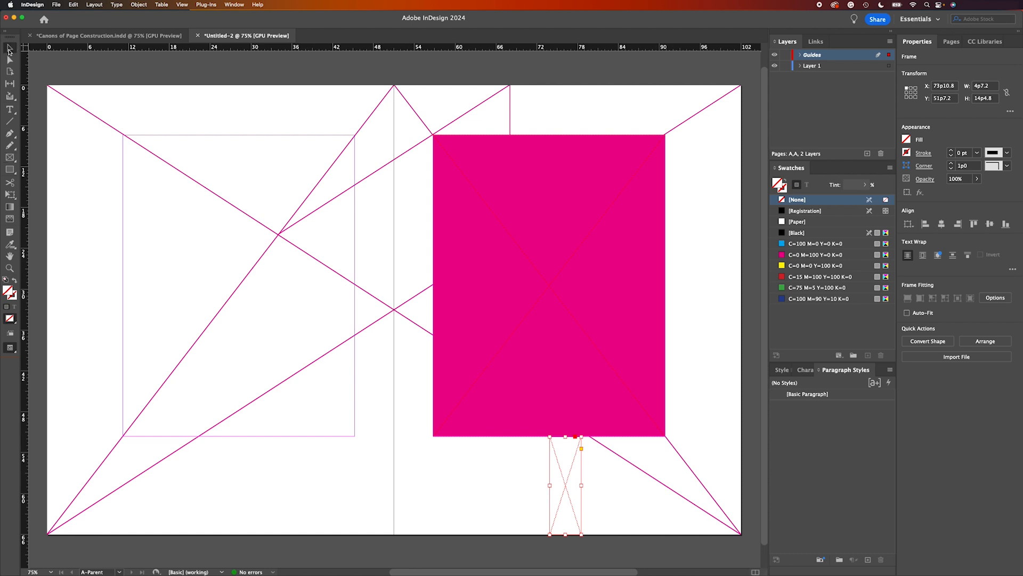
{"action": "key", "text": "Delete"}
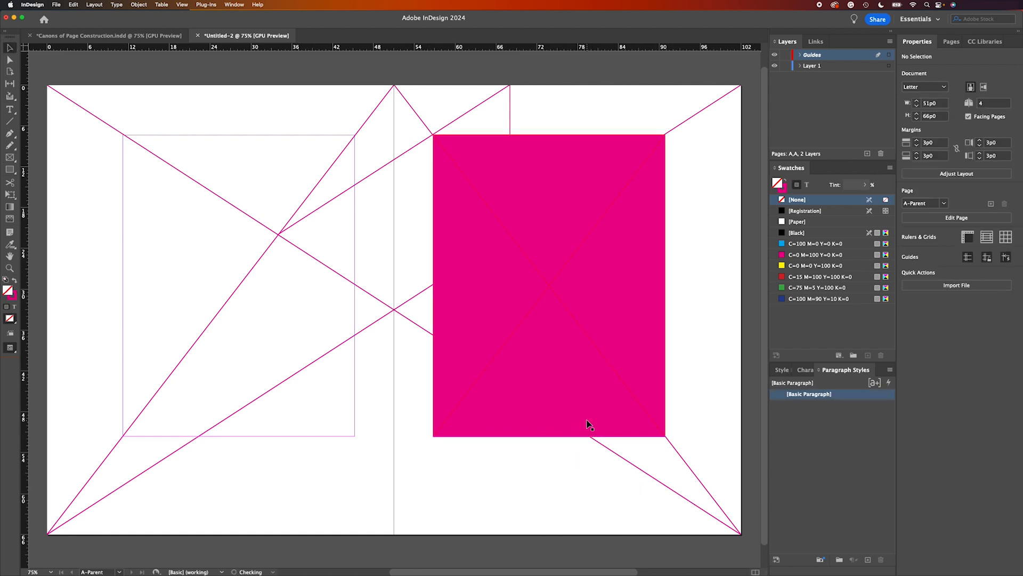
{"action": "left_click", "coordinate": [586, 422]}
{"action": "key", "text": "Delete"}
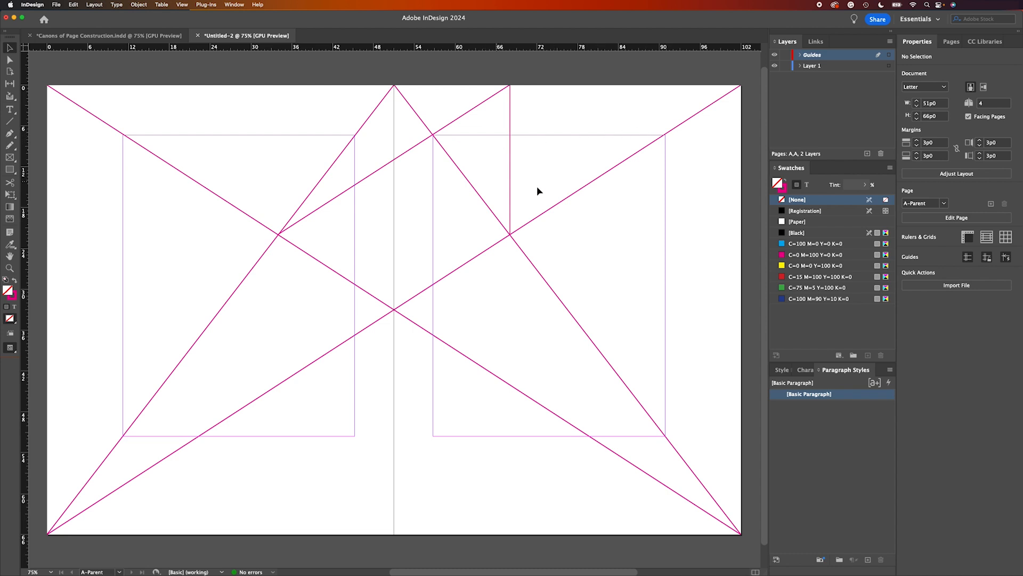
Step: Lock the Guides layer and make Layer 1 the active layer
{"action": "left_click", "coordinate": [785, 55]}
{"action": "left_click", "coordinate": [814, 65]}
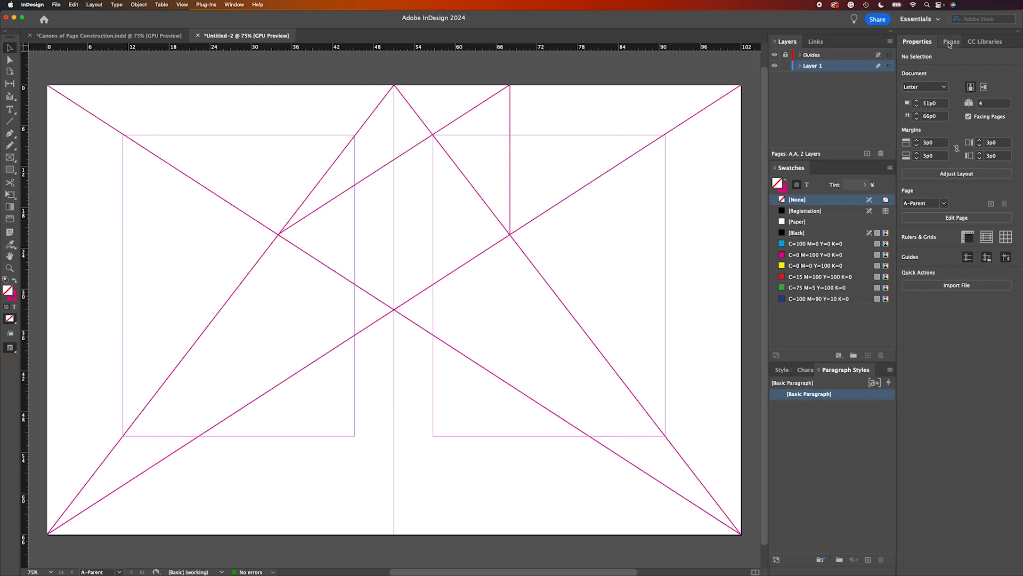
Step: Go to the document spread of pages 2-3 and hide the Guides layer
{"action": "left_click", "coordinate": [950, 42]}
{"action": "double_click", "coordinate": [949, 99]}
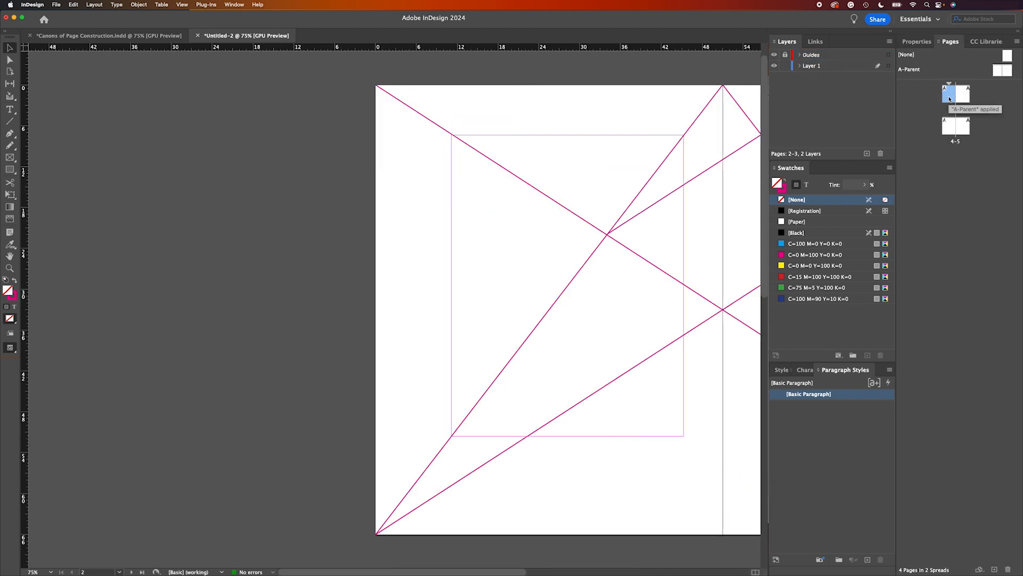
{"action": "left_click_drag", "start_coordinate": [683, 191], "coordinate": [359, 210]}
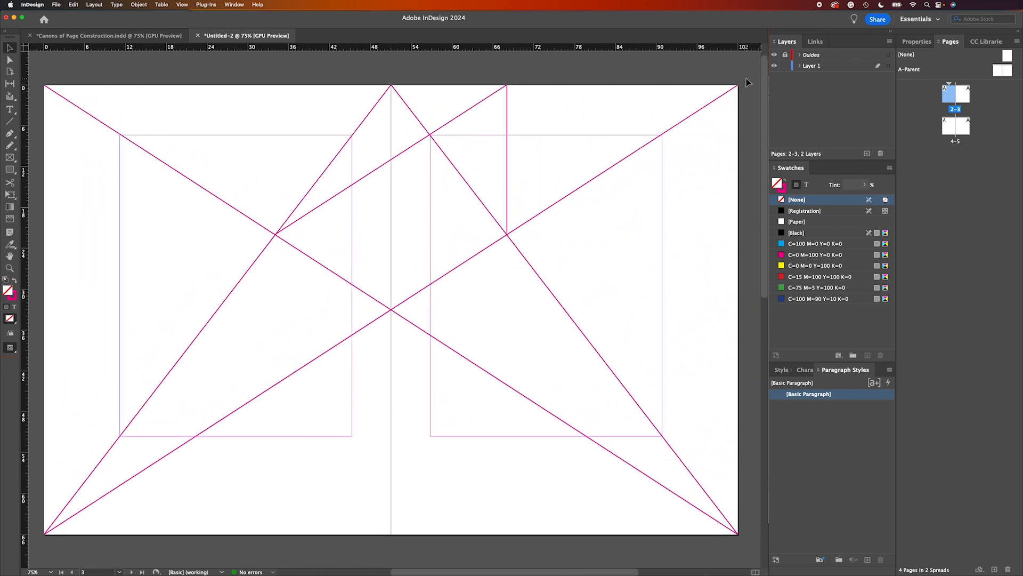
{"action": "left_click", "coordinate": [774, 55]}
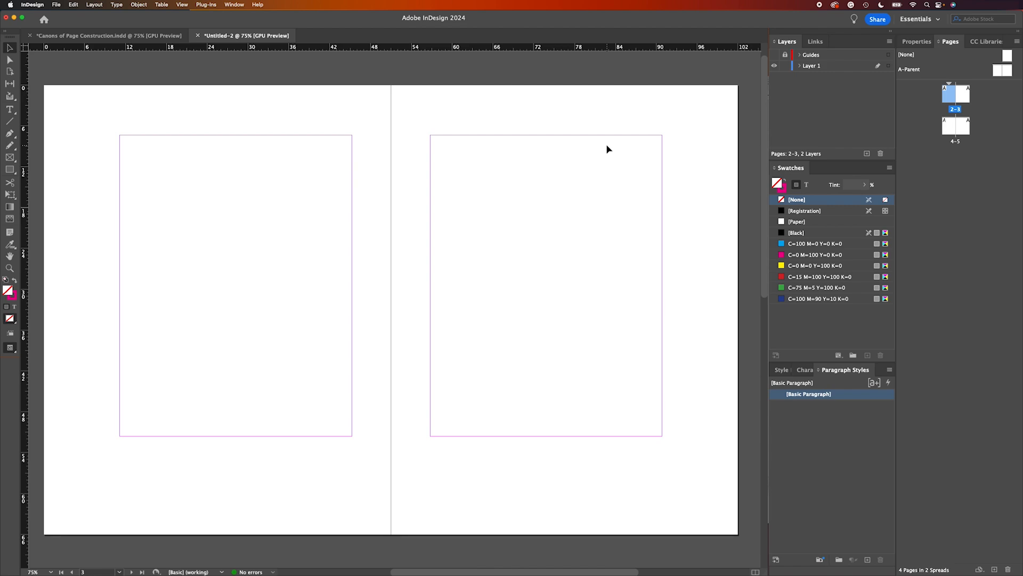
Step: Switch to the Word document and copy the article text from its title through the end of the Figure 3 caption
{"action": "key", "text": "super+Tab"}
{"action": "key", "text": "super+Tab"}
{"action": "key", "text": "super+Tab"}
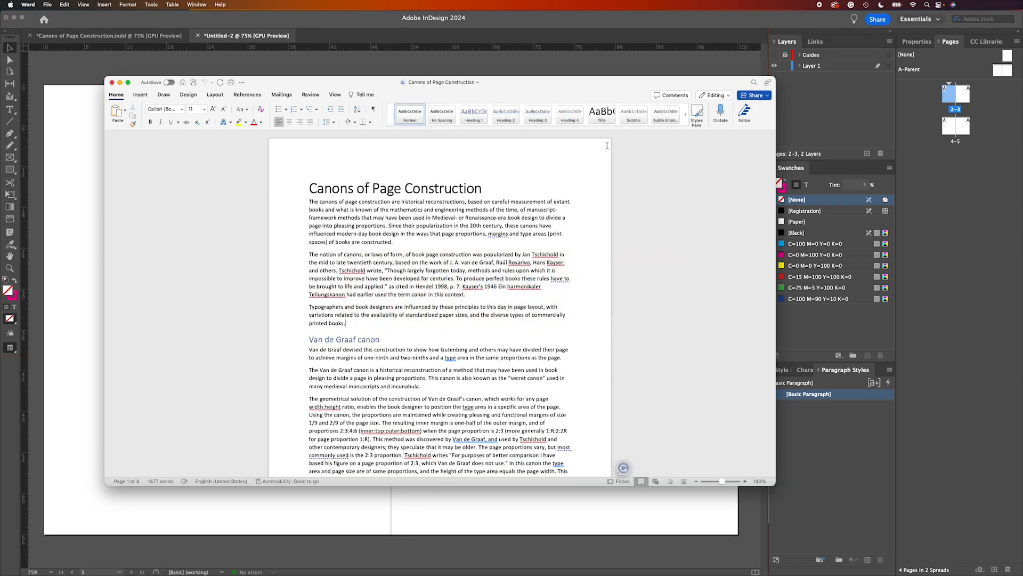
{"action": "left_click", "coordinate": [311, 188]}
{"action": "scroll", "coordinate": [373, 265], "scroll_direction": "down", "scroll_amount": 10}
{"action": "scroll", "coordinate": [373, 265], "scroll_direction": "down", "scroll_amount": 15}
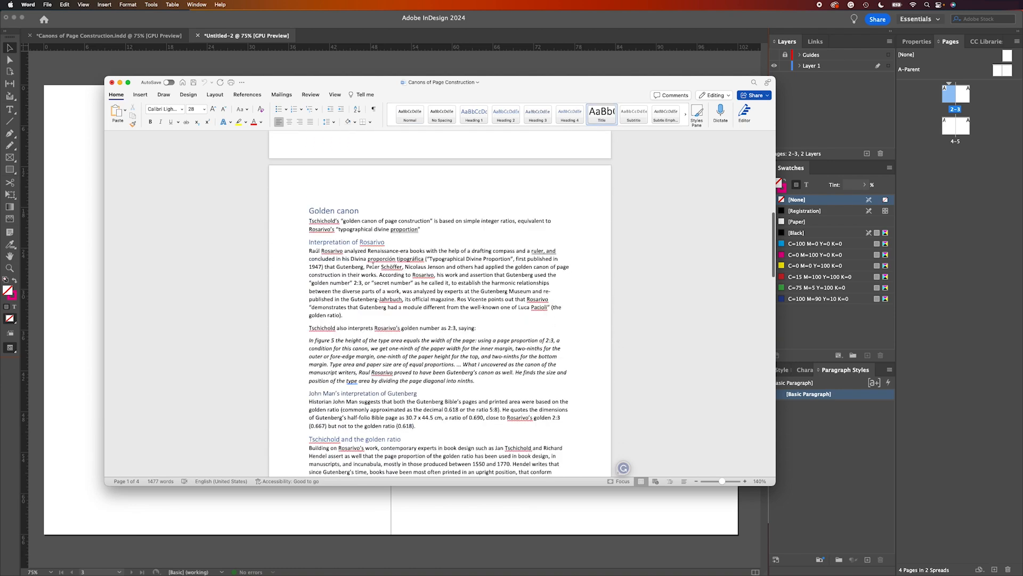
{"action": "scroll", "coordinate": [373, 265], "scroll_direction": "down", "scroll_amount": 3}
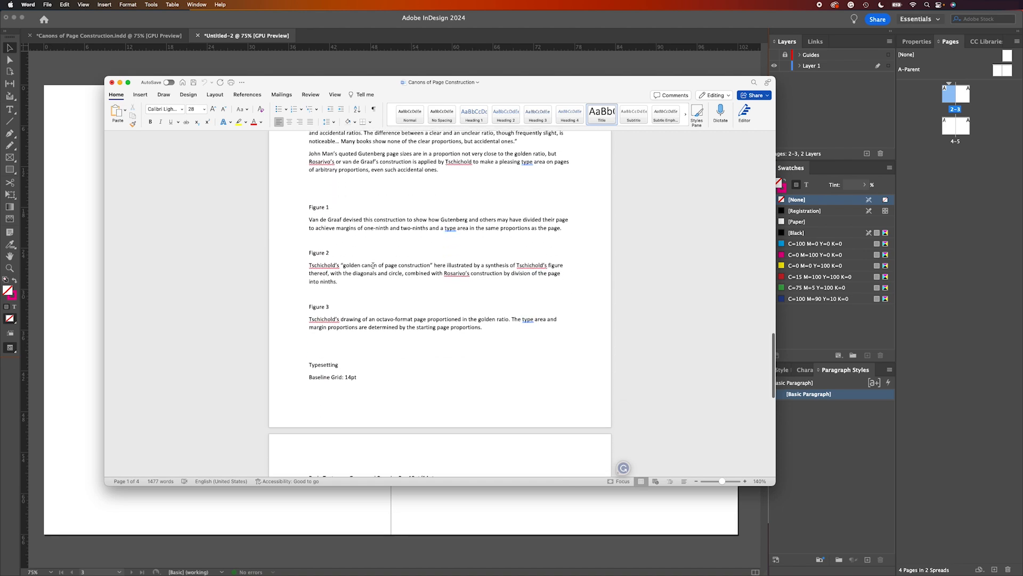
{"action": "left_click", "coordinate": [487, 316], "text": "shift"}
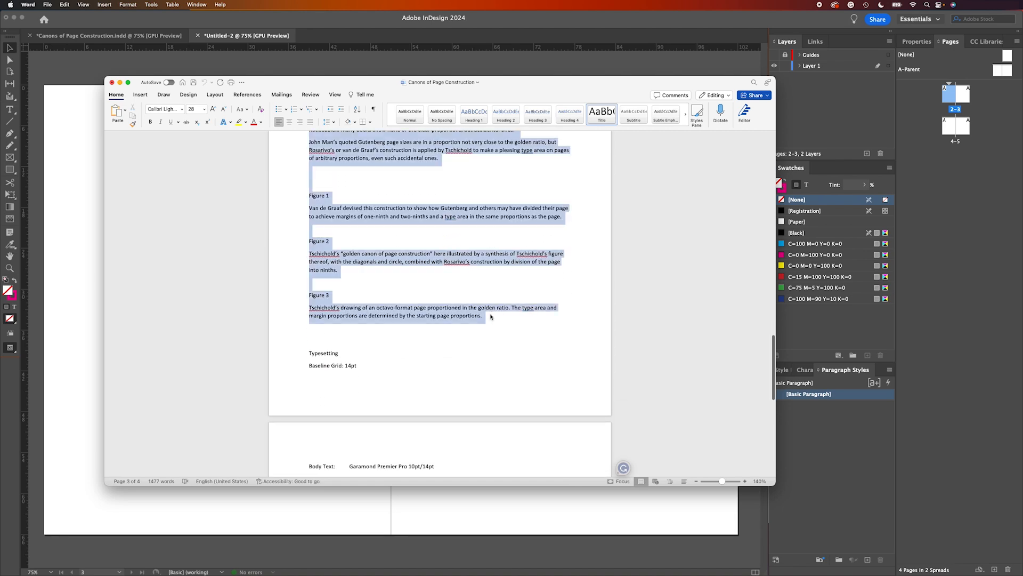
{"action": "scroll", "coordinate": [446, 278], "scroll_direction": "up", "scroll_amount": 3}
{"action": "scroll", "coordinate": [447, 277], "scroll_direction": "up", "scroll_amount": 10}
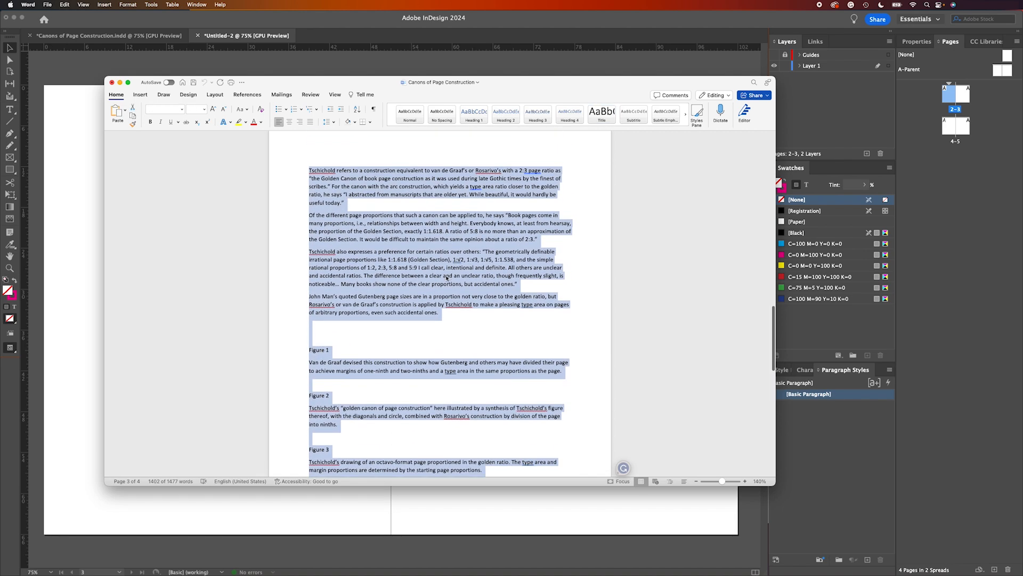
Step: Return to InDesign, draw a text frame filling page 3's margin area, and paste the copied article into it
{"action": "left_click", "coordinate": [89, 209]}
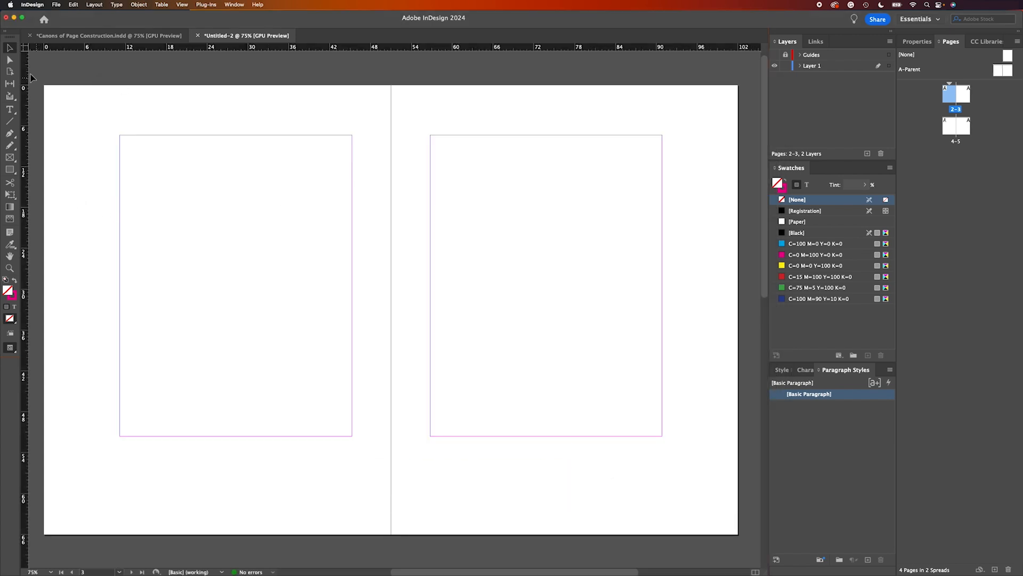
{"action": "left_click", "coordinate": [10, 109]}
{"action": "left_click_drag", "start_coordinate": [433, 138], "coordinate": [662, 436]}
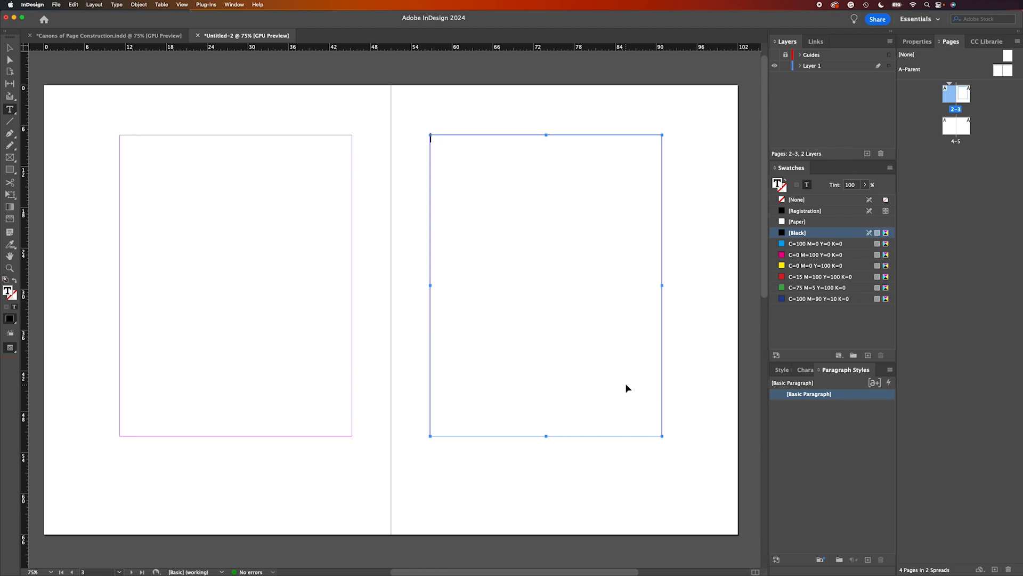
{"action": "key", "text": "super+v"}
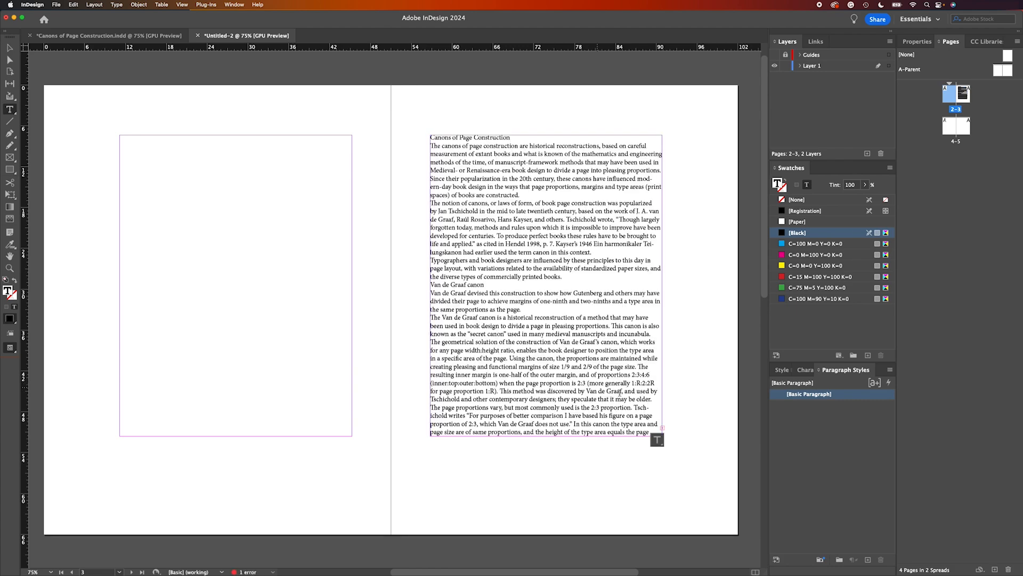
Step: Flow the overset text from the page 3 frame into the margin area of page 4
{"action": "left_click", "coordinate": [10, 47]}
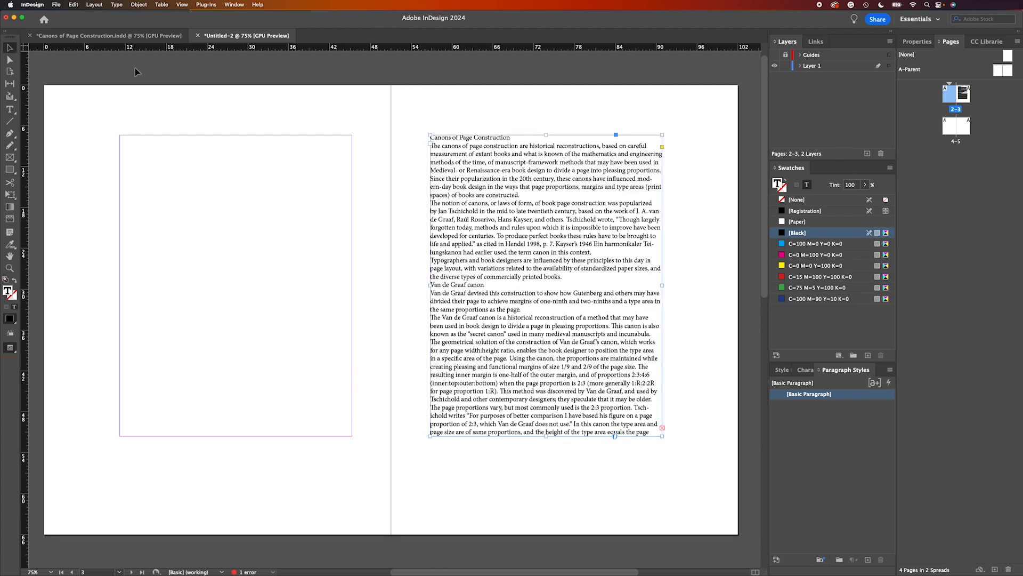
{"action": "left_click", "coordinate": [662, 427]}
{"action": "scroll", "coordinate": [461, 413], "scroll_direction": "down", "scroll_amount": 10}
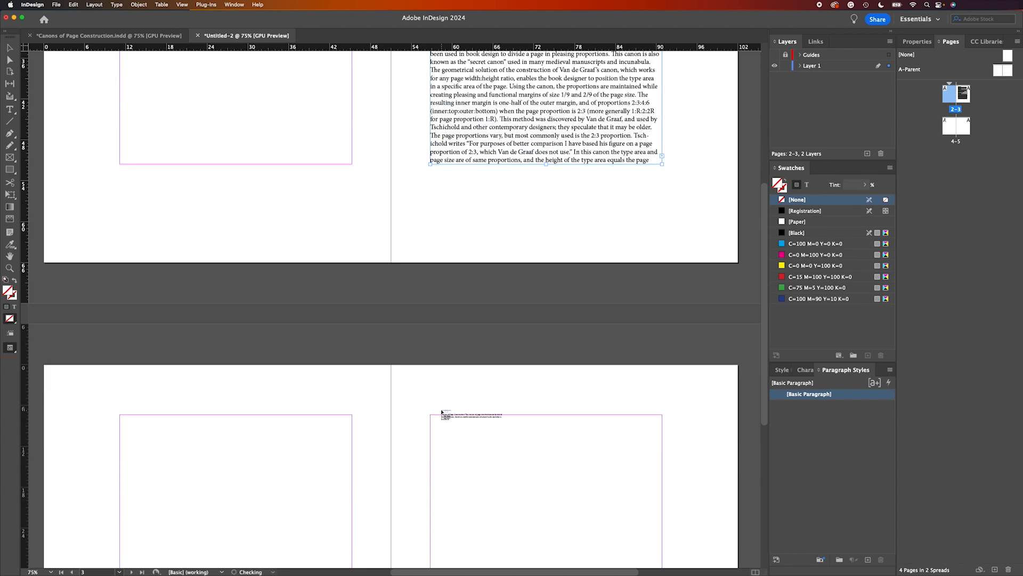
{"action": "left_click", "coordinate": [121, 307]}
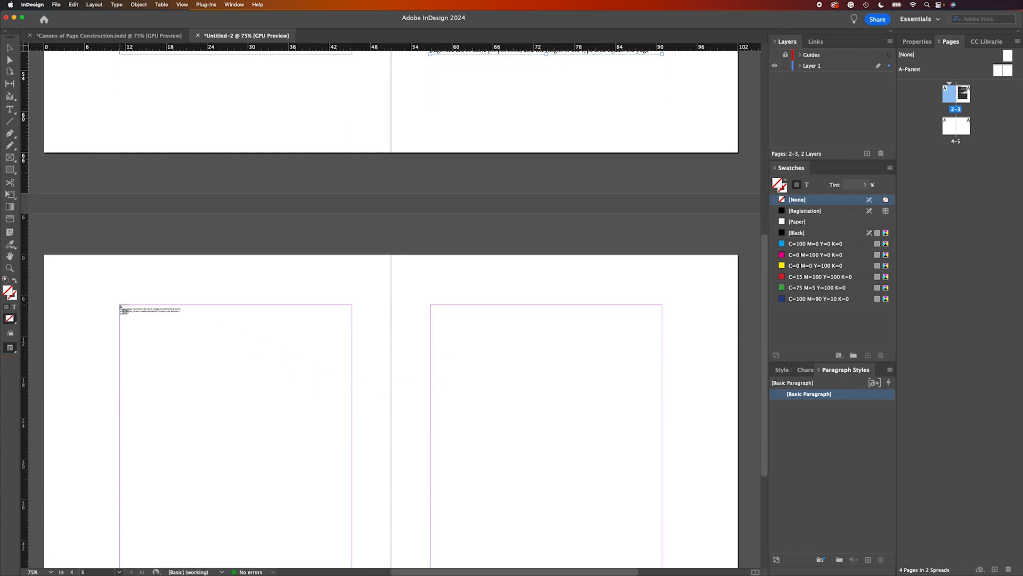
Step: Continue the overset text from page 4 into the margin area of page 5 and deselect the frames
{"action": "scroll", "coordinate": [347, 395], "scroll_direction": "down", "scroll_amount": 5}
{"action": "left_click", "coordinate": [353, 402]}
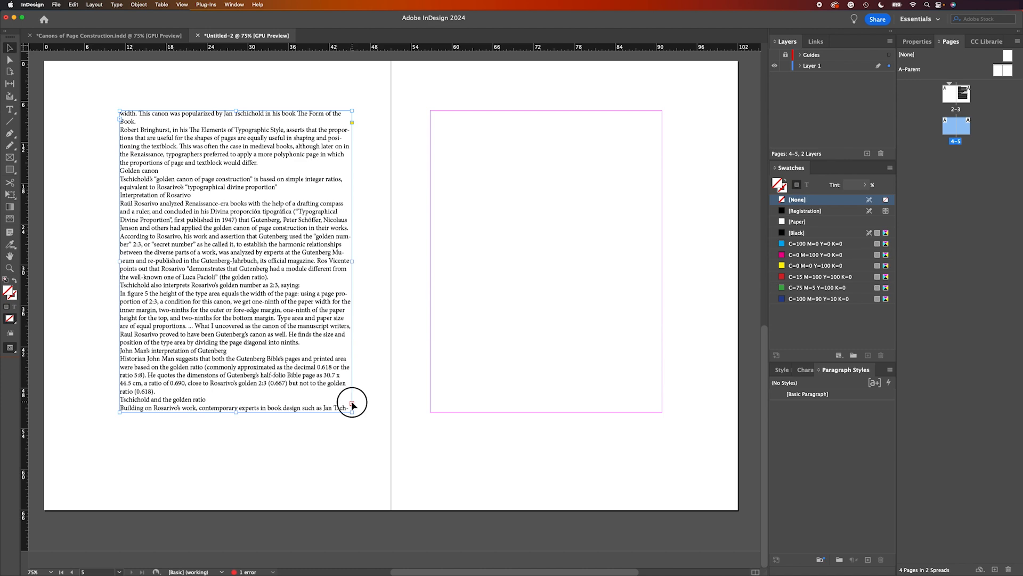
{"action": "left_click", "coordinate": [429, 113]}
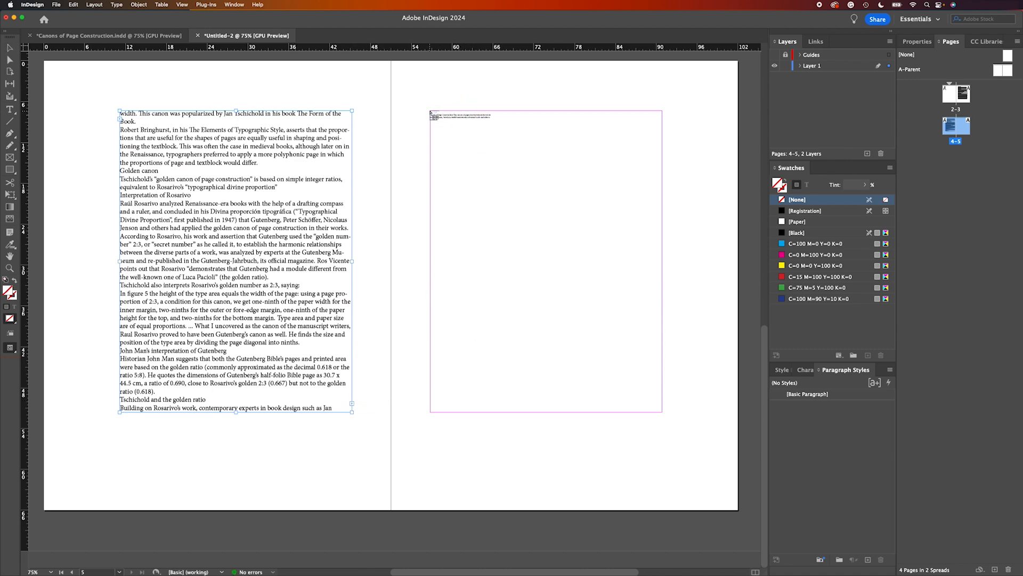
{"action": "left_click", "coordinate": [683, 191]}
Step: With nothing selected on spread 2-3, create a paragraph style named Body and open its basic character formats
{"action": "scroll", "coordinate": [432, 190], "scroll_direction": "up", "scroll_amount": 13}
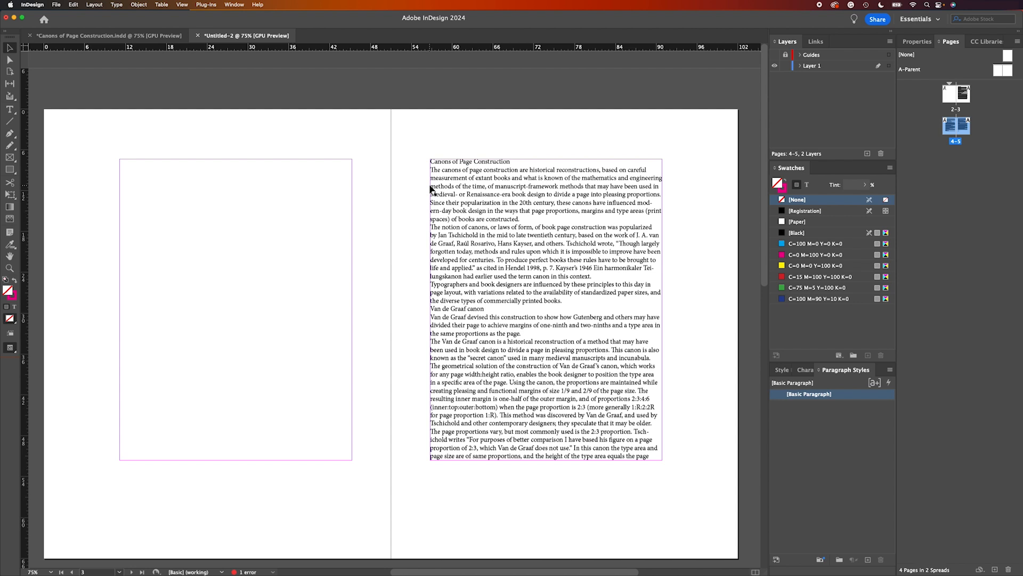
{"action": "left_click", "coordinate": [555, 234]}
{"action": "left_click", "coordinate": [714, 224]}
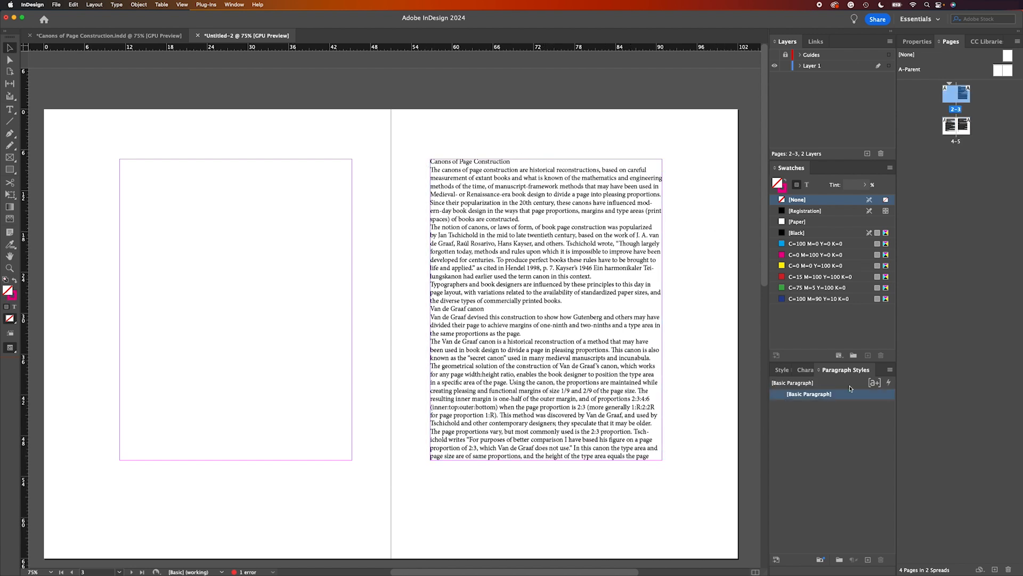
{"action": "left_click", "coordinate": [868, 560]}
{"action": "left_click", "coordinate": [822, 406]}
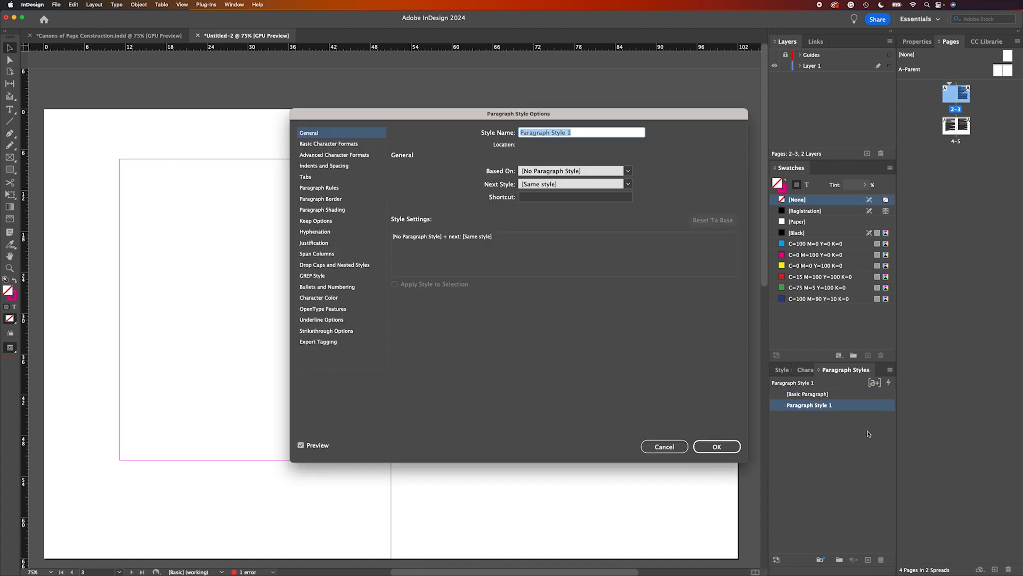
{"action": "type", "text": "Body"}
{"action": "left_click", "coordinate": [334, 144]}
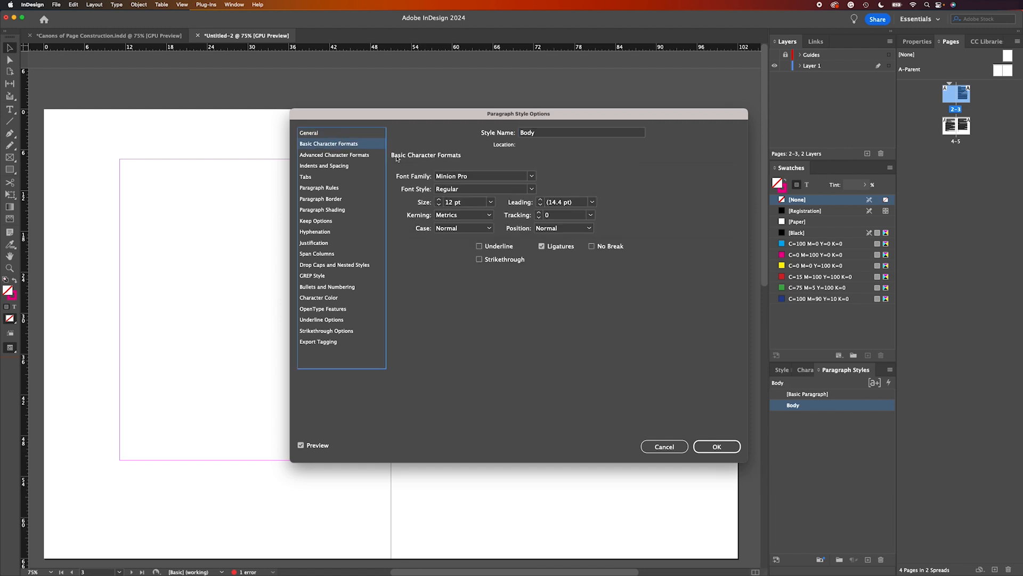
Step: Switch to the Adobe Fonts page in Safari and examine the Sabon family's regular, italic, bold and bold italic fonts
{"action": "key", "text": "super+Tab"}
{"action": "key", "text": "super+Tab"}
{"action": "key", "text": "super+Tab"}
{"action": "key", "text": "super+Tab"}
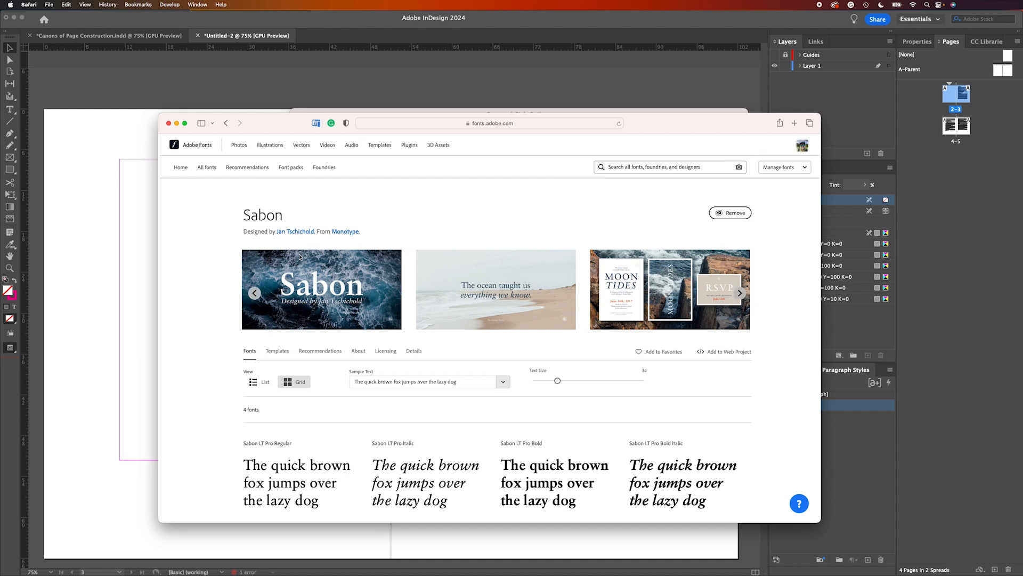
{"action": "scroll", "coordinate": [301, 250], "scroll_direction": "down", "scroll_amount": 3}
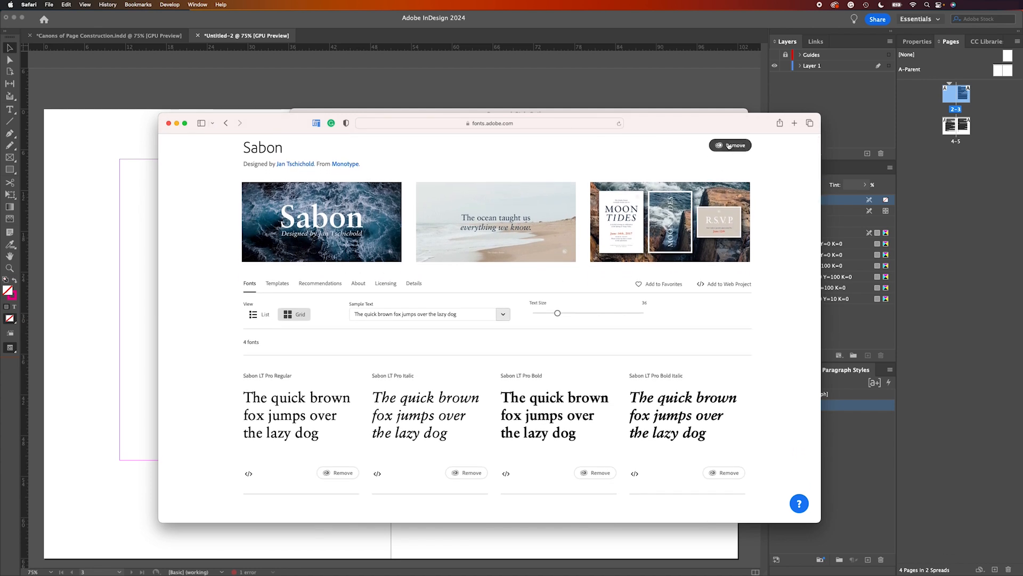
{"action": "mouse_move", "coordinate": [283, 400]}
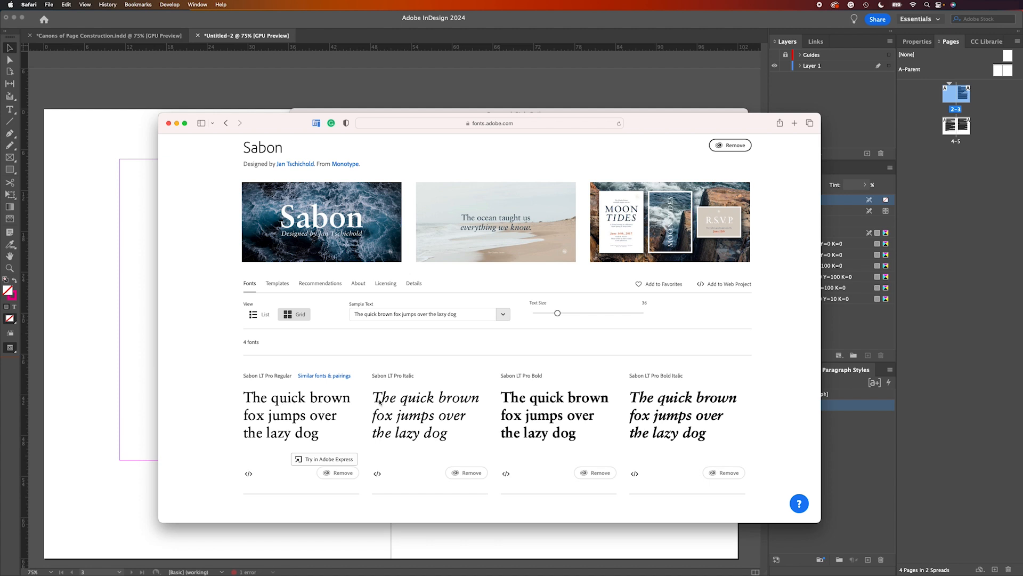
{"action": "mouse_move", "coordinate": [527, 397]}
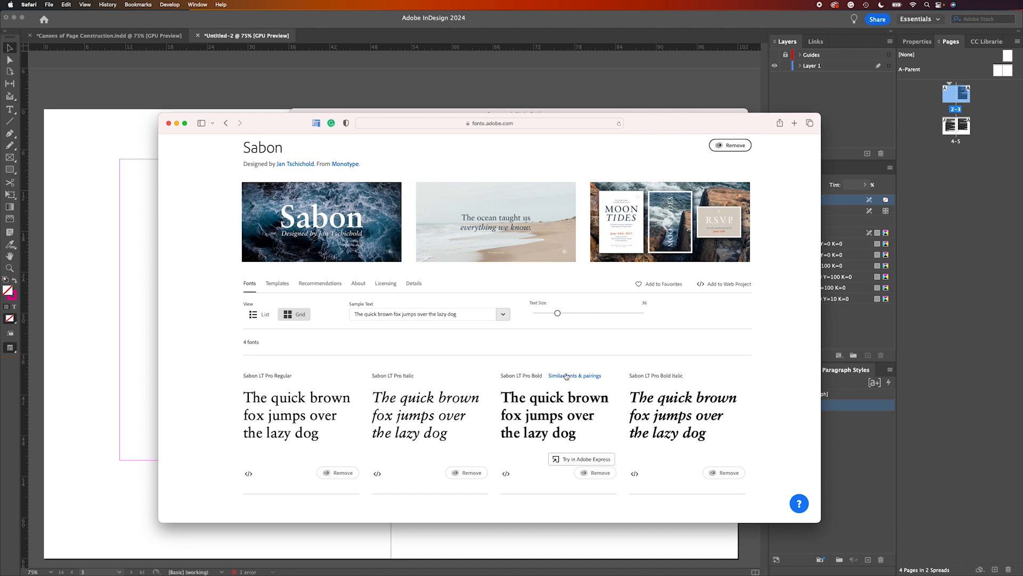
Step: Return to InDesign and set the Body style's font family to Sabon LT Pro at 10 pt
{"action": "left_click", "coordinate": [89, 159]}
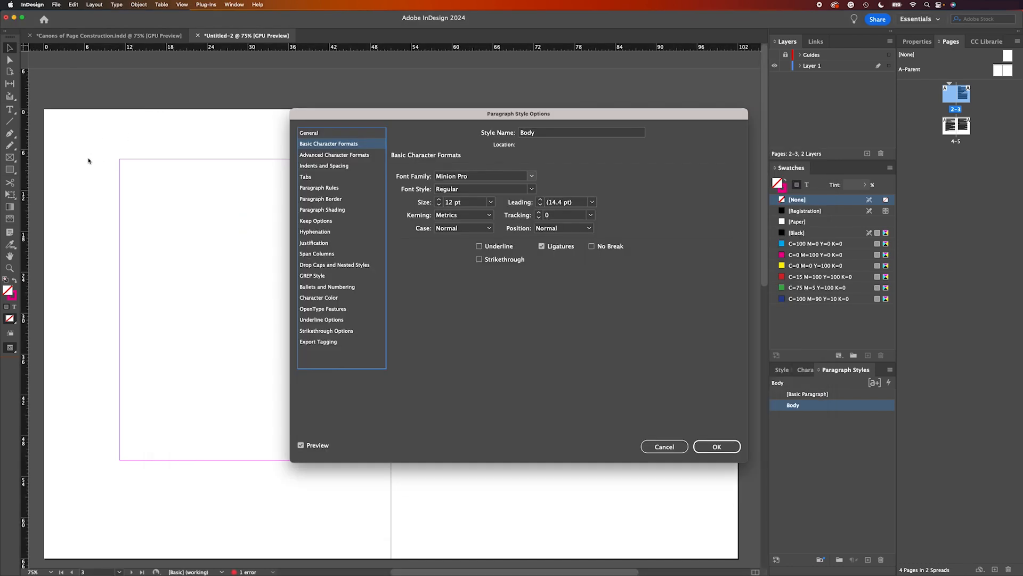
{"action": "left_click", "coordinate": [479, 176]}
{"action": "left_click_drag", "start_coordinate": [480, 176], "coordinate": [435, 176]}
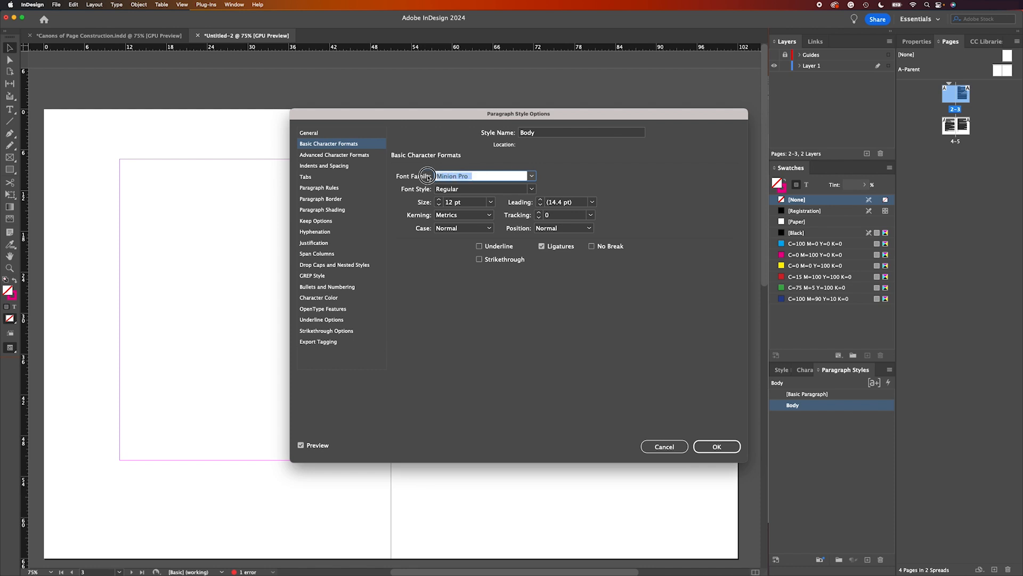
{"action": "type", "text": "Sabon LT"}
{"action": "key", "text": "Tab"}
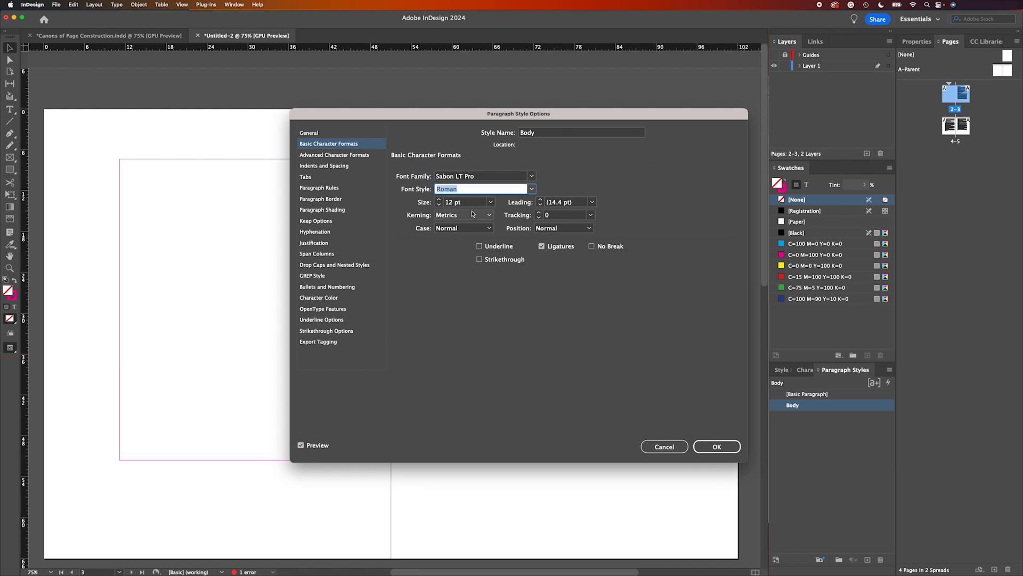
{"action": "left_click", "coordinate": [490, 202]}
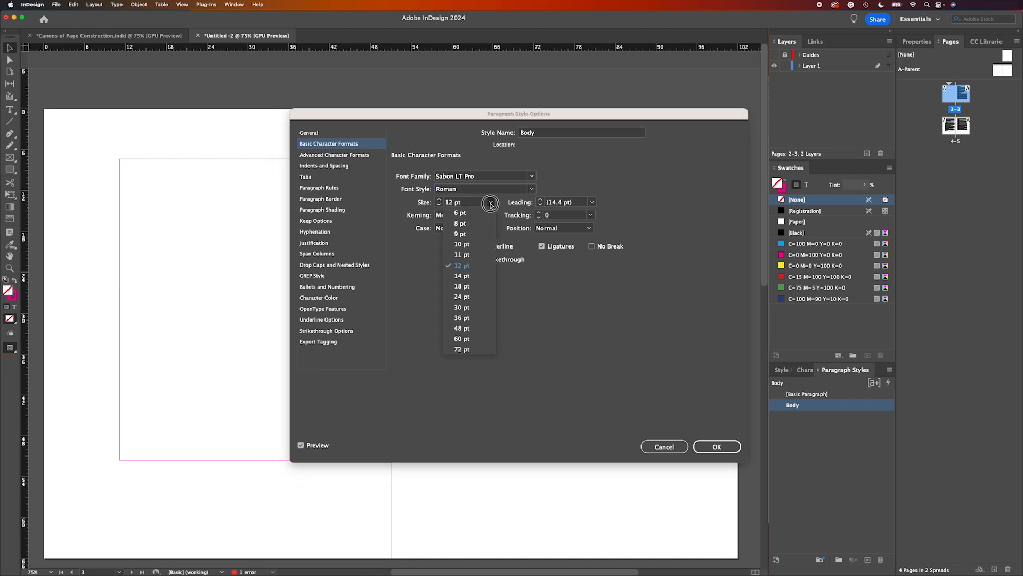
{"action": "left_click", "coordinate": [461, 244]}
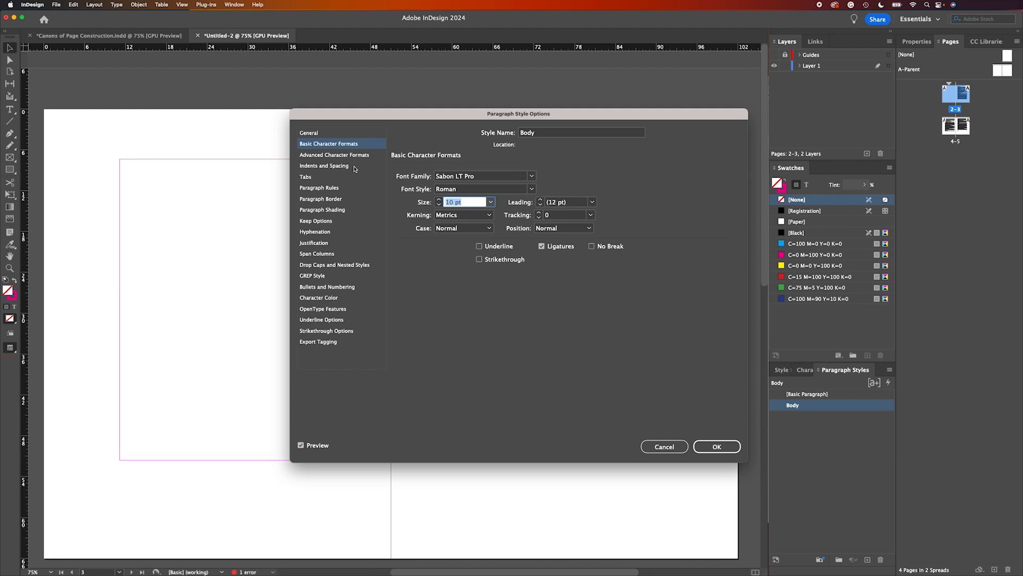
Step: Turn off hyphenation in the Body paragraph style and save the style settings
{"action": "left_click", "coordinate": [327, 237]}
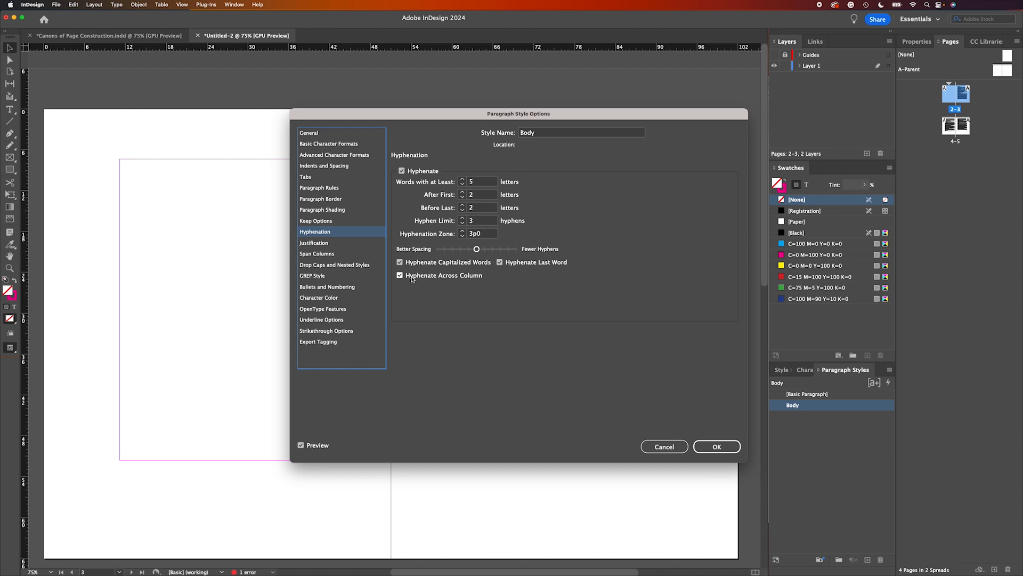
{"action": "left_click", "coordinate": [401, 170]}
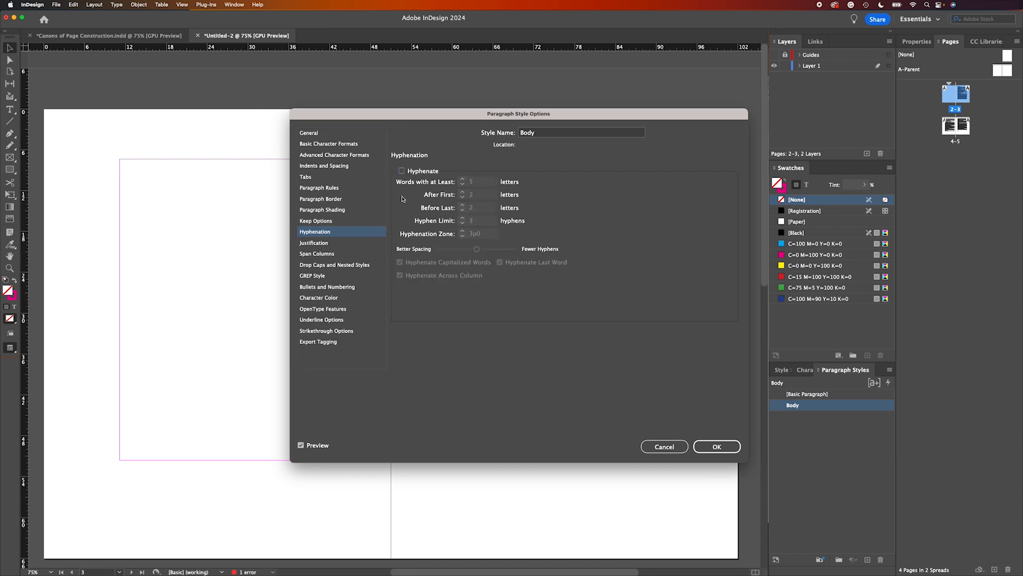
{"action": "left_click", "coordinate": [703, 449]}
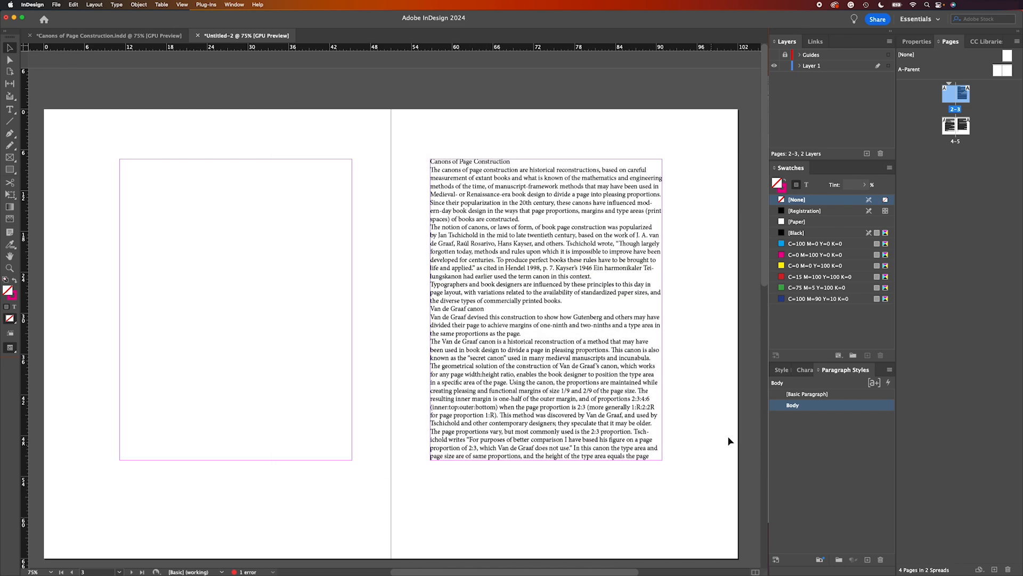
Step: Apply the Body paragraph style to the entire threaded article text and deselect it
{"action": "double_click", "coordinate": [464, 233]}
{"action": "key", "text": "super+a"}
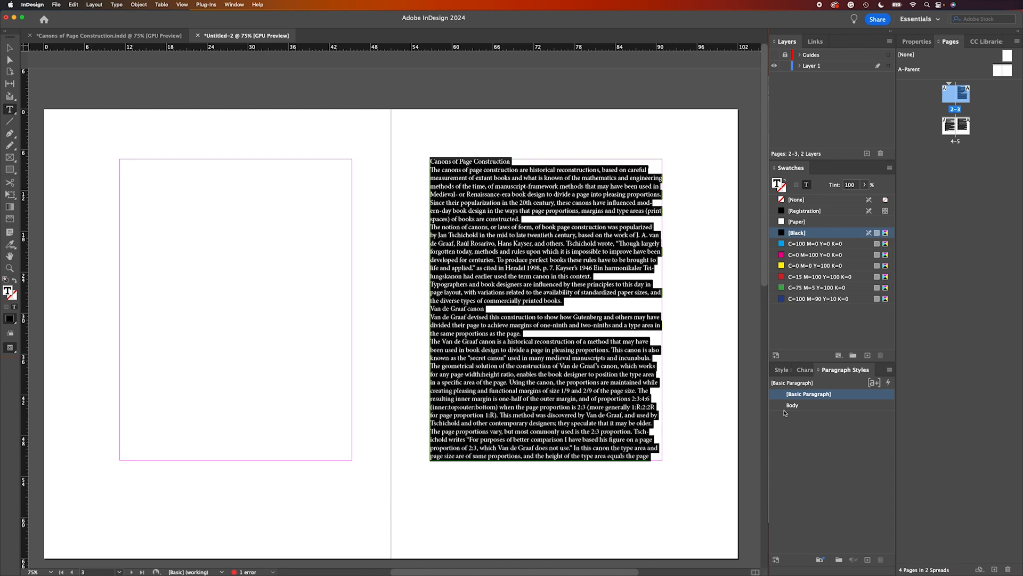
{"action": "left_click", "coordinate": [792, 406]}
{"action": "left_click", "coordinate": [9, 47]}
{"action": "left_click", "coordinate": [79, 68]}
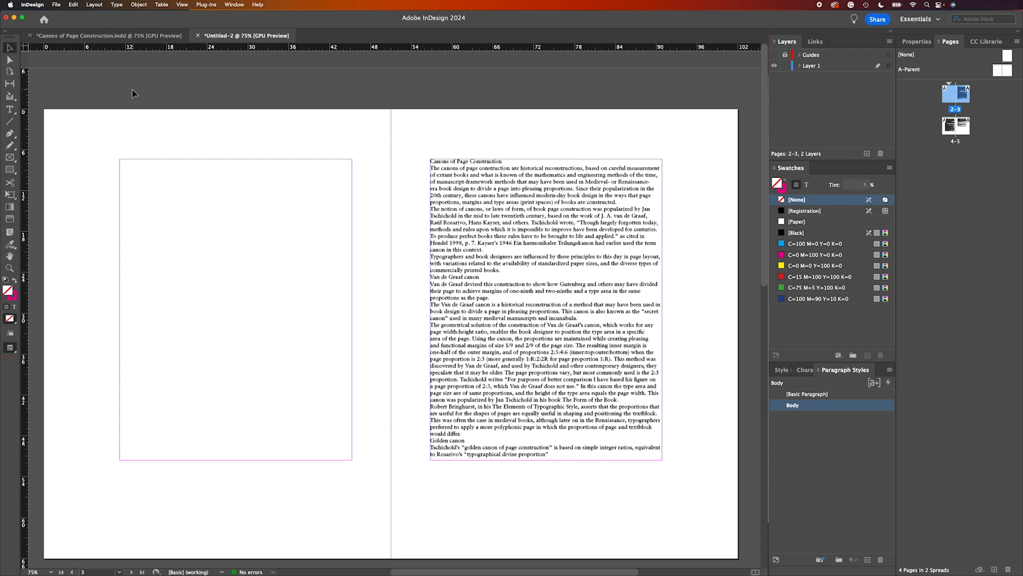
Step: Set the Body paragraph style's left indent to 1p0 and save the style settings
{"action": "double_click", "coordinate": [782, 404]}
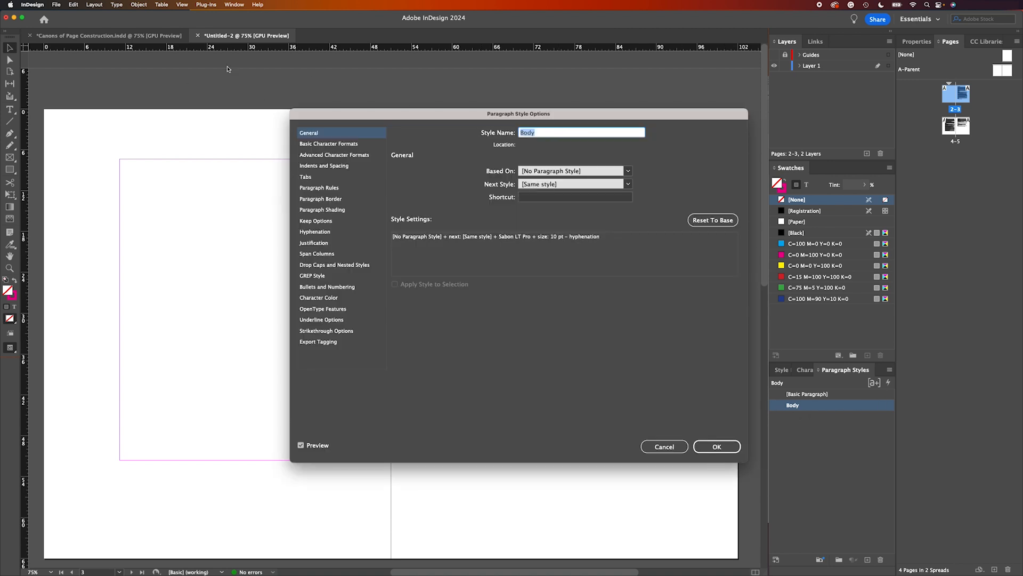
{"action": "left_click", "coordinate": [317, 146]}
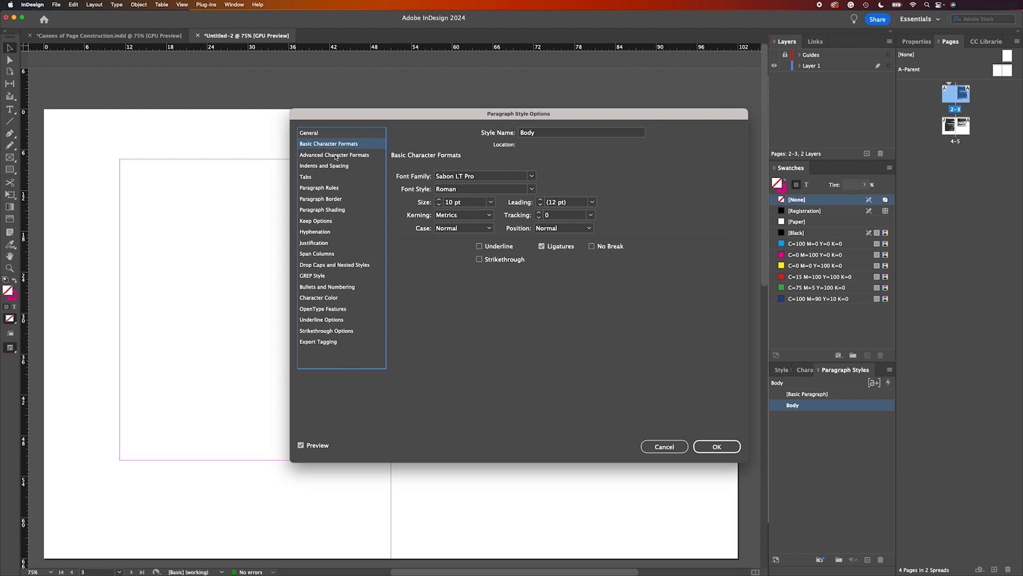
{"action": "left_click", "coordinate": [326, 166]}
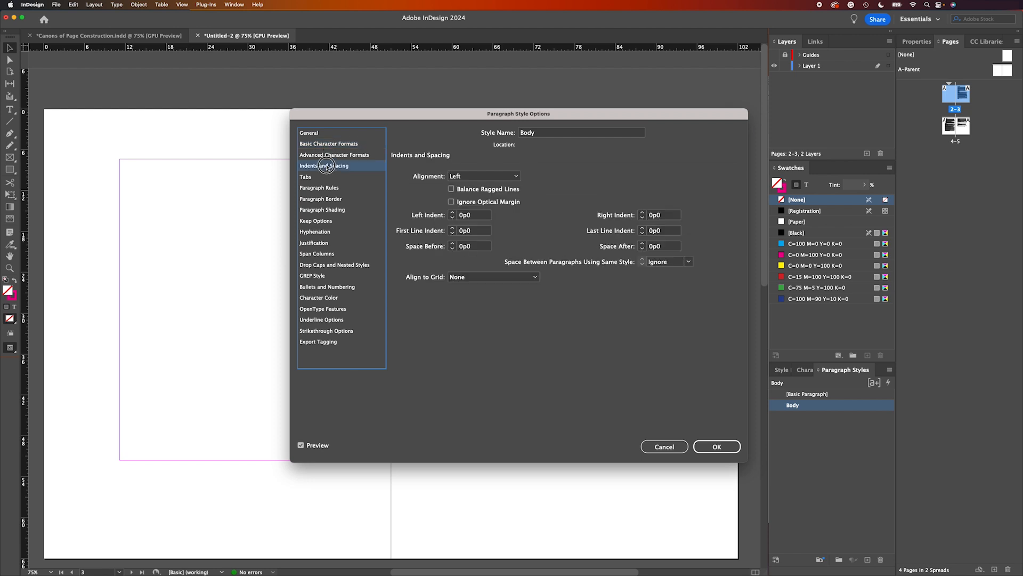
{"action": "left_click", "coordinate": [462, 215]}
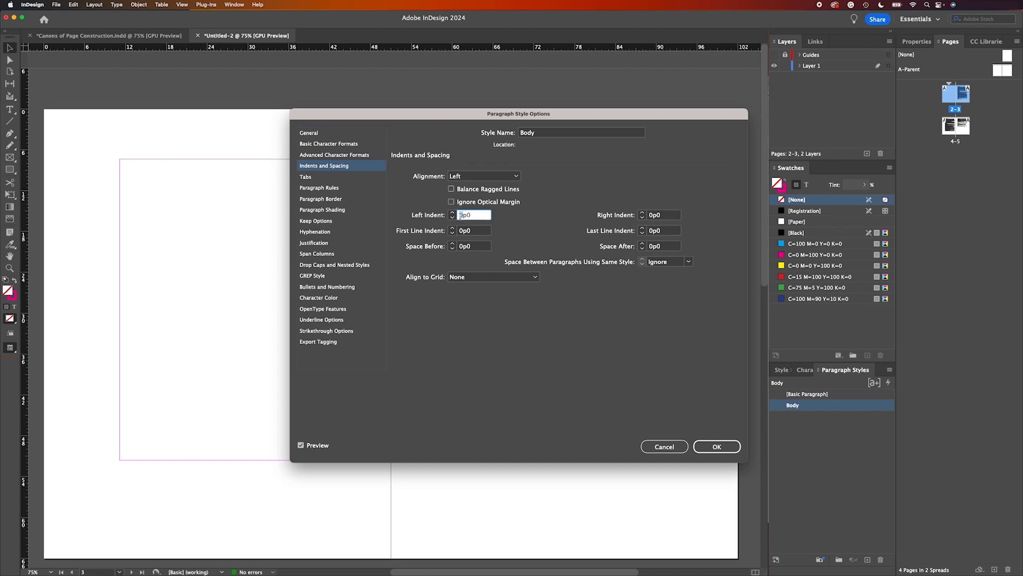
{"action": "type", "text": "1"}
{"action": "left_click", "coordinate": [716, 446]}
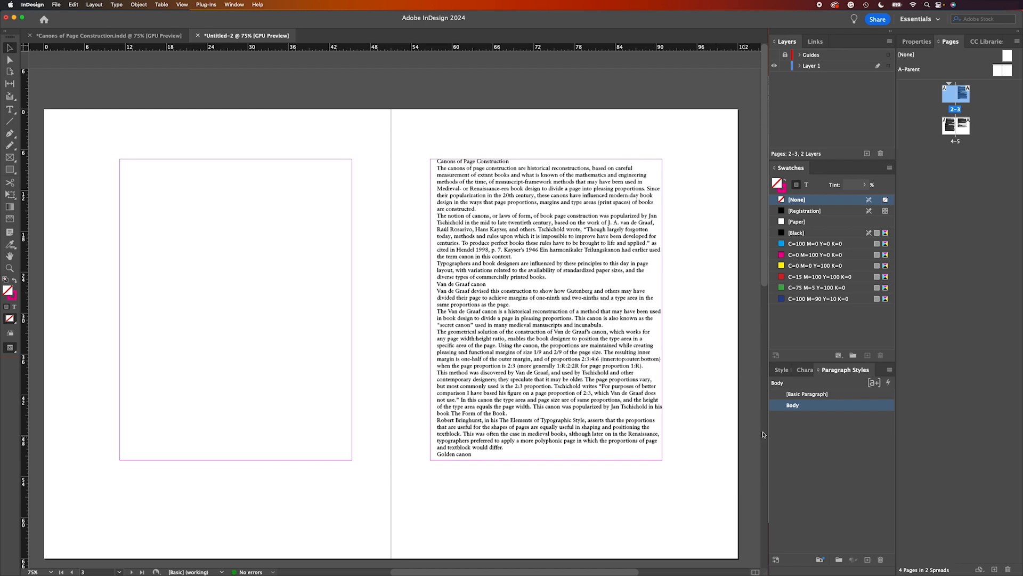
Step: Reopen the Body paragraph style's indents and spacing settings and reset the left indent to 0p0
{"action": "double_click", "coordinate": [783, 406]}
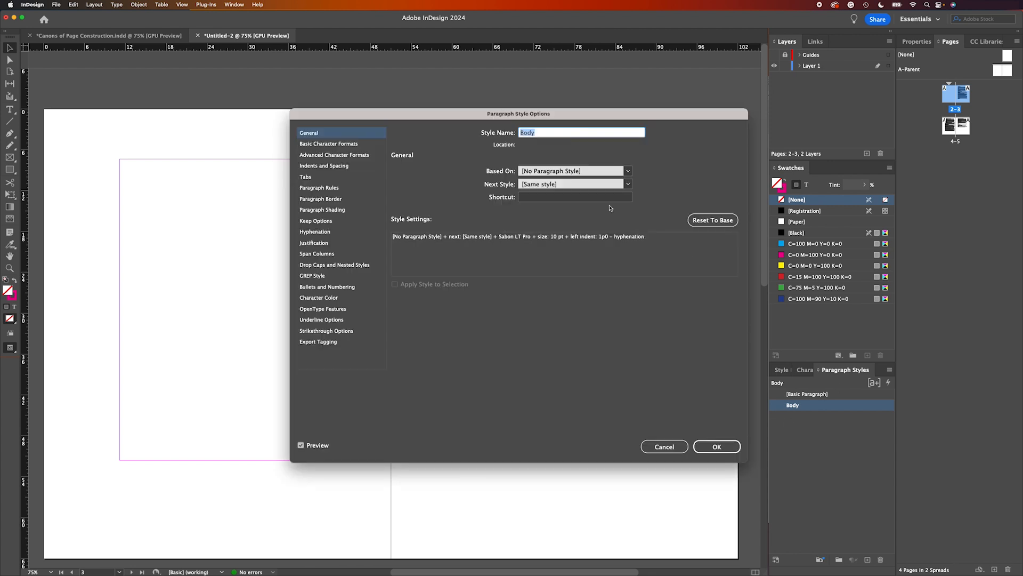
{"action": "left_click", "coordinate": [327, 166]}
{"action": "double_click", "coordinate": [486, 218]}
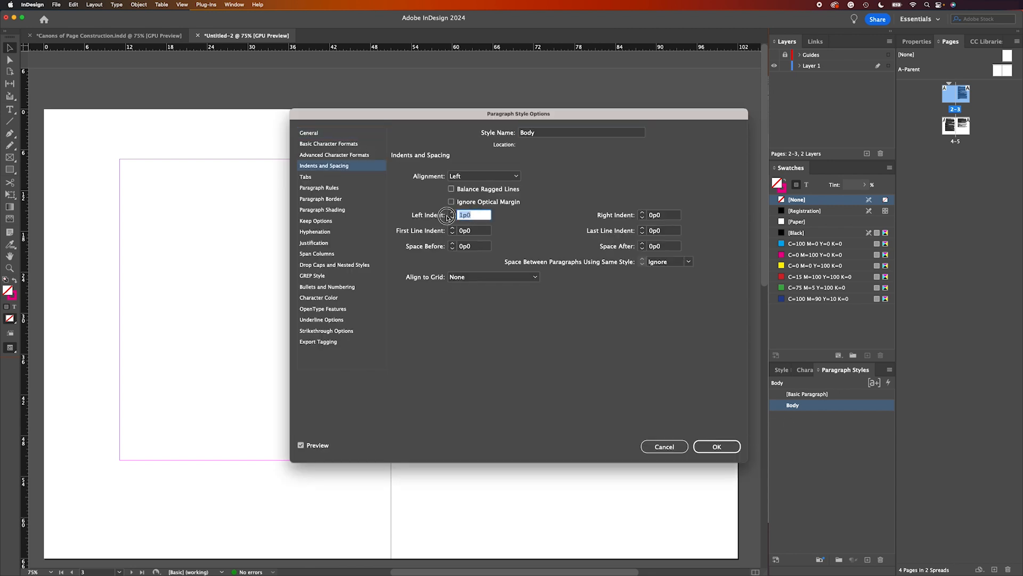
{"action": "type", "text": "0"}
{"action": "key", "text": "Tab"}
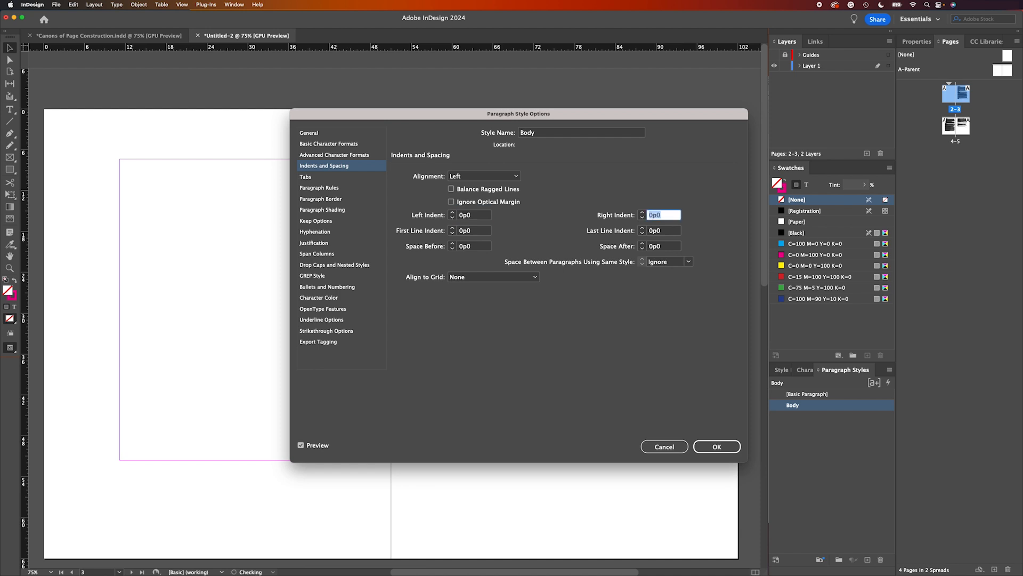
Step: Set the Body style's first line indent to 1p0, compare the text with the preview off and on, and save the style
{"action": "left_click", "coordinate": [464, 232]}
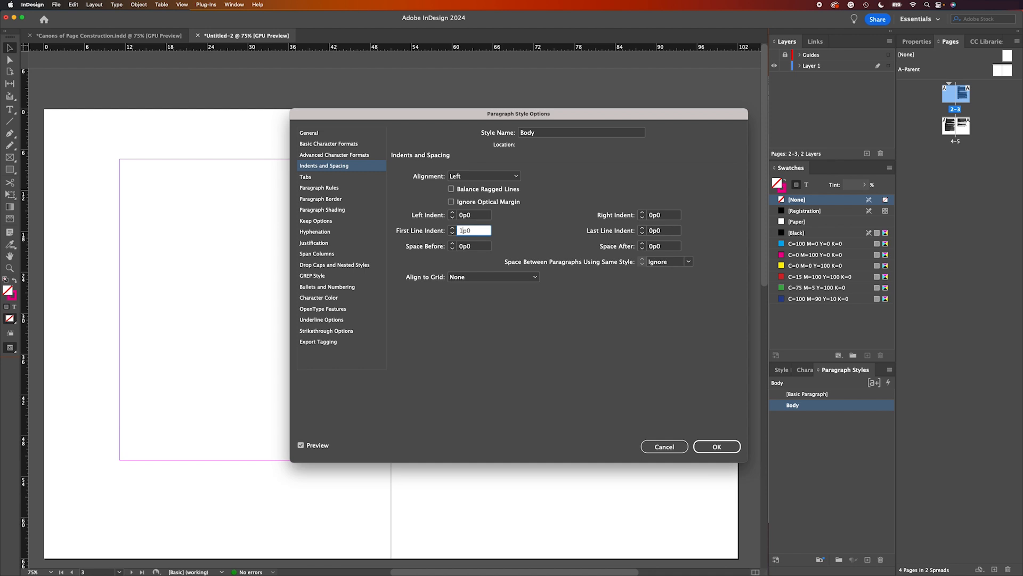
{"action": "left_click_drag", "start_coordinate": [437, 115], "coordinate": [697, 147]}
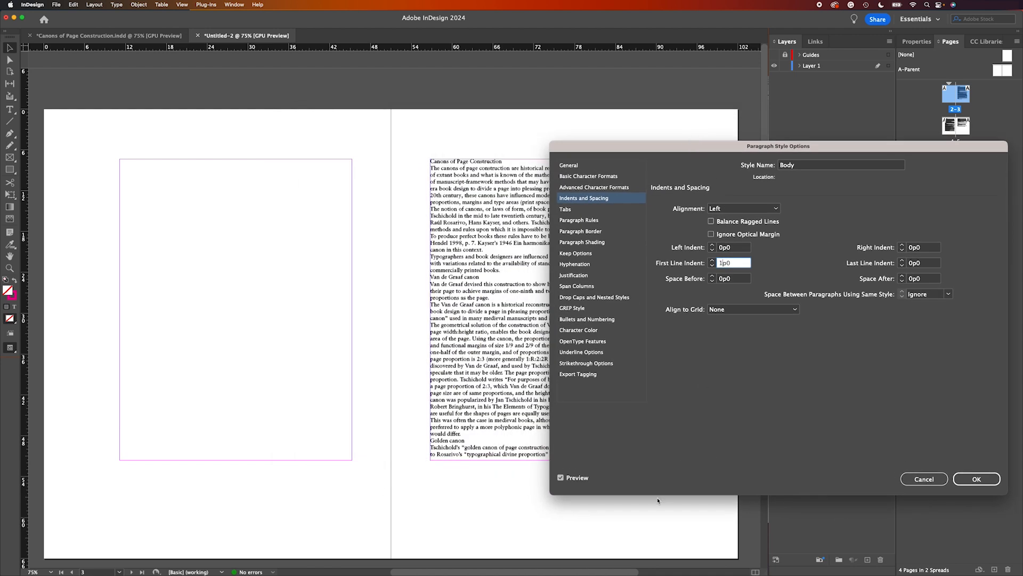
{"action": "left_click", "coordinate": [560, 478]}
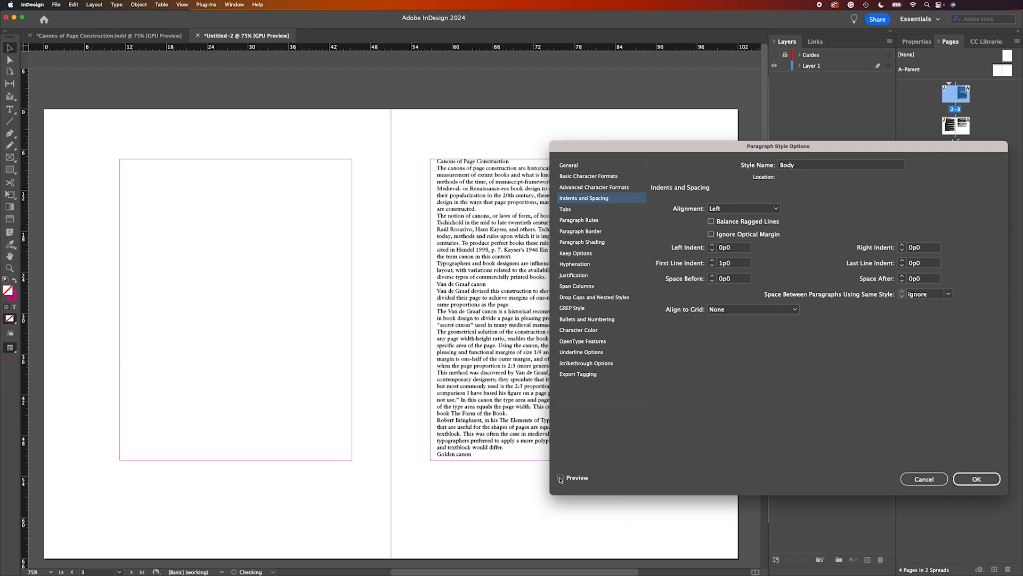
{"action": "left_click", "coordinate": [561, 478]}
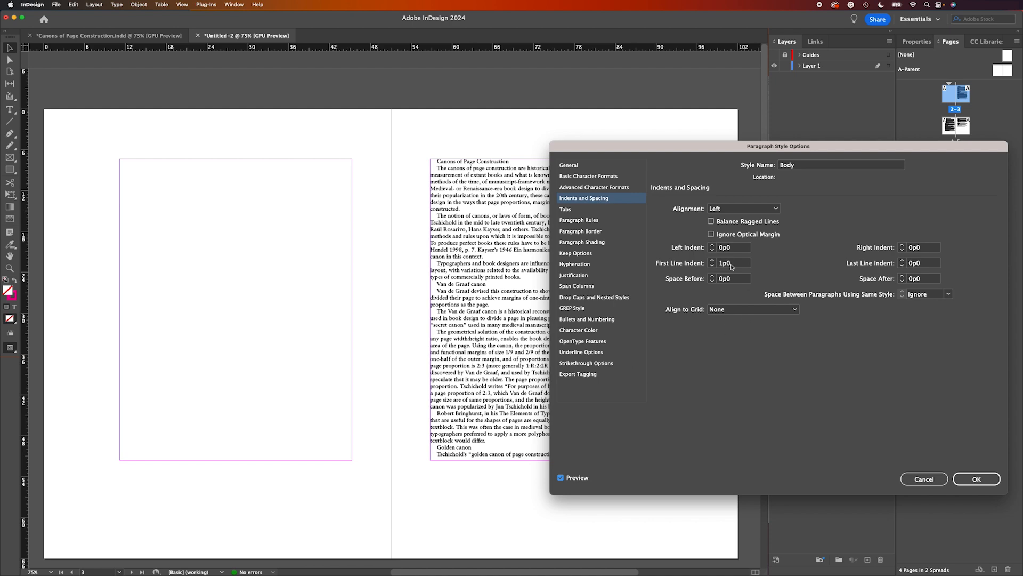
{"action": "left_click", "coordinate": [964, 479]}
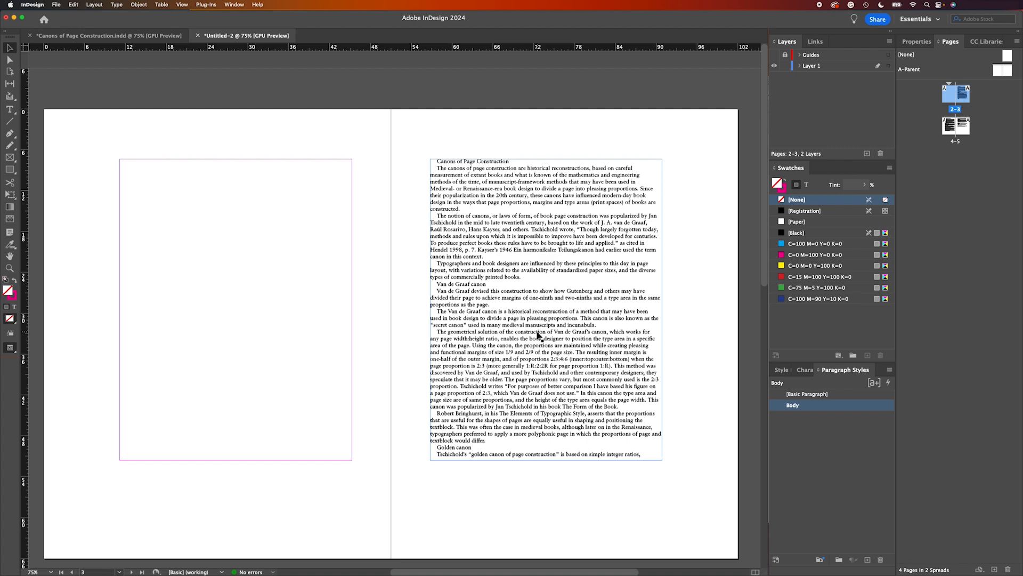
Step: Select the threaded text frame on page 3 and set it to two columns
{"action": "scroll", "coordinate": [516, 385], "scroll_direction": "down", "scroll_amount": 5}
{"action": "scroll", "coordinate": [516, 385], "scroll_direction": "down", "scroll_amount": 4}
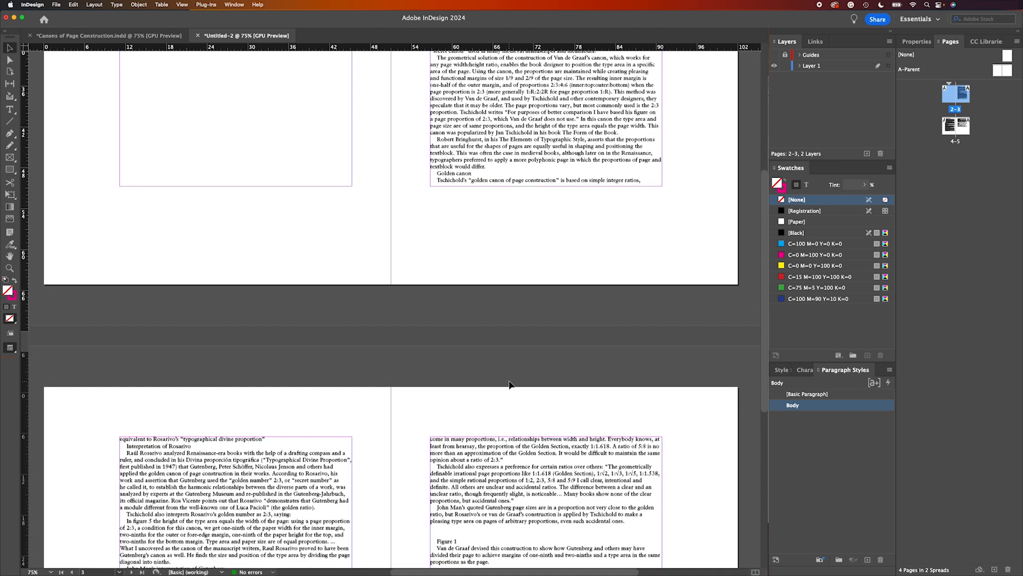
{"action": "scroll", "coordinate": [517, 375], "scroll_direction": "up", "scroll_amount": 8}
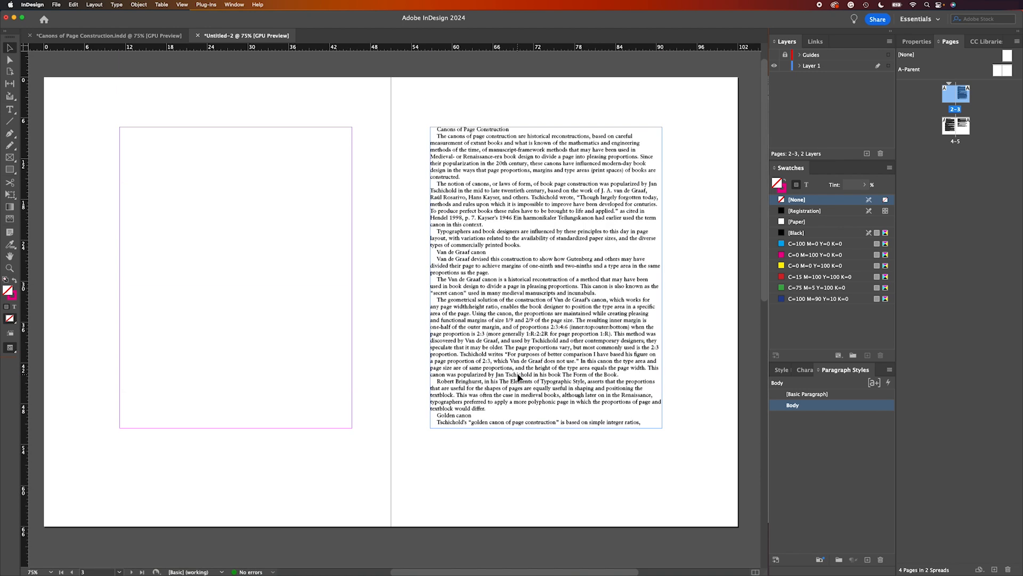
{"action": "left_click", "coordinate": [528, 263]}
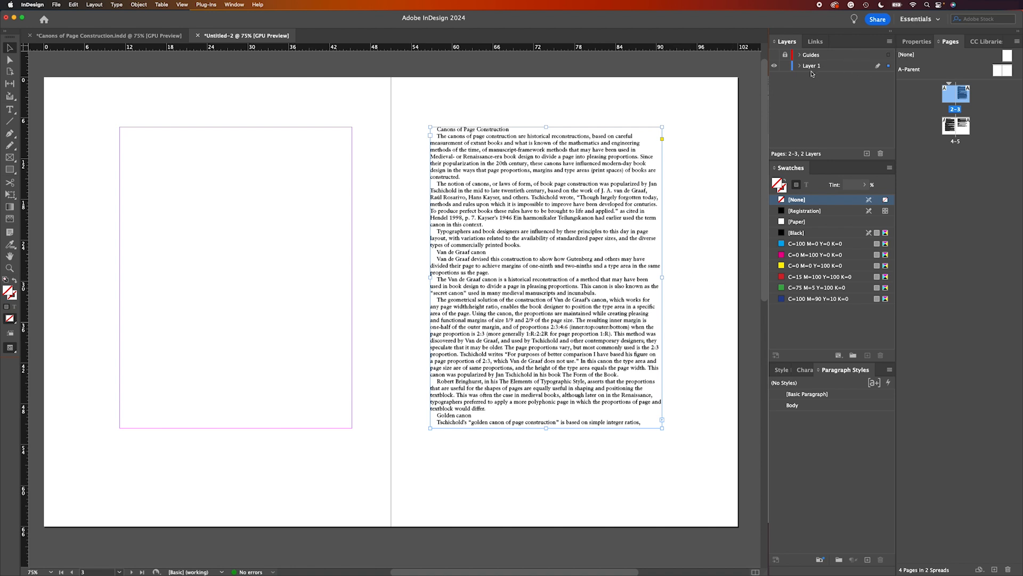
{"action": "left_click", "coordinate": [916, 41]}
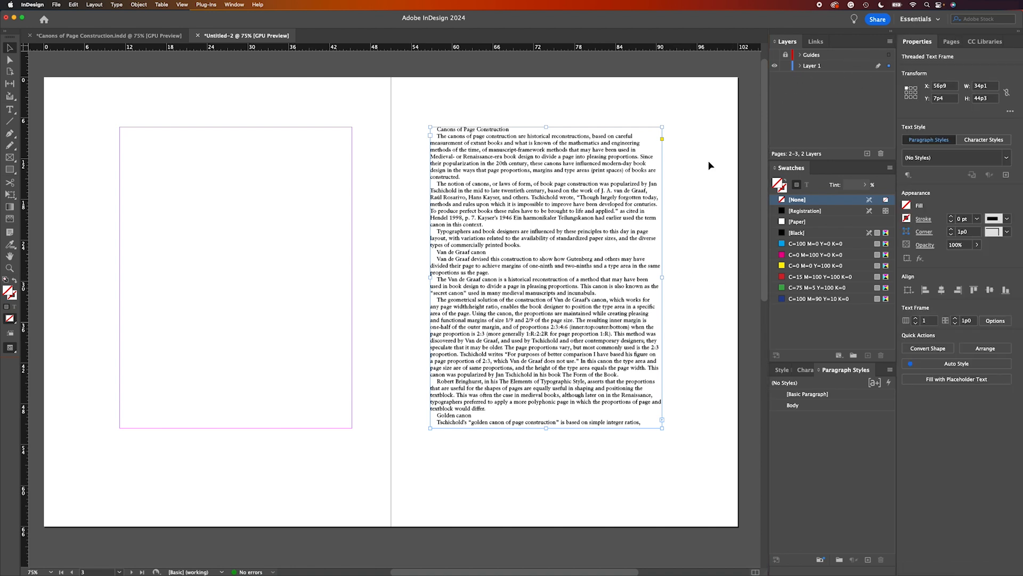
{"action": "left_click", "coordinate": [916, 319]}
Step: Set the threaded text frames on pages 4 and 5 to two columns each and deselect them
{"action": "scroll", "coordinate": [479, 390], "scroll_direction": "down", "scroll_amount": 10}
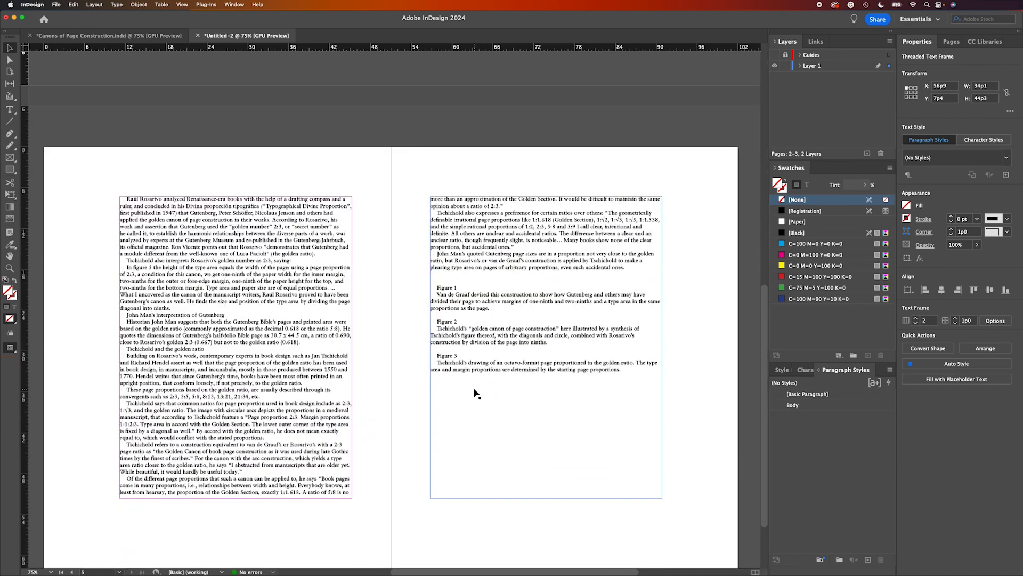
{"action": "left_click", "coordinate": [259, 382]}
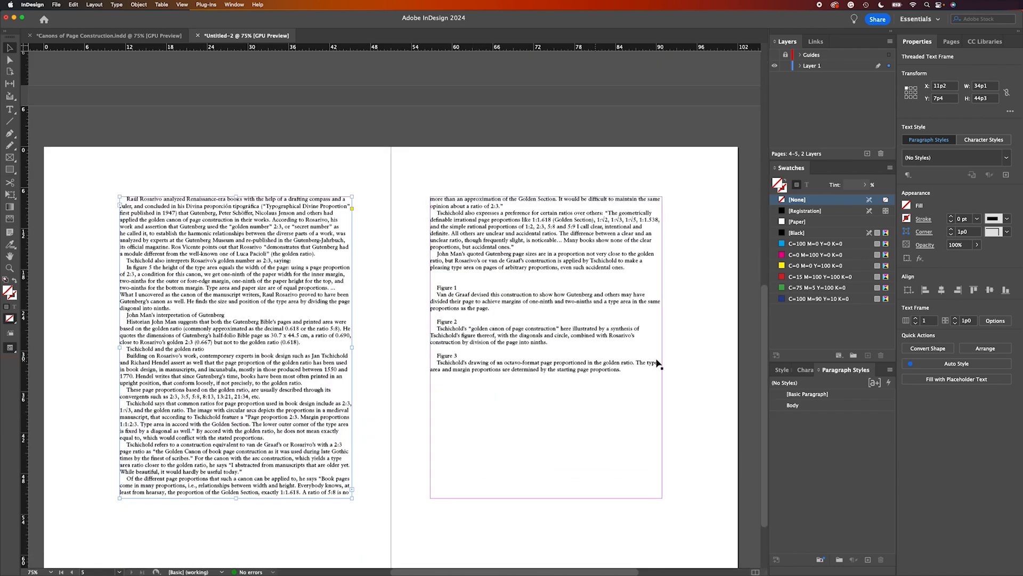
{"action": "left_click", "coordinate": [916, 318]}
{"action": "left_click", "coordinate": [627, 330]}
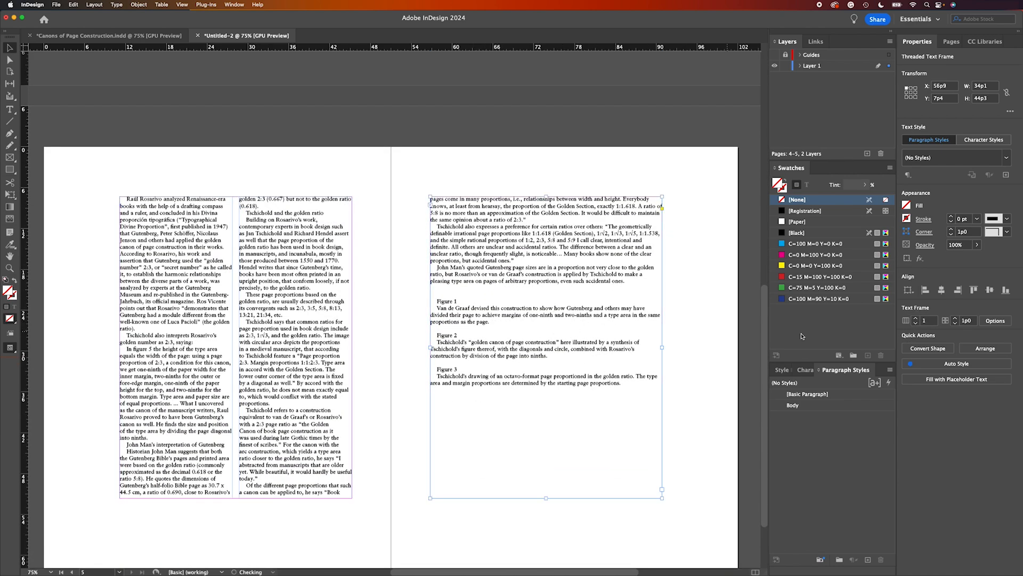
{"action": "left_click", "coordinate": [916, 318]}
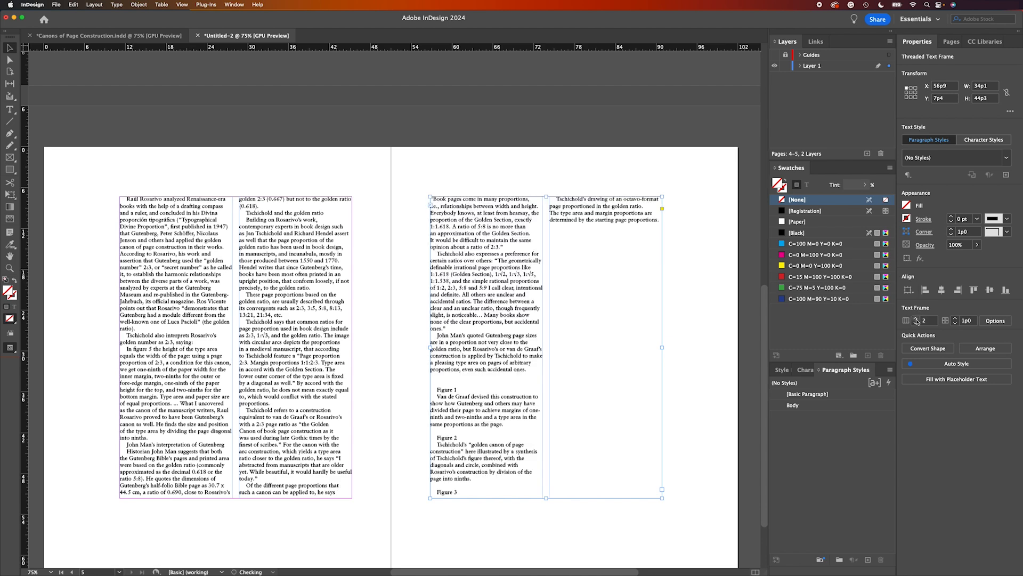
{"action": "left_click", "coordinate": [674, 350]}
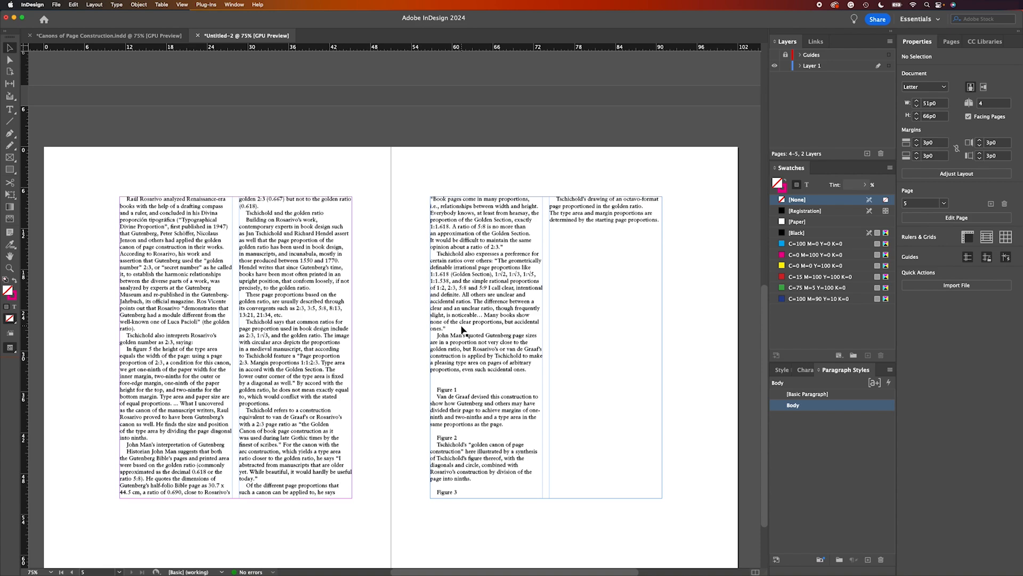
Step: Switch to the Canons of Page Construction document in Word and examine the heading levels used in the article
{"action": "scroll", "coordinate": [464, 330], "scroll_direction": "up", "scroll_amount": 10}
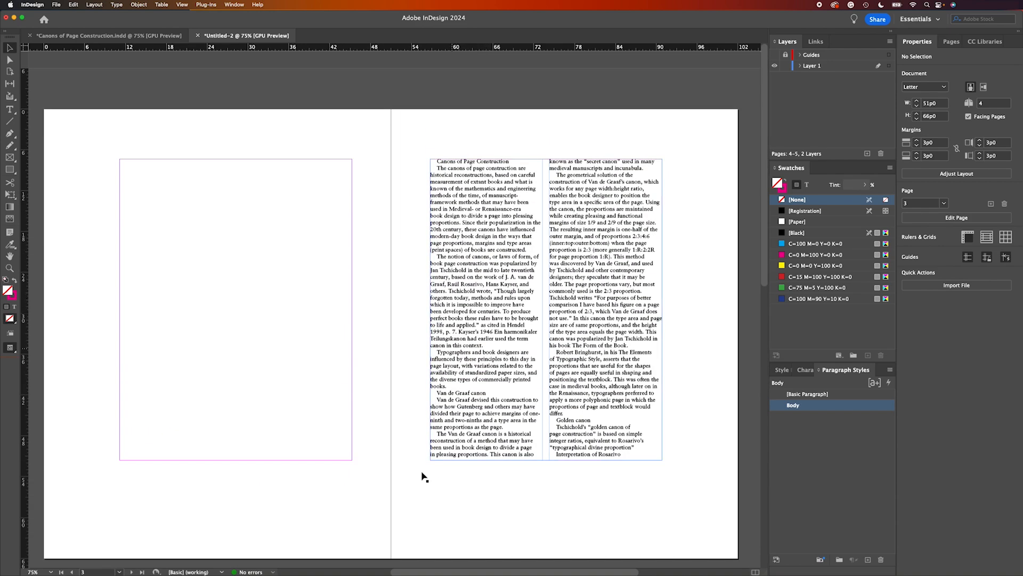
{"action": "key", "text": "super+Tab"}
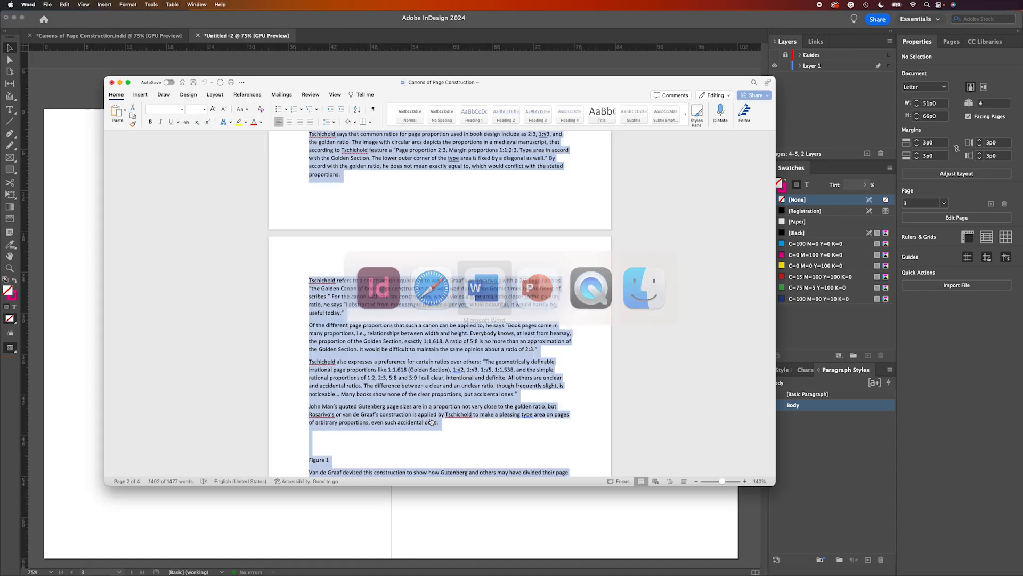
{"action": "left_click", "coordinate": [479, 397]}
{"action": "scroll", "coordinate": [474, 381], "scroll_direction": "up", "scroll_amount": 10}
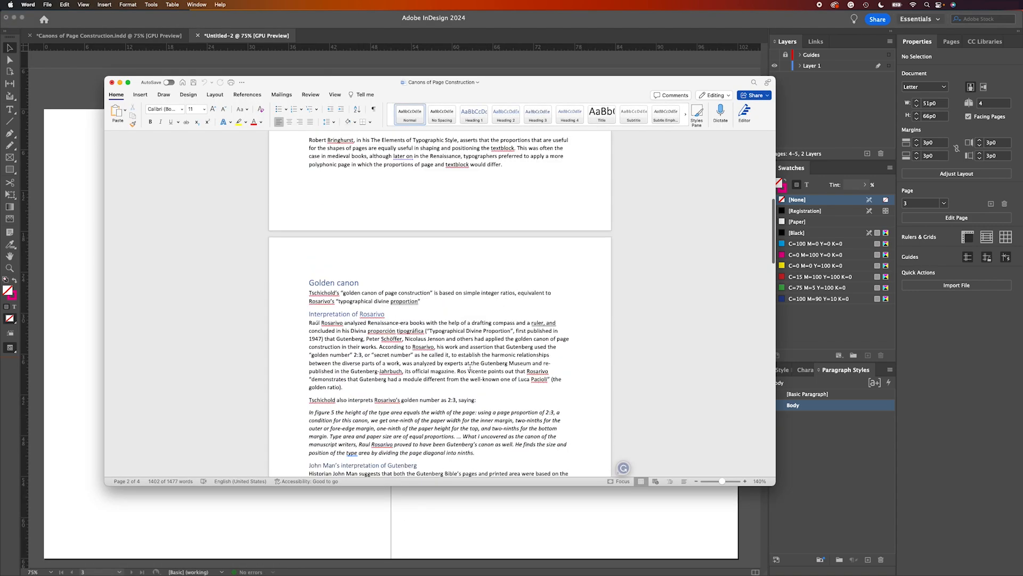
{"action": "scroll", "coordinate": [470, 367], "scroll_direction": "up", "scroll_amount": 5}
{"action": "scroll", "coordinate": [384, 293], "scroll_direction": "down", "scroll_amount": 3}
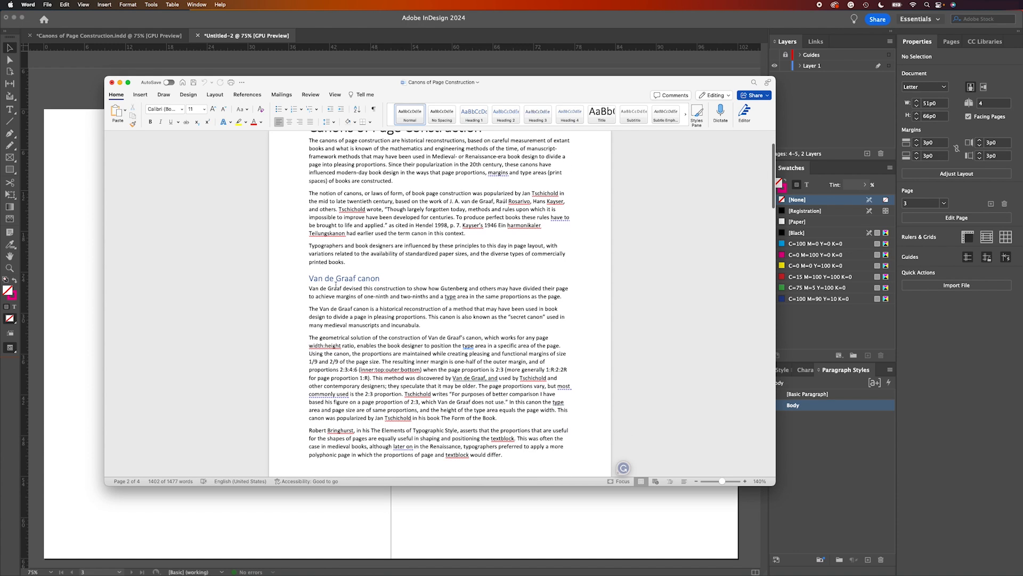
{"action": "scroll", "coordinate": [335, 286], "scroll_direction": "up", "scroll_amount": 1}
{"action": "scroll", "coordinate": [359, 334], "scroll_direction": "down", "scroll_amount": 10}
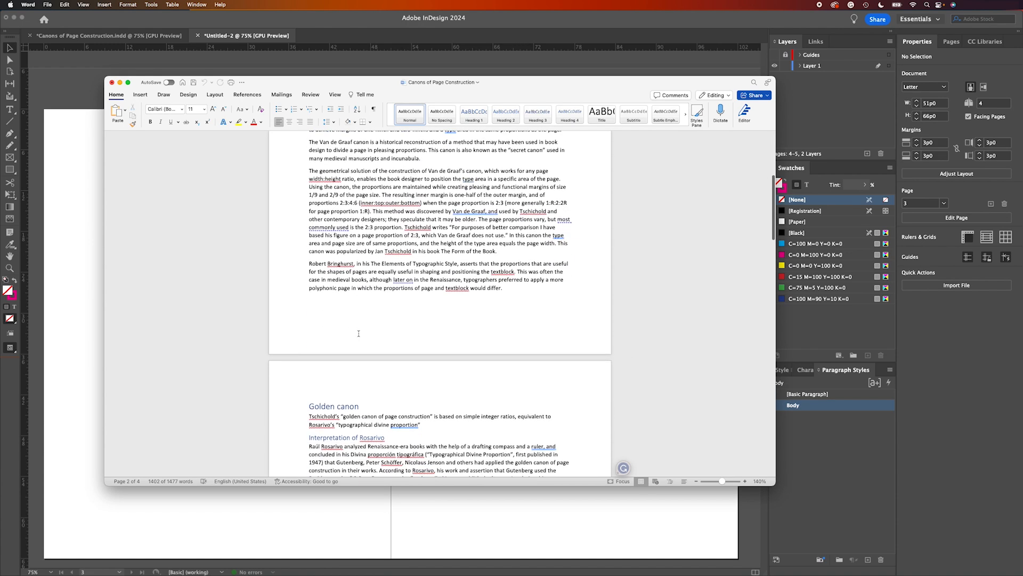
{"action": "scroll", "coordinate": [417, 344], "scroll_direction": "down", "scroll_amount": 4}
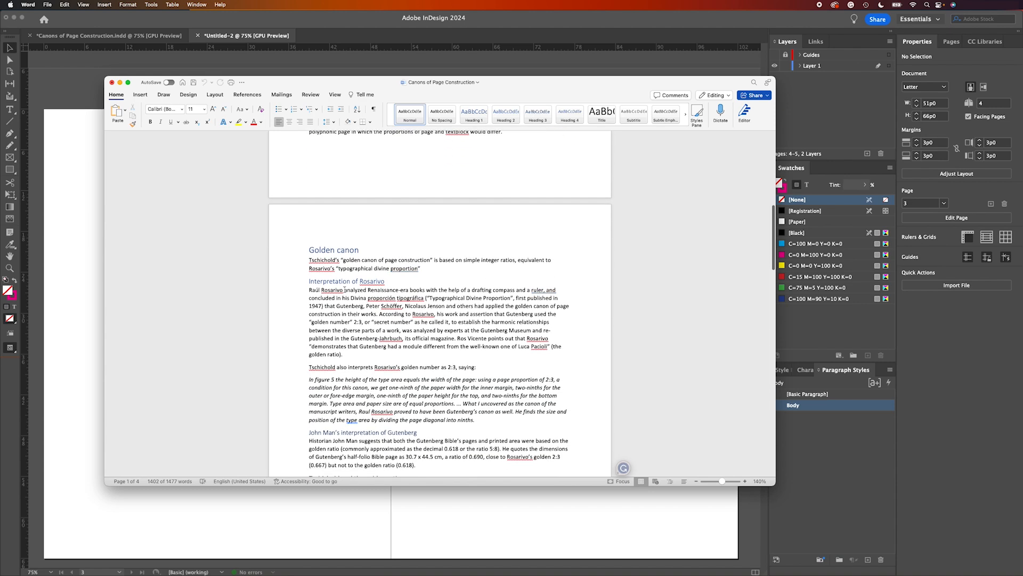
{"action": "scroll", "coordinate": [361, 300], "scroll_direction": "down", "scroll_amount": 2}
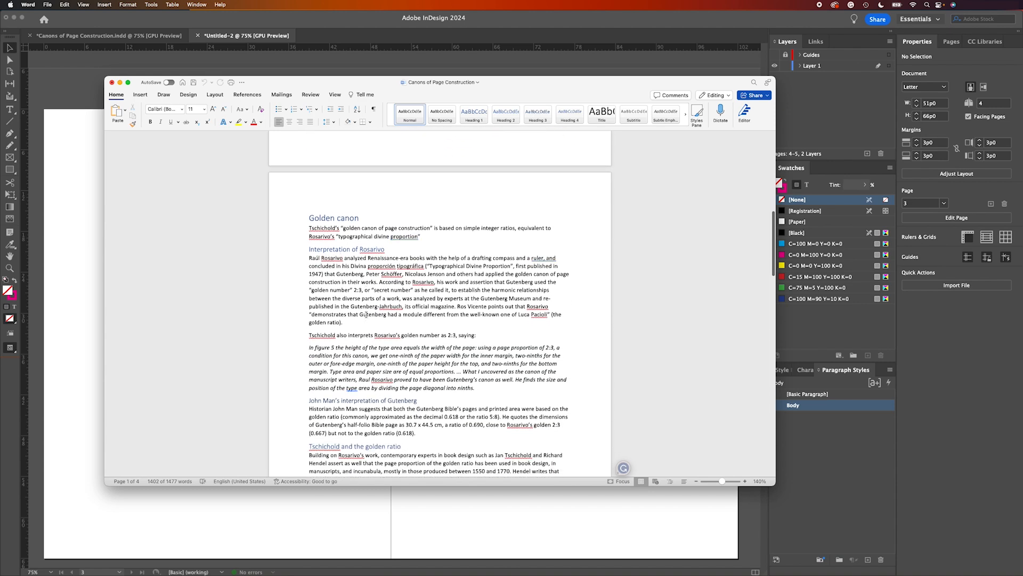
{"action": "left_click", "coordinate": [345, 246]}
{"action": "scroll", "coordinate": [361, 331], "scroll_direction": "down", "scroll_amount": 2}
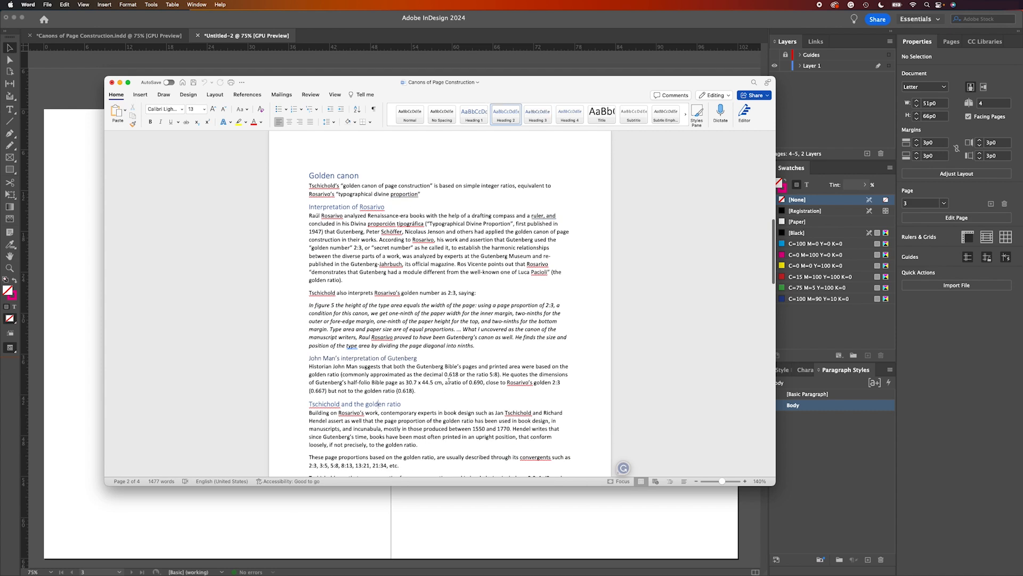
{"action": "scroll", "coordinate": [448, 377], "scroll_direction": "down", "scroll_amount": 4}
{"action": "scroll", "coordinate": [448, 376], "scroll_direction": "down", "scroll_amount": 1}
Step: Switch back to InDesign and create a new paragraph style named Heading 1, based on [No Paragraph Style]
{"action": "left_click", "coordinate": [503, 509]}
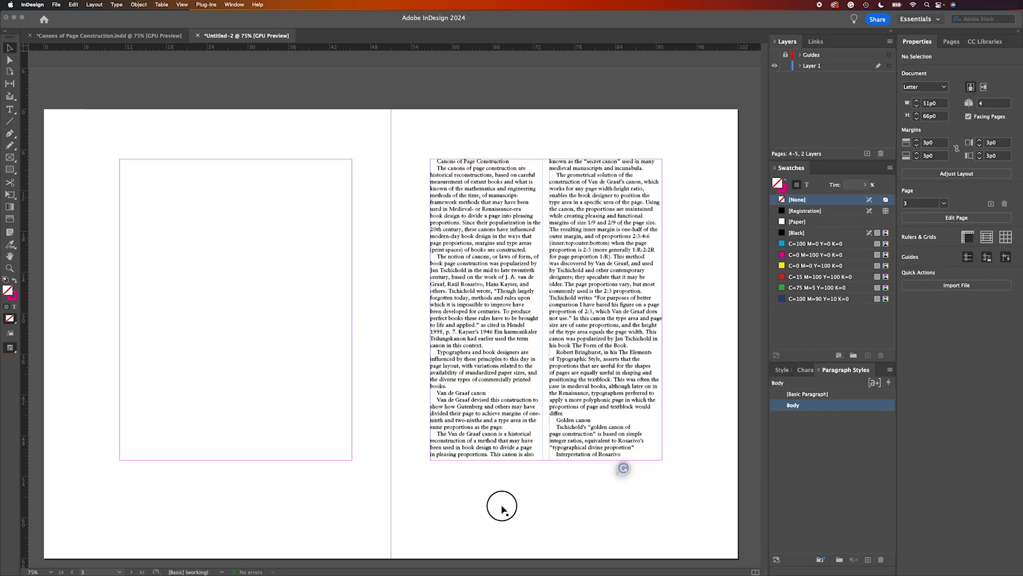
{"action": "left_click", "coordinate": [889, 369]}
{"action": "left_click", "coordinate": [911, 339]}
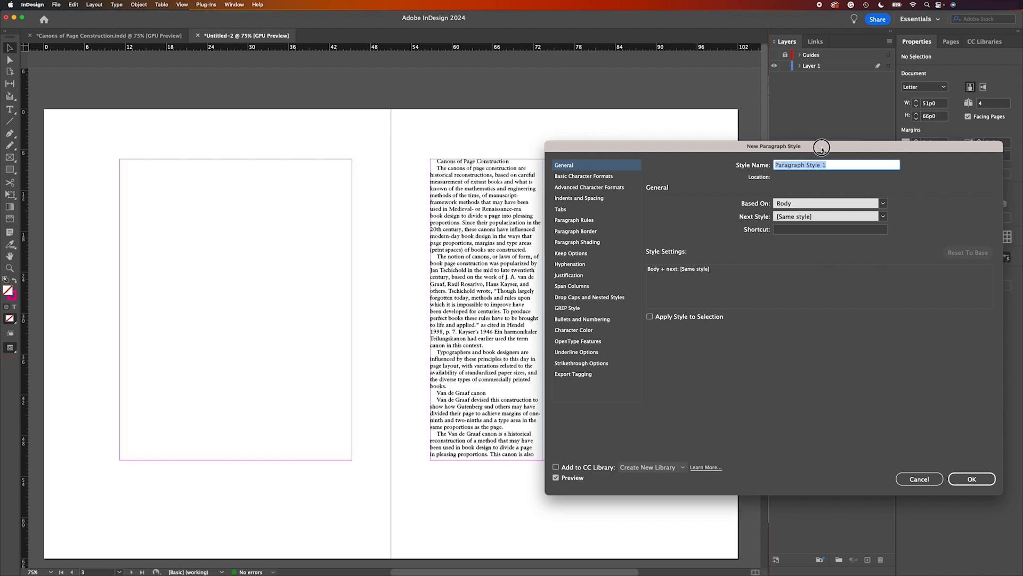
{"action": "left_click_drag", "start_coordinate": [830, 149], "coordinate": [470, 152]}
{"action": "left_click", "coordinate": [531, 211]}
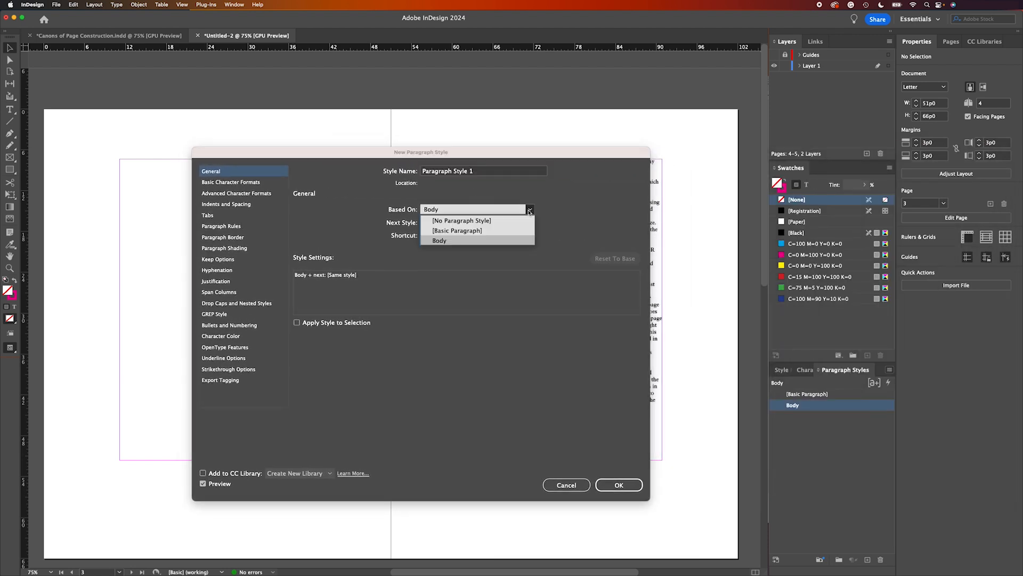
{"action": "left_click", "coordinate": [448, 216]}
{"action": "left_click_drag", "start_coordinate": [478, 175], "coordinate": [388, 174]}
{"action": "type", "text": "Heading"}
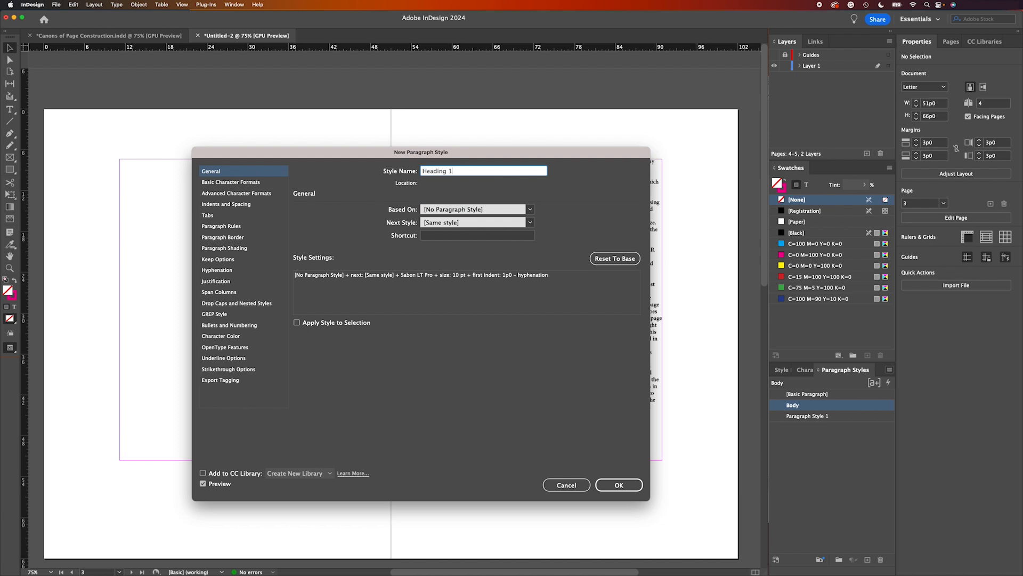
Step: Set the Heading 1 style's font style to Bold and its size to 16 pt, and save the style
{"action": "left_click", "coordinate": [252, 182]}
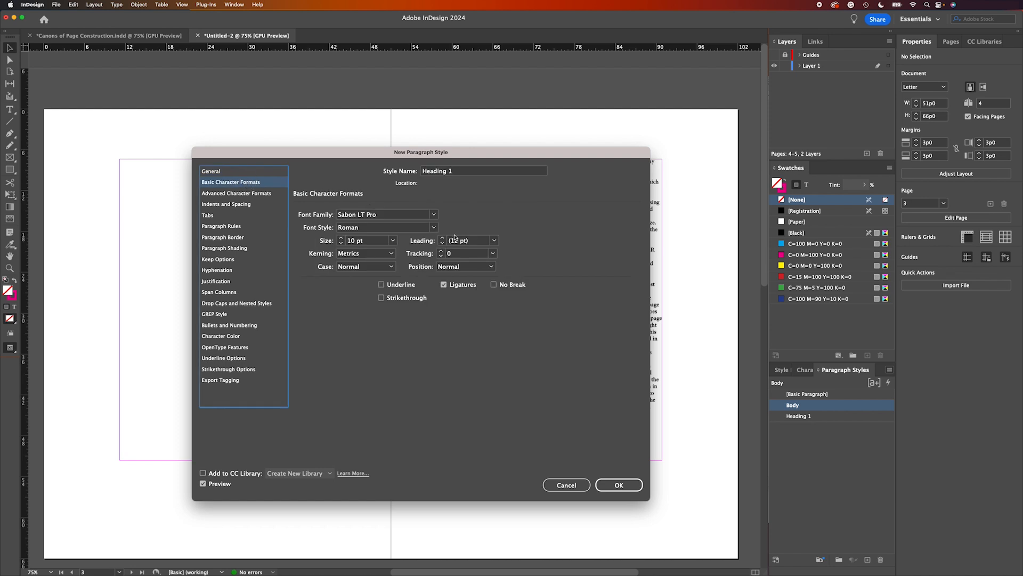
{"action": "left_click", "coordinate": [434, 229]}
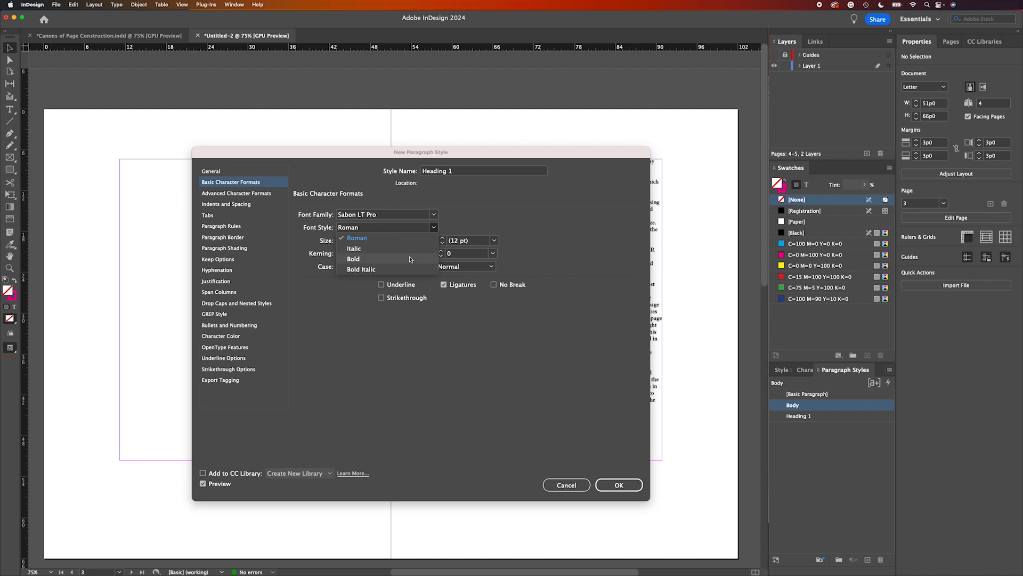
{"action": "left_click", "coordinate": [353, 258]}
{"action": "left_click", "coordinate": [346, 241]}
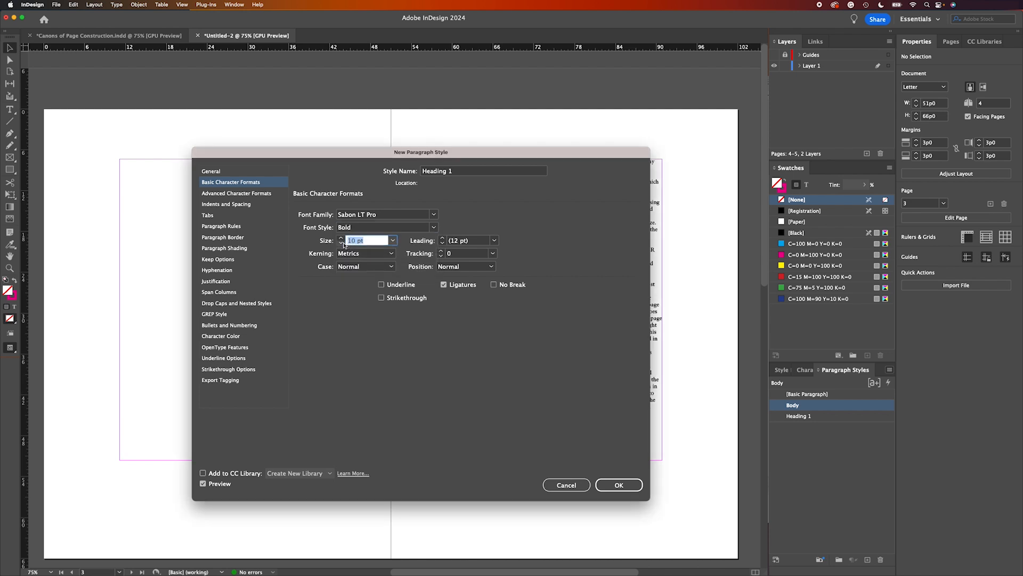
{"action": "type", "text": "16"}
{"action": "key", "text": "Tab"}
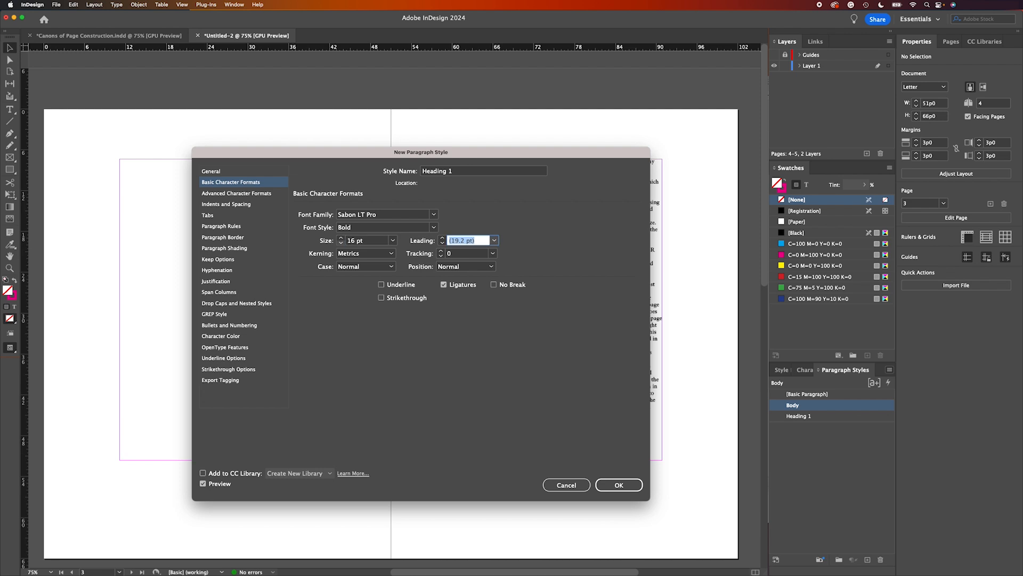
{"action": "left_click", "coordinate": [616, 486]}
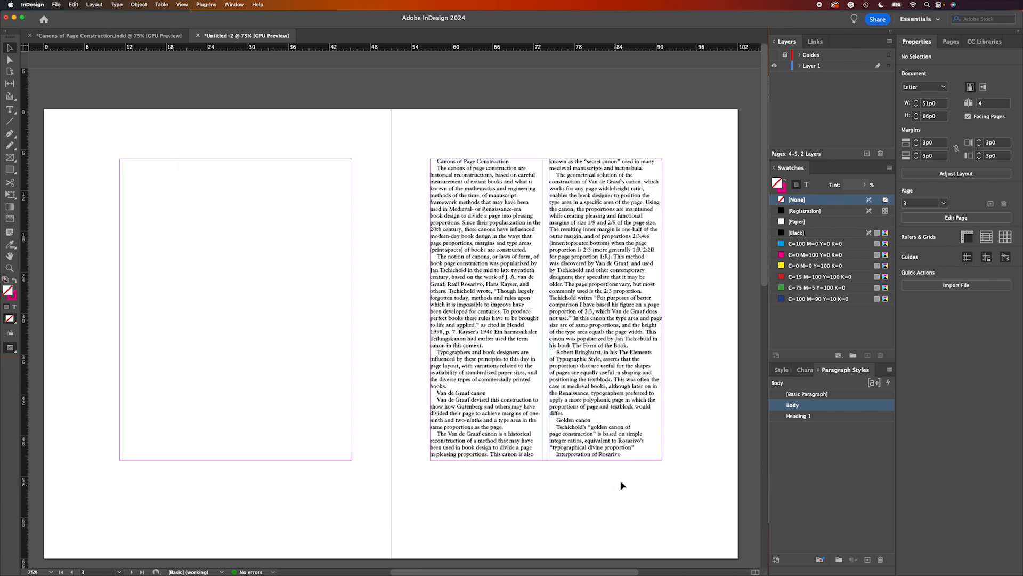
Step: Copy the title "Canons of Page Construction" at the start of the page 3 text and delete it along with its empty line
{"action": "double_click", "coordinate": [467, 167]}
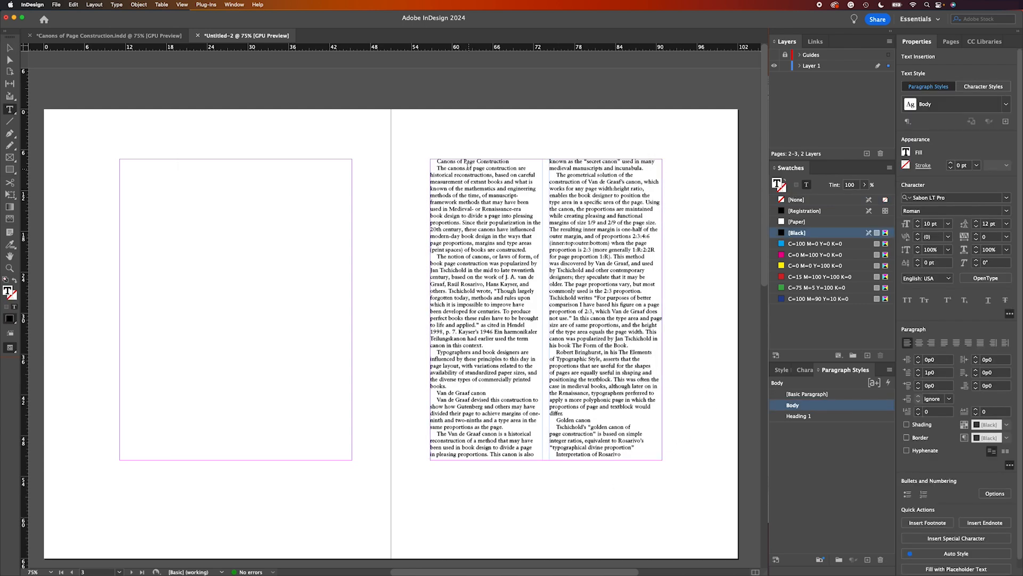
{"action": "left_click_drag", "start_coordinate": [508, 161], "coordinate": [435, 161]}
{"action": "key", "text": "super+c"}
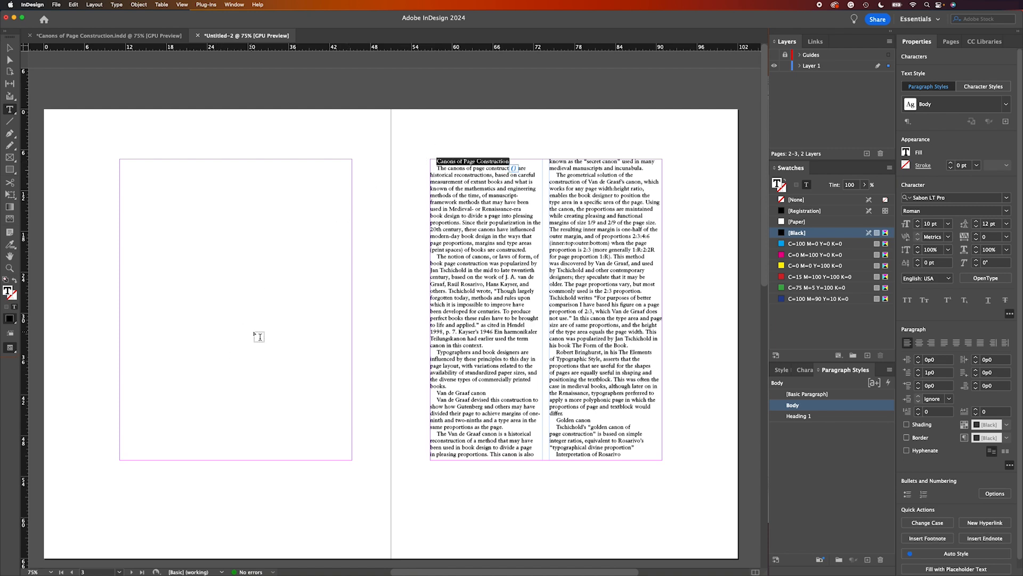
{"action": "key", "text": "BackSpace"}
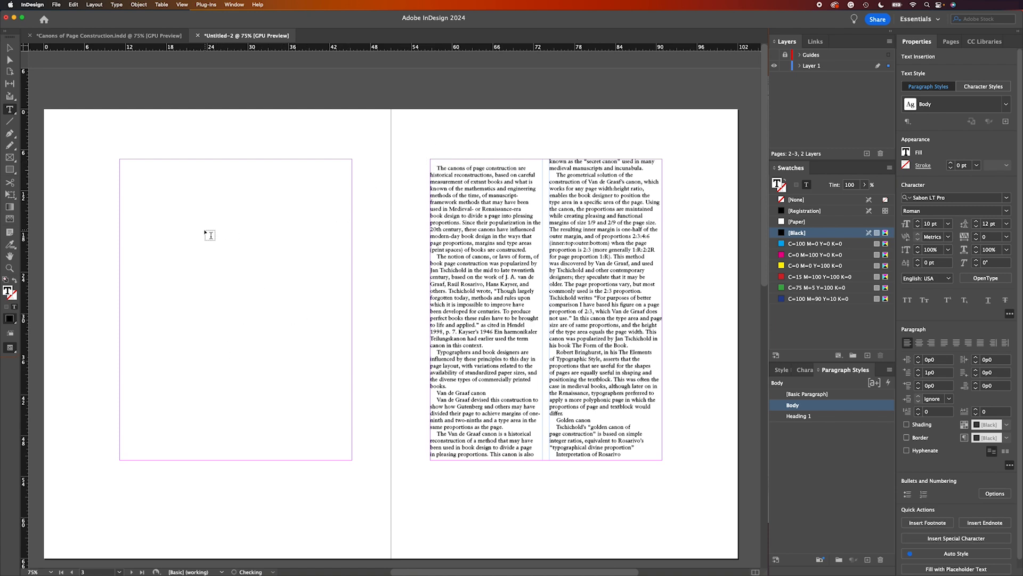
{"action": "key", "text": "Delete"}
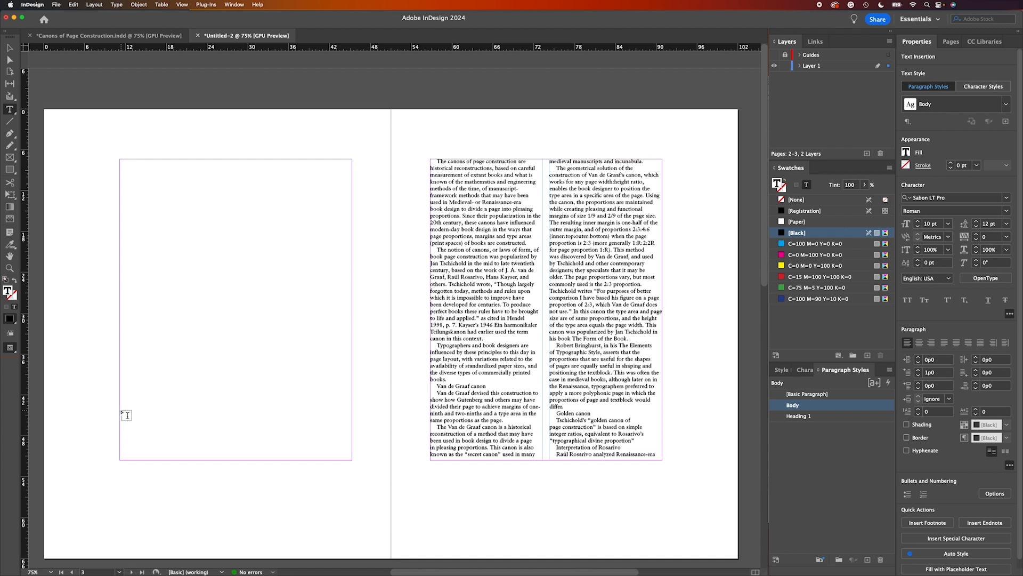
Step: Draw a text frame about 34p1 wide and 7p3 high at the foot of page 2's margin area and paste the title into it
{"action": "left_click_drag", "start_coordinate": [119, 410], "coordinate": [352, 459]}
{"action": "key", "text": "super+v"}
{"action": "key", "text": "Escape"}
Step: Apply the Heading 1 style to "Van de Graaf canon" and "Golden canon" on page 3, checking the heading levels against the Word document
{"action": "double_click", "coordinate": [464, 384]}
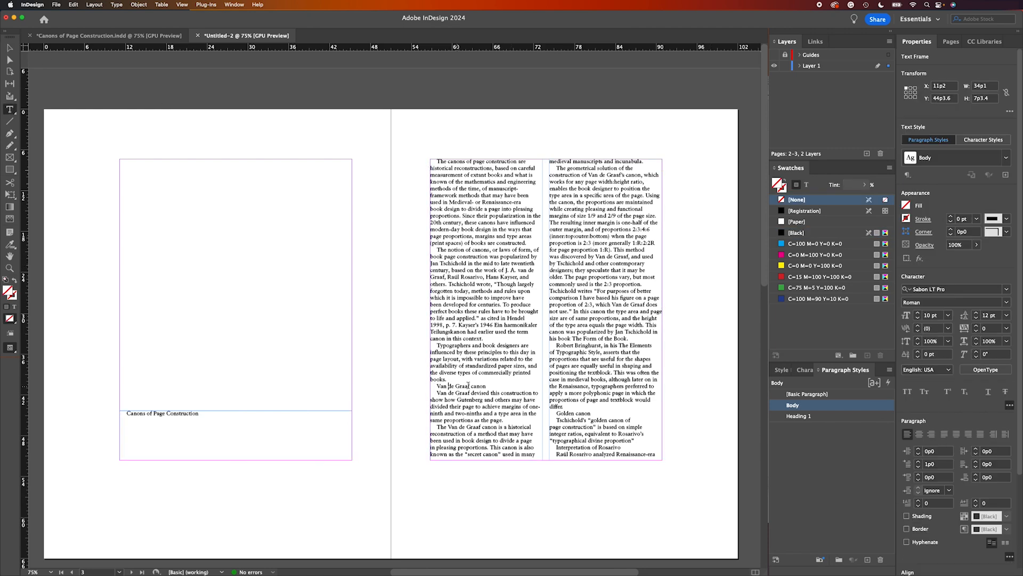
{"action": "left_click", "coordinate": [797, 416]}
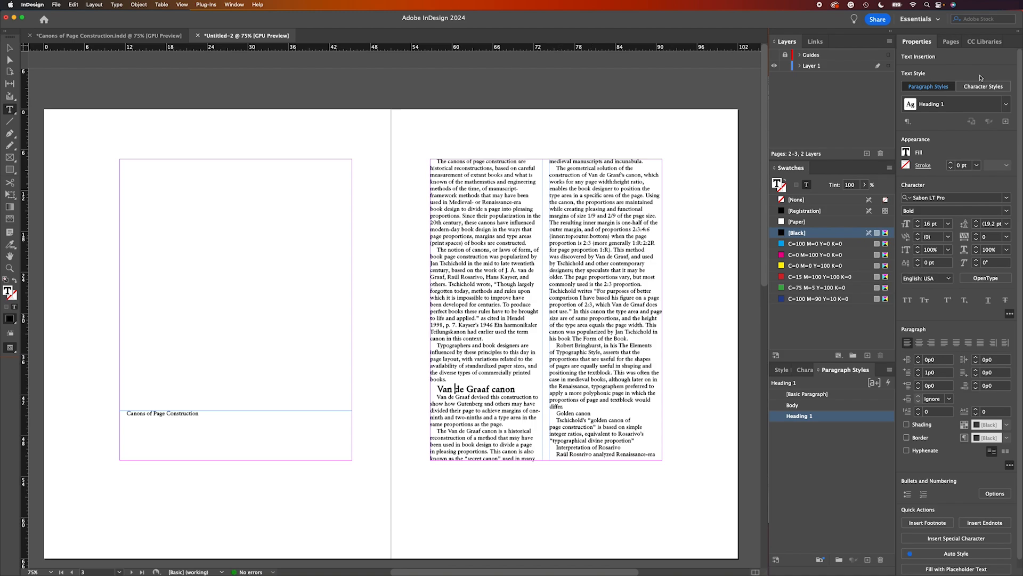
{"action": "key", "text": "ctrl+Up"}
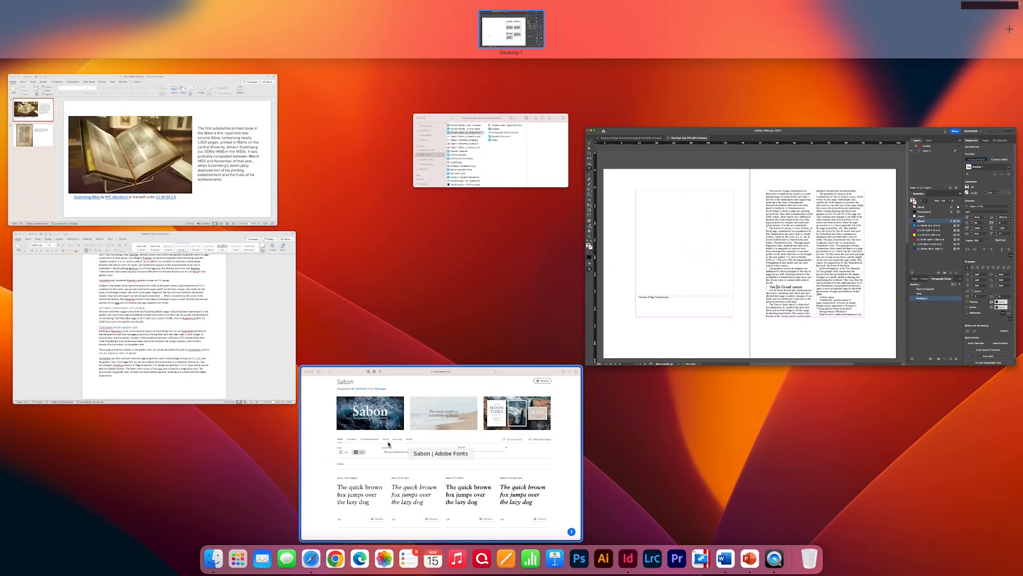
{"action": "left_click", "coordinate": [263, 321]}
{"action": "scroll", "coordinate": [399, 314], "scroll_direction": "up", "scroll_amount": 10}
{"action": "scroll", "coordinate": [399, 314], "scroll_direction": "up", "scroll_amount": 5}
{"action": "scroll", "coordinate": [399, 314], "scroll_direction": "down", "scroll_amount": 10}
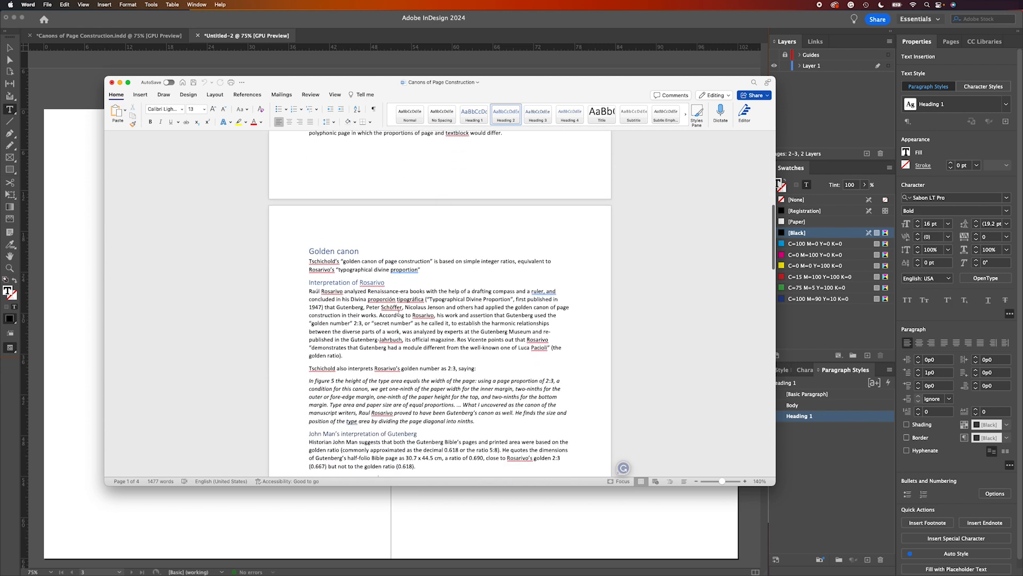
{"action": "scroll", "coordinate": [397, 315], "scroll_direction": "down", "scroll_amount": 2}
{"action": "left_click", "coordinate": [497, 507]}
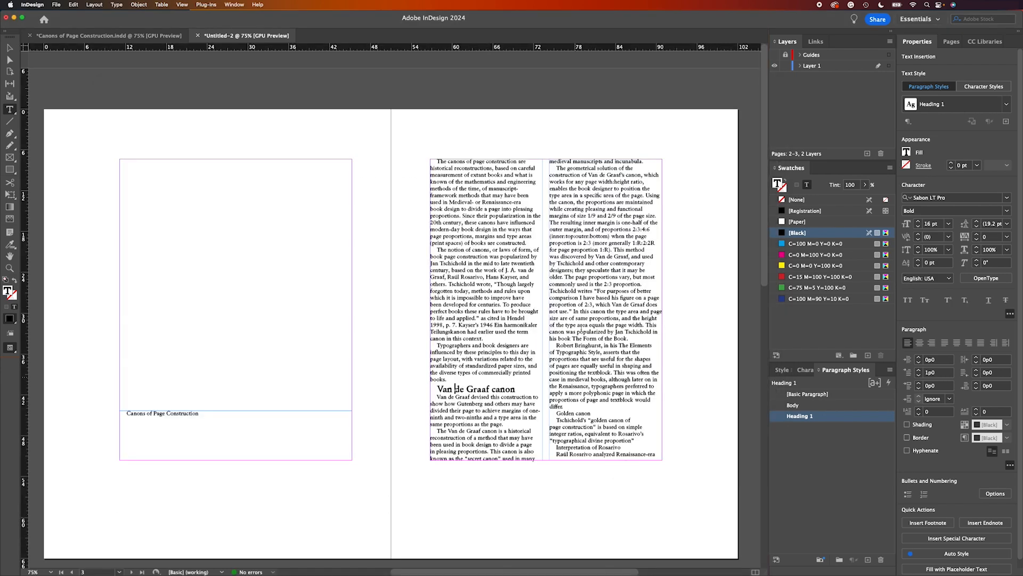
{"action": "left_click", "coordinate": [573, 412]}
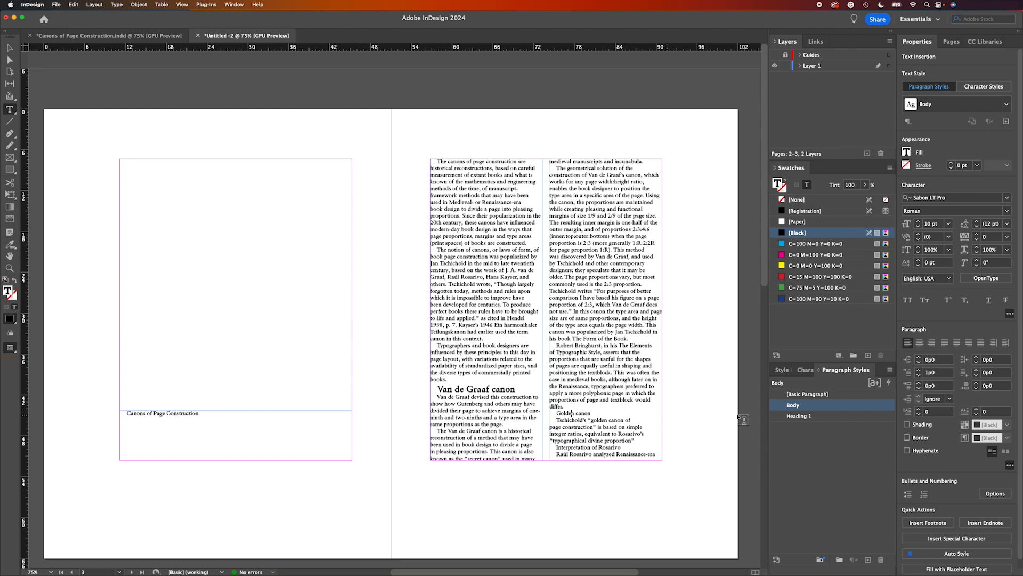
{"action": "left_click", "coordinate": [798, 417]}
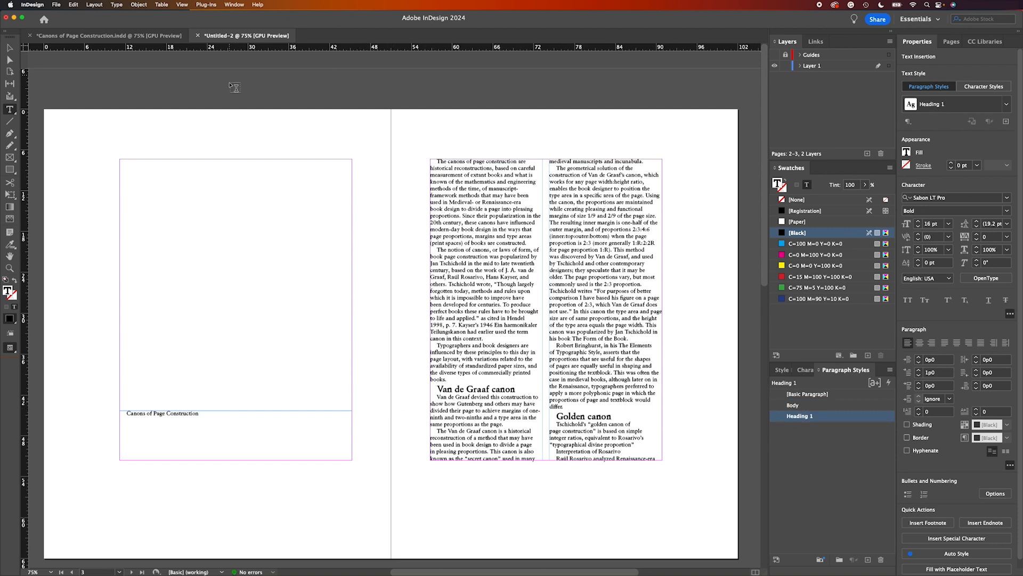
Step: Examine the remaining headings in the Word document and the corresponding text on pages 4 and 5 of the InDesign layout
{"action": "key", "text": "ctrl+Up"}
{"action": "left_click", "coordinate": [222, 341]}
{"action": "scroll", "coordinate": [444, 363], "scroll_direction": "down", "scroll_amount": 10}
{"action": "scroll", "coordinate": [469, 366], "scroll_direction": "down", "scroll_amount": 15}
{"action": "scroll", "coordinate": [468, 366], "scroll_direction": "down", "scroll_amount": 15}
{"action": "key", "text": "super+Tab"}
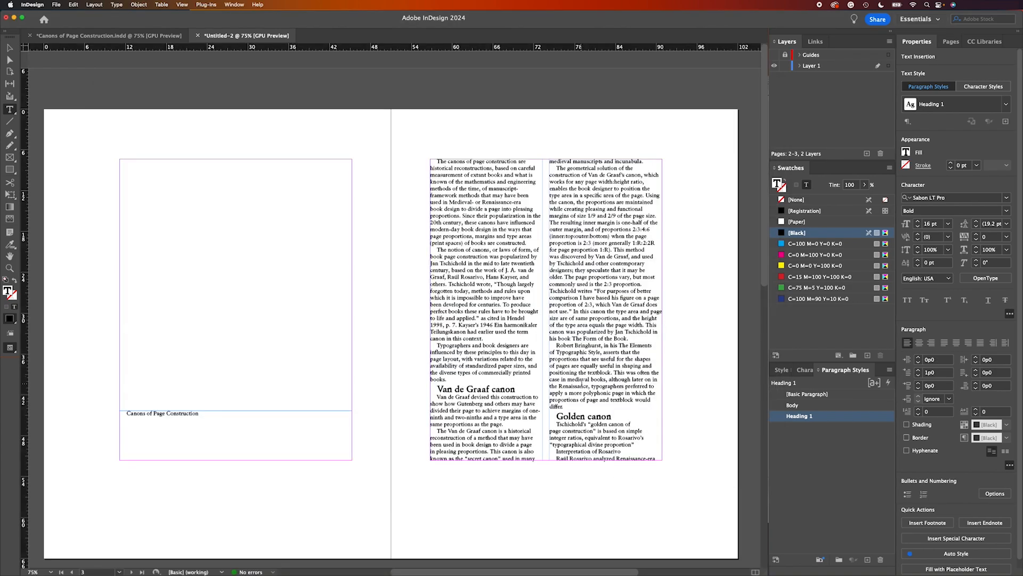
{"action": "scroll", "coordinate": [581, 384], "scroll_direction": "down", "scroll_amount": 15}
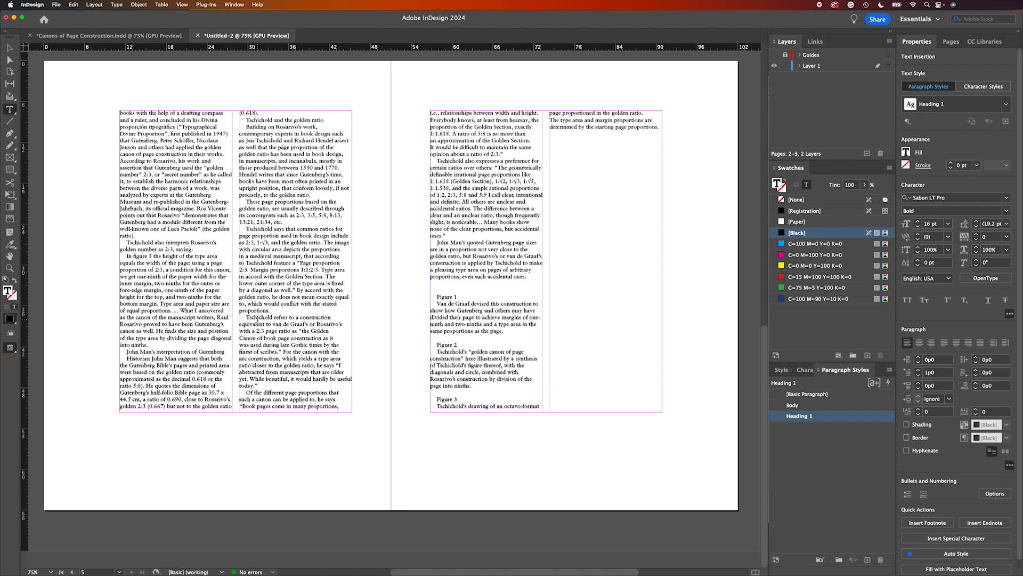
Step: Deselect everything and create a new paragraph style named Heading 2, based on Heading 1
{"action": "left_click", "coordinate": [200, 351]}
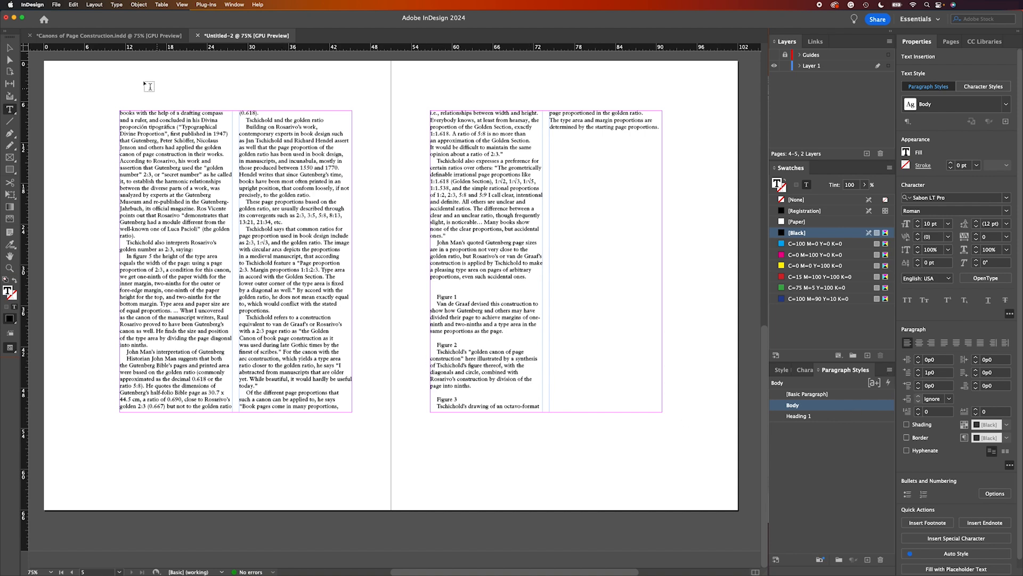
{"action": "key", "text": "Escape"}
{"action": "key", "text": "super+shift+a"}
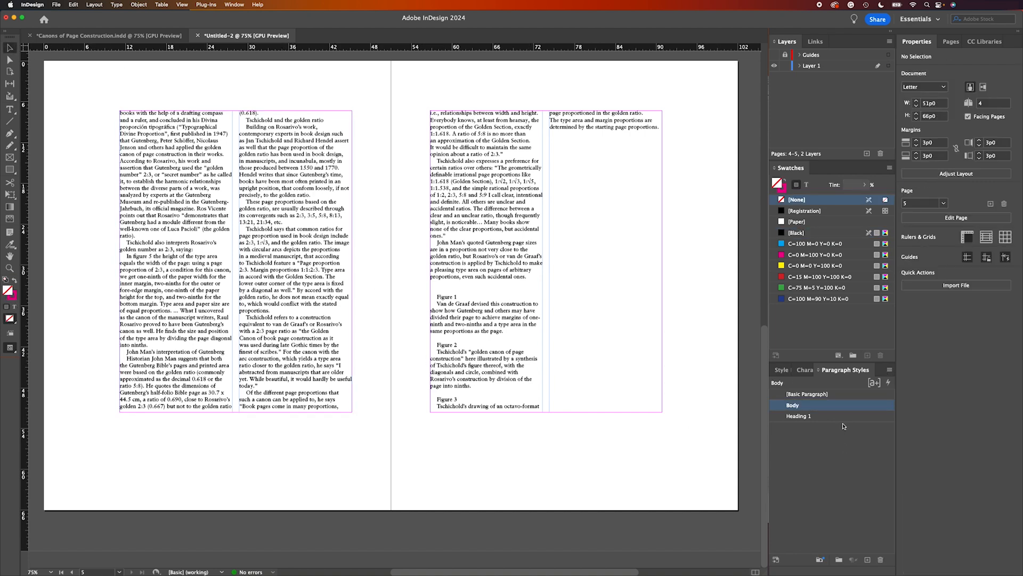
{"action": "left_click", "coordinate": [889, 369]}
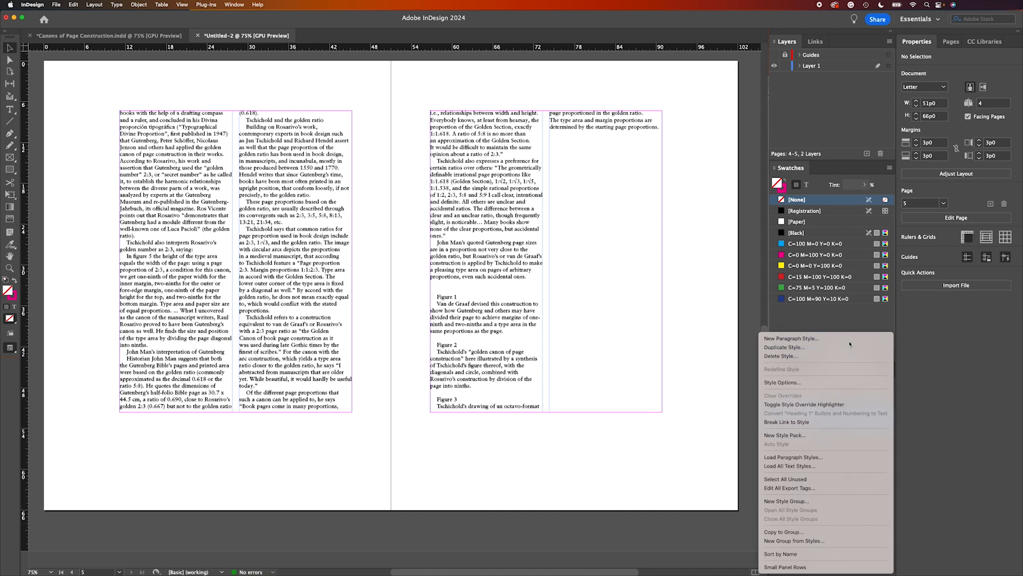
{"action": "left_click", "coordinate": [849, 339]}
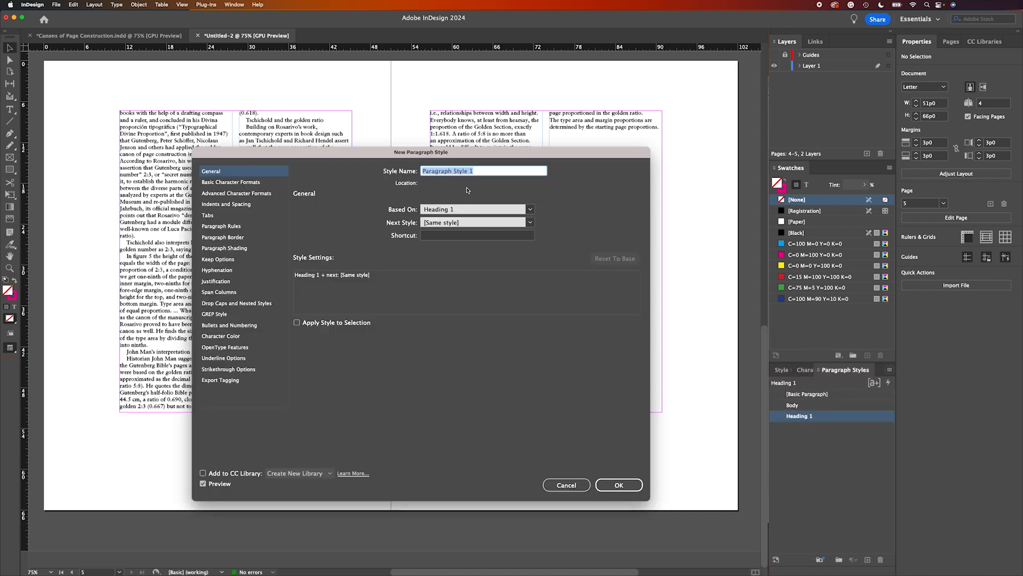
{"action": "type", "text": "Heading 2"}
Step: Set the Heading 2 style's font size to 11 pt and save the style
{"action": "left_click", "coordinate": [251, 181]}
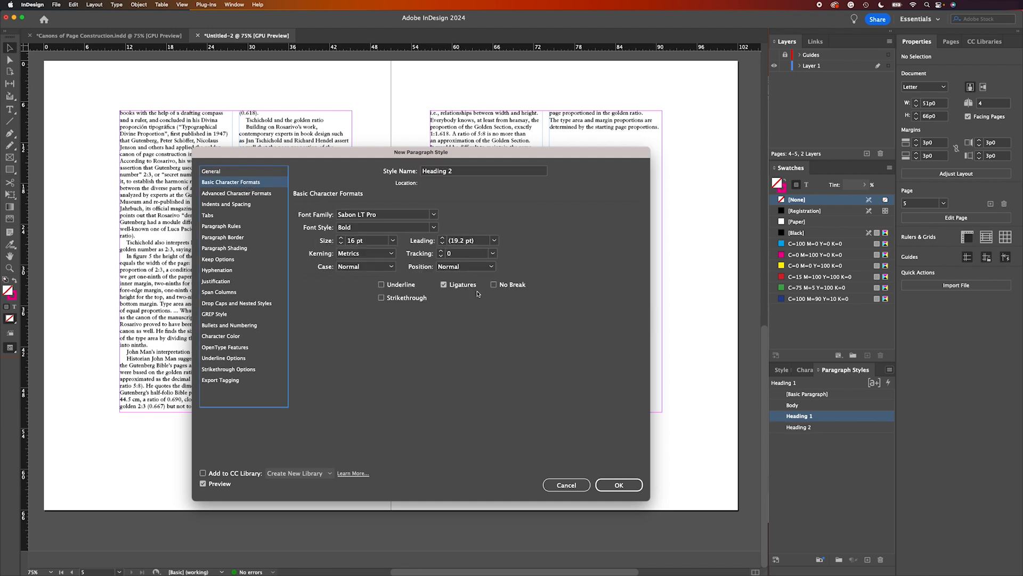
{"action": "double_click", "coordinate": [352, 241]}
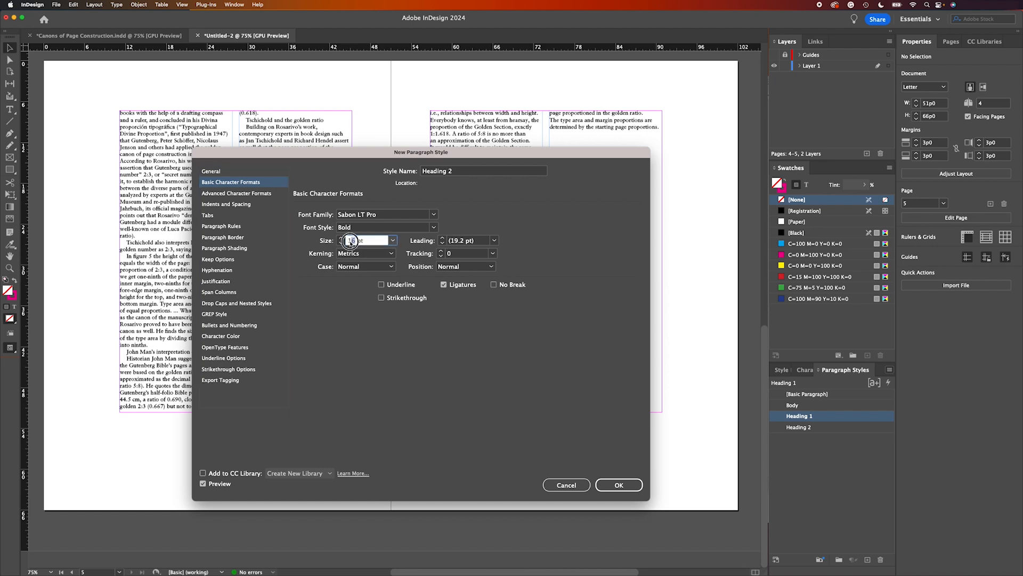
{"action": "type", "text": "11"}
{"action": "key", "text": "Tab"}
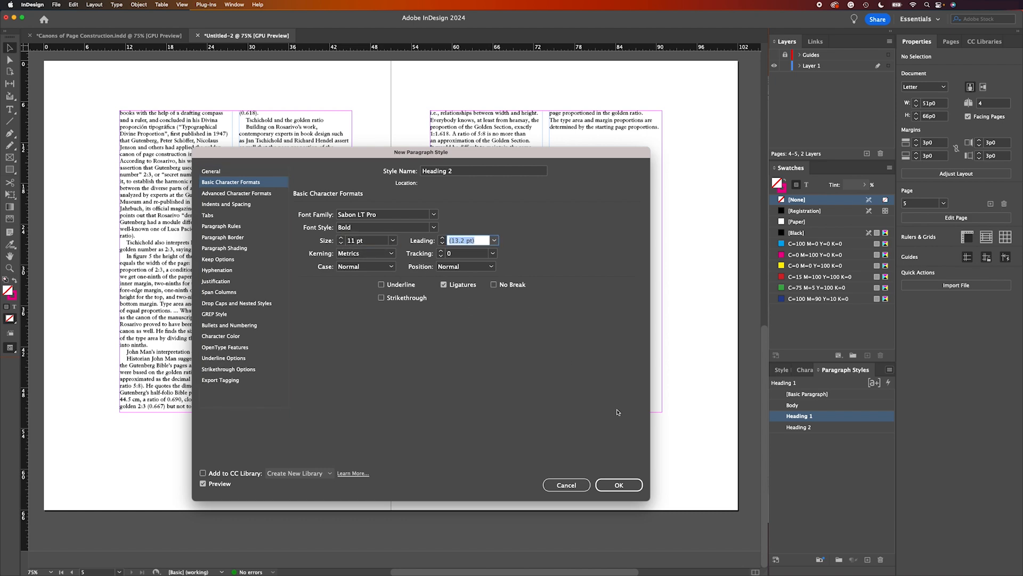
{"action": "left_click", "coordinate": [626, 486]}
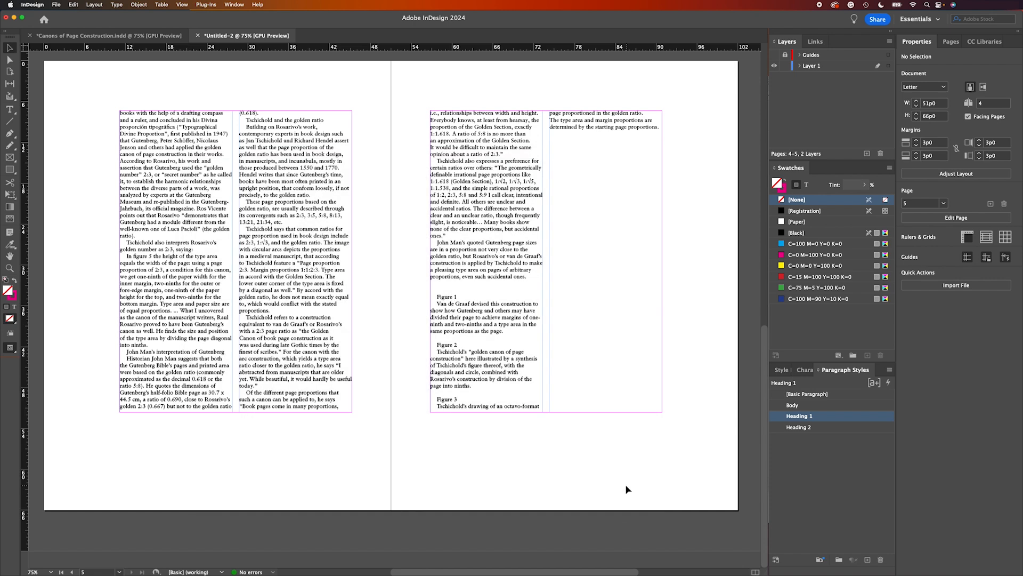
Step: Apply the Heading 2 style to "John Man's interpretation of Gutenberg" on page 4 and "Interpretation of Rosarivo" on page 3
{"action": "double_click", "coordinate": [167, 338]}
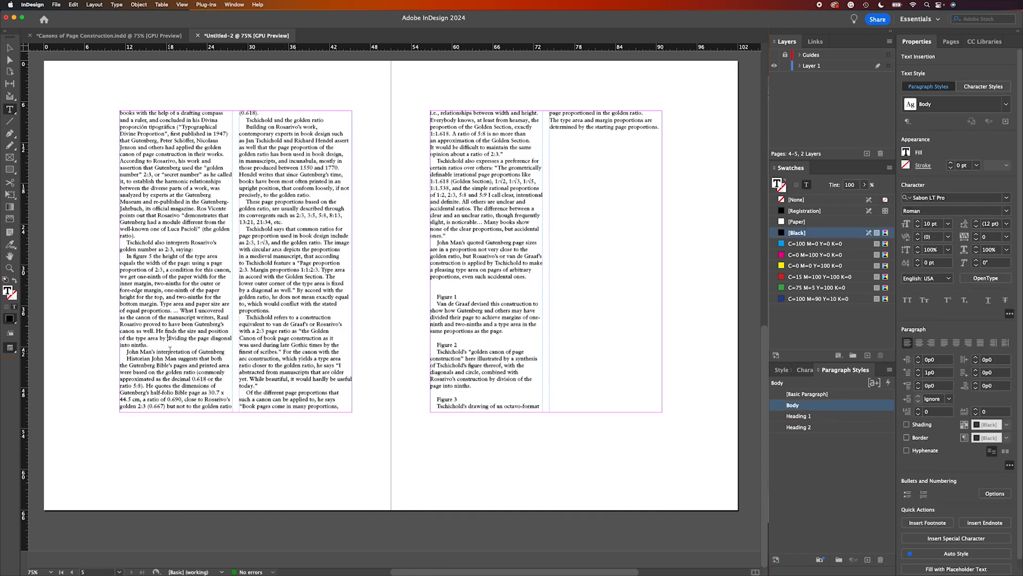
{"action": "left_click", "coordinate": [799, 426]}
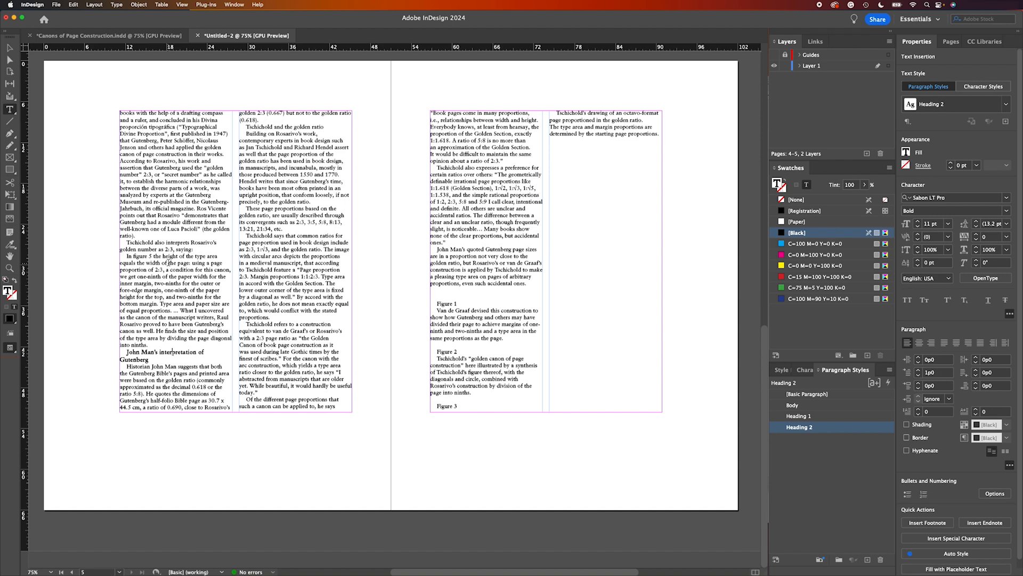
{"action": "scroll", "coordinate": [168, 262], "scroll_direction": "up", "scroll_amount": 10}
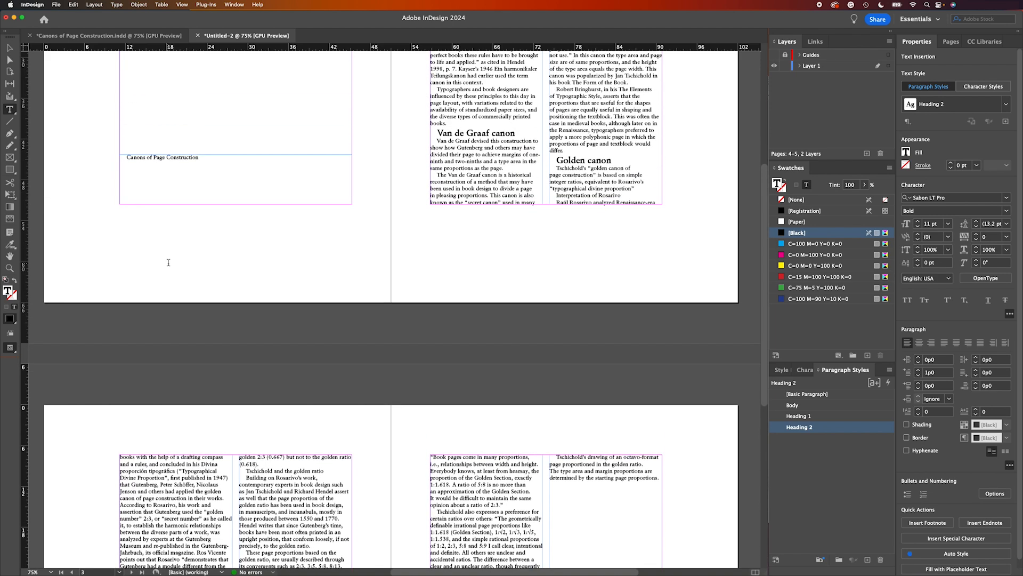
{"action": "left_click", "coordinate": [634, 199]}
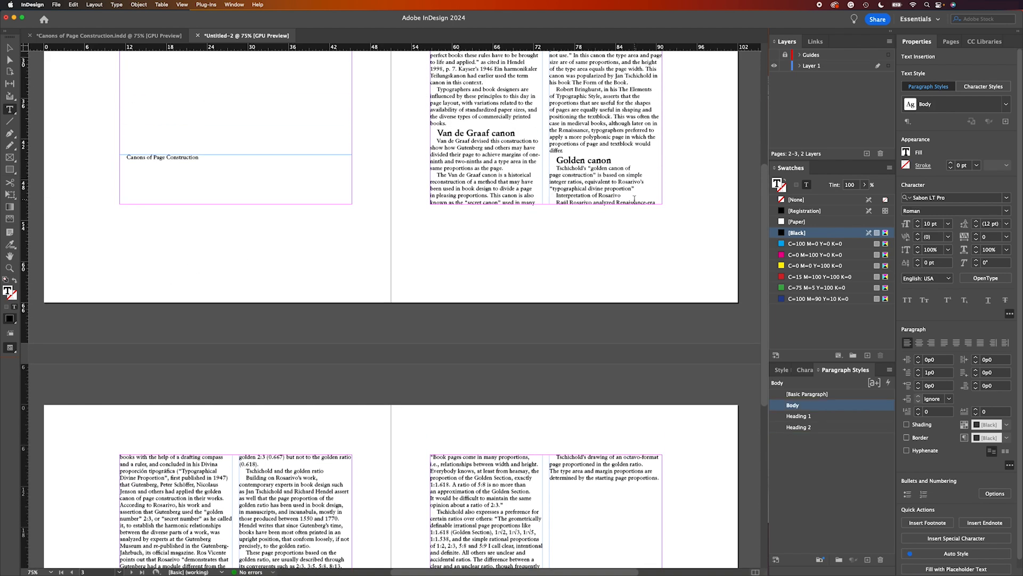
{"action": "left_click", "coordinate": [802, 427]}
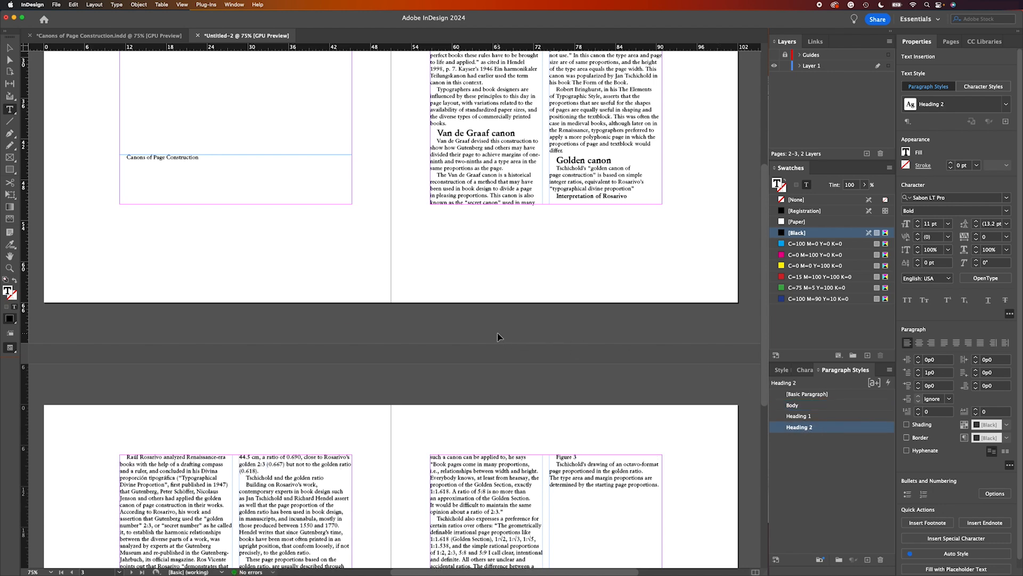
Step: Check the subheadings in the Word document and apply the Heading 2 style to "Tschichold and the golden ratio" on page 4 in InDesign
{"action": "key", "text": "super+Tab"}
{"action": "scroll", "coordinate": [498, 334], "scroll_direction": "up", "scroll_amount": 10}
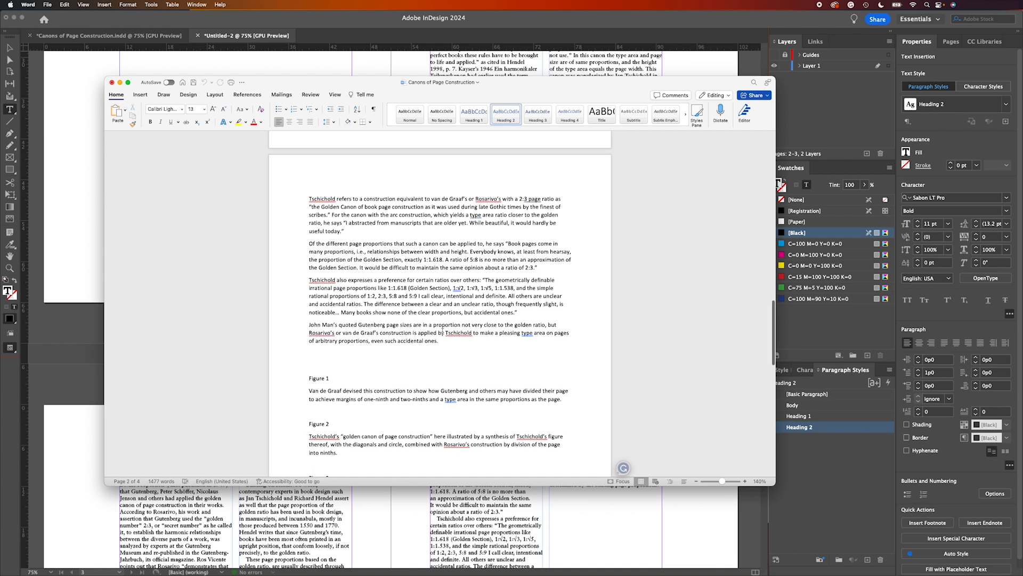
{"action": "scroll", "coordinate": [442, 331], "scroll_direction": "up", "scroll_amount": 2}
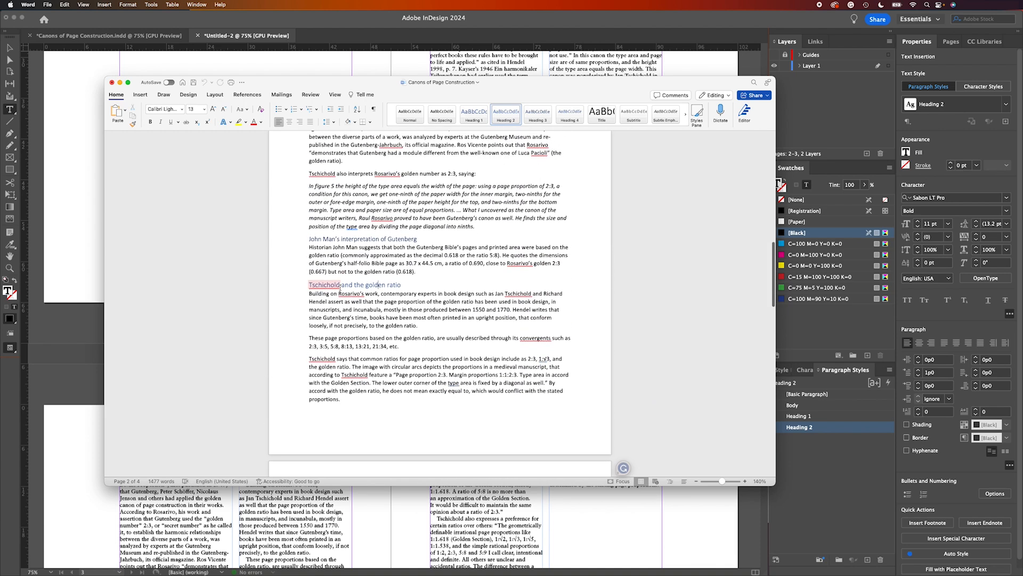
{"action": "left_click", "coordinate": [433, 543]}
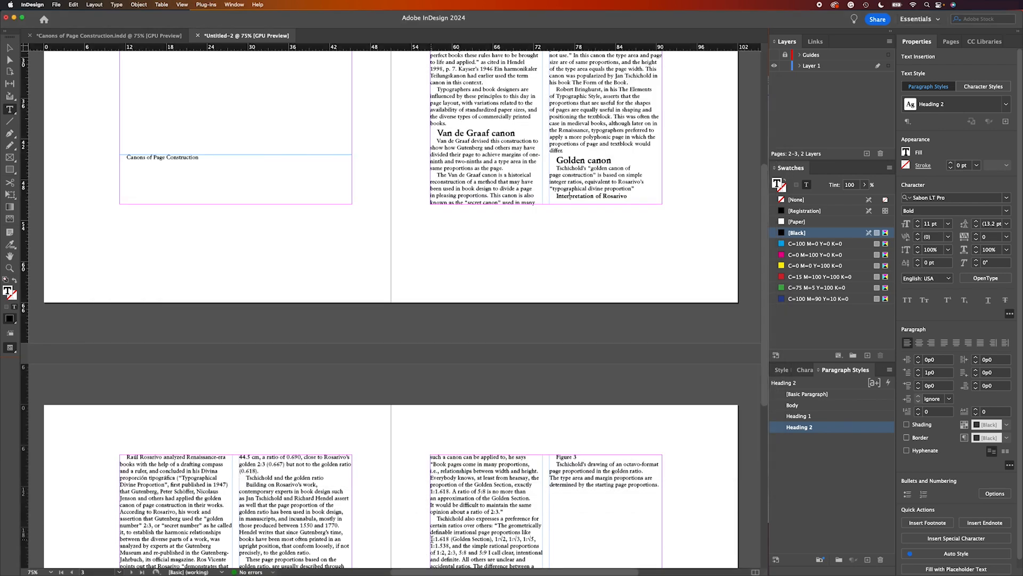
{"action": "left_click", "coordinate": [278, 479]}
{"action": "left_click", "coordinate": [799, 427]}
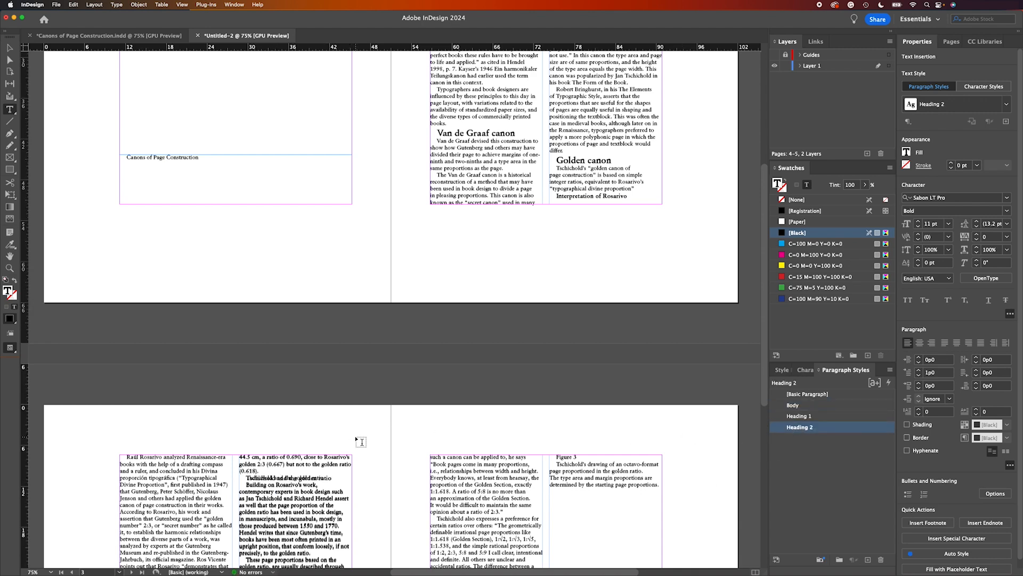
Step: Compare the heading levels in the Word document with the headings on pages 3 to 5 of the InDesign layout and deselect everything
{"action": "scroll", "coordinate": [358, 438], "scroll_direction": "down", "scroll_amount": 5}
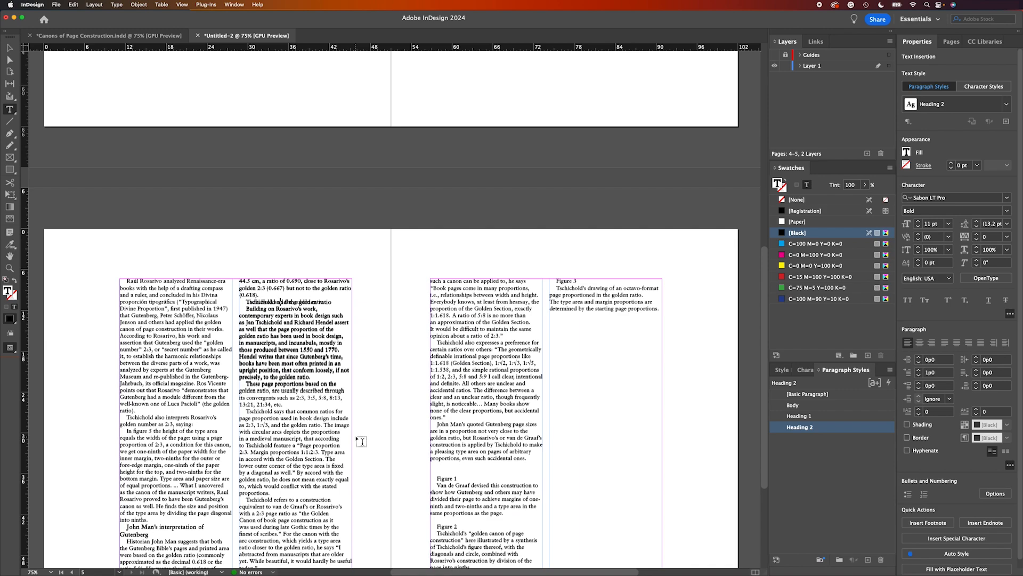
{"action": "scroll", "coordinate": [368, 437], "scroll_direction": "up", "scroll_amount": 12}
{"action": "scroll", "coordinate": [373, 434], "scroll_direction": "down", "scroll_amount": 8}
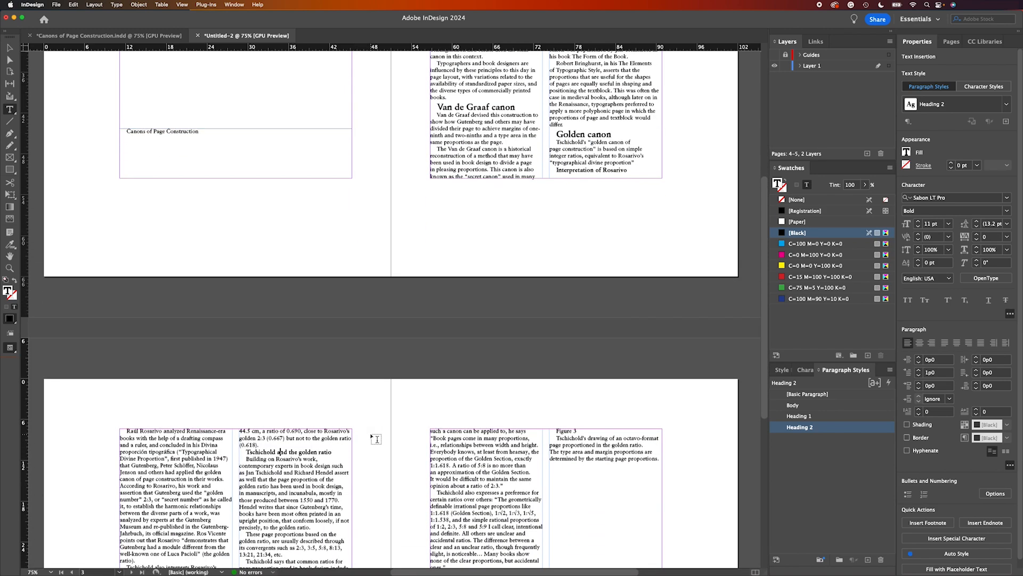
{"action": "key", "text": "super+Tab"}
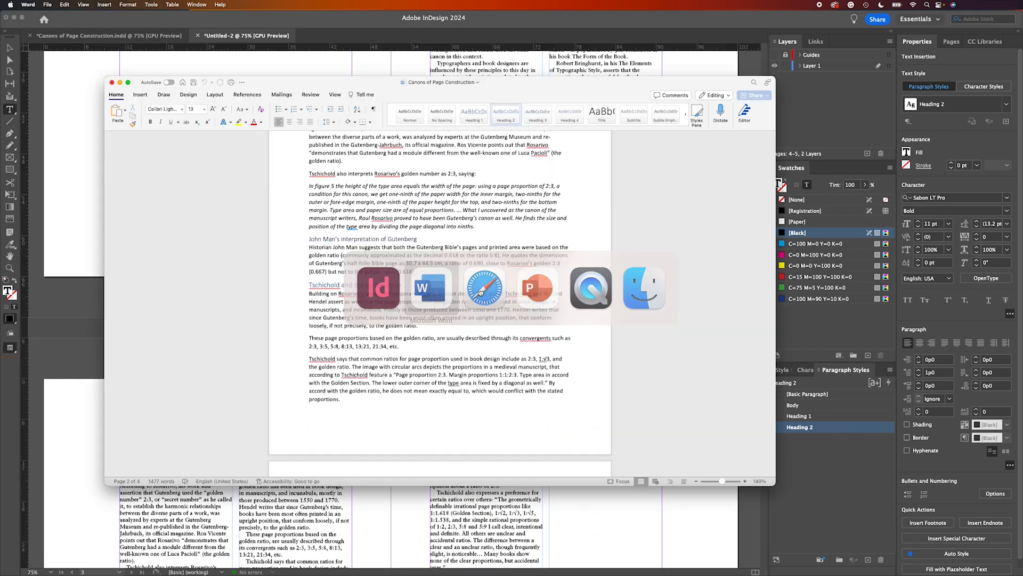
{"action": "scroll", "coordinate": [426, 291], "scroll_direction": "up", "scroll_amount": 6}
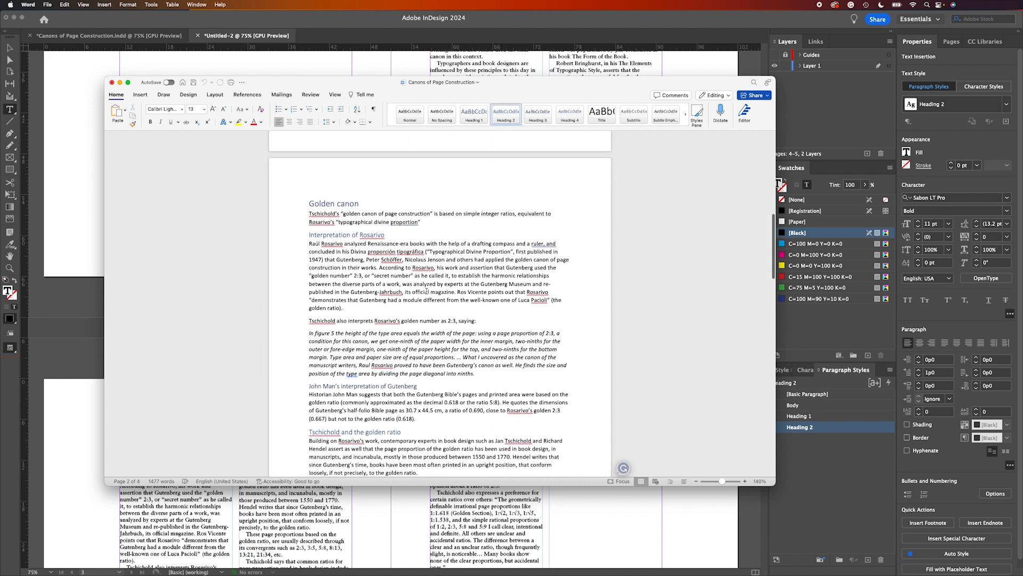
{"action": "scroll", "coordinate": [426, 291], "scroll_direction": "up", "scroll_amount": 10}
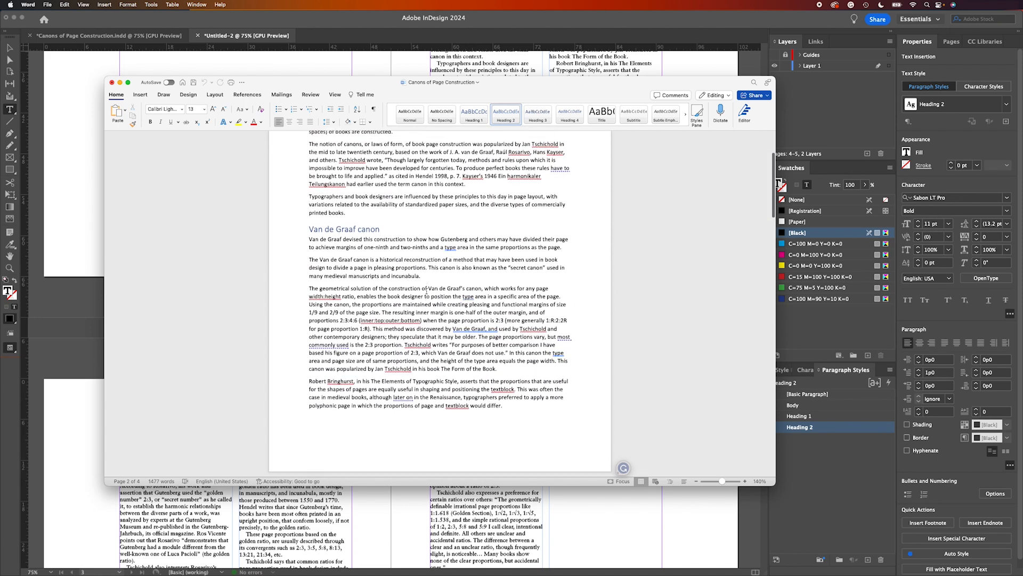
{"action": "left_click", "coordinate": [10, 48]}
{"action": "left_click", "coordinate": [11, 48]}
{"action": "left_click", "coordinate": [85, 126]}
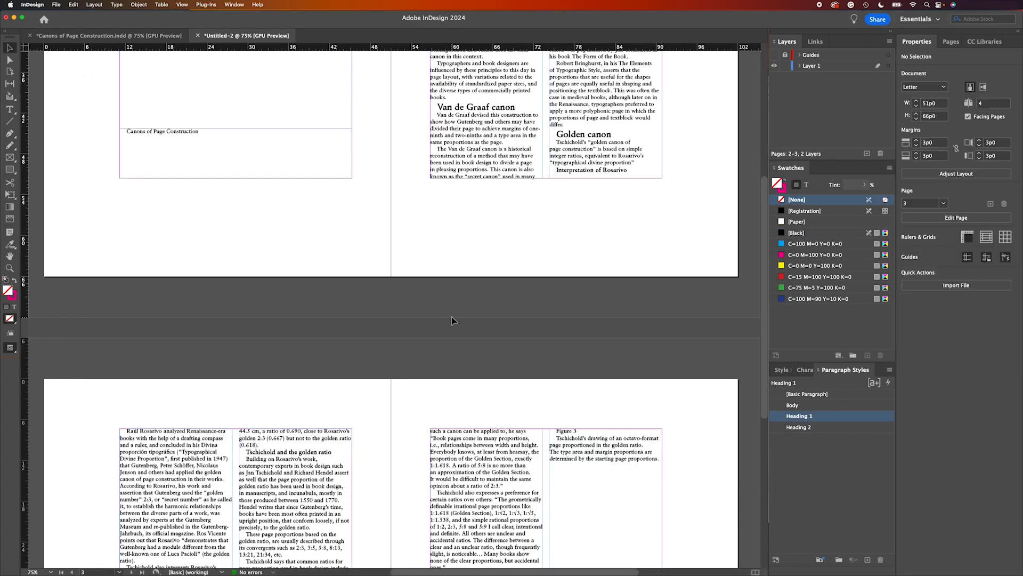
{"action": "scroll", "coordinate": [452, 320], "scroll_direction": "down", "scroll_amount": 5}
{"action": "scroll", "coordinate": [408, 315], "scroll_direction": "up", "scroll_amount": 7}
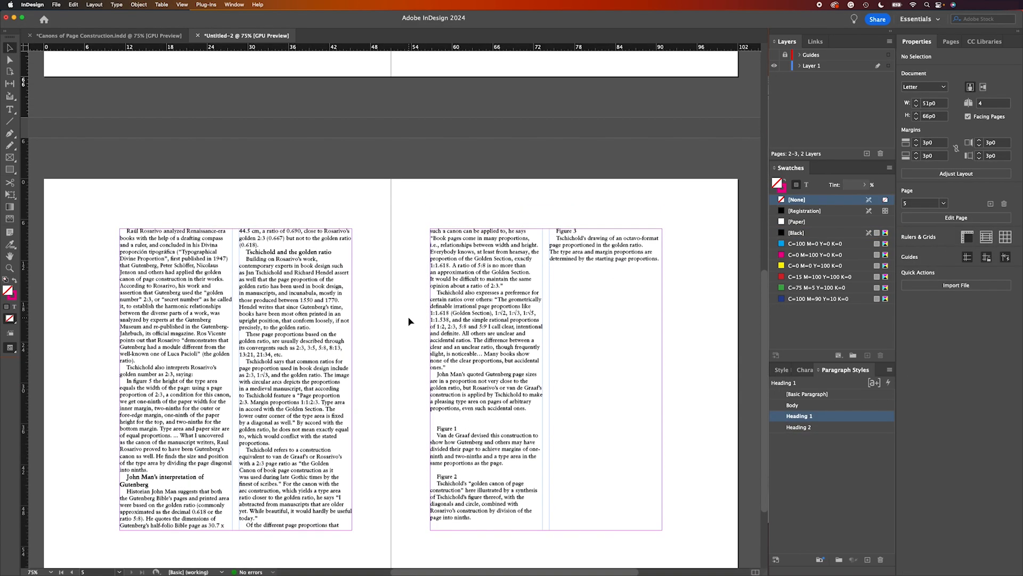
{"action": "scroll", "coordinate": [409, 321], "scroll_direction": "up", "scroll_amount": 2}
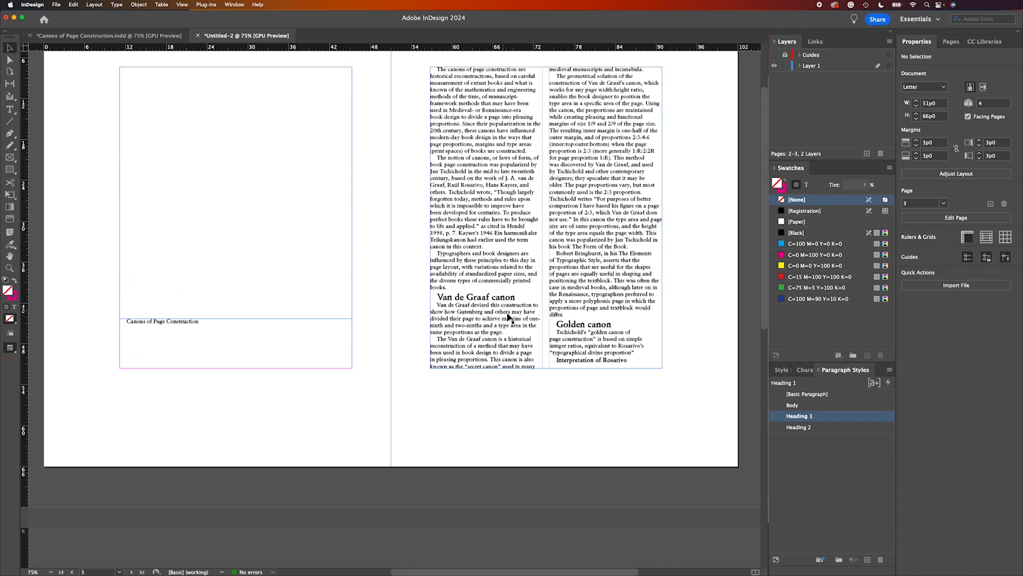
Step: Remove the first line indent from the Heading 1 paragraph style and save the style
{"action": "double_click", "coordinate": [782, 419]}
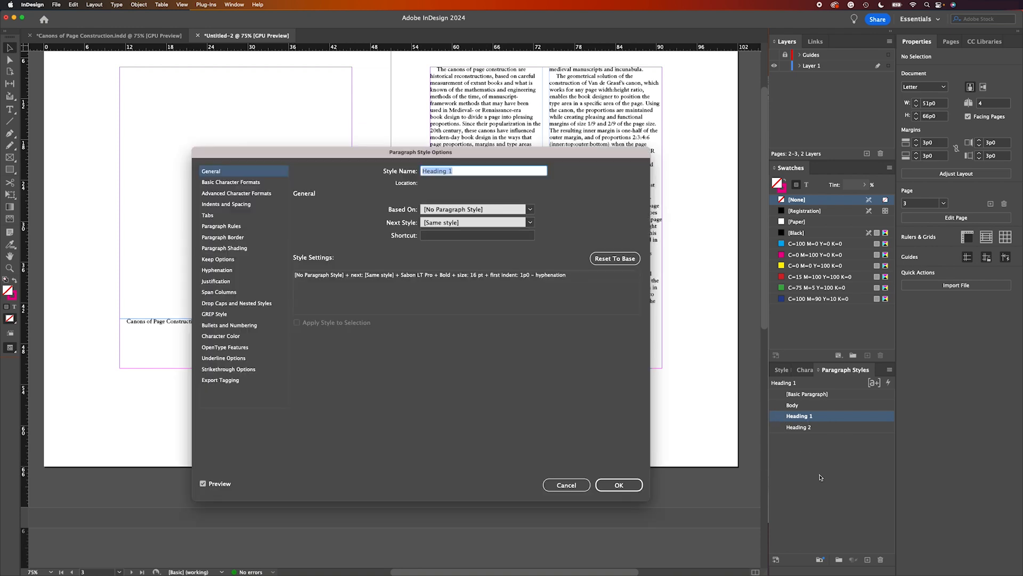
{"action": "left_click", "coordinate": [224, 207]}
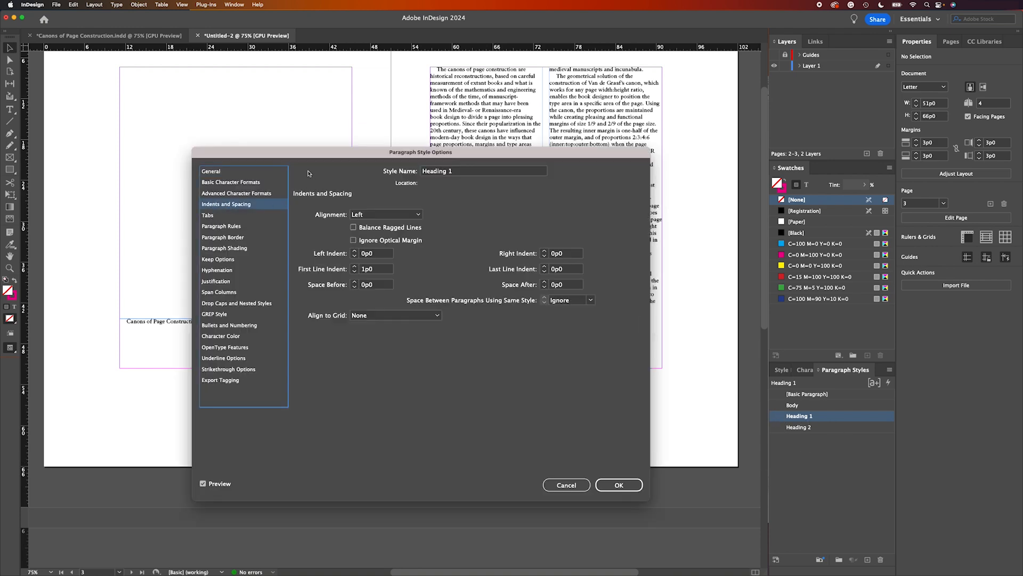
{"action": "left_click_drag", "start_coordinate": [299, 155], "coordinate": [532, 176]}
{"action": "left_click", "coordinate": [587, 291]}
{"action": "left_click", "coordinate": [586, 291]}
{"action": "left_click", "coordinate": [587, 292]}
{"action": "left_click", "coordinate": [587, 292]}
{"action": "left_click", "coordinate": [586, 292]}
{"action": "left_click", "coordinate": [586, 291]}
{"action": "left_click", "coordinate": [587, 292]}
{"action": "left_click", "coordinate": [847, 505]}
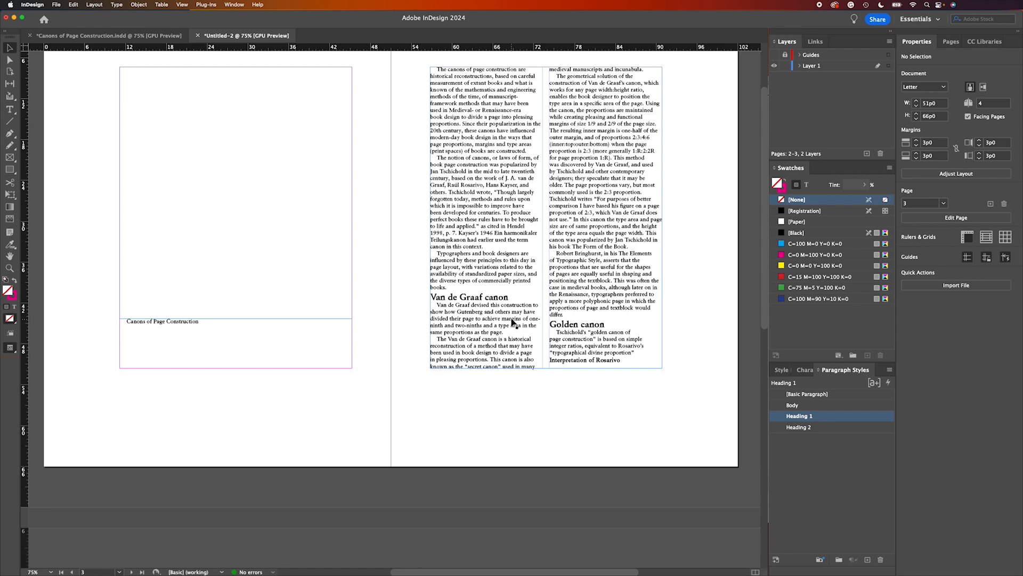
Step: Review the indentation of the Heading 1 and Heading 2 text across pages 3 to 5
{"action": "scroll", "coordinate": [509, 331], "scroll_direction": "down", "scroll_amount": 2}
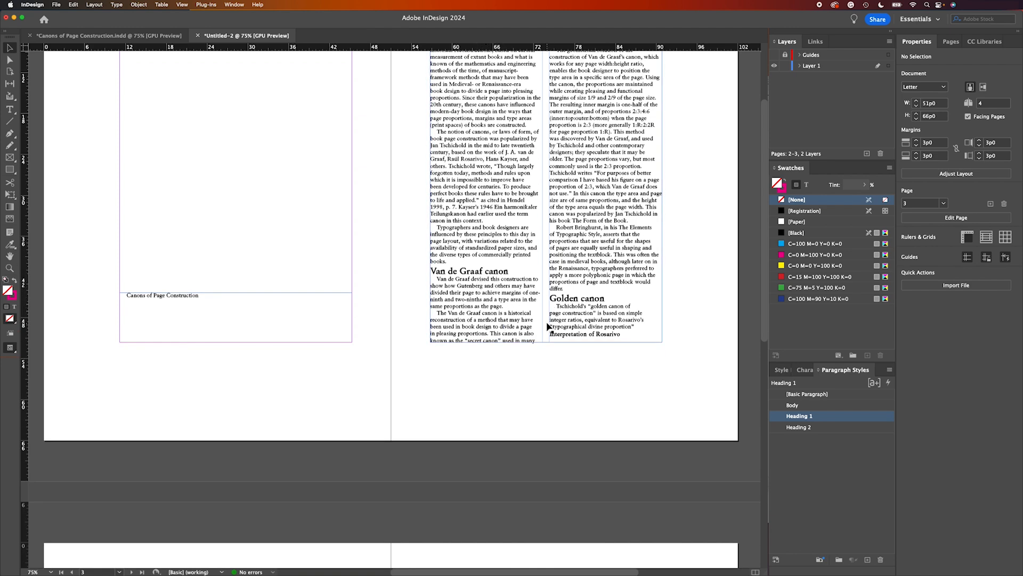
{"action": "scroll", "coordinate": [549, 299], "scroll_direction": "down", "scroll_amount": 5}
{"action": "scroll", "coordinate": [360, 358], "scroll_direction": "down", "scroll_amount": 10}
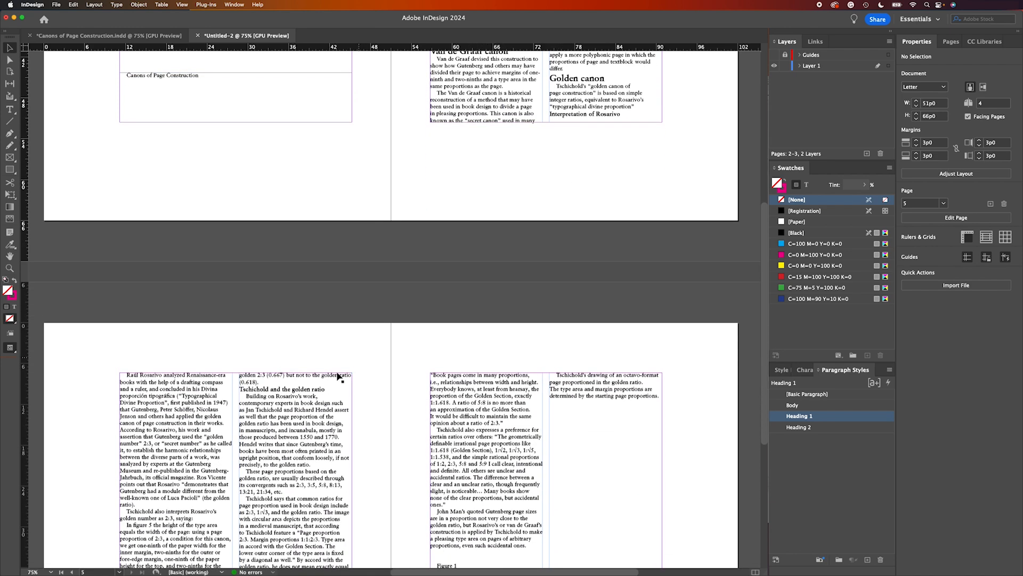
{"action": "scroll", "coordinate": [356, 418], "scroll_direction": "down", "scroll_amount": 10}
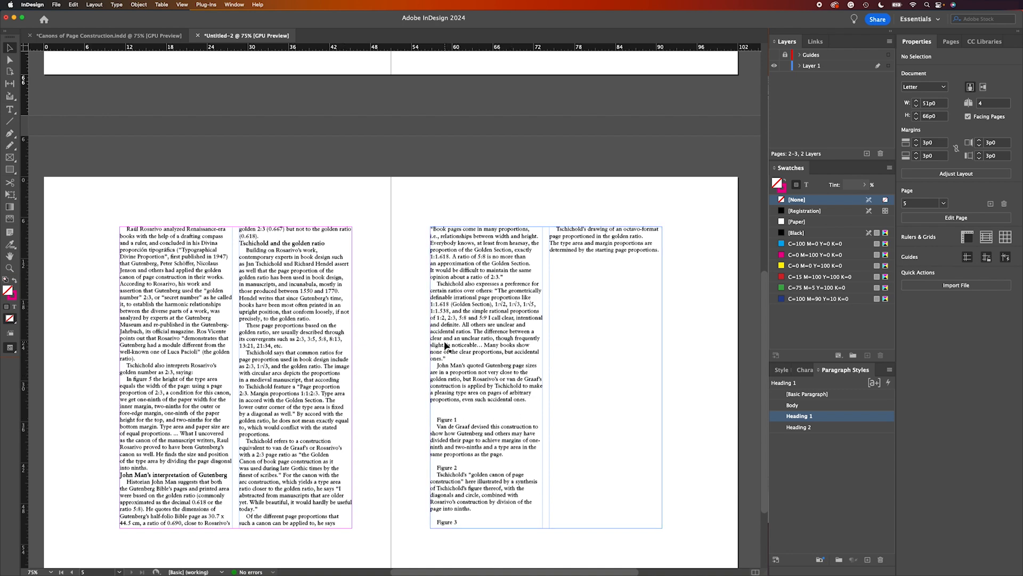
{"action": "scroll", "coordinate": [465, 336], "scroll_direction": "up", "scroll_amount": 20}
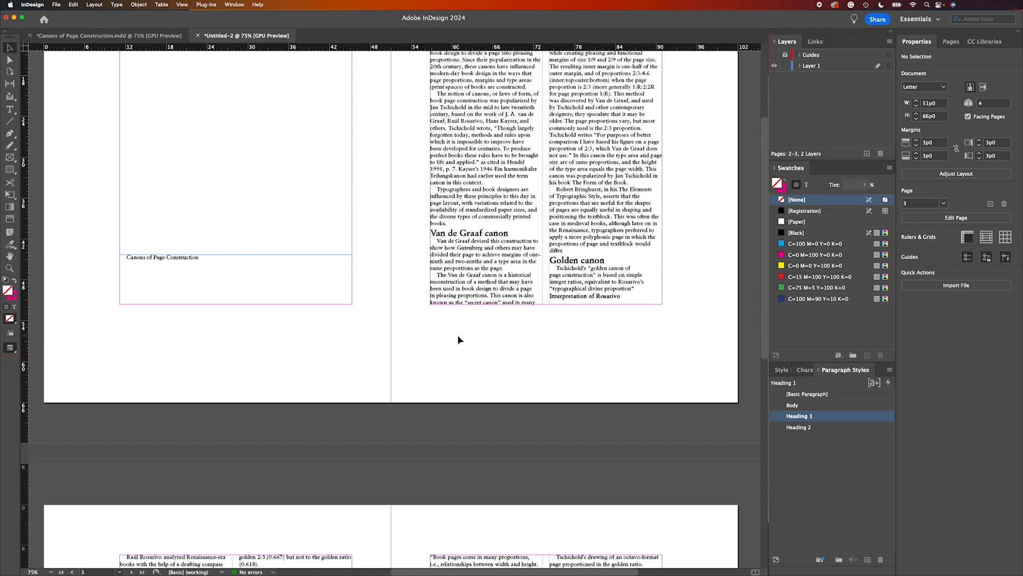
{"action": "scroll", "coordinate": [459, 338], "scroll_direction": "up", "scroll_amount": 1}
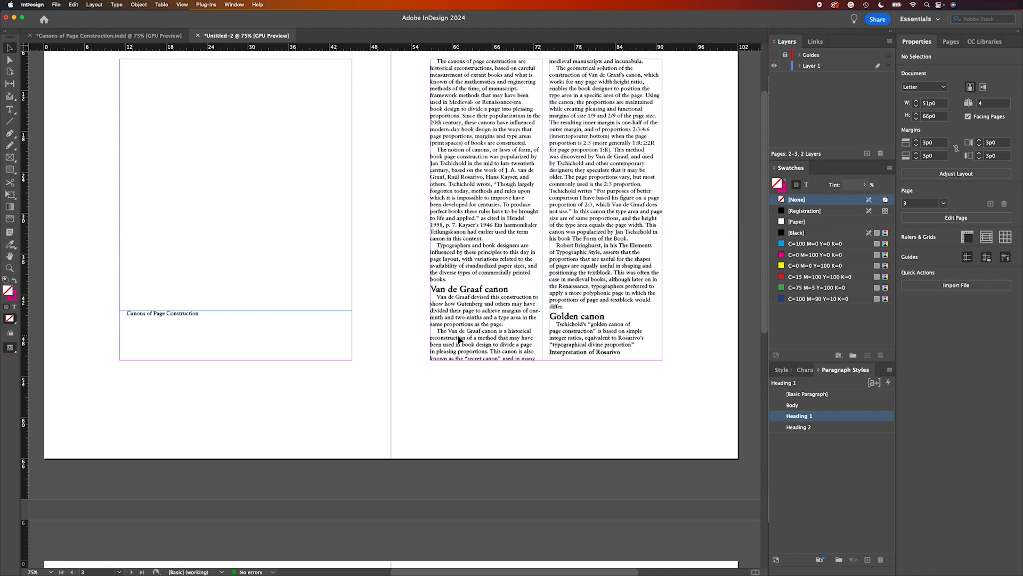
Step: Inspect up close how the text lines and headings align across neighbouring columns on pages 3 to 5
{"action": "key", "text": "z"}
{"action": "left_click", "coordinate": [554, 331]}
{"action": "left_click", "coordinate": [421, 297]}
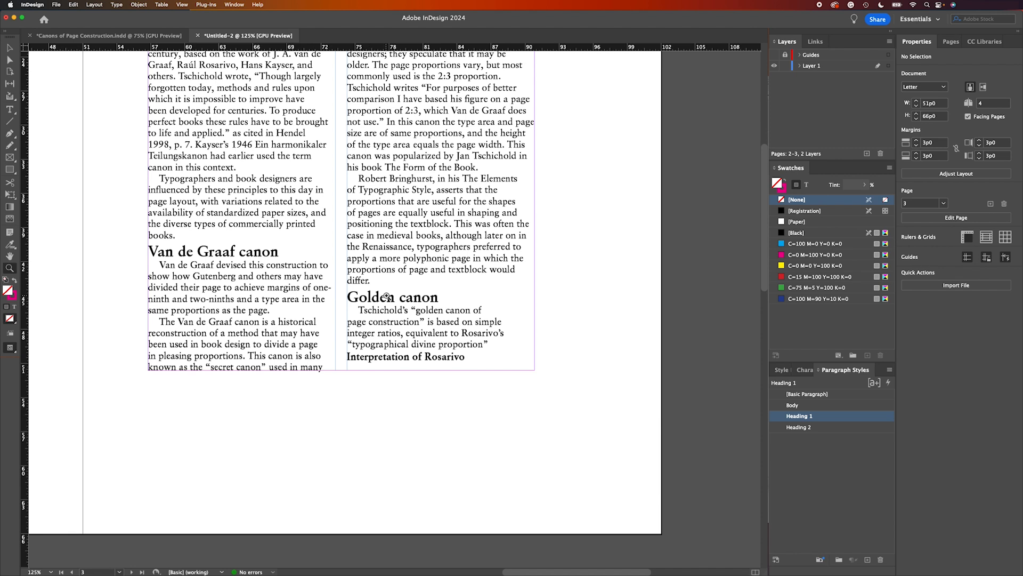
{"action": "left_click", "coordinate": [383, 259], "text": "alt"}
{"action": "left_click_drag", "start_coordinate": [410, 221], "coordinate": [488, 307]}
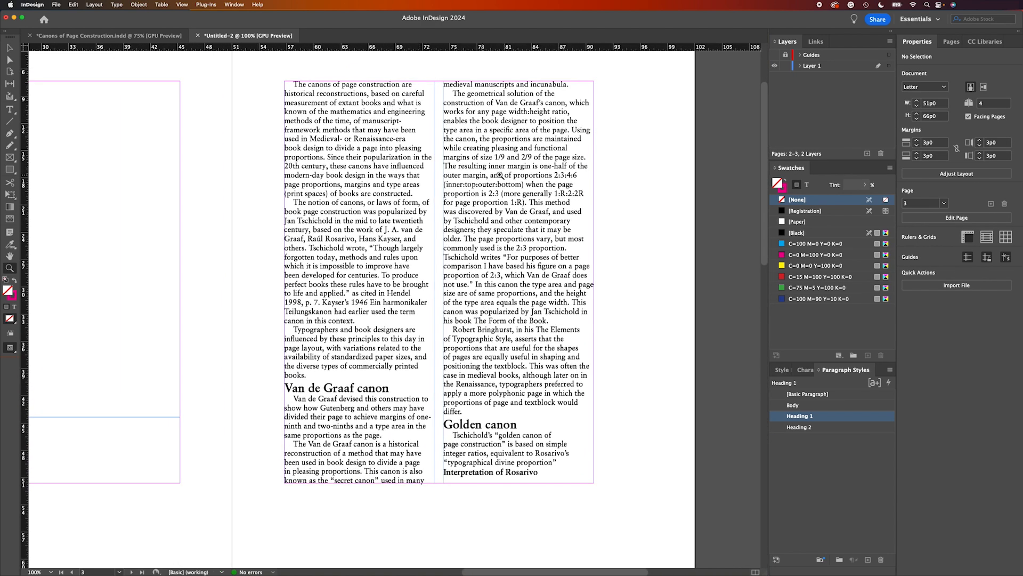
{"action": "scroll", "coordinate": [283, 312], "scroll_direction": "down", "scroll_amount": 15}
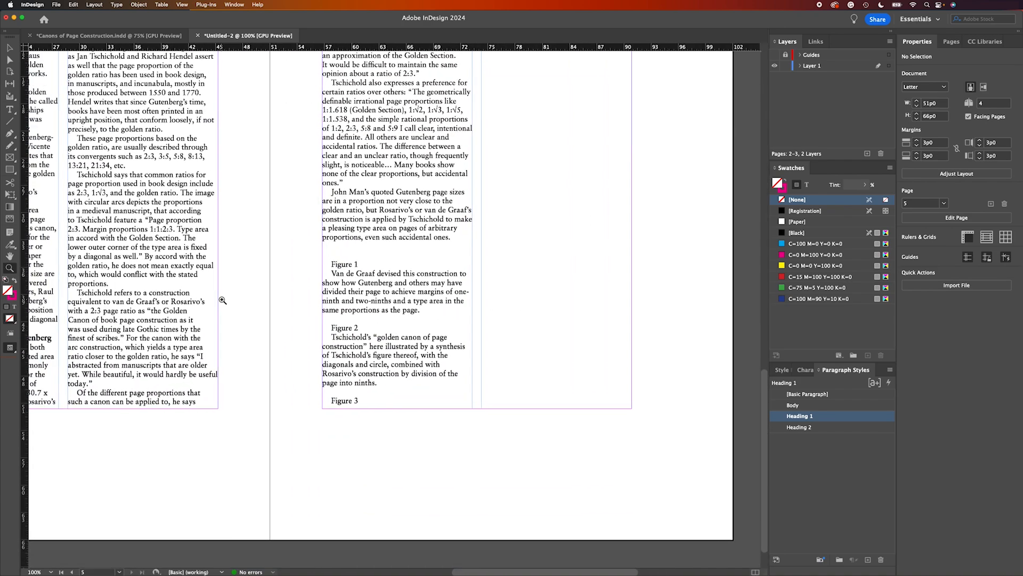
{"action": "scroll", "coordinate": [223, 300], "scroll_direction": "left", "scroll_amount": 4}
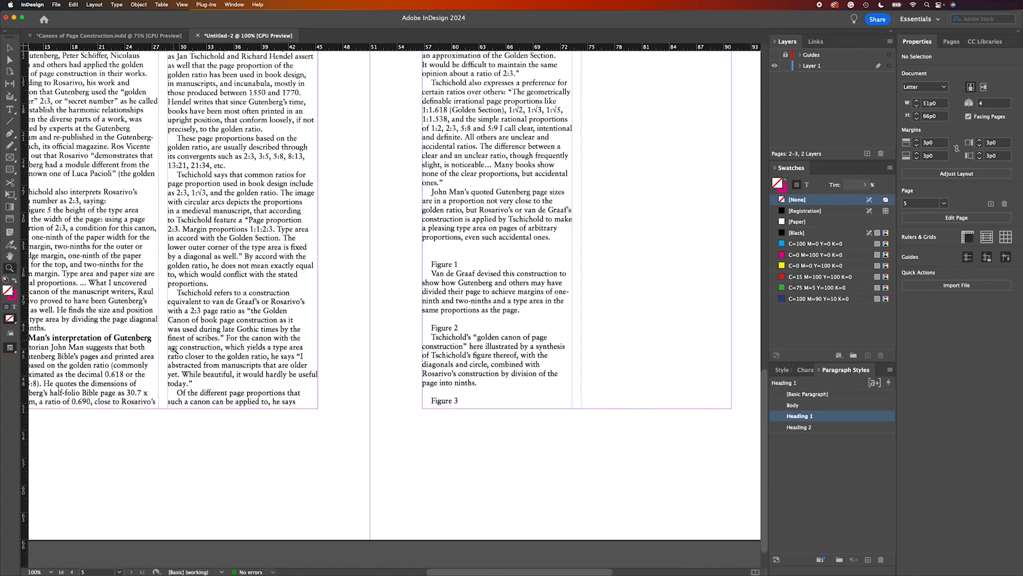
{"action": "left_click", "coordinate": [307, 260], "text": "alt"}
{"action": "left_click_drag", "start_coordinate": [349, 229], "coordinate": [276, 365]}
{"action": "left_click_drag", "start_coordinate": [284, 291], "coordinate": [290, 356]}
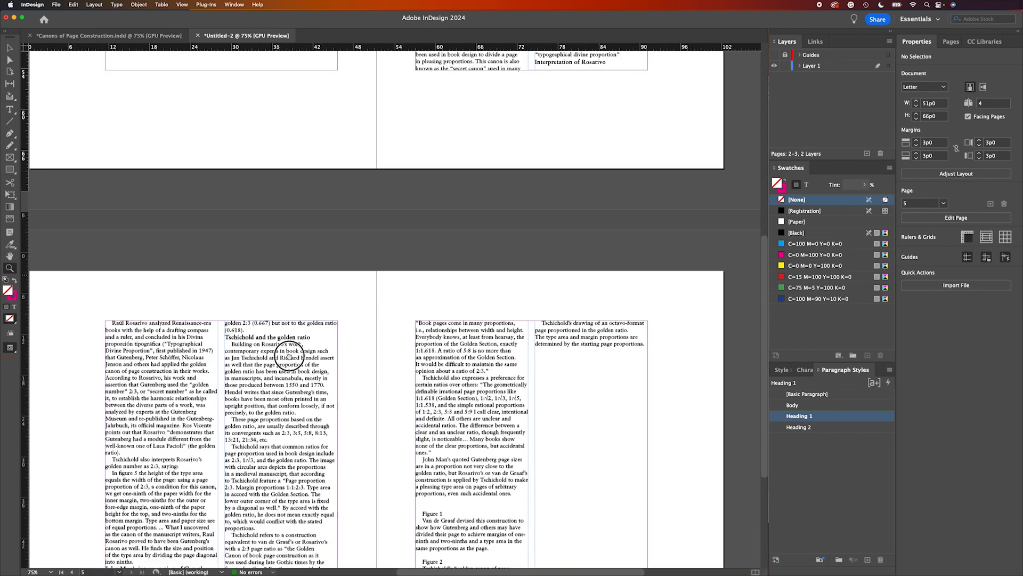
{"action": "scroll", "coordinate": [289, 356], "scroll_direction": "up", "scroll_amount": 10}
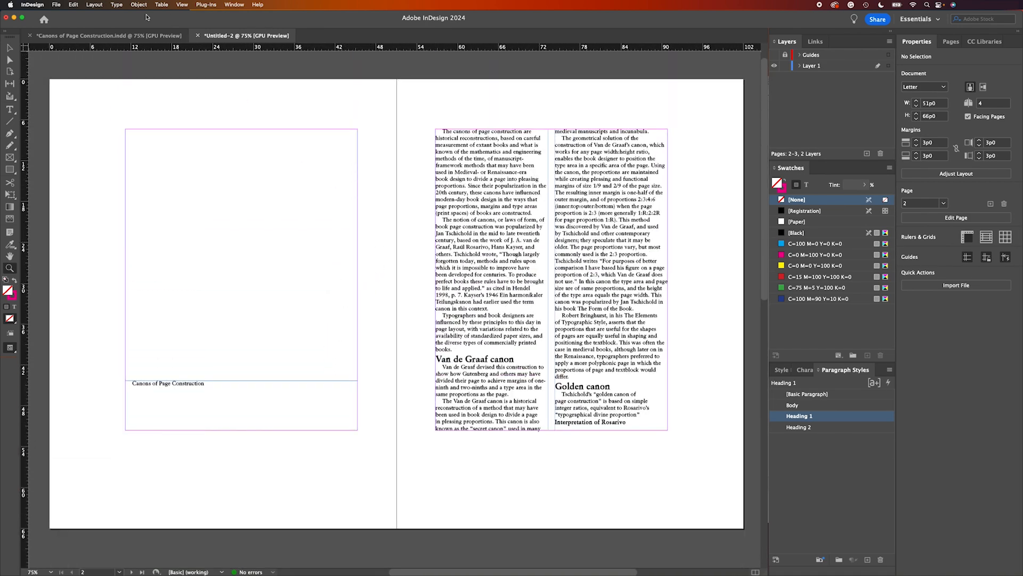
Step: Set the baseline grid in the Grids preferences to be relative to the Top Margin
{"action": "left_click", "coordinate": [39, 7]}
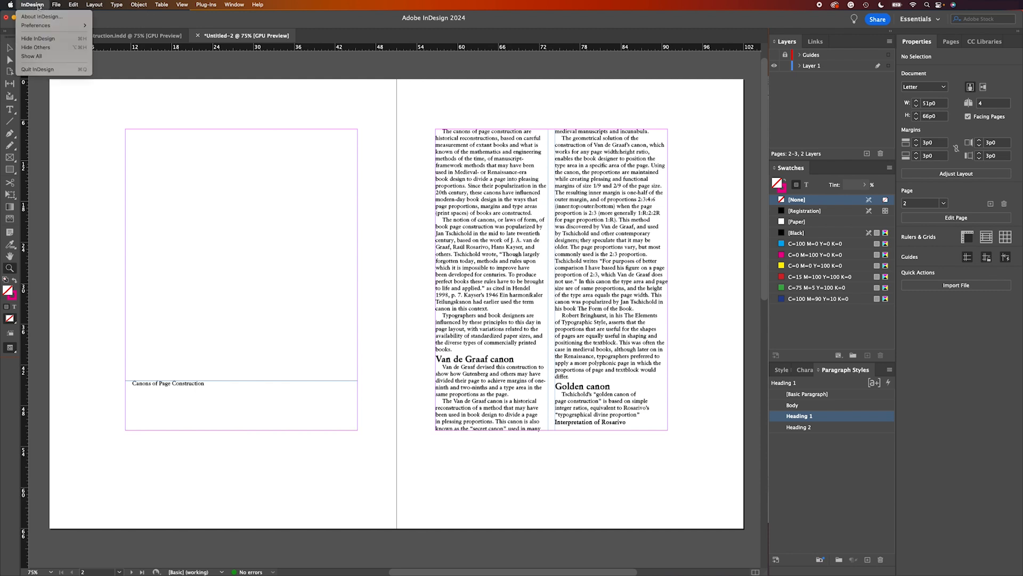
{"action": "mouse_move", "coordinate": [75, 25]}
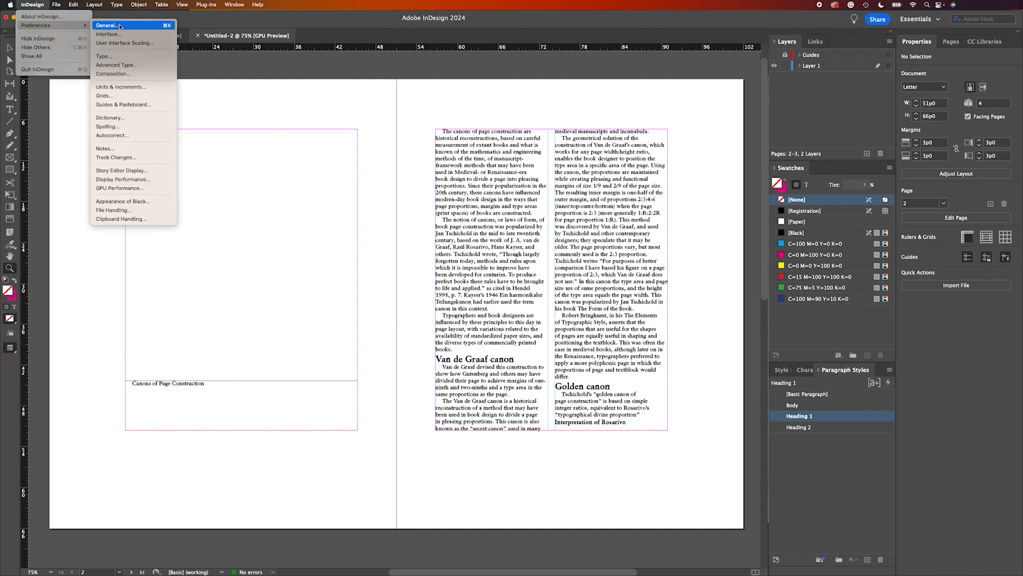
{"action": "left_click", "coordinate": [121, 99]}
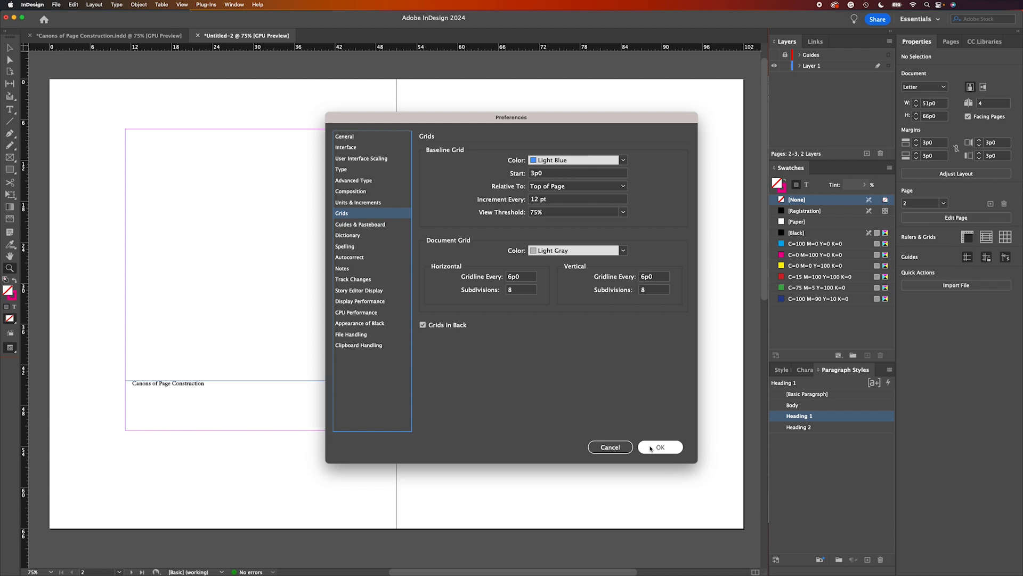
{"action": "left_click", "coordinate": [565, 186]}
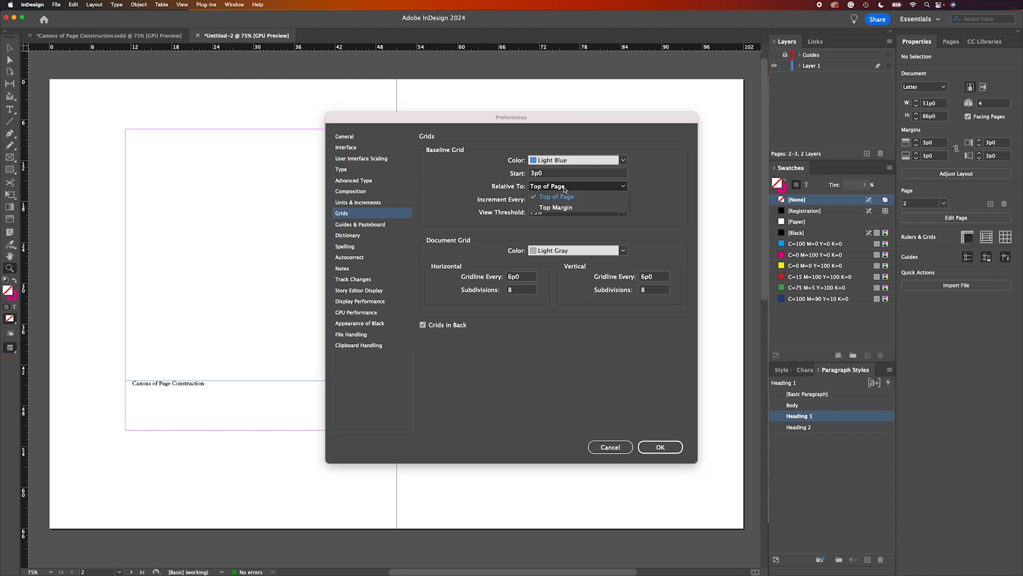
{"action": "left_click", "coordinate": [557, 208]}
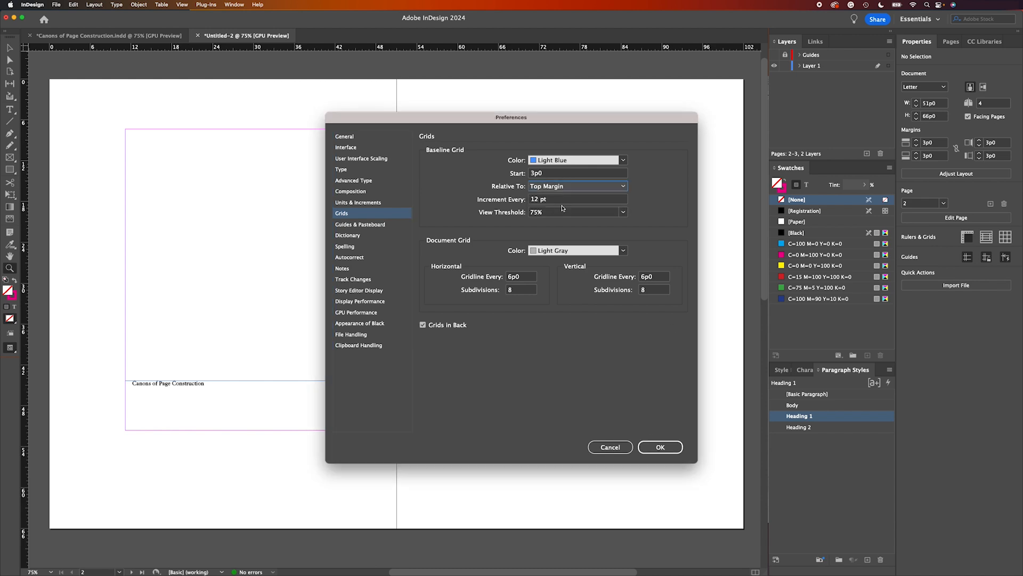
{"action": "left_click", "coordinate": [655, 448]}
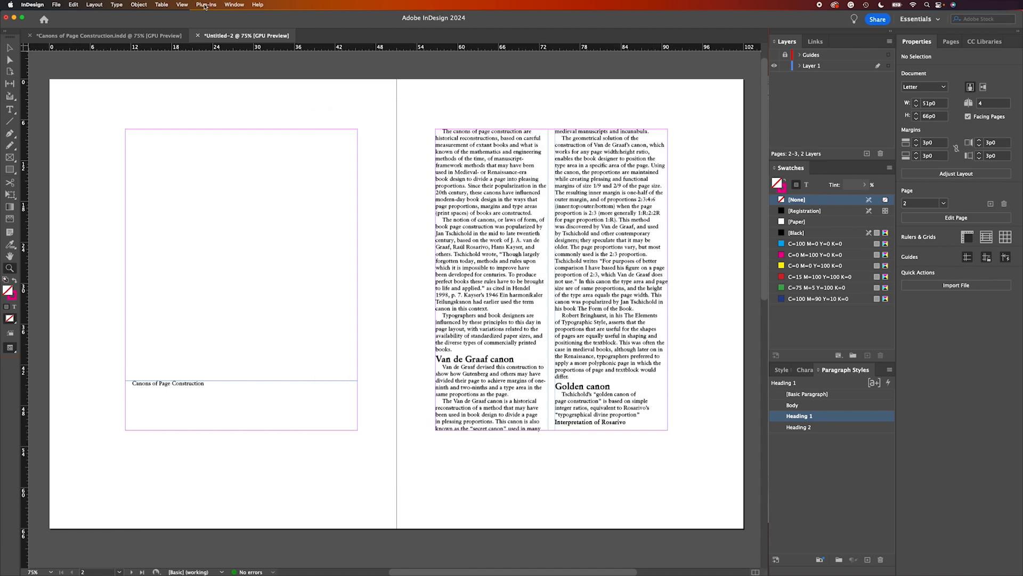
Step: Show the baseline grid on the document pages
{"action": "left_click", "coordinate": [182, 4]}
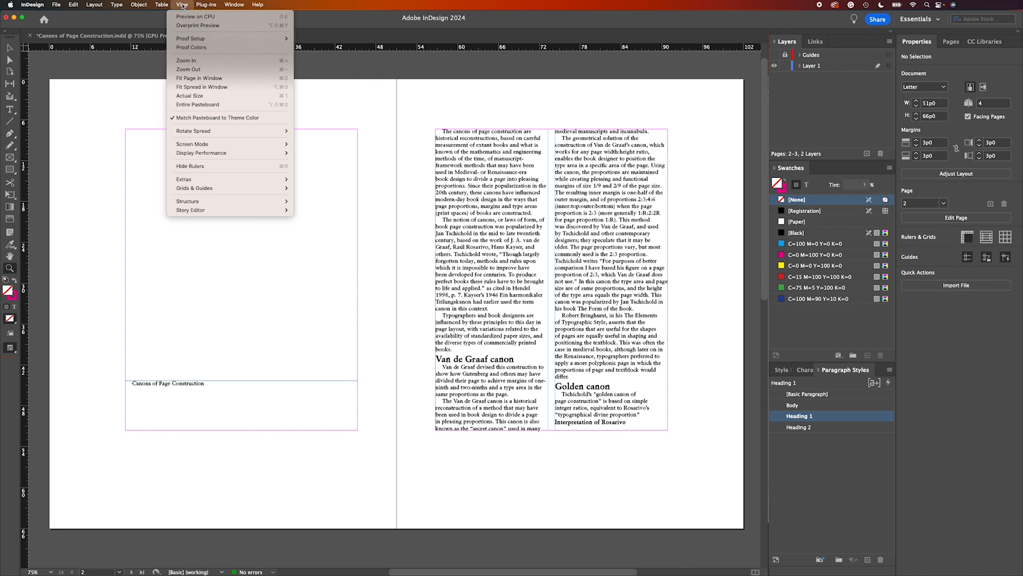
{"action": "mouse_move", "coordinate": [204, 190]}
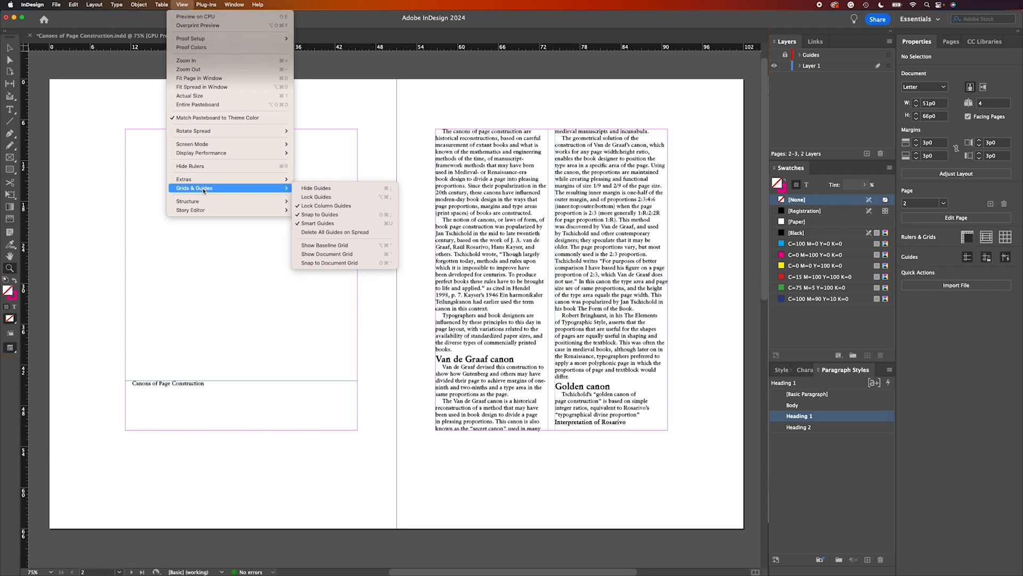
{"action": "left_click", "coordinate": [339, 245]}
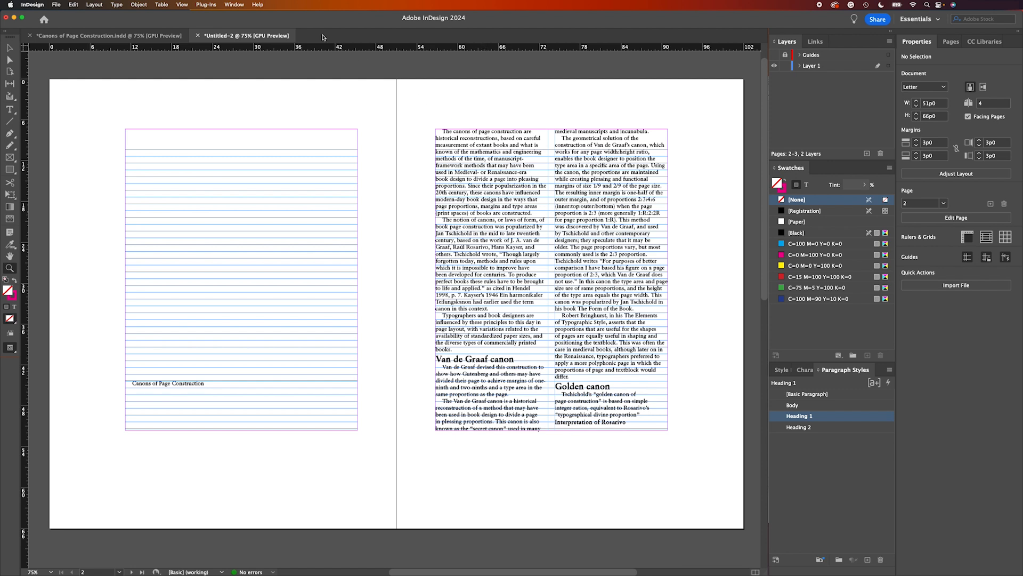
Step: Set the baseline grid's start to 0 in the Grids preferences and apply the change
{"action": "left_click", "coordinate": [22, 4]}
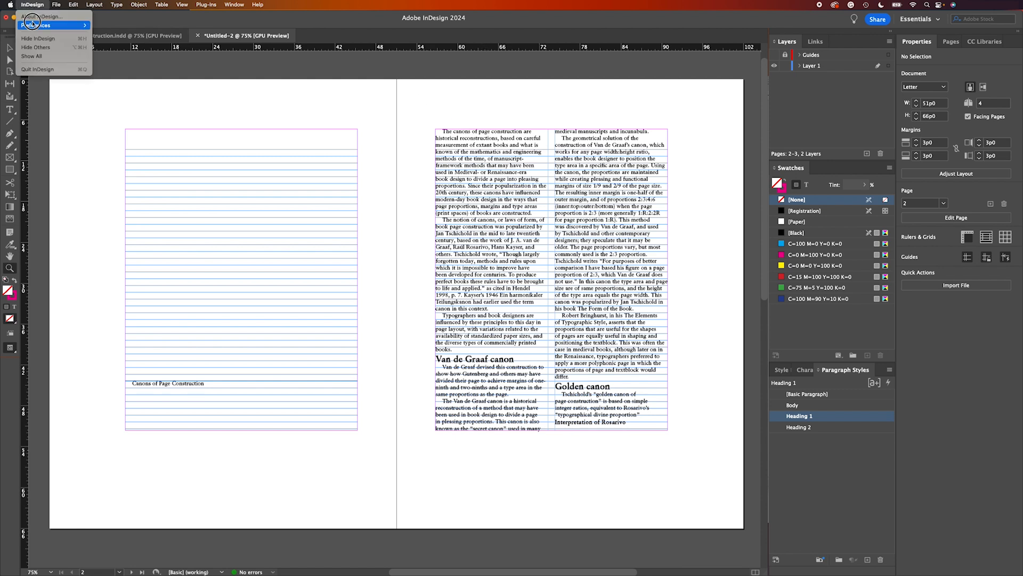
{"action": "mouse_move", "coordinate": [37, 25]}
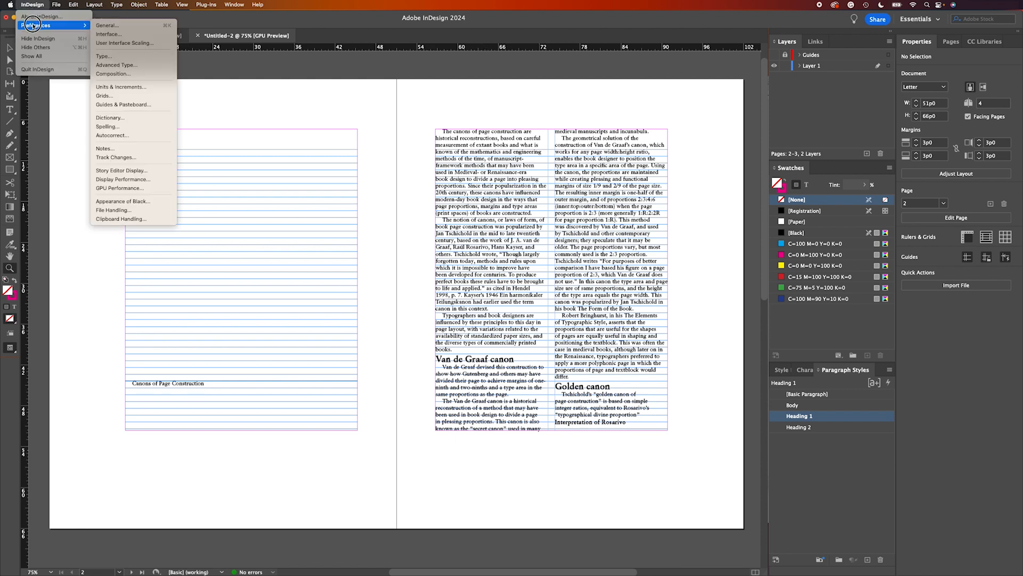
{"action": "left_click", "coordinate": [142, 96]}
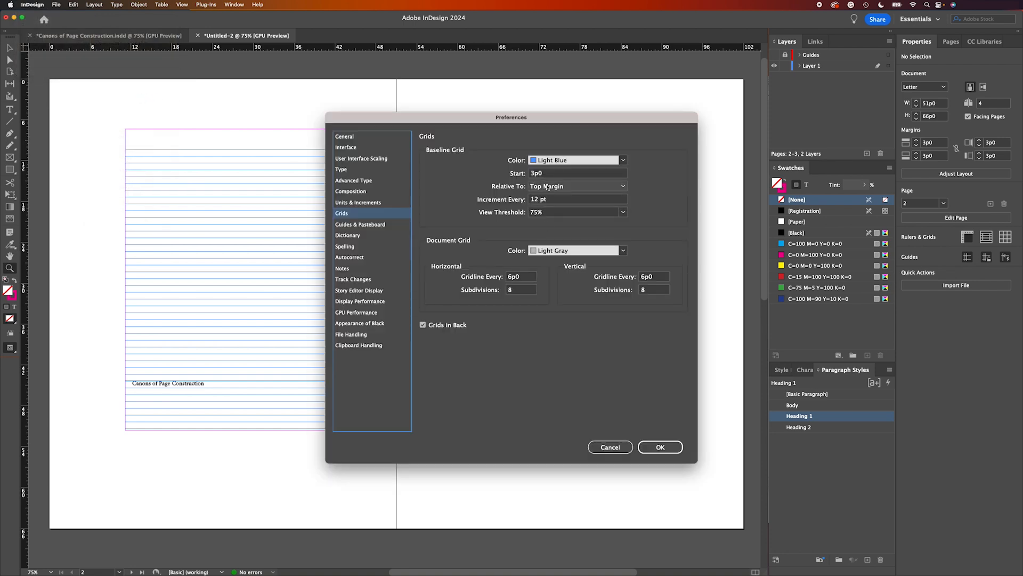
{"action": "left_click", "coordinate": [557, 174]}
{"action": "type", "text": "0"}
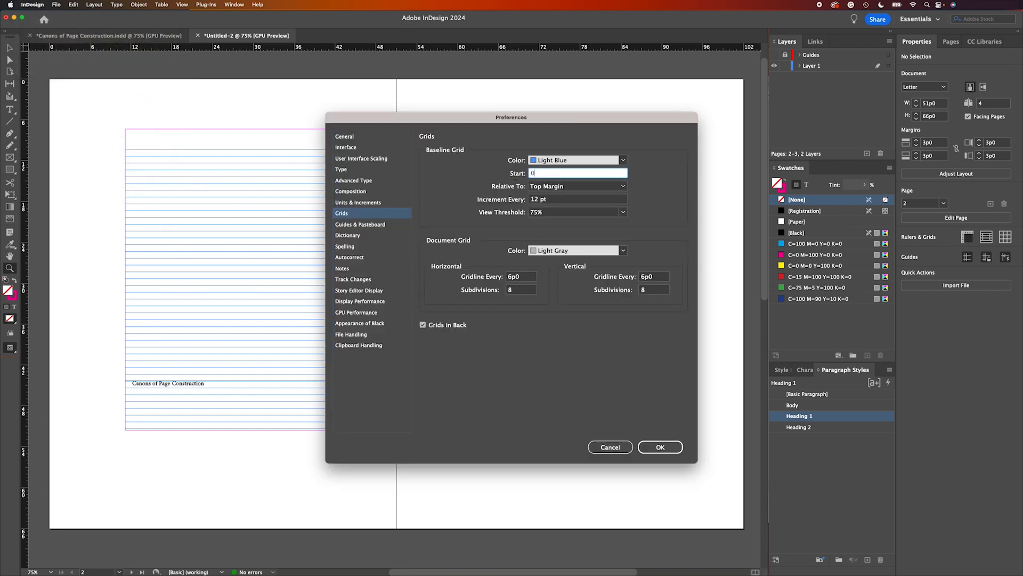
{"action": "key", "text": "Tab"}
{"action": "left_click", "coordinate": [660, 447]}
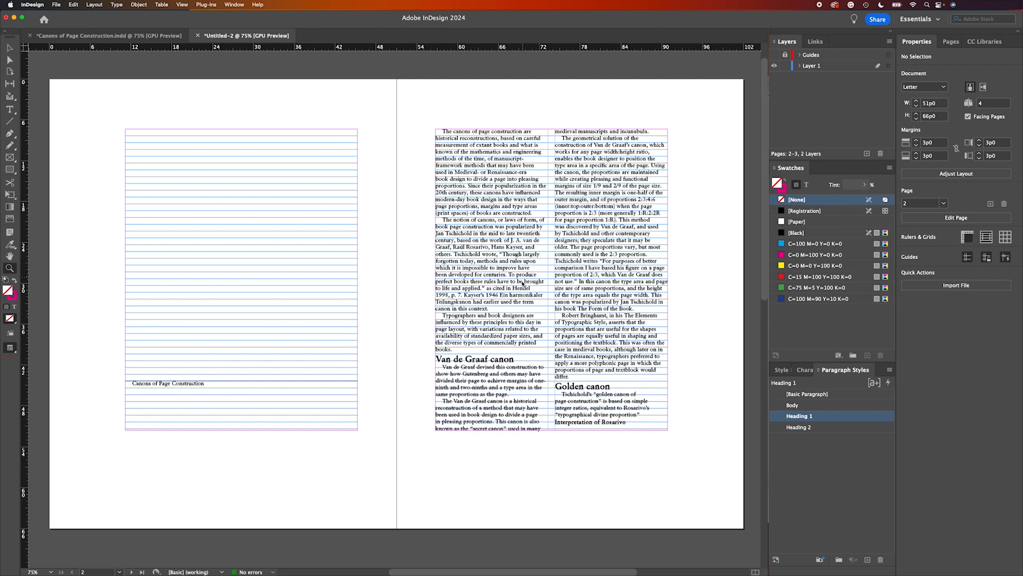
Step: Set the Body paragraph style to align All Lines to the baseline grid and save the style
{"action": "left_click", "coordinate": [690, 272]}
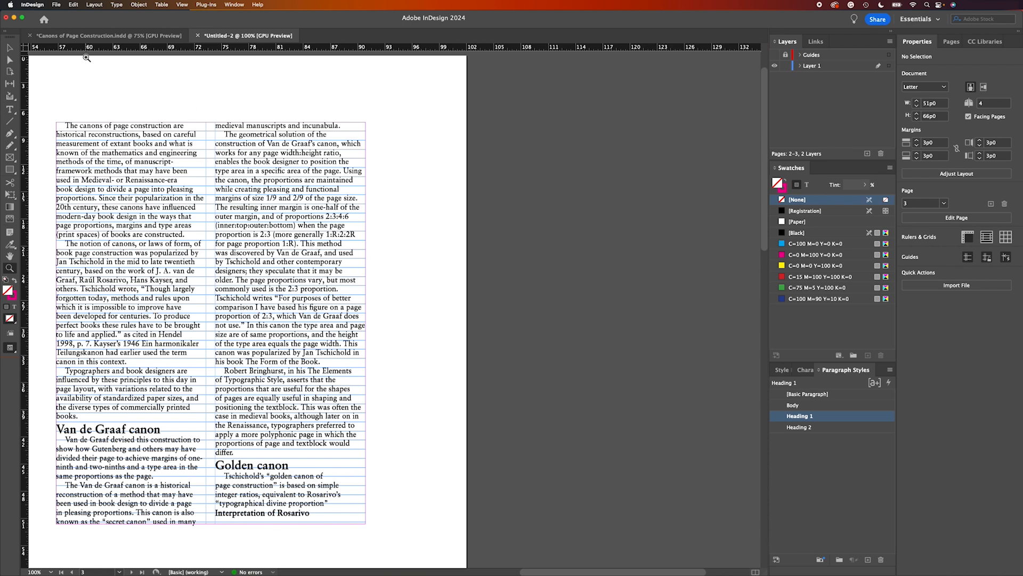
{"action": "left_click", "coordinate": [9, 48]}
{"action": "double_click", "coordinate": [783, 405]}
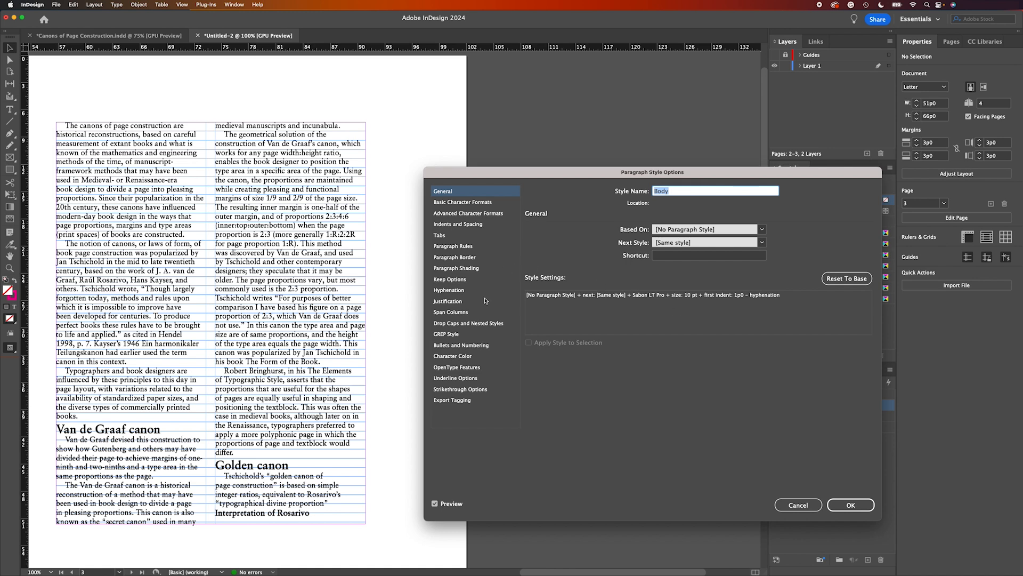
{"action": "left_click", "coordinate": [459, 224]}
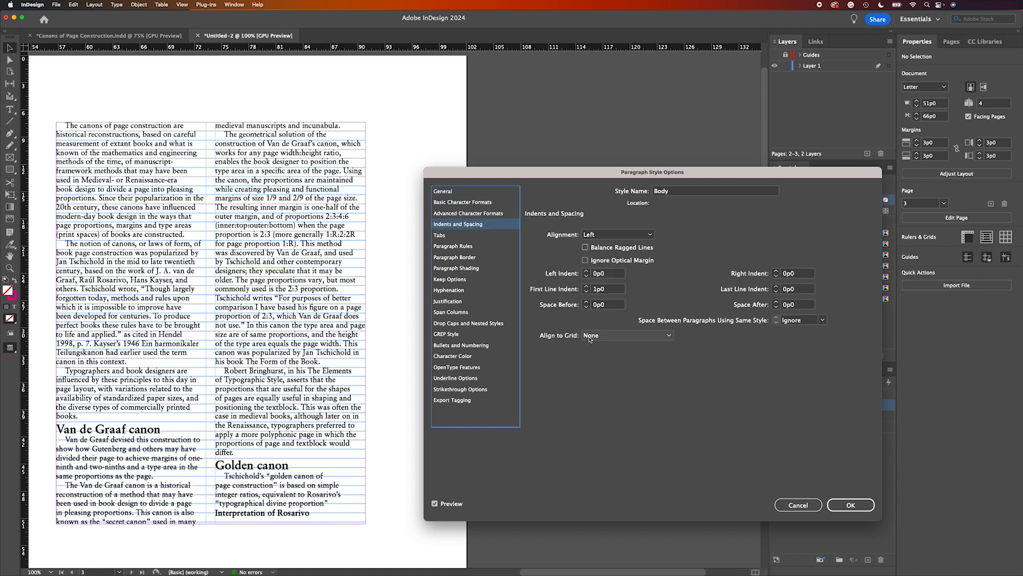
{"action": "left_click", "coordinate": [624, 335]}
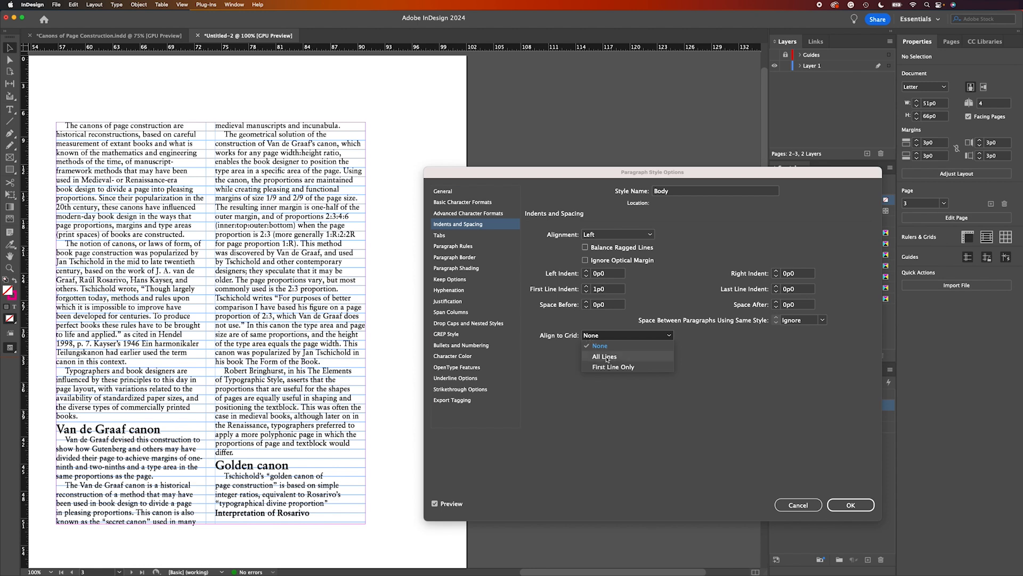
{"action": "left_click", "coordinate": [606, 357]}
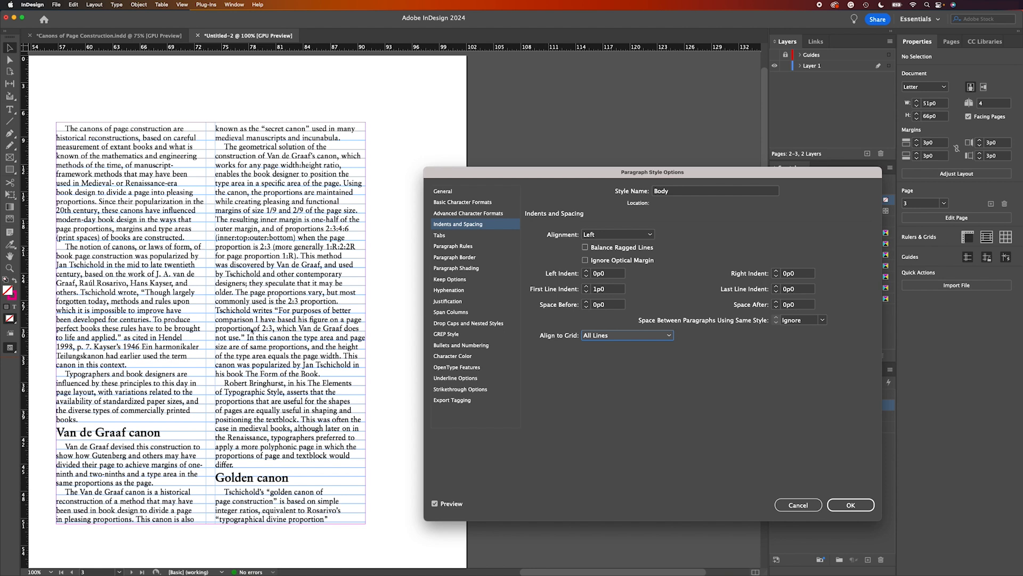
{"action": "left_click", "coordinate": [839, 501]}
Step: Open the Align to Grid choices in the Indents and Spacing settings of the Heading 1 paragraph style
{"action": "double_click", "coordinate": [780, 417]}
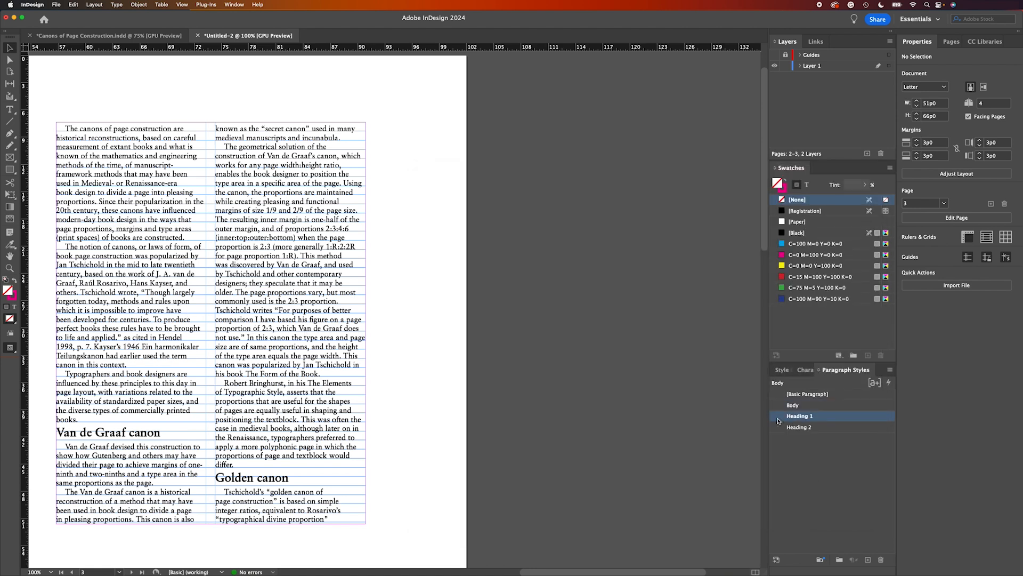
{"action": "left_click", "coordinate": [450, 225]}
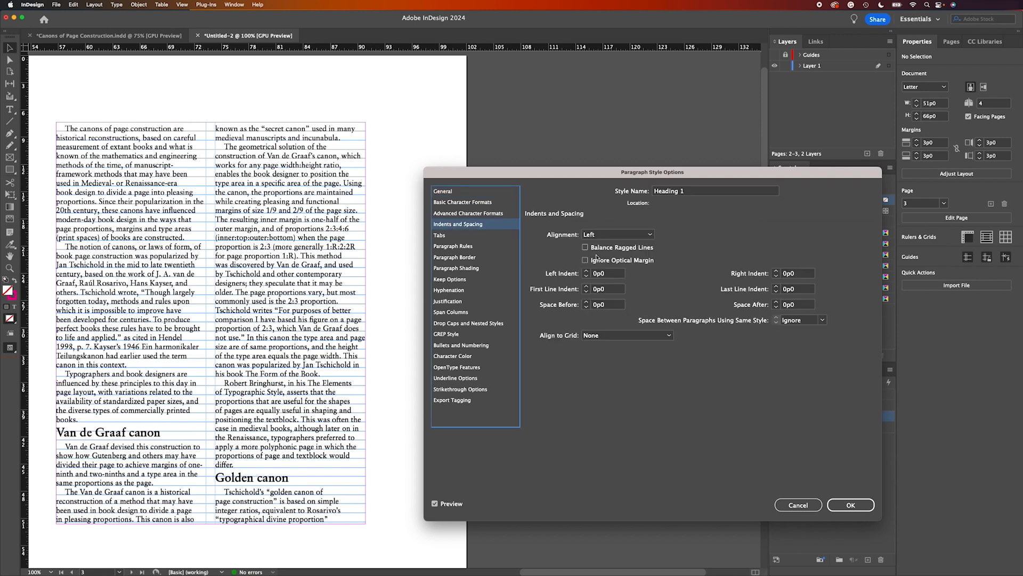
{"action": "left_click", "coordinate": [633, 339]}
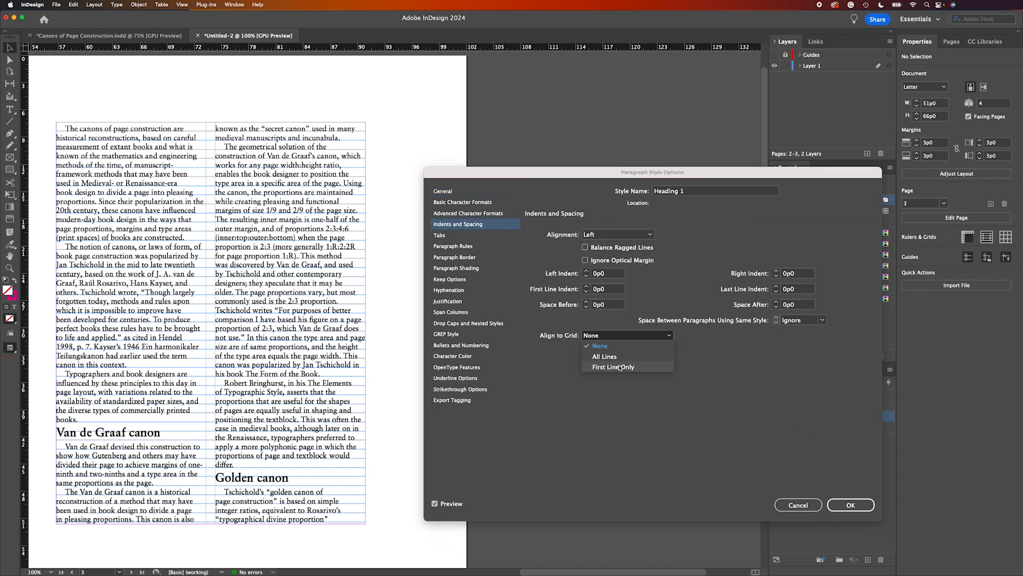
Step: Set the Heading 1 paragraph style's Align to Grid option to First Line Only and apply it
{"action": "left_click", "coordinate": [617, 356]}
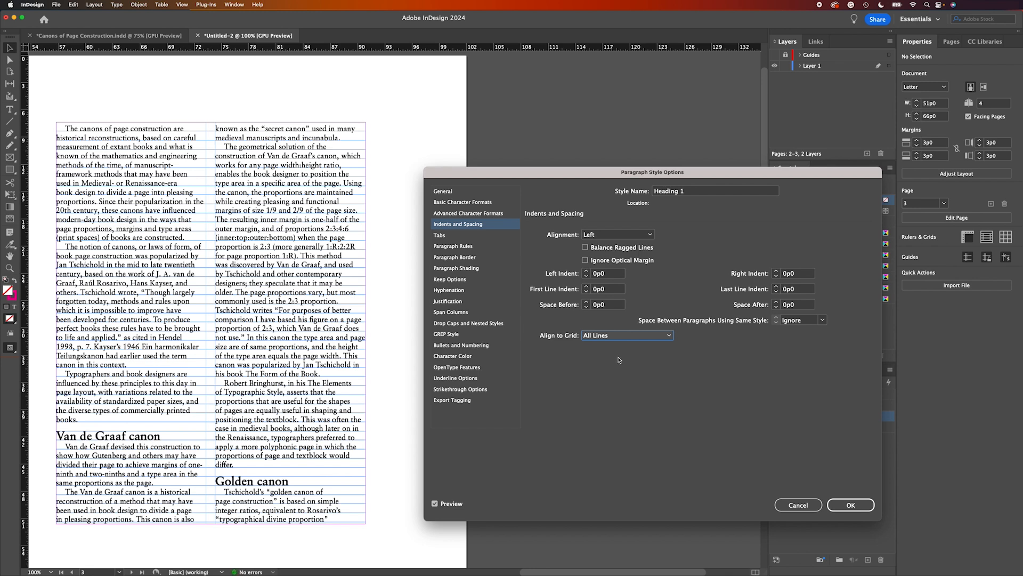
{"action": "left_click", "coordinate": [616, 337]}
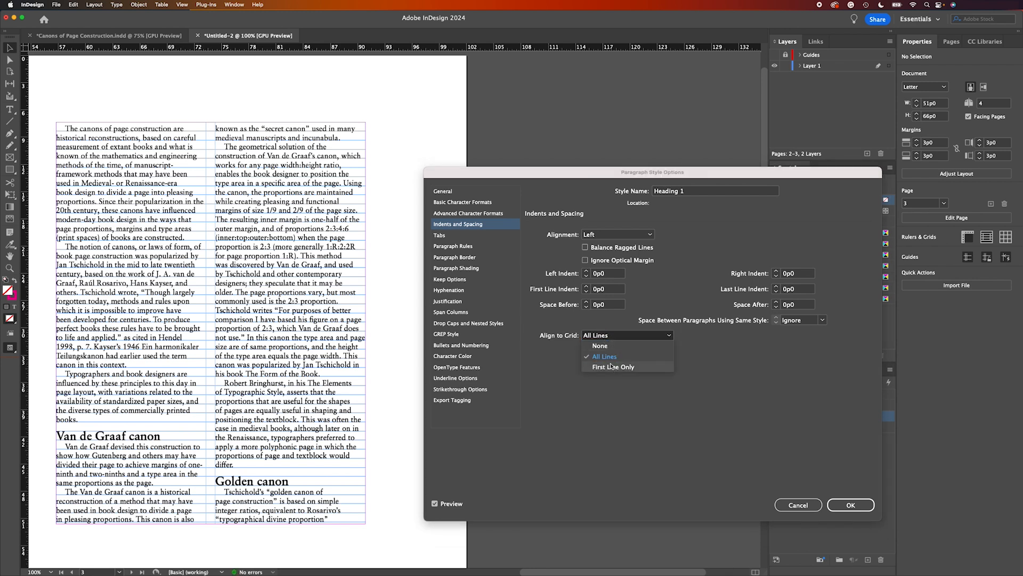
{"action": "left_click", "coordinate": [612, 366]}
{"action": "left_click", "coordinate": [858, 506]}
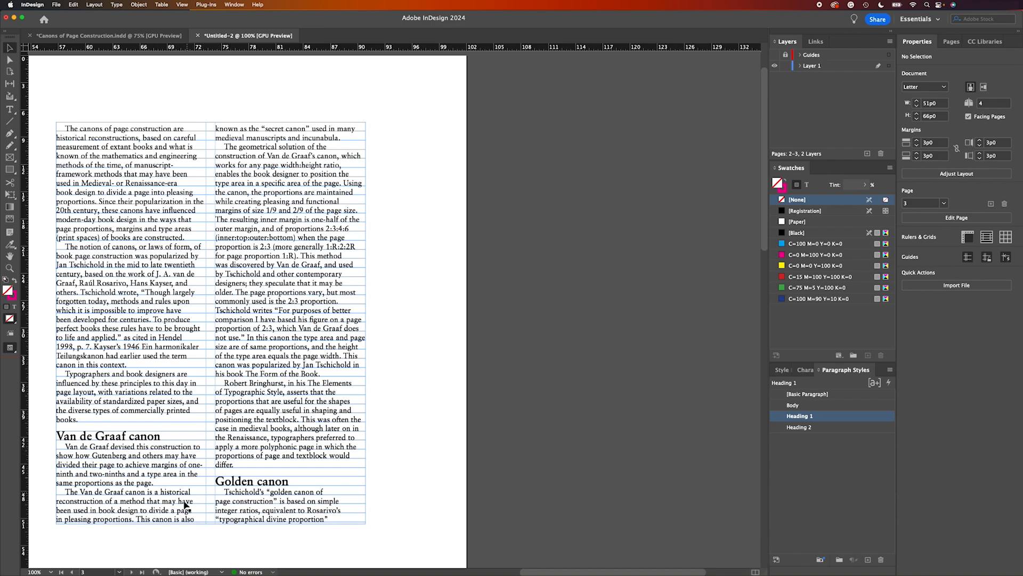
Step: Examine how headings, subheadings and body text sit on the baseline grid across the spreads
{"action": "scroll", "coordinate": [232, 468], "scroll_direction": "down", "scroll_amount": 7}
{"action": "scroll", "coordinate": [233, 468], "scroll_direction": "left", "scroll_amount": 10}
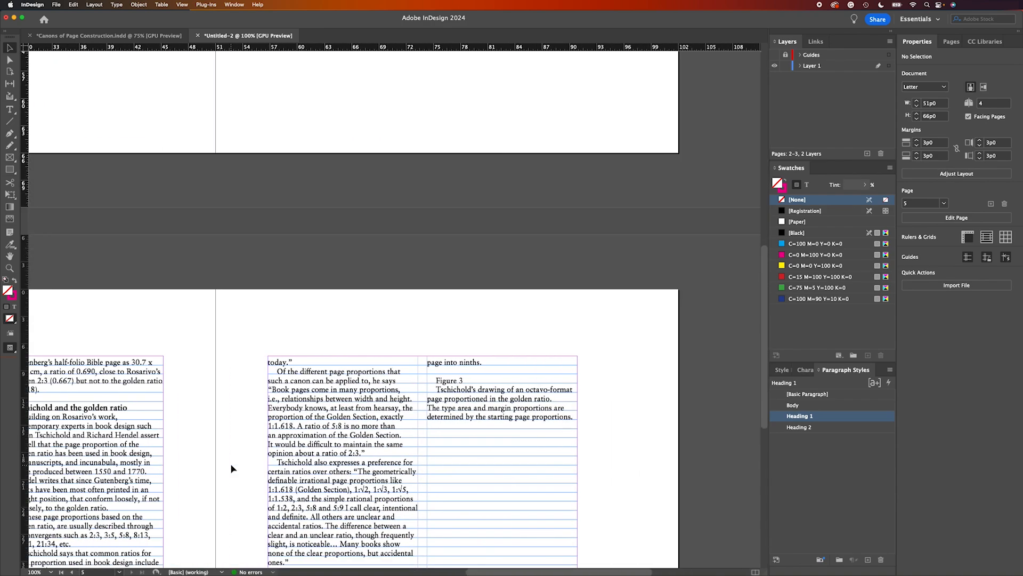
{"action": "scroll", "coordinate": [253, 464], "scroll_direction": "down", "scroll_amount": 5}
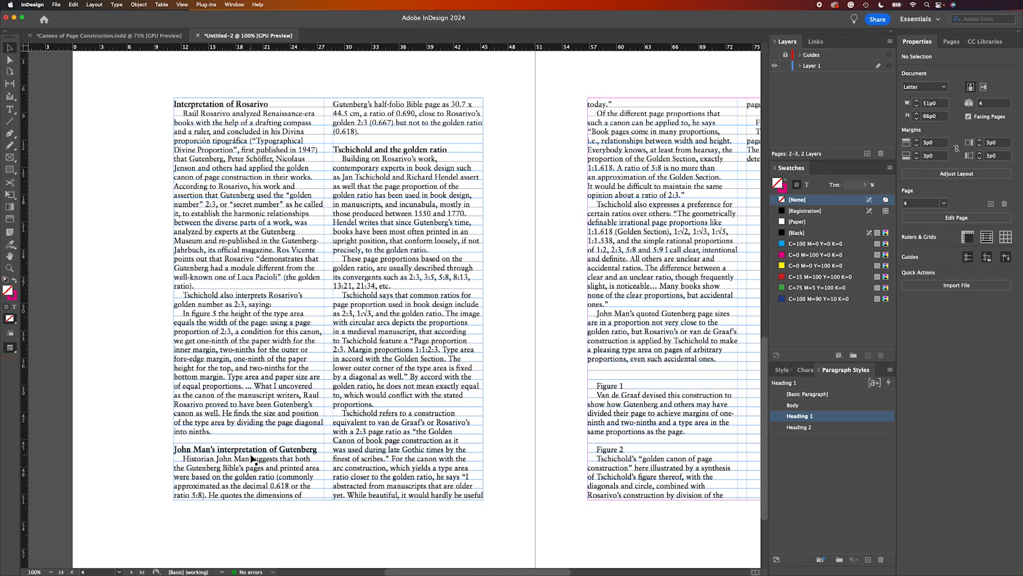
{"action": "scroll", "coordinate": [664, 387], "scroll_direction": "right", "scroll_amount": 3}
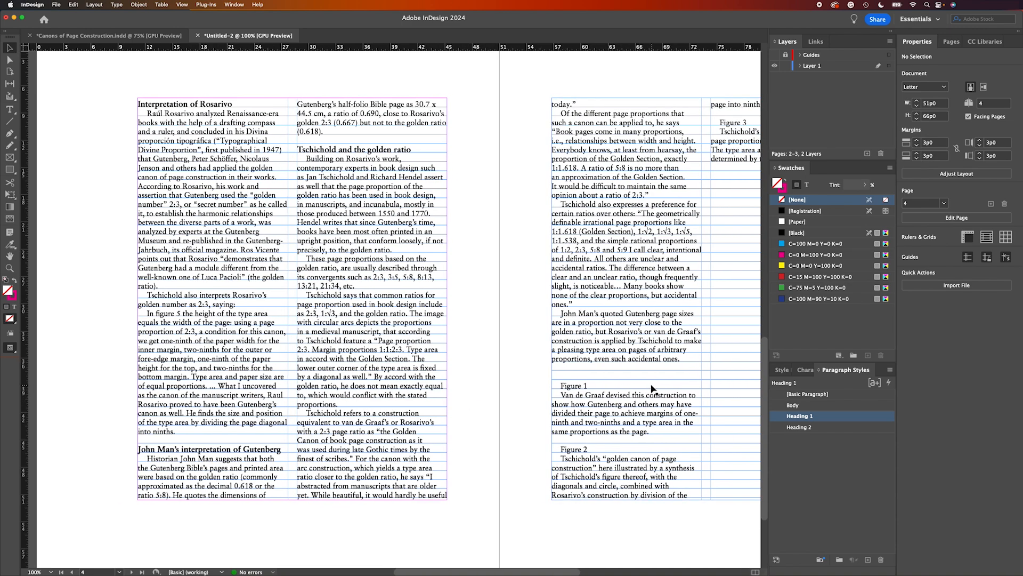
{"action": "scroll", "coordinate": [656, 387], "scroll_direction": "right", "scroll_amount": 3}
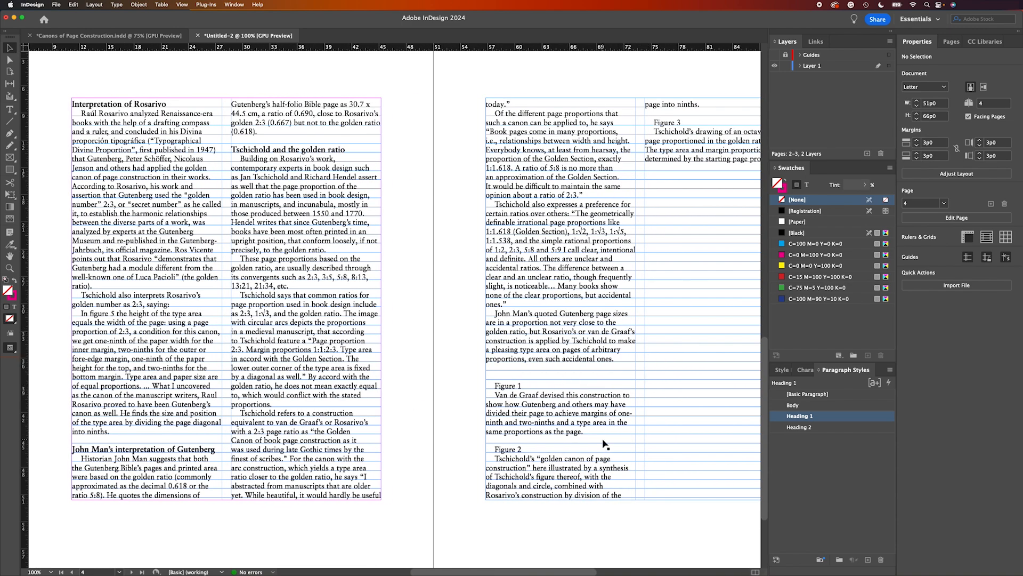
{"action": "scroll", "coordinate": [293, 212], "scroll_direction": "up", "scroll_amount": 10}
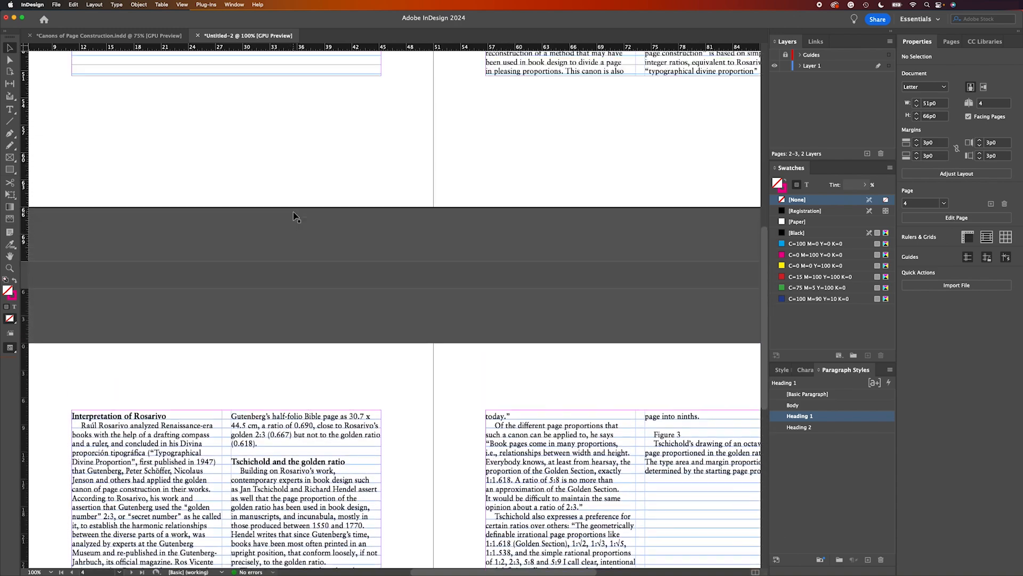
{"action": "scroll", "coordinate": [416, 218], "scroll_direction": "up", "scroll_amount": 5}
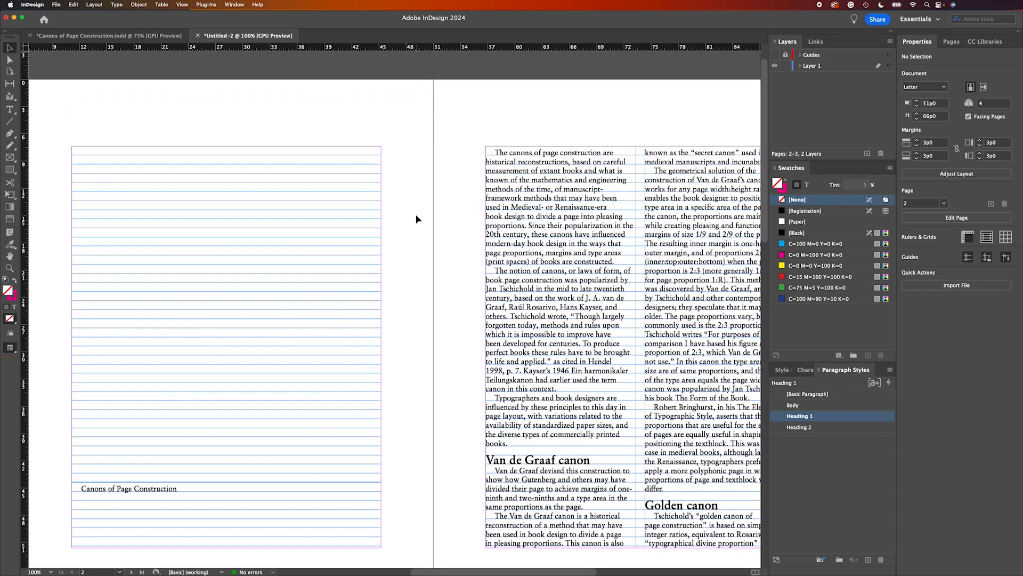
{"action": "scroll", "coordinate": [520, 238], "scroll_direction": "right", "scroll_amount": 3}
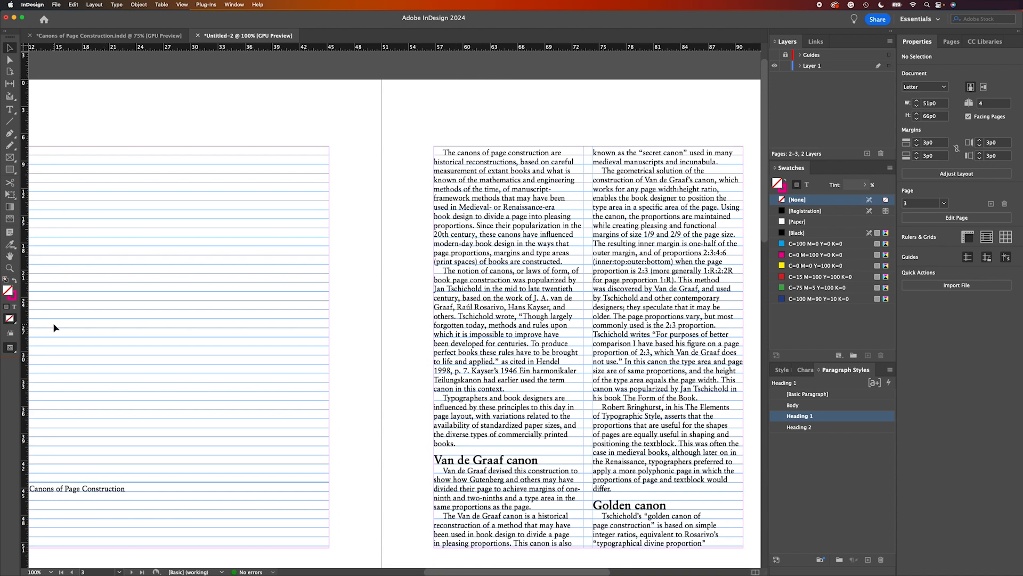
Step: Show the document in Preview screen mode at 75% zoom
{"action": "left_click", "coordinate": [9, 347]}
{"action": "left_click", "coordinate": [51, 366]}
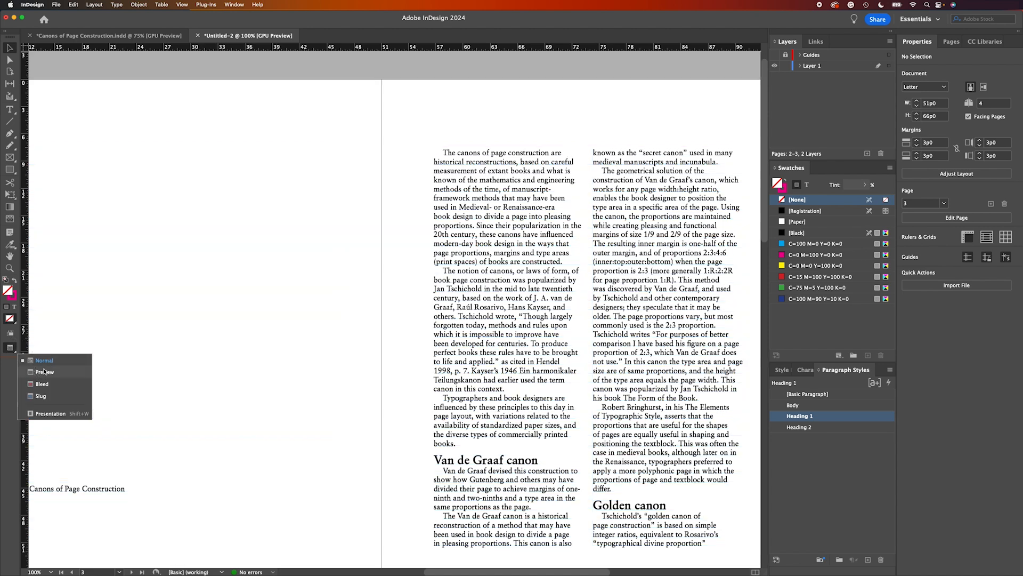
{"action": "key", "text": "z"}
{"action": "left_click", "coordinate": [494, 304], "text": "alt"}
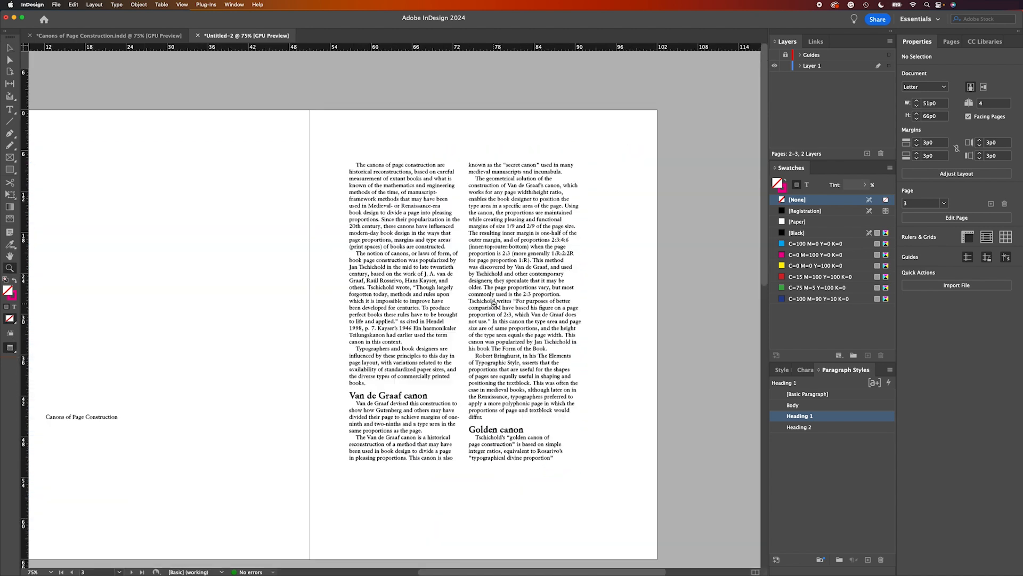
{"action": "left_click", "coordinate": [11, 50]}
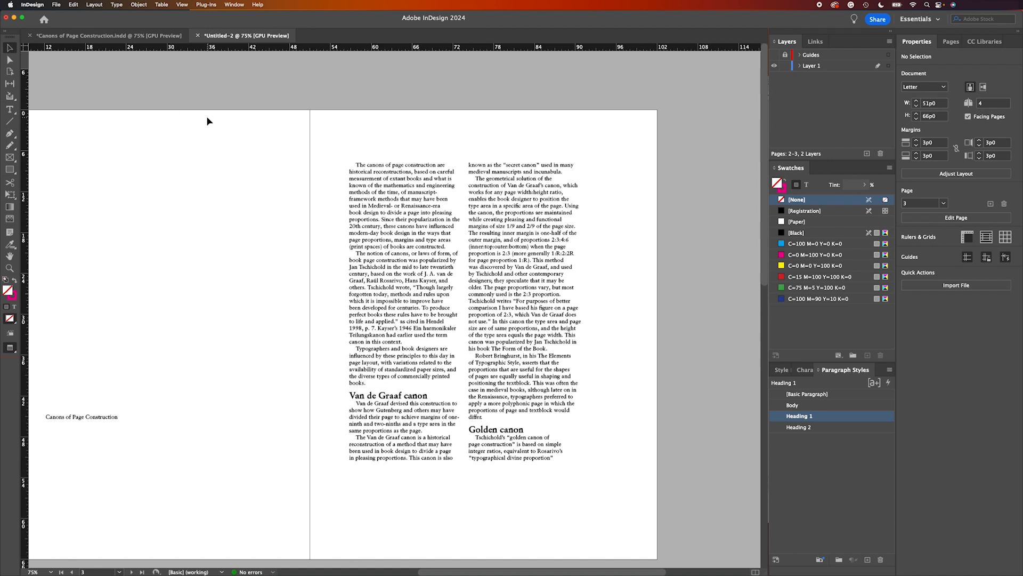
Step: Set the first-line indent of the opening paragraph on page 3 to 0
{"action": "left_click", "coordinate": [10, 109]}
{"action": "left_click", "coordinate": [379, 166]}
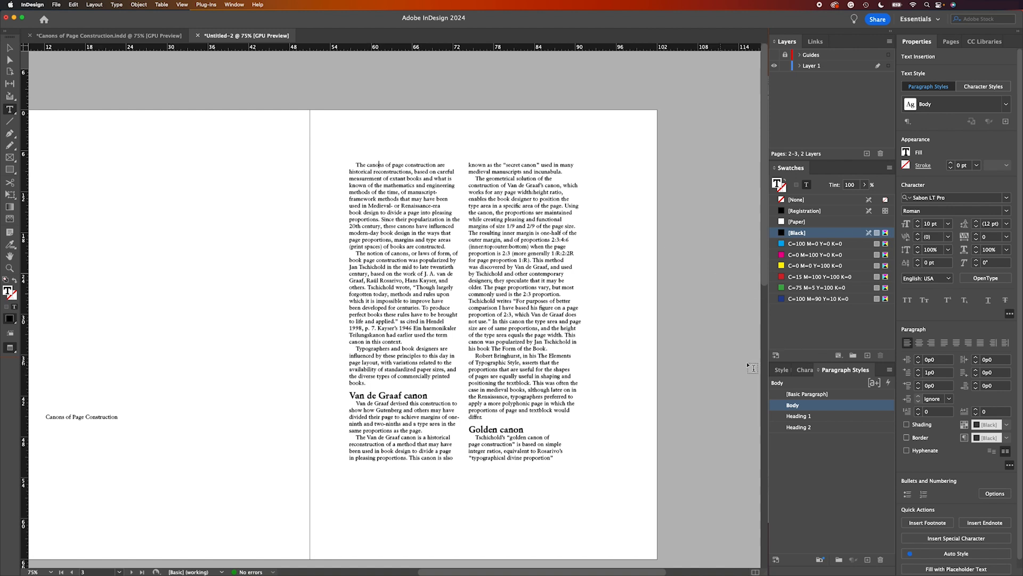
{"action": "left_click", "coordinate": [937, 372]}
{"action": "type", "text": "0"}
{"action": "key", "text": "Tab"}
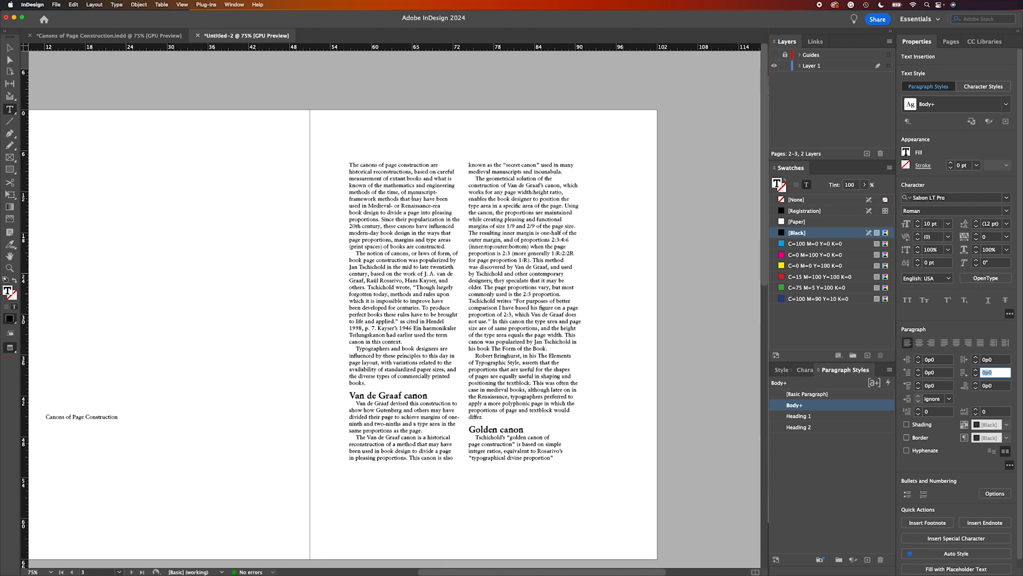
{"action": "key", "text": "Return"}
Step: Give the opening paragraph a one-character drop cap 3 lines deep
{"action": "left_click", "coordinate": [918, 409]}
{"action": "left_click", "coordinate": [919, 409]}
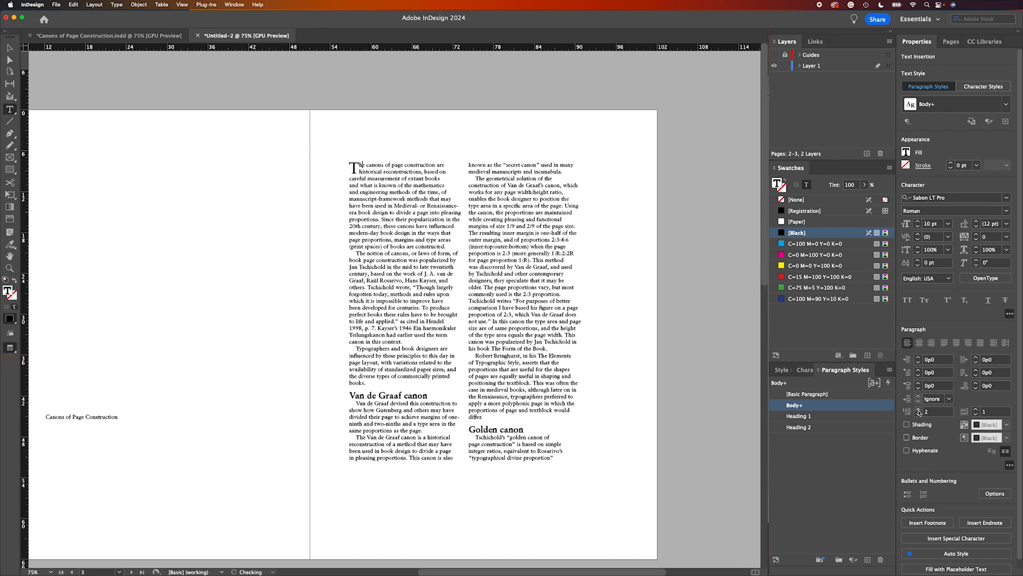
{"action": "left_click", "coordinate": [918, 409]}
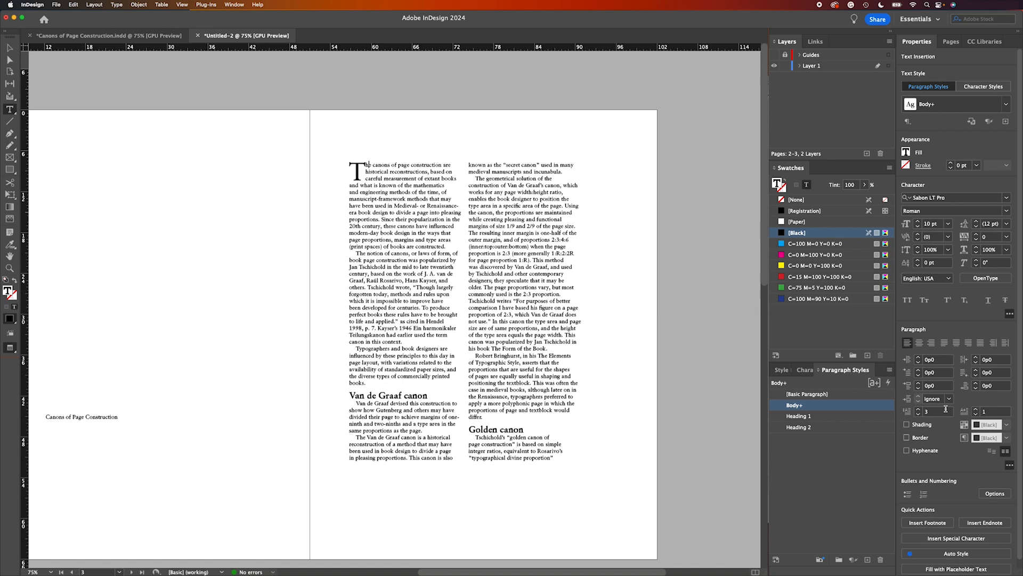
Step: Set the first-line indent to 0 for the first paragraphs under the Van de Graaf canon and Golden canon headings
{"action": "scroll", "coordinate": [353, 347], "scroll_direction": "down", "scroll_amount": 2}
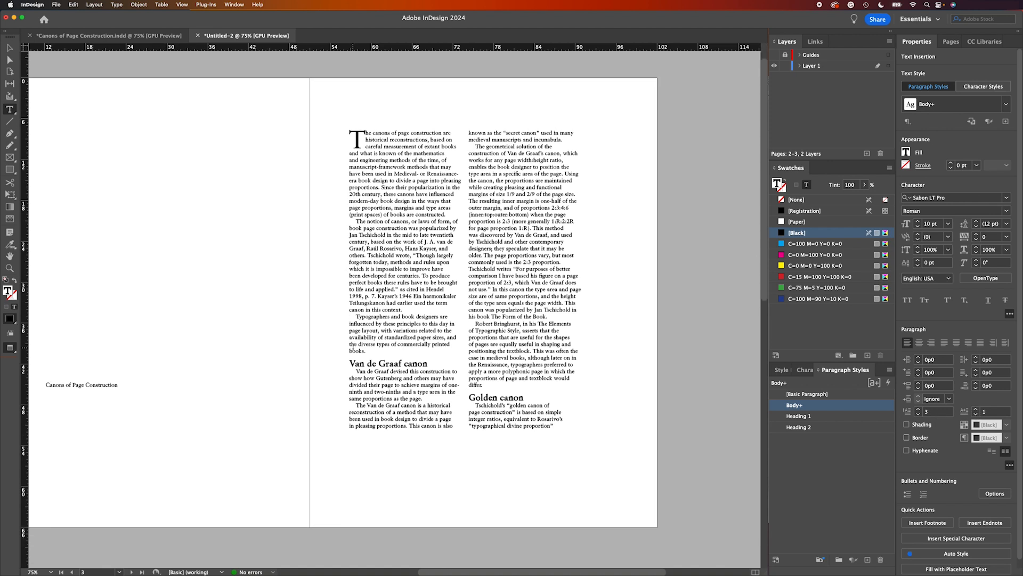
{"action": "left_click", "coordinate": [373, 371]}
{"action": "double_click", "coordinate": [932, 373]}
{"action": "type", "text": "0"}
{"action": "key", "text": "Tab"}
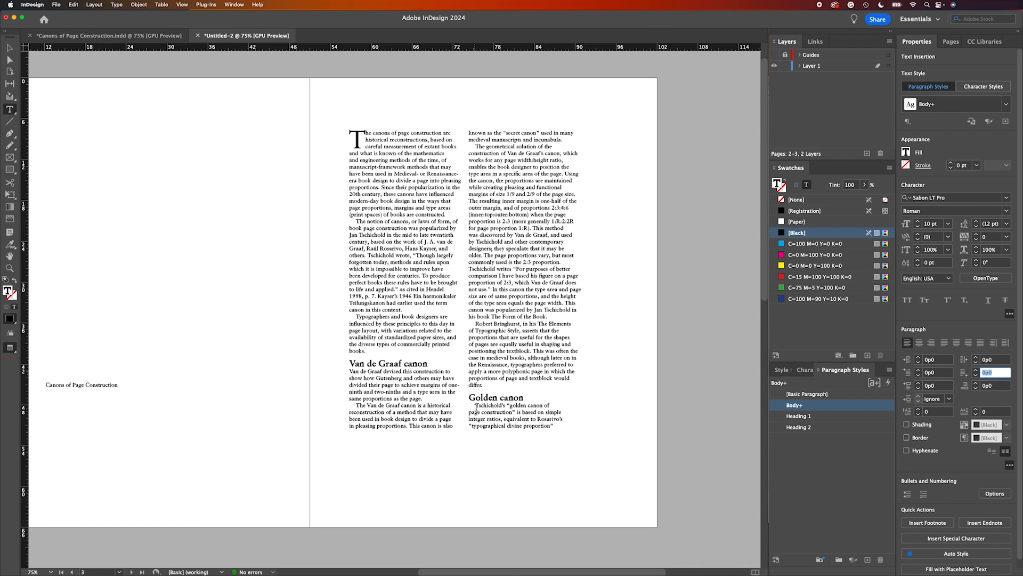
{"action": "left_click", "coordinate": [483, 407]}
{"action": "double_click", "coordinate": [936, 372]}
{"action": "type", "text": "0"}
{"action": "key", "text": "Tab"}
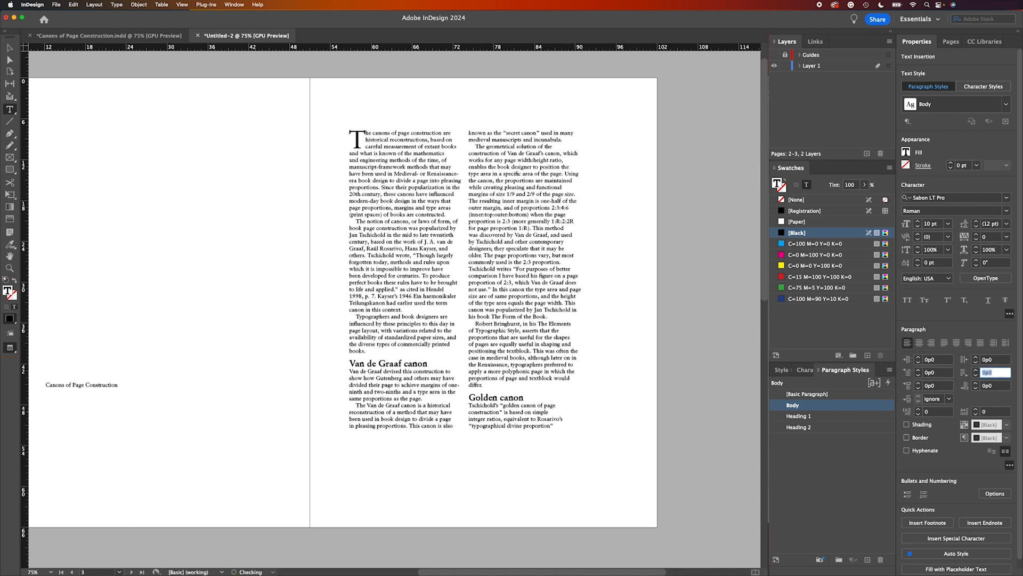
Step: Set the first-line indent to 0 for the first paragraphs under Interpretation of Rosarivo and John Man's interpretation of Gutenberg
{"action": "scroll", "coordinate": [396, 380], "scroll_direction": "down", "scroll_amount": 10}
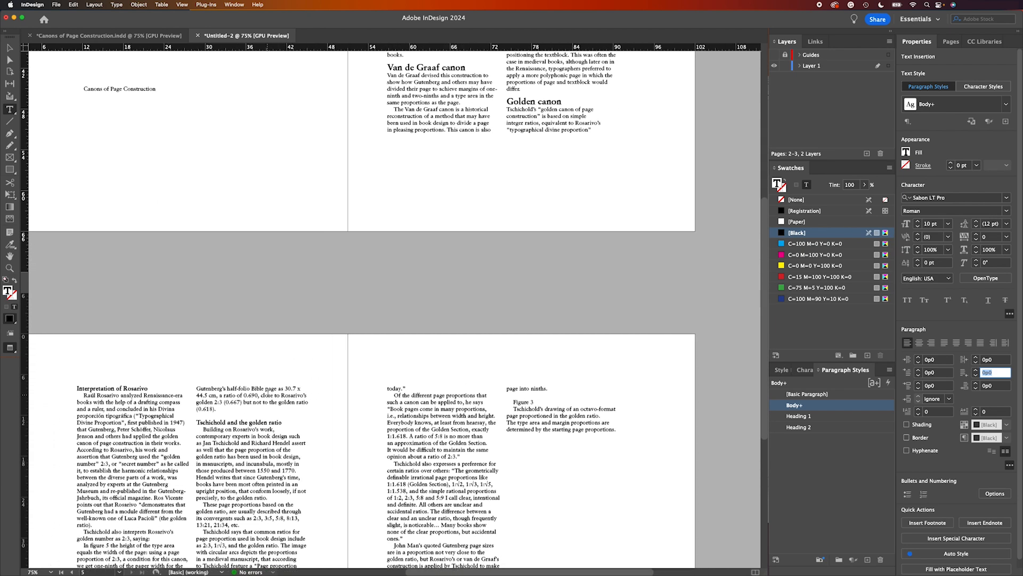
{"action": "left_click", "coordinate": [131, 355]}
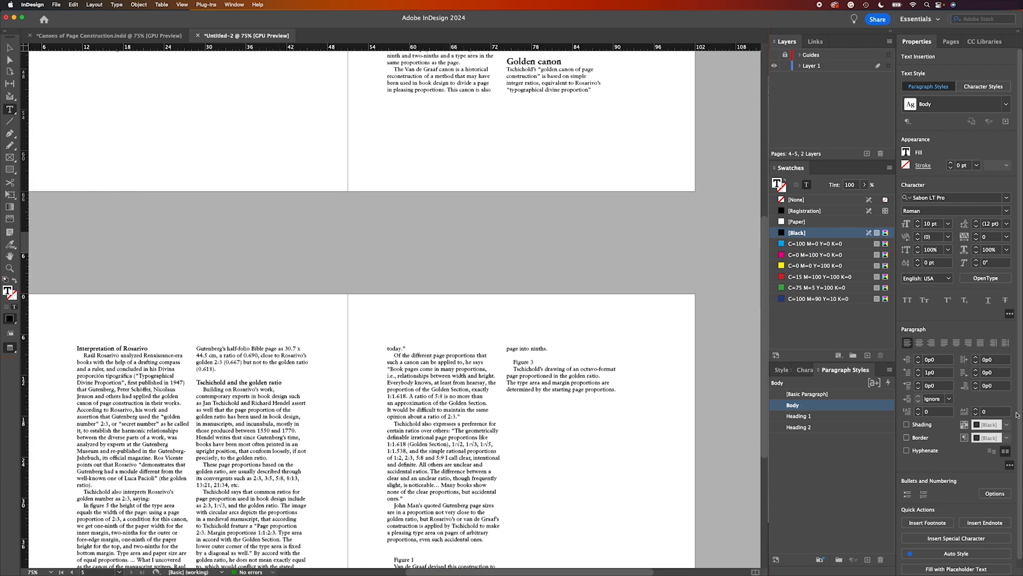
{"action": "left_click", "coordinate": [937, 373]}
{"action": "type", "text": "0"}
{"action": "key", "text": "Tab"}
{"action": "scroll", "coordinate": [351, 442], "scroll_direction": "down", "scroll_amount": 3}
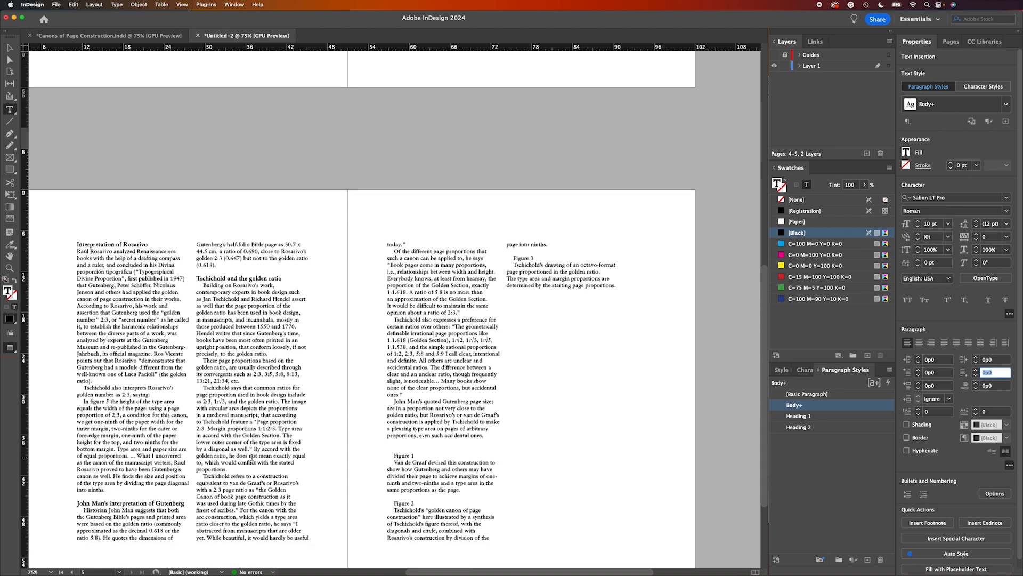
{"action": "left_click", "coordinate": [104, 511]}
{"action": "left_click", "coordinate": [949, 372]}
{"action": "type", "text": "0"}
{"action": "key", "text": "Tab"}
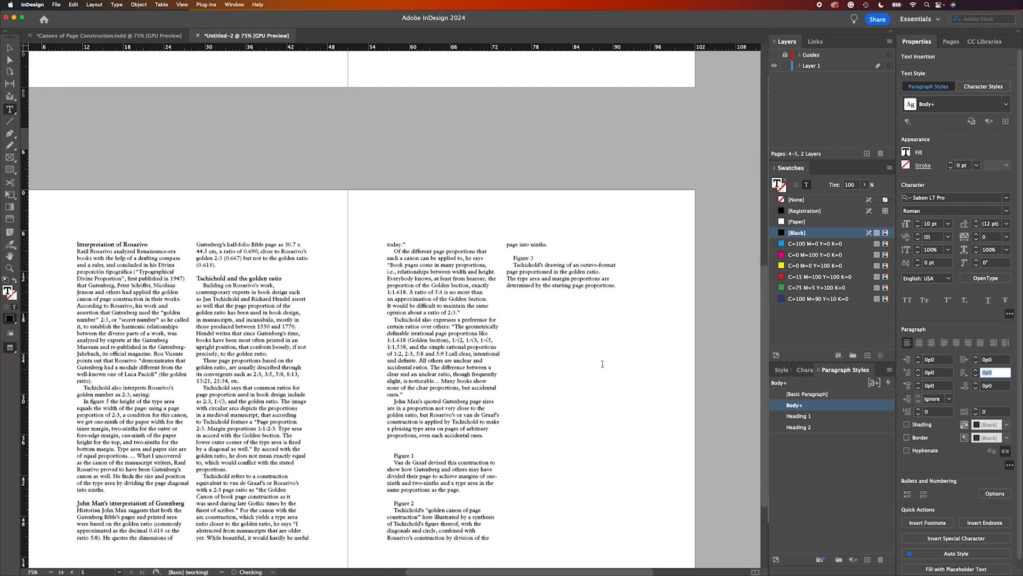
Step: Set the first-line indent to 0 for the first paragraph under Tschichold and the golden ratio, and deselect everything
{"action": "left_click", "coordinate": [265, 286]}
{"action": "left_click_drag", "start_coordinate": [939, 373], "coordinate": [895, 375]}
{"action": "type", "text": "0"}
{"action": "key", "text": "Tab"}
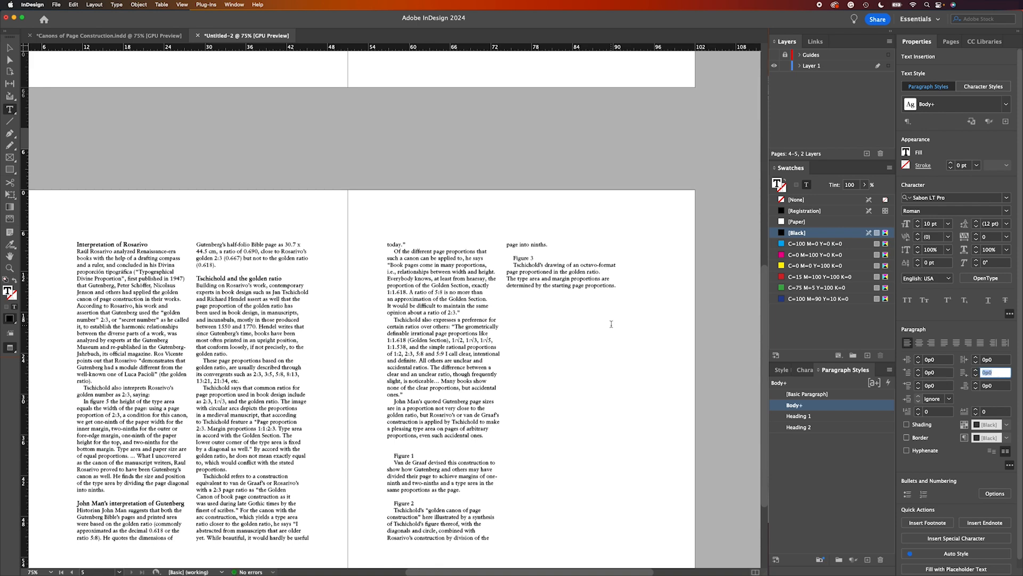
{"action": "left_click", "coordinate": [10, 48]}
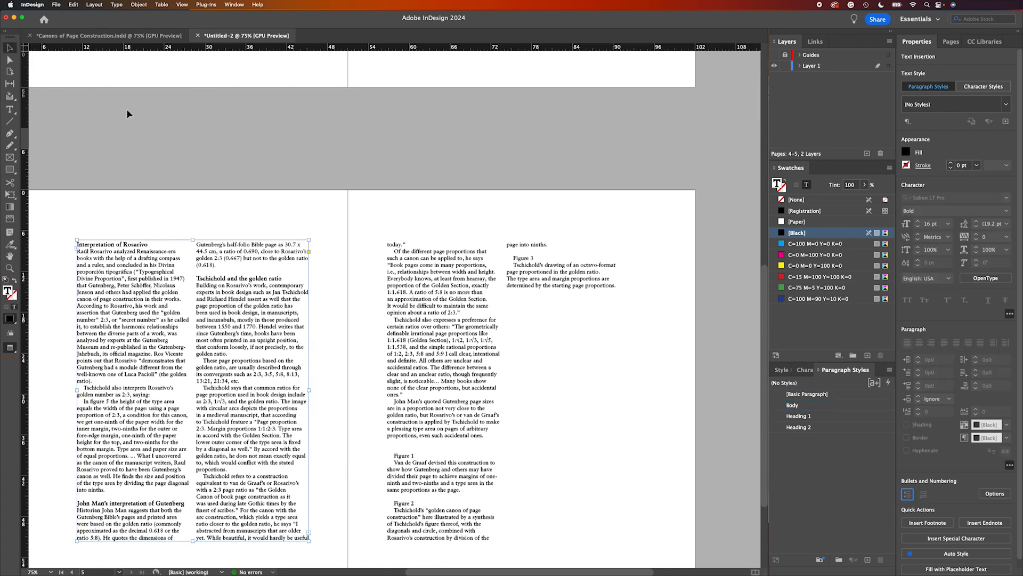
{"action": "left_click", "coordinate": [159, 130]}
Step: Return to the spread of pages 2 and 3 and restore the Normal screen mode
{"action": "scroll", "coordinate": [293, 219], "scroll_direction": "up", "scroll_amount": 5}
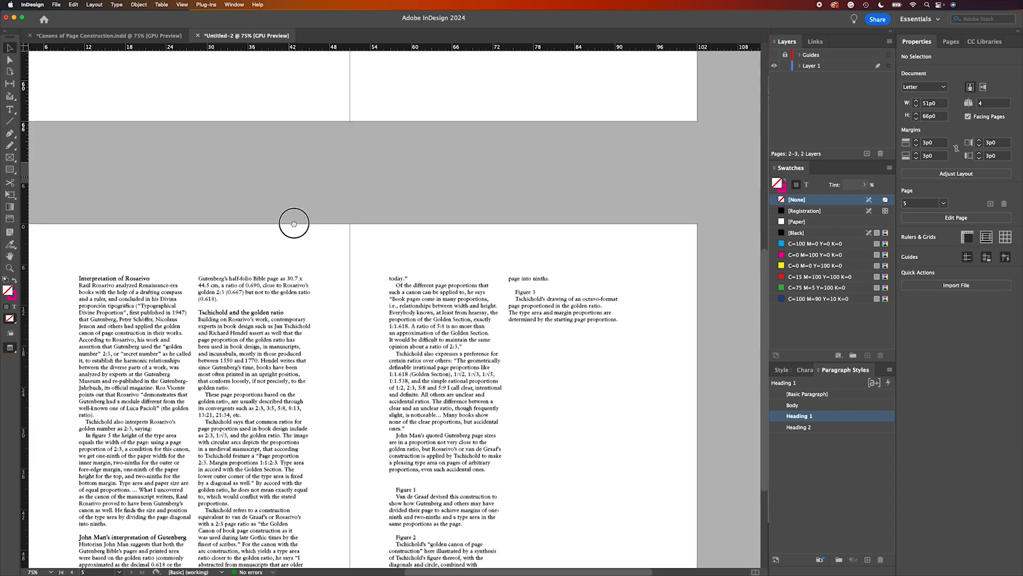
{"action": "scroll", "coordinate": [314, 186], "scroll_direction": "up", "scroll_amount": 10}
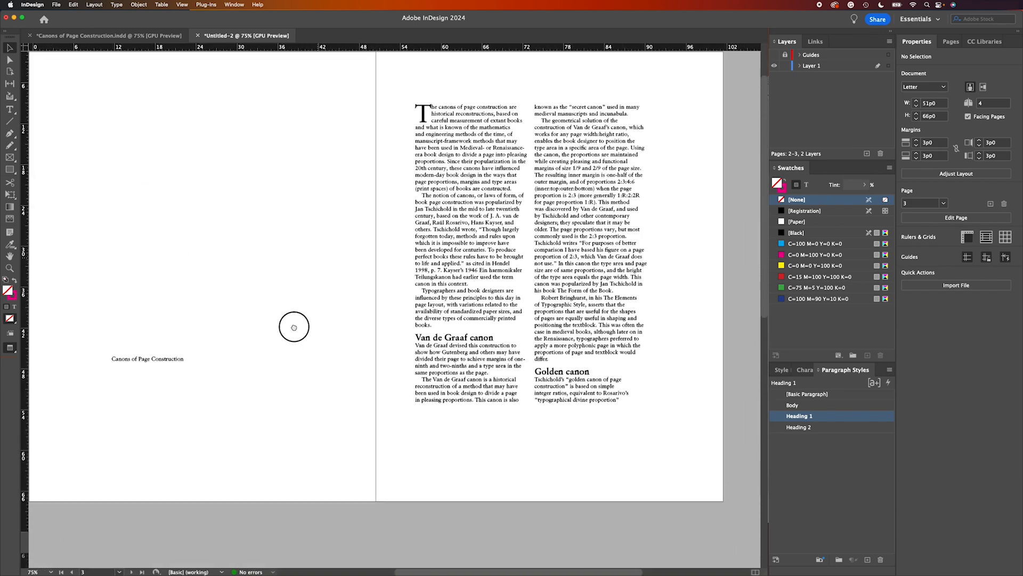
{"action": "left_click_drag", "start_coordinate": [291, 302], "coordinate": [307, 295]}
{"action": "left_click", "coordinate": [10, 347]}
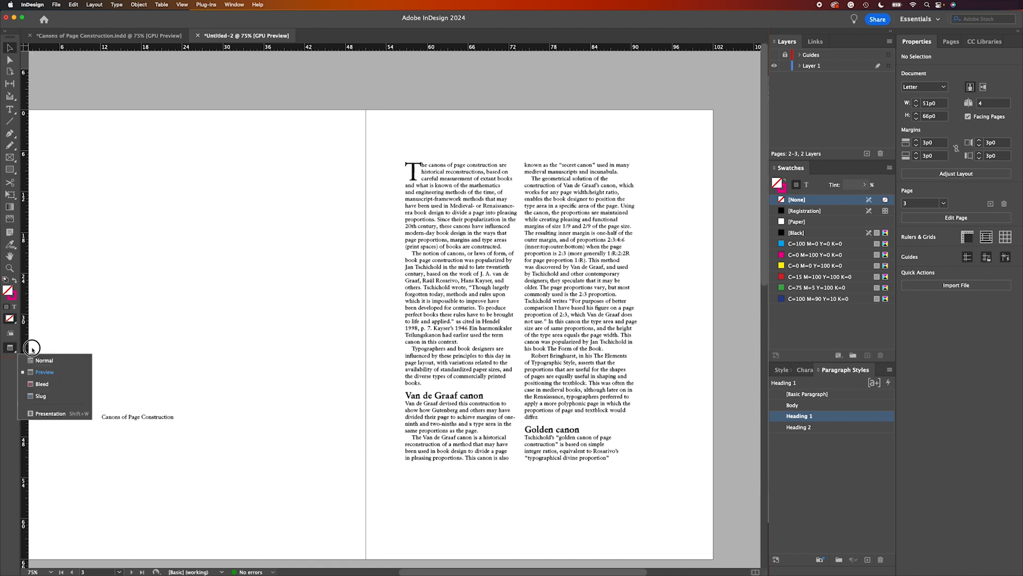
{"action": "left_click", "coordinate": [32, 351]}
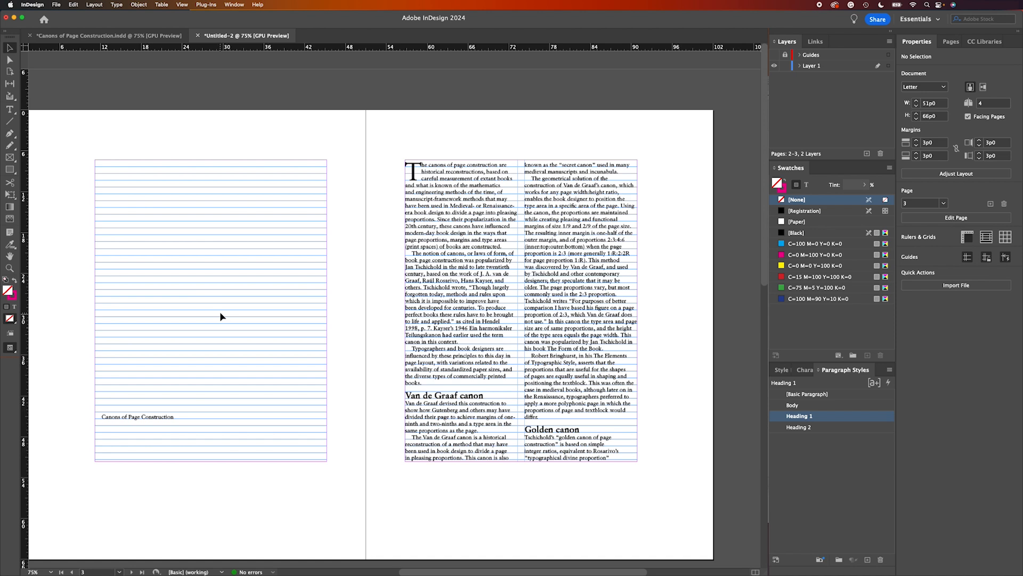
Step: Place the fig1 Van de Graaf SVG across the top of page 3's second column and wrap the text around its bounding box
{"action": "key", "text": "super+d"}
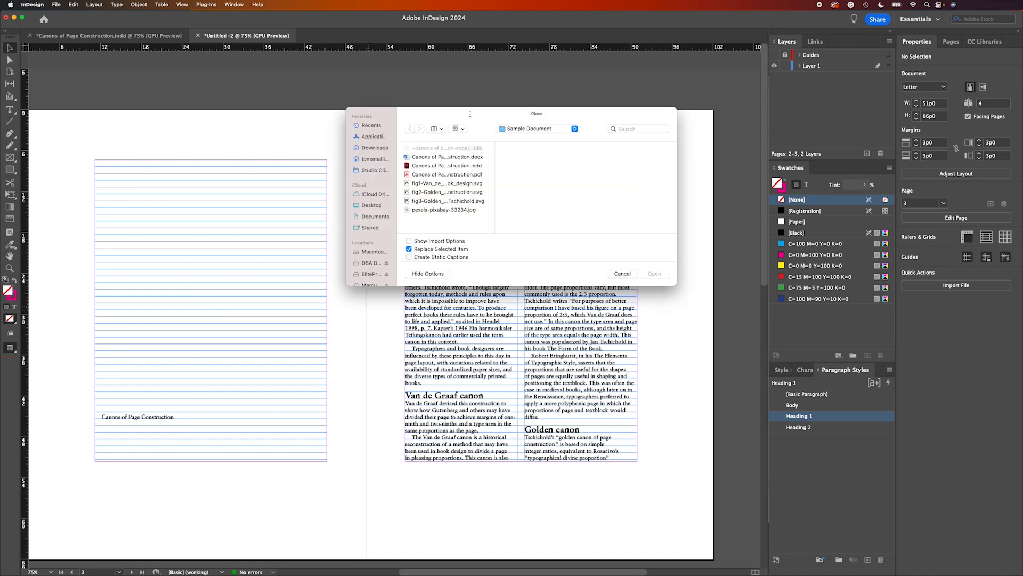
{"action": "left_click", "coordinate": [465, 183]}
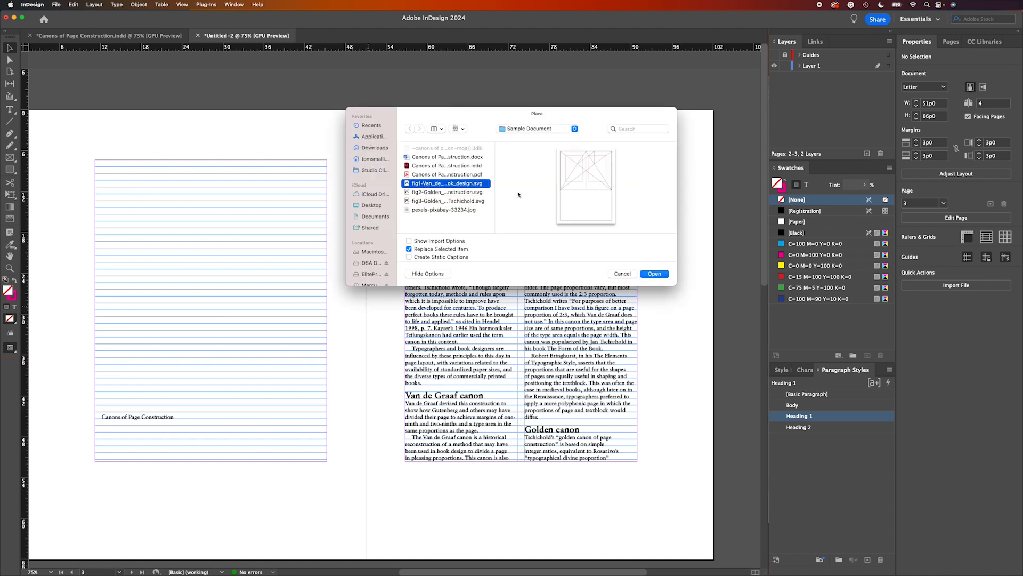
{"action": "left_click", "coordinate": [654, 274]}
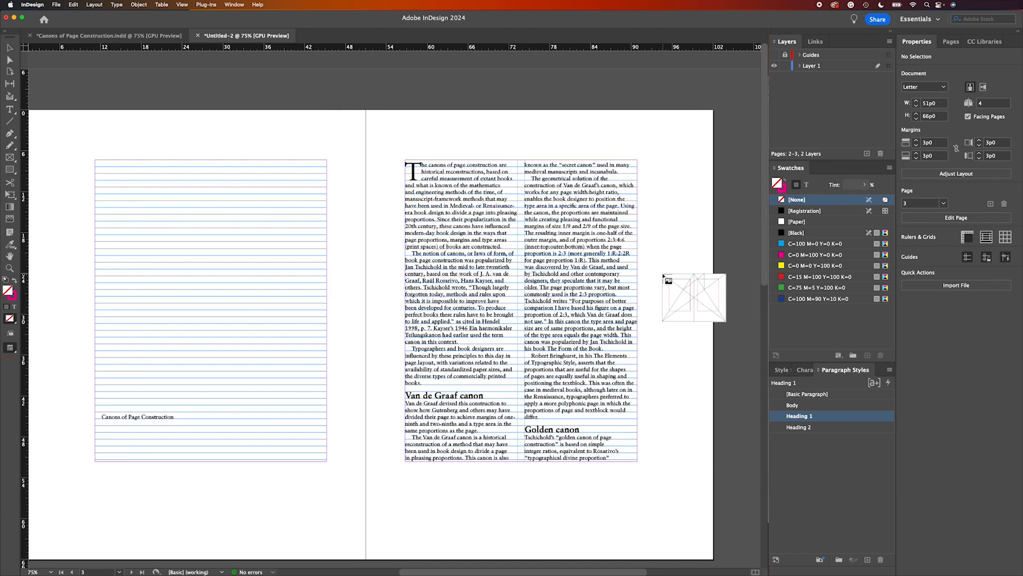
{"action": "left_click_drag", "start_coordinate": [524, 160], "coordinate": [637, 230]}
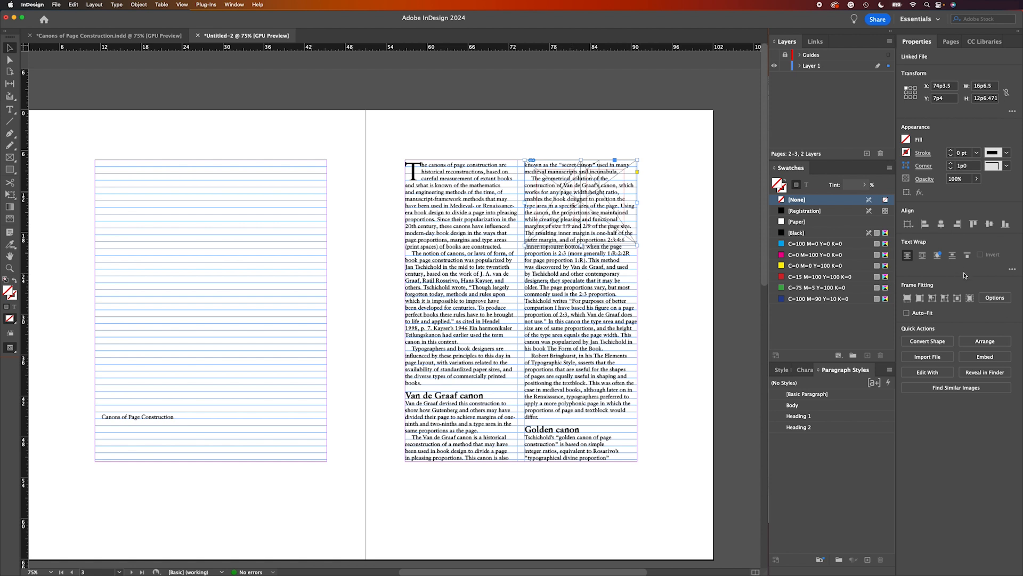
{"action": "left_click", "coordinate": [923, 257]}
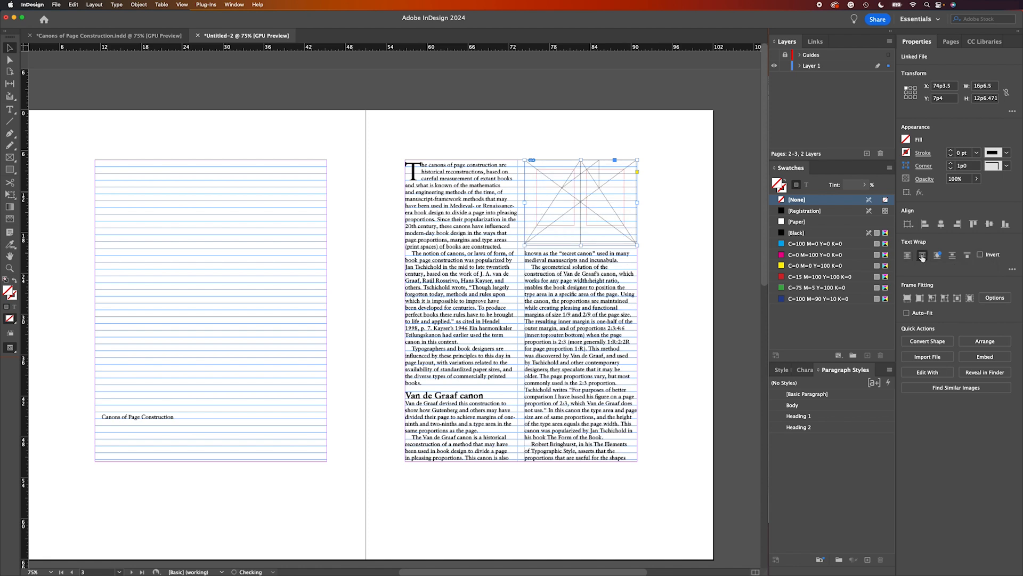
Step: Copy the Figure 1 caption text from page 5's second column, and delete it there together with its Figure 1 label
{"action": "left_click", "coordinate": [664, 257]}
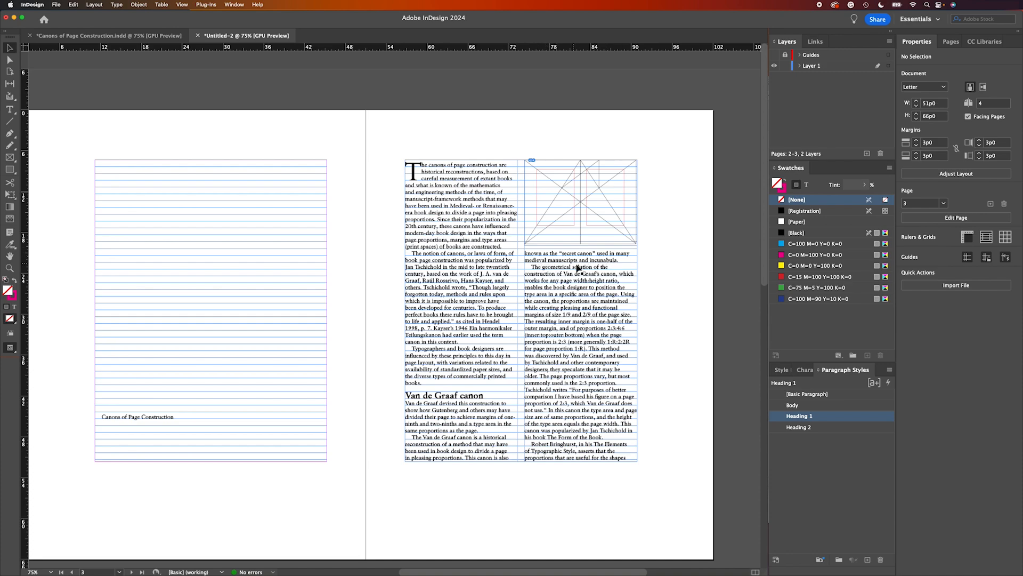
{"action": "scroll", "coordinate": [511, 375], "scroll_direction": "down", "scroll_amount": 5}
{"action": "scroll", "coordinate": [490, 399], "scroll_direction": "down", "scroll_amount": 3}
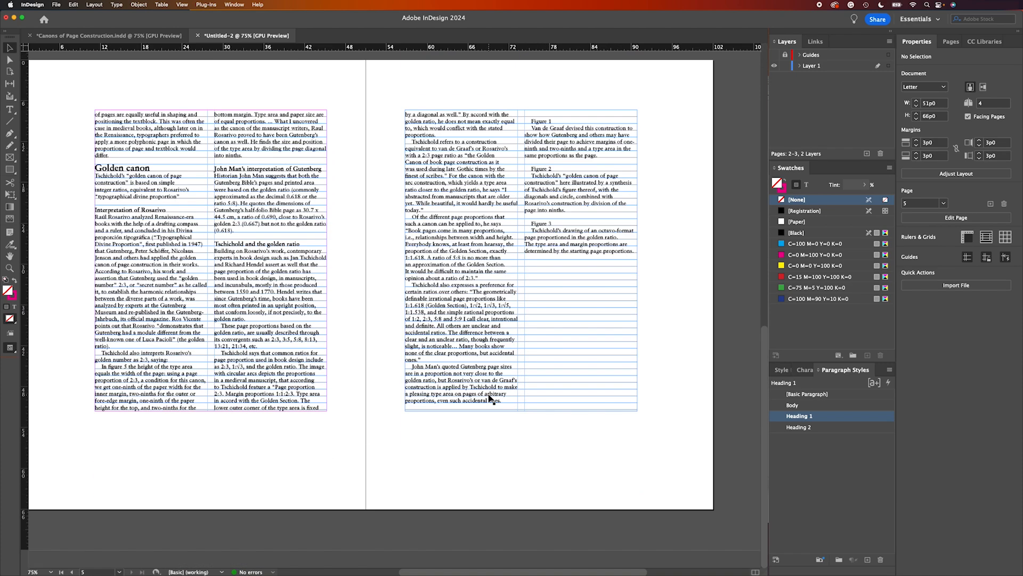
{"action": "double_click", "coordinate": [593, 157]}
{"action": "left_click_drag", "start_coordinate": [602, 155], "coordinate": [529, 129]}
{"action": "key", "text": "super+c"}
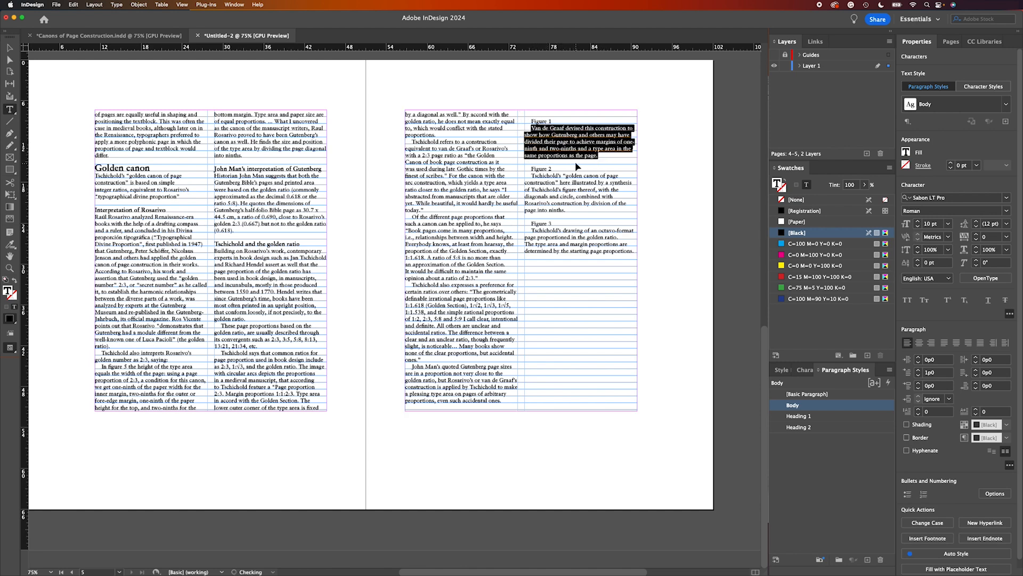
{"action": "key", "text": "BackSpace"}
{"action": "left_click_drag", "start_coordinate": [538, 133], "coordinate": [528, 119]}
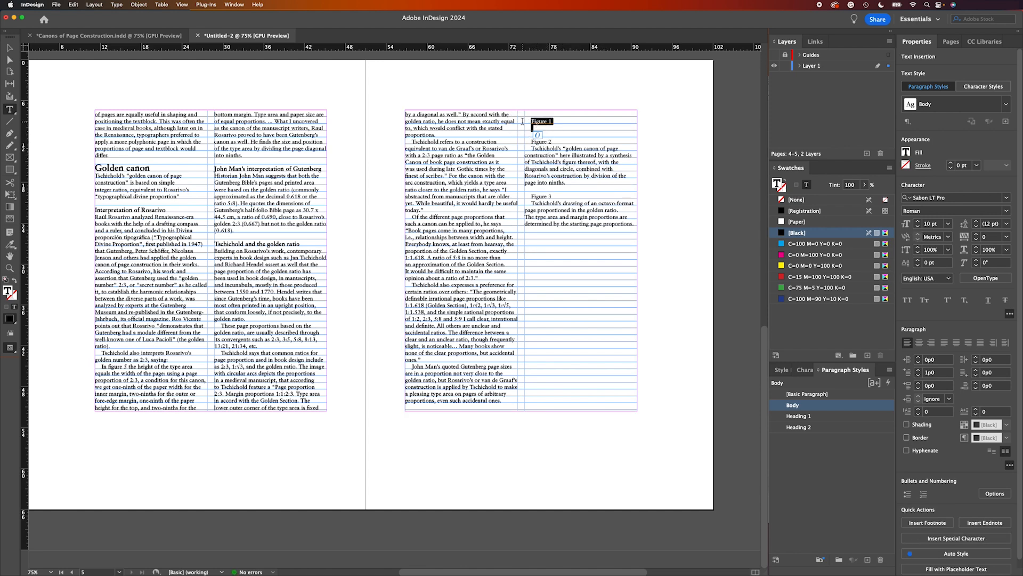
{"action": "key", "text": "BackSpace"}
{"action": "key", "text": "Escape"}
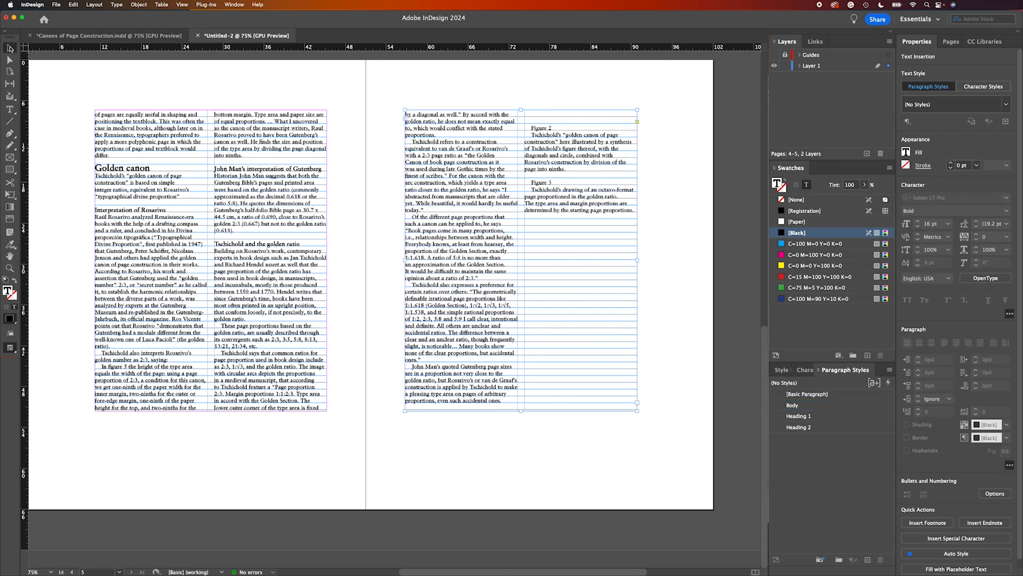
{"action": "left_click", "coordinate": [667, 201]}
Step: Draw a text frame about 8p11 by 12p6 in page 3's outer margin beside the figure, and paste the caption into it
{"action": "key", "text": "z"}
{"action": "scroll", "coordinate": [659, 152], "scroll_direction": "up", "scroll_amount": 15}
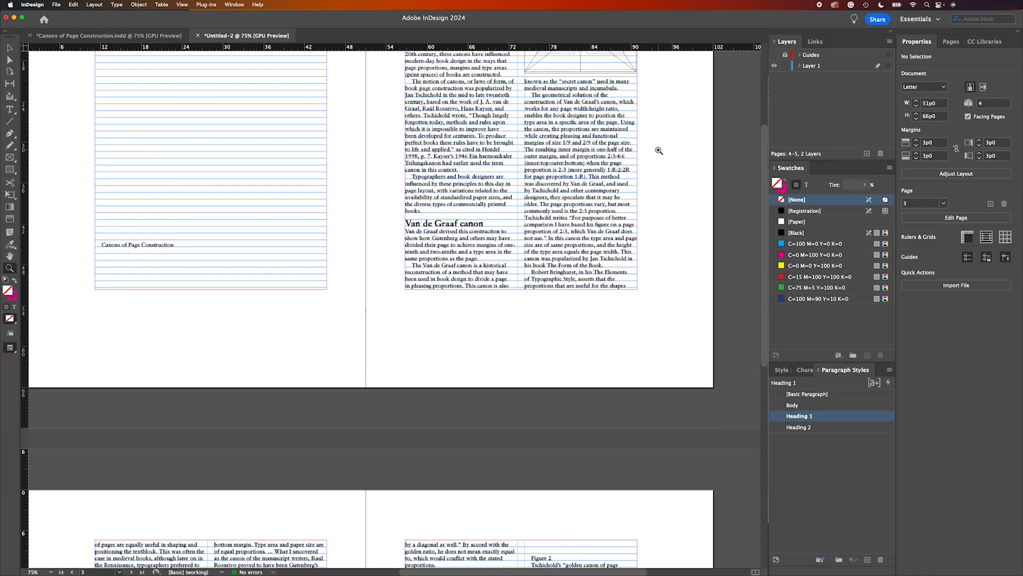
{"action": "left_click", "coordinate": [659, 151]}
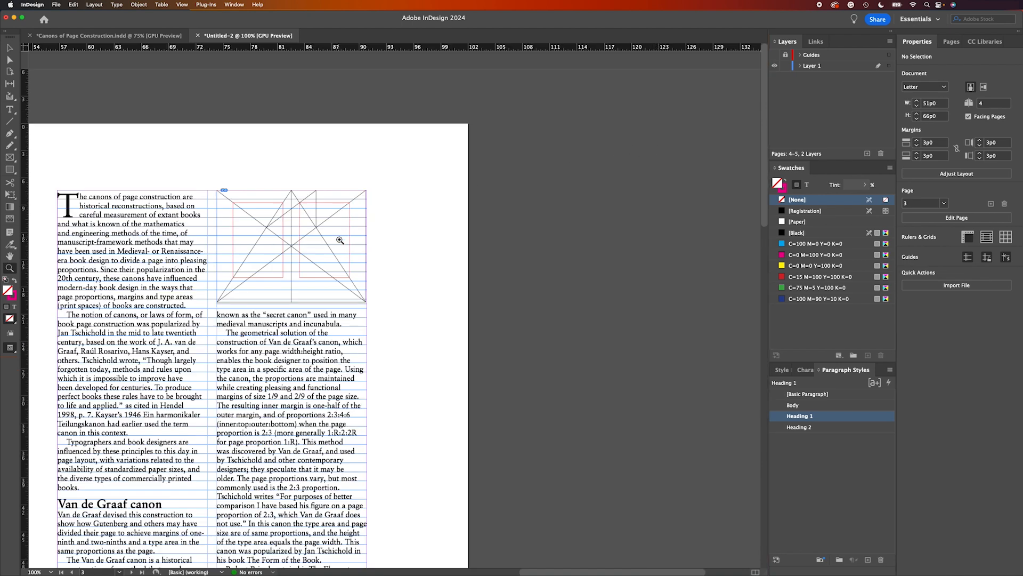
{"action": "left_click", "coordinate": [8, 110]}
{"action": "left_click_drag", "start_coordinate": [371, 190], "coordinate": [450, 305]}
{"action": "key", "text": "super+v"}
Step: Create a paragraph style named Caption based on Body for the pasted text, with font style Italic and size 8 pt
{"action": "key", "text": "super+a"}
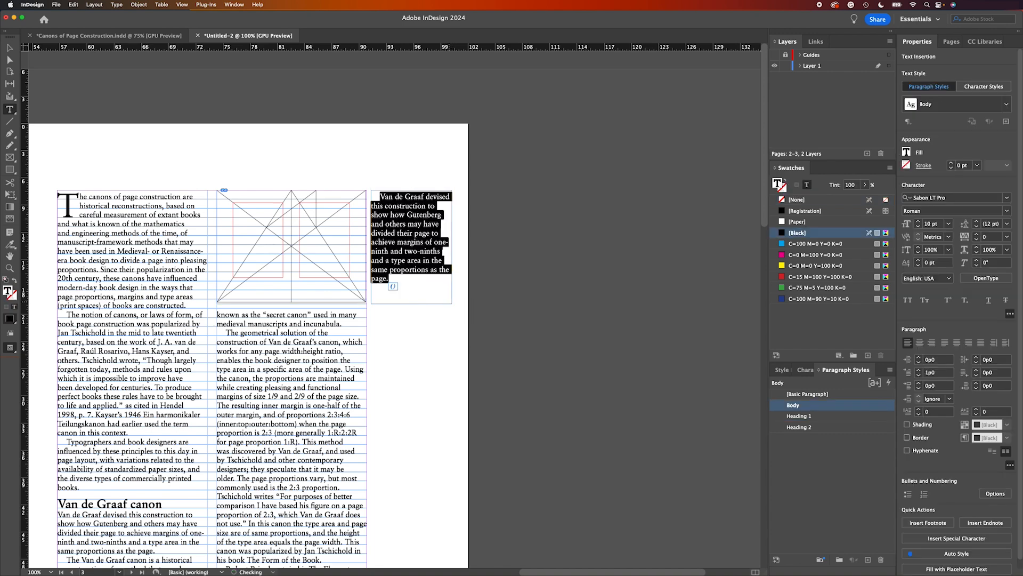
{"action": "left_click", "coordinate": [890, 370]}
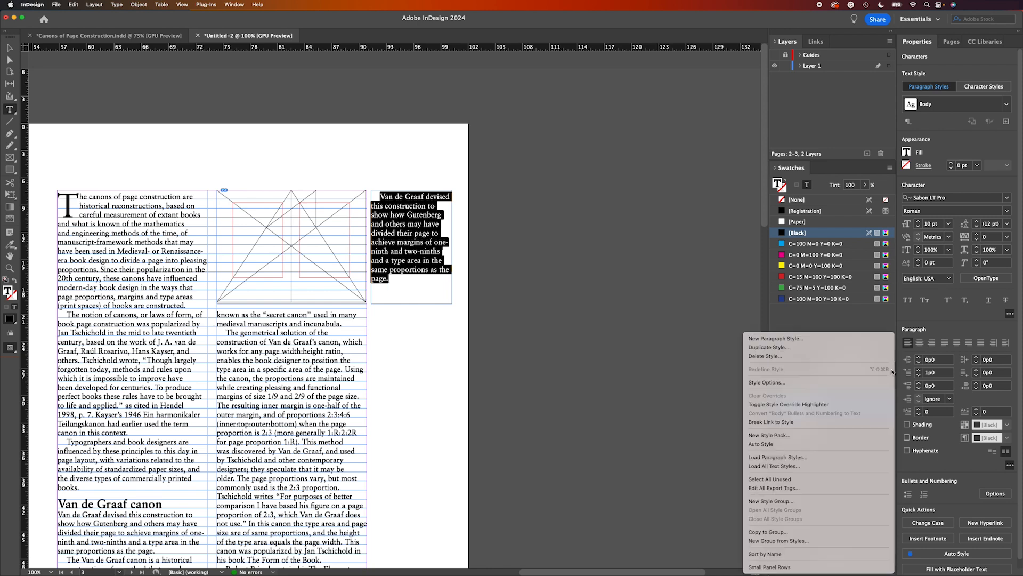
{"action": "left_click", "coordinate": [783, 338]}
{"action": "type", "text": "Caption"}
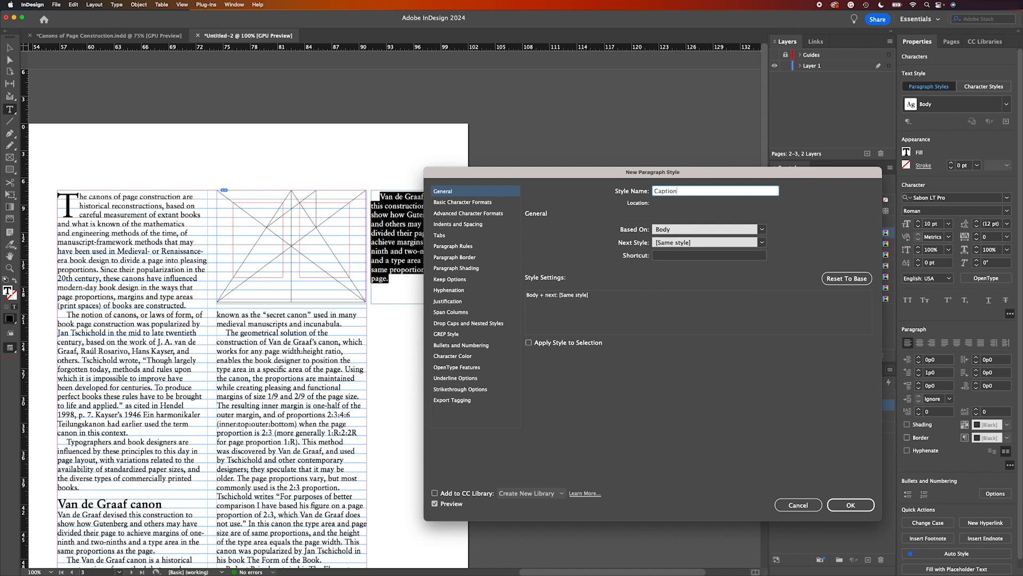
{"action": "left_click", "coordinate": [473, 203]}
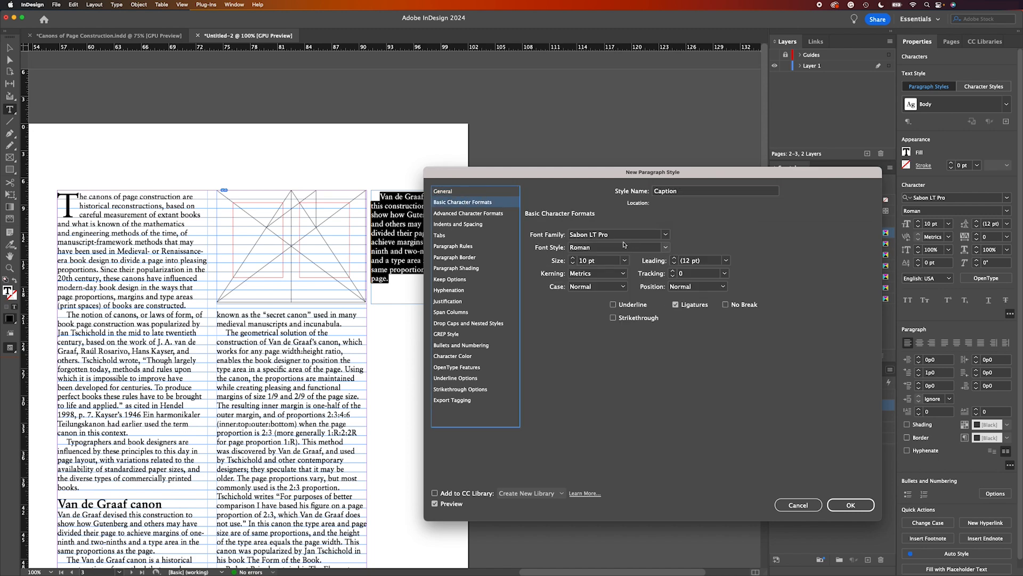
{"action": "left_click", "coordinate": [667, 247]}
{"action": "left_click", "coordinate": [601, 268]}
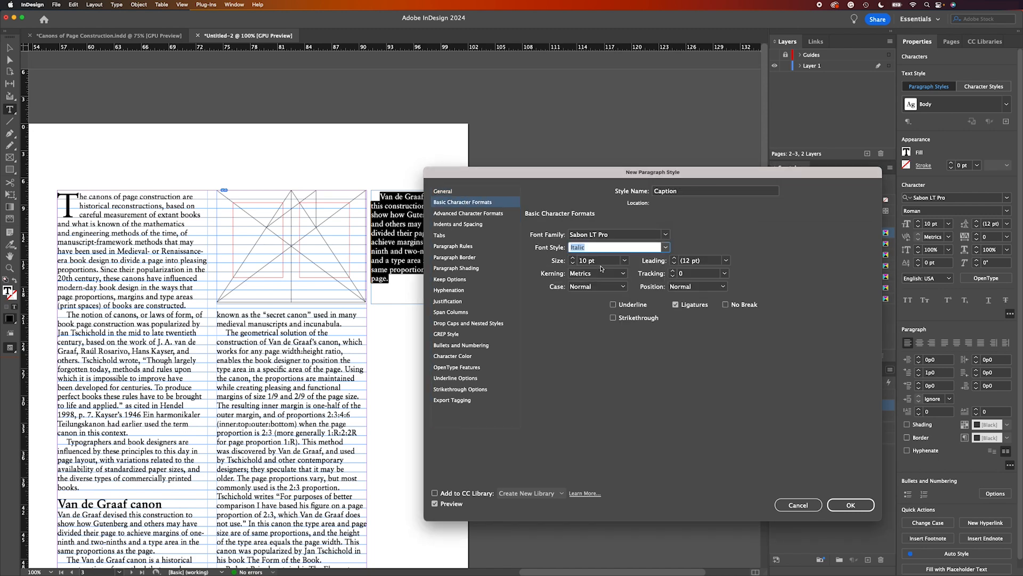
{"action": "left_click", "coordinate": [573, 263]}
{"action": "left_click", "coordinate": [573, 263]}
Step: Set the new Caption style's first-line indent to 0, save the style and apply it to the caption beside the figure
{"action": "left_click", "coordinate": [458, 224]}
{"action": "left_click_drag", "start_coordinate": [615, 290], "coordinate": [579, 291]}
{"action": "type", "text": "0"}
{"action": "key", "text": "Tab"}
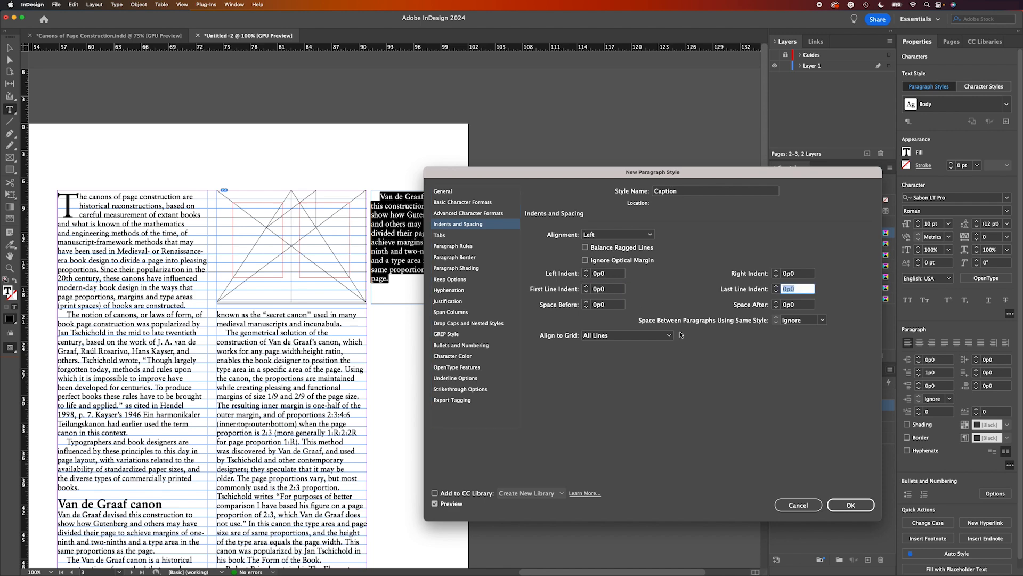
{"action": "left_click", "coordinate": [850, 504]}
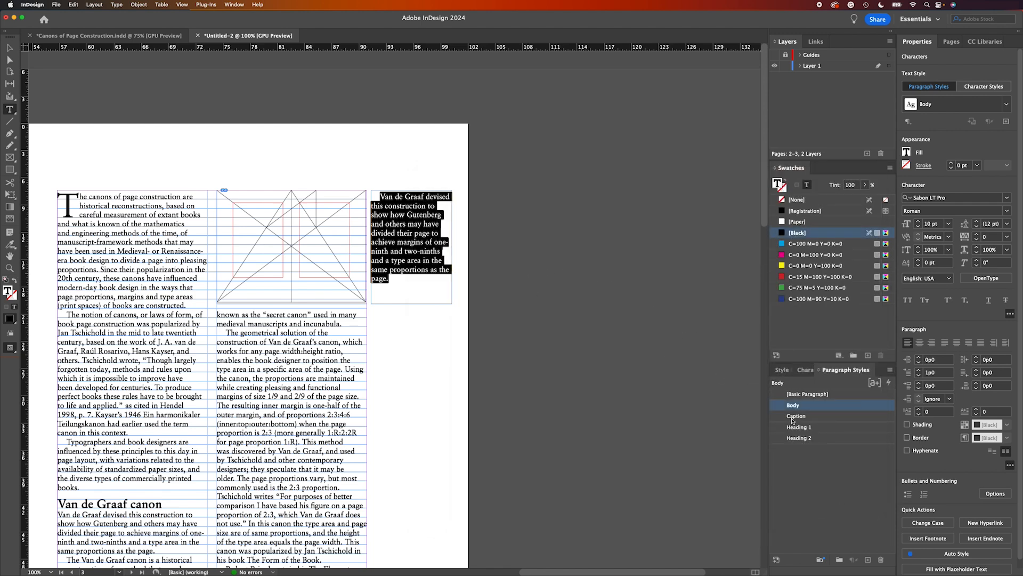
{"action": "left_click", "coordinate": [793, 418]}
{"action": "left_click", "coordinate": [9, 48]}
{"action": "left_click", "coordinate": [310, 147]}
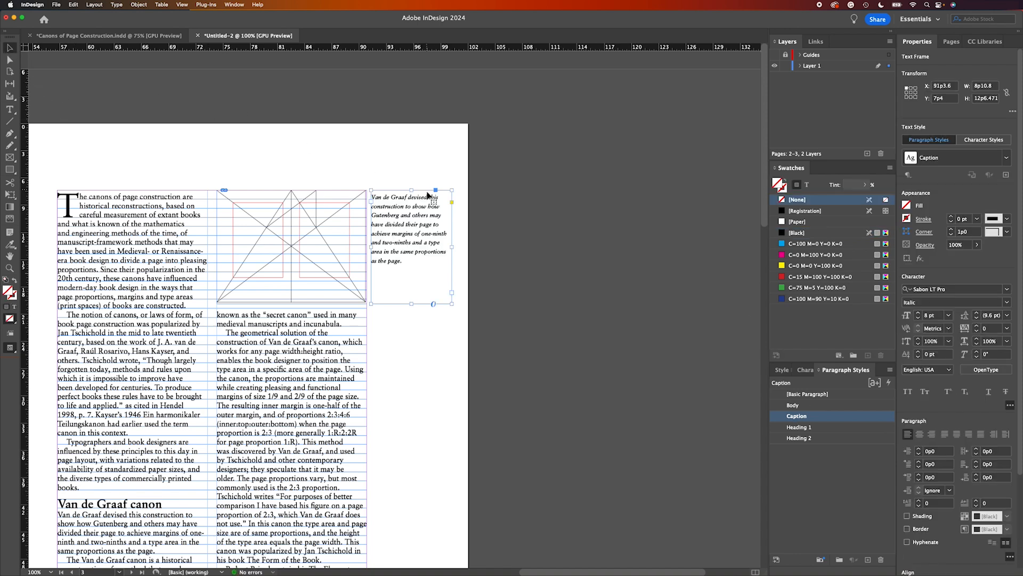
Step: Edit the Caption paragraph style so that Align to Grid applies to First Line Only, and deselect the caption frame
{"action": "left_click", "coordinate": [415, 258]}
{"action": "double_click", "coordinate": [789, 419]}
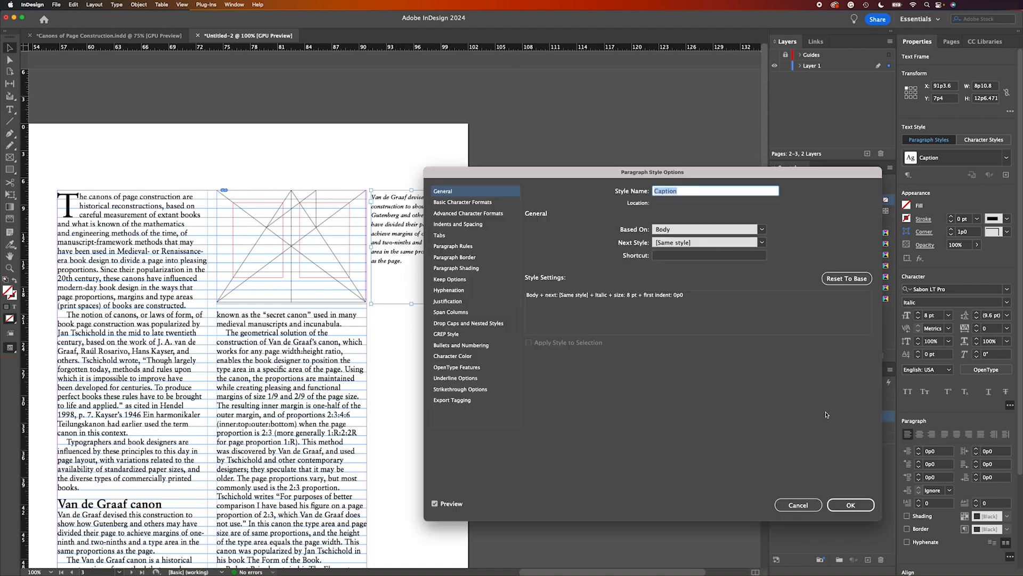
{"action": "left_click", "coordinate": [453, 202]}
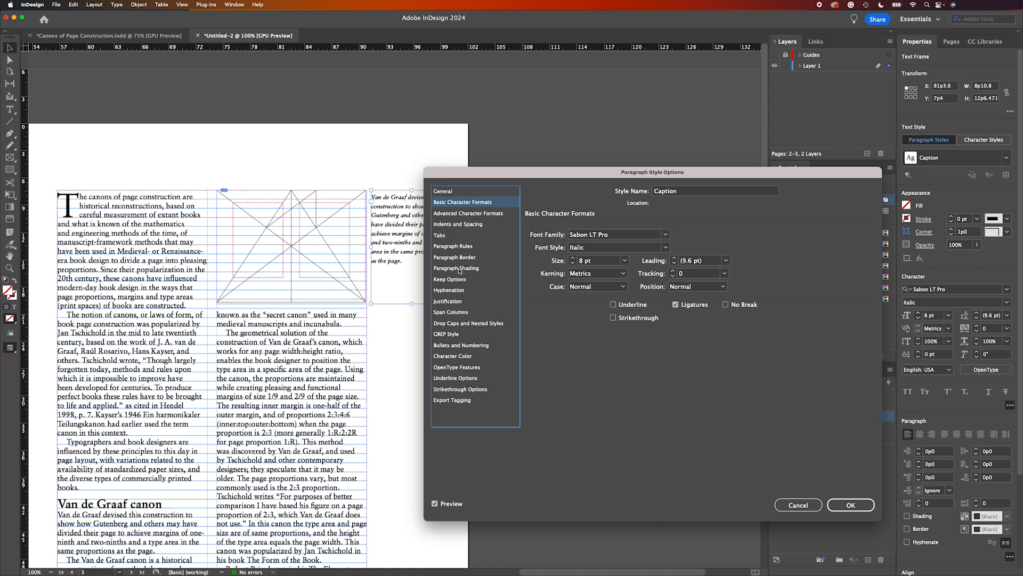
{"action": "left_click", "coordinate": [458, 224]}
{"action": "left_click", "coordinate": [620, 334]}
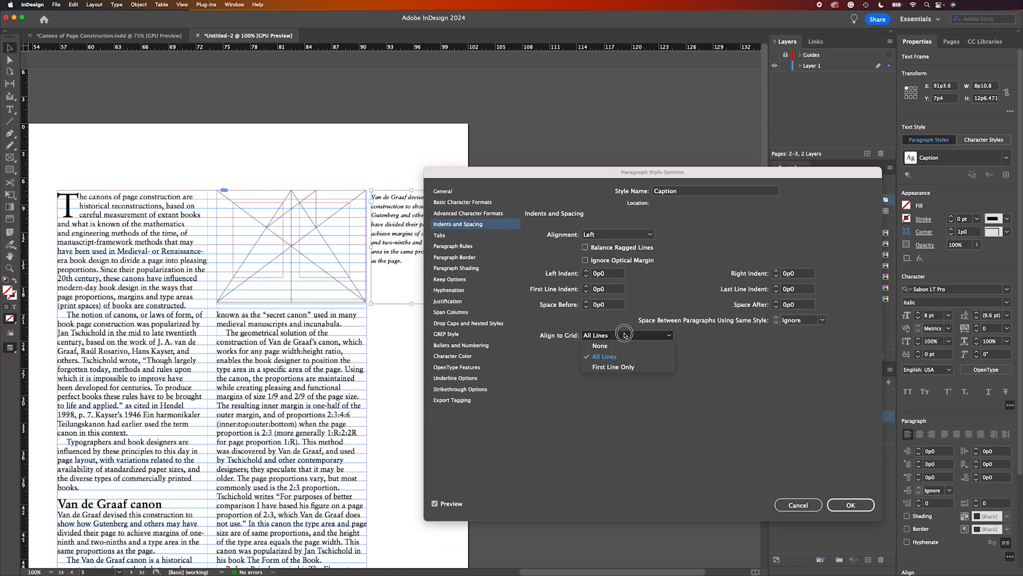
{"action": "left_click", "coordinate": [621, 367]}
{"action": "left_click", "coordinate": [851, 505]}
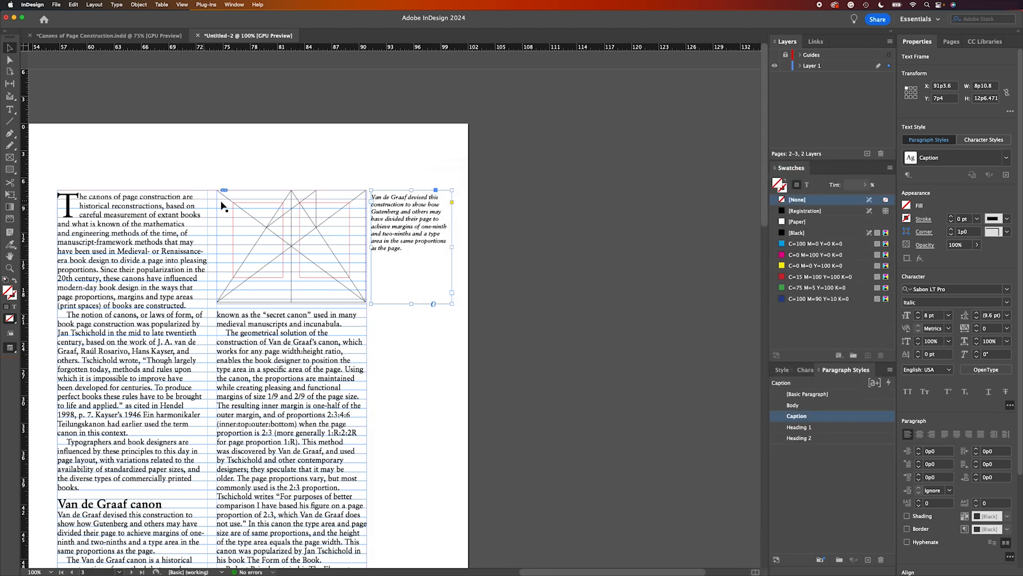
{"action": "left_click", "coordinate": [544, 266]}
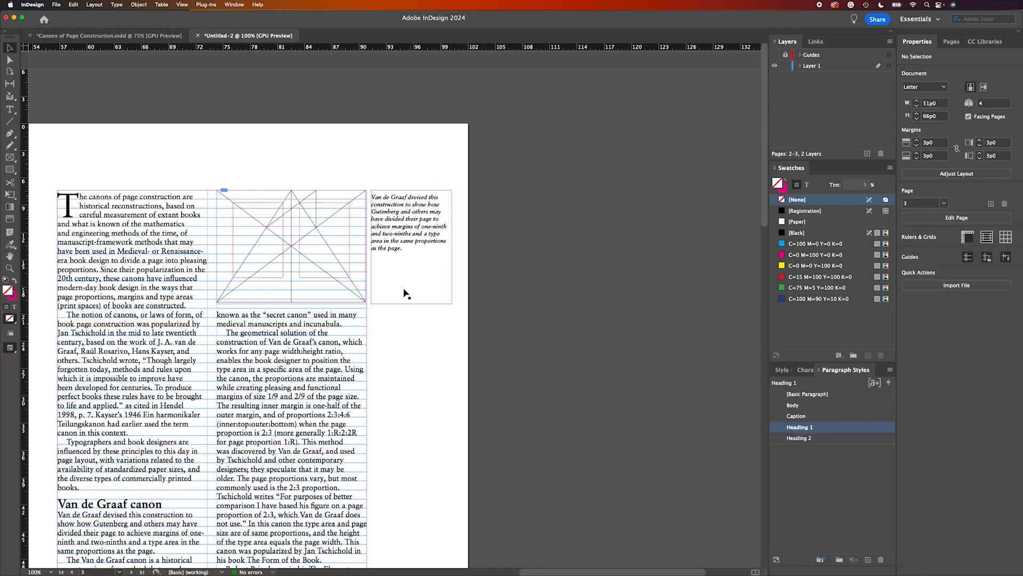
Step: Place the circle-and-grid figure across page 4's first column above Interpretation of Rosarivo, and wrap the text around its bounding box
{"action": "scroll", "coordinate": [479, 282], "scroll_direction": "left", "scroll_amount": 5}
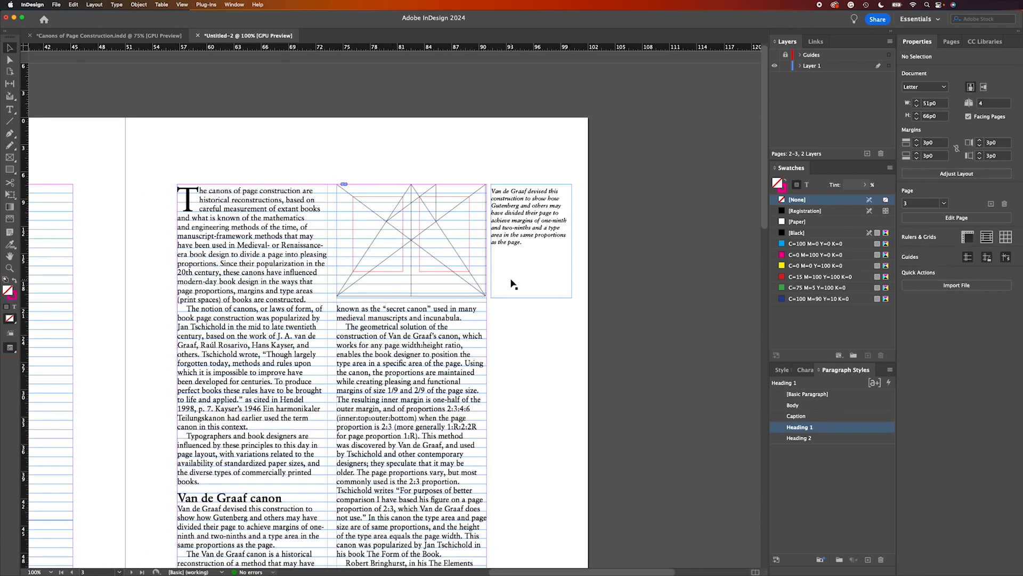
{"action": "key", "text": "super+minus"}
{"action": "scroll", "coordinate": [491, 270], "scroll_direction": "down", "scroll_amount": 10}
{"action": "scroll", "coordinate": [492, 270], "scroll_direction": "left", "scroll_amount": 3}
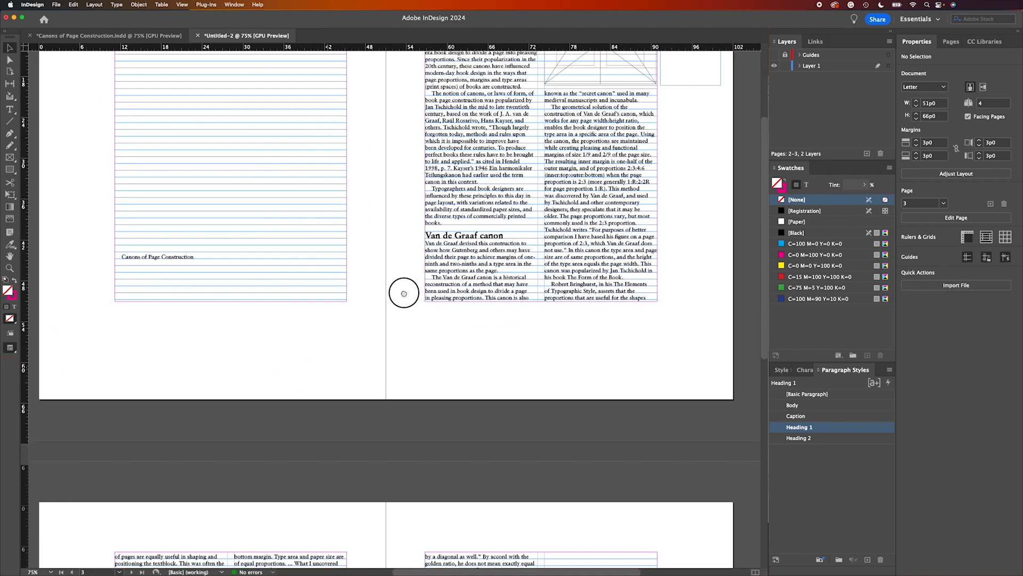
{"action": "scroll", "coordinate": [398, 323], "scroll_direction": "down", "scroll_amount": 10}
{"action": "scroll", "coordinate": [397, 323], "scroll_direction": "left", "scroll_amount": 3}
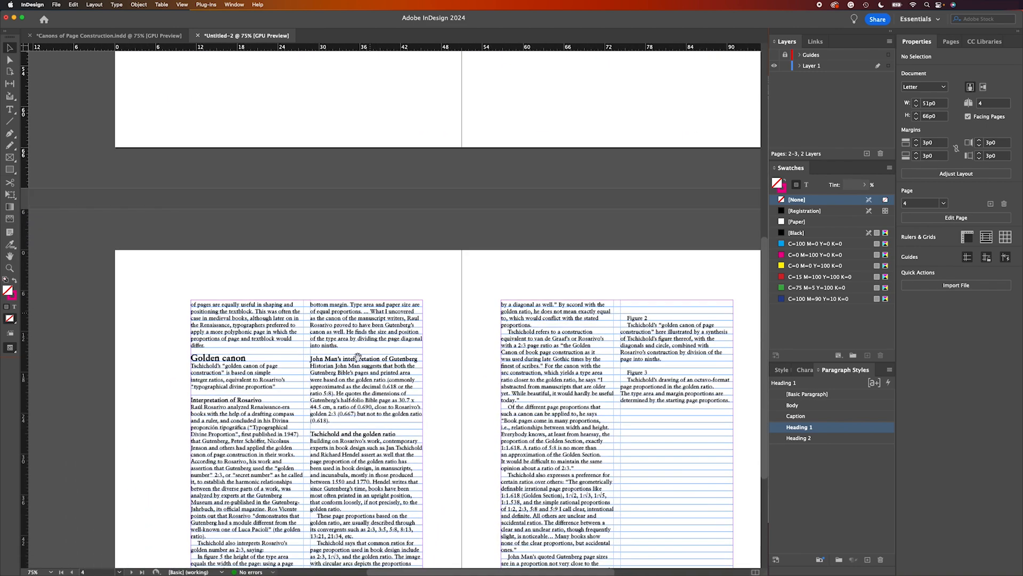
{"action": "left_click", "coordinate": [188, 308]}
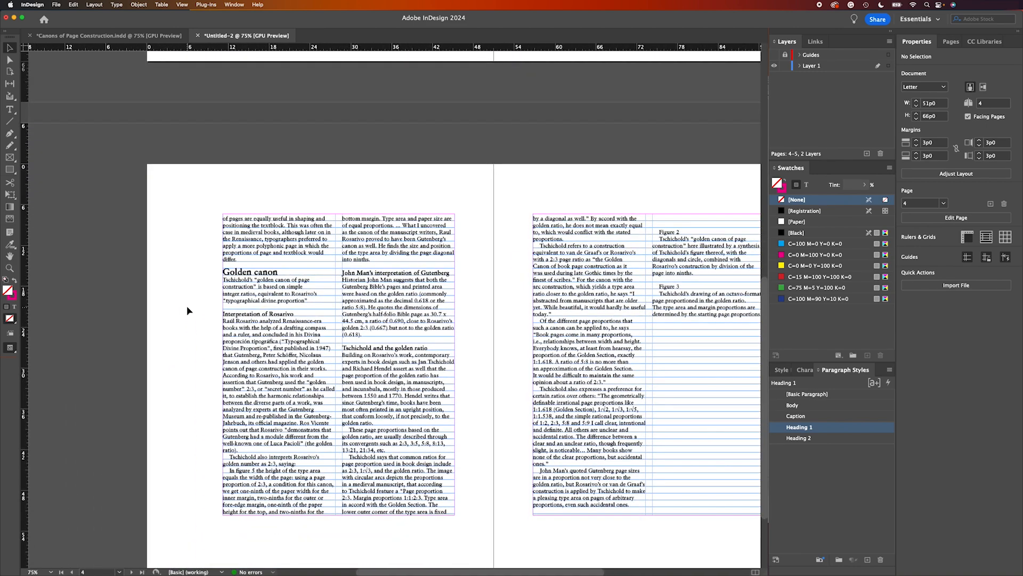
{"action": "key", "text": "super+d"}
{"action": "double_click", "coordinate": [440, 192]}
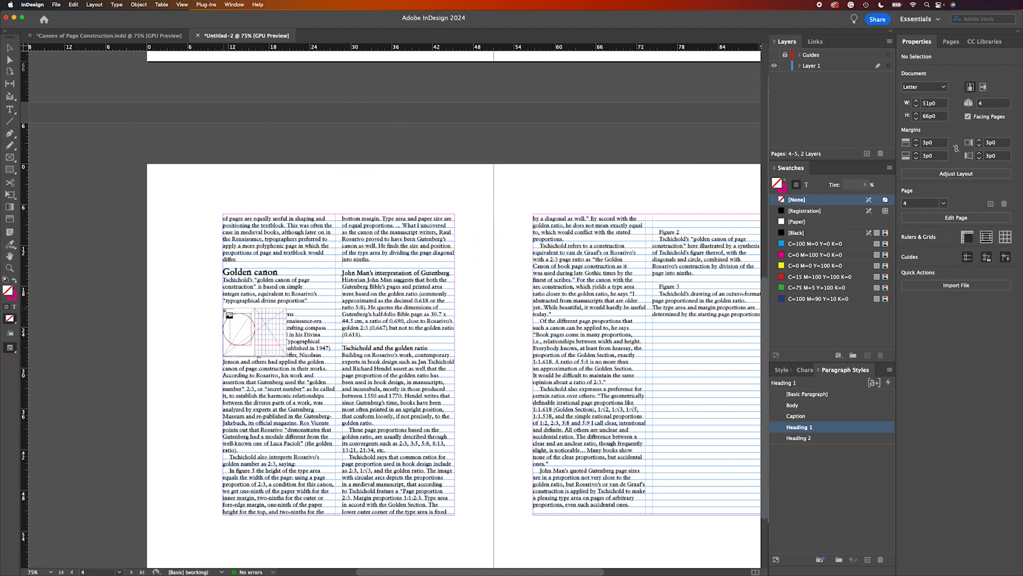
{"action": "left_click_drag", "start_coordinate": [223, 309], "coordinate": [337, 369]}
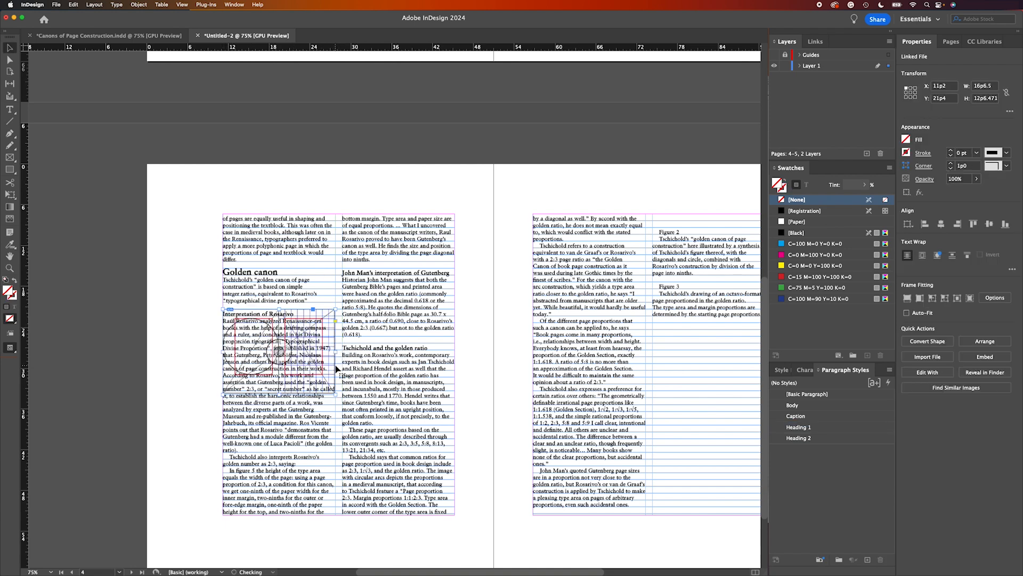
{"action": "left_click", "coordinate": [922, 256]}
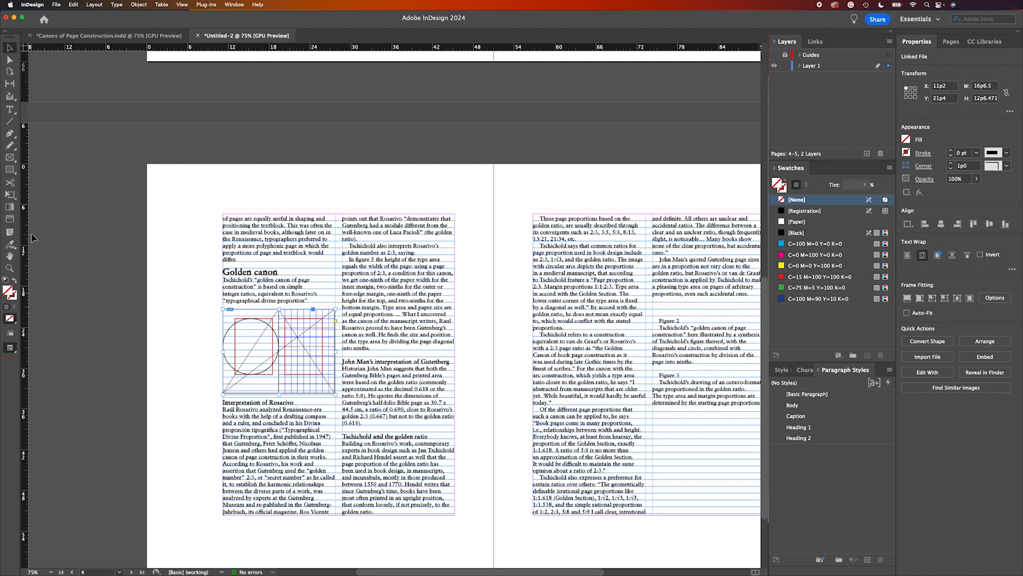
Step: Move the Figure 2 caption text from page 5 into a new text frame in page 4's outer margin, level with the figure
{"action": "double_click", "coordinate": [699, 361]}
{"action": "left_click_drag", "start_coordinate": [699, 362], "coordinate": [659, 327]}
{"action": "key", "text": "super+c"}
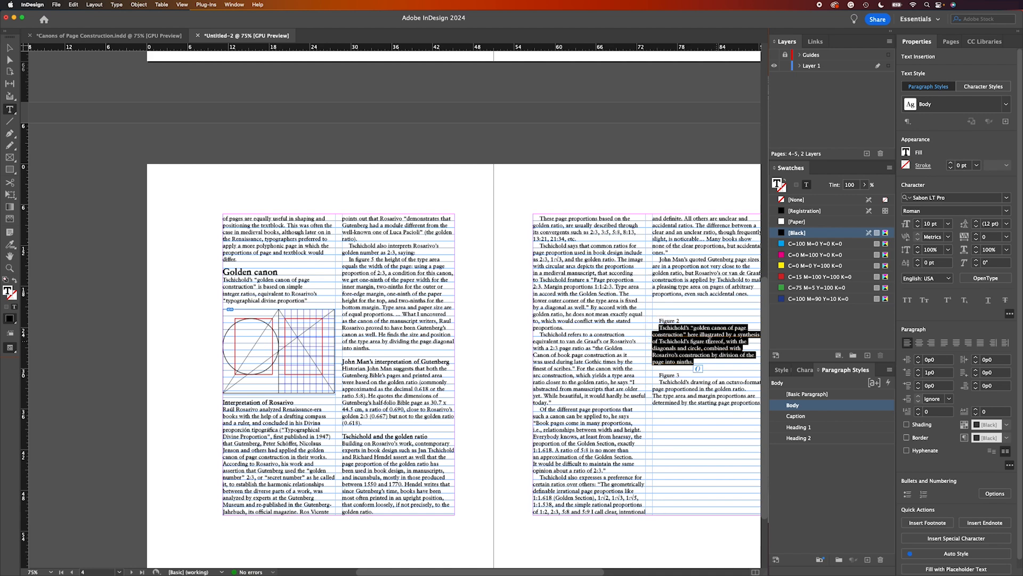
{"action": "key", "text": "BackSpace"}
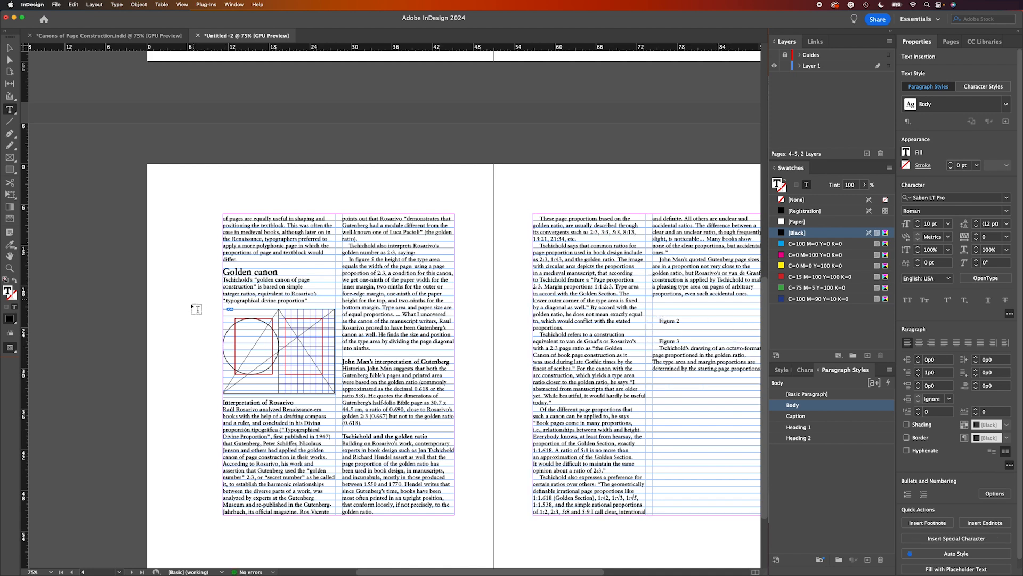
{"action": "left_click_drag", "start_coordinate": [156, 309], "coordinate": [222, 395]}
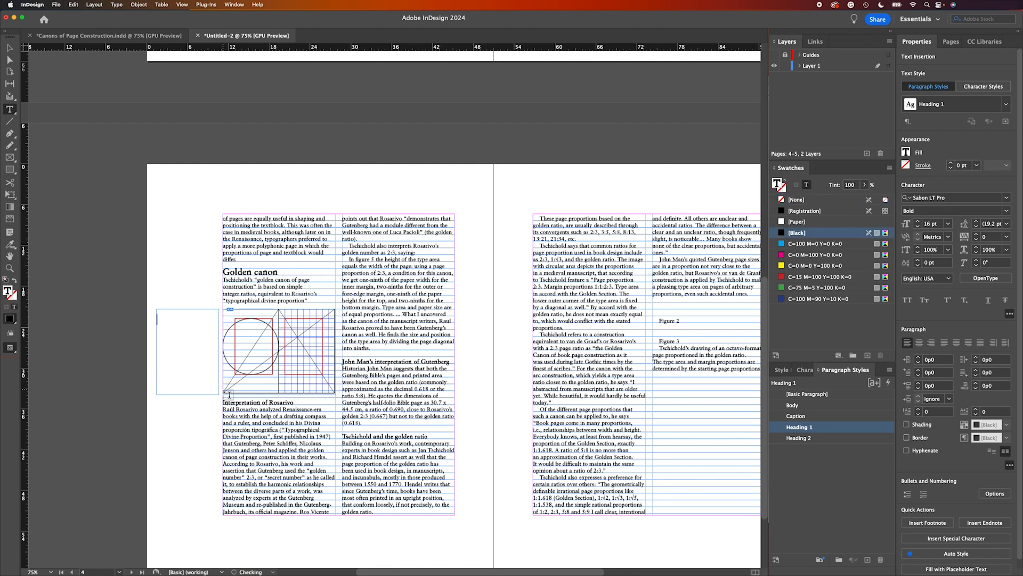
{"action": "key", "text": "super+v"}
Step: Apply the Caption style to the page 4 caption, and narrow its frame from the outer edge to about 8p7 wide at X 2p0
{"action": "key", "text": "super+a"}
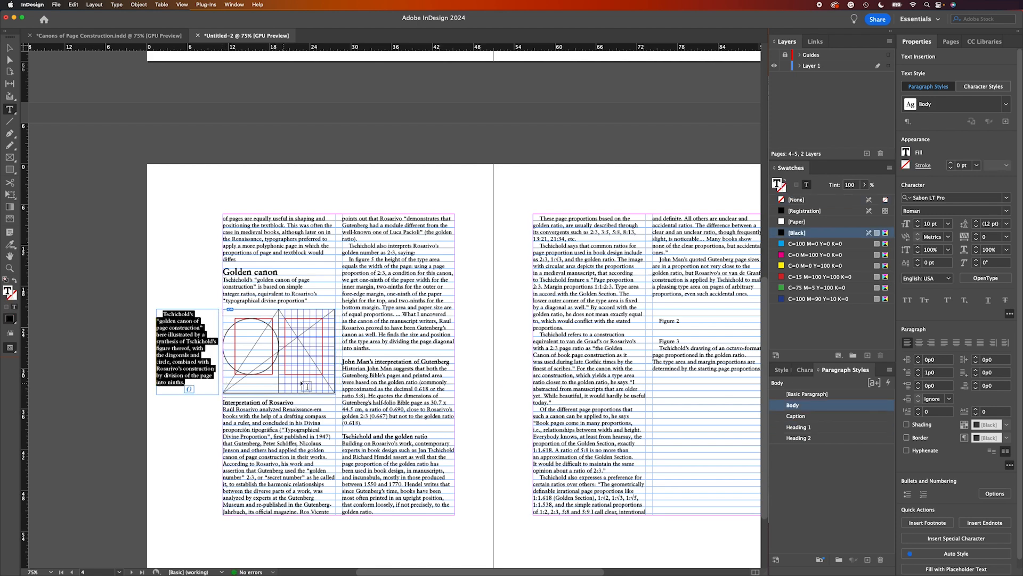
{"action": "left_click", "coordinate": [800, 415]}
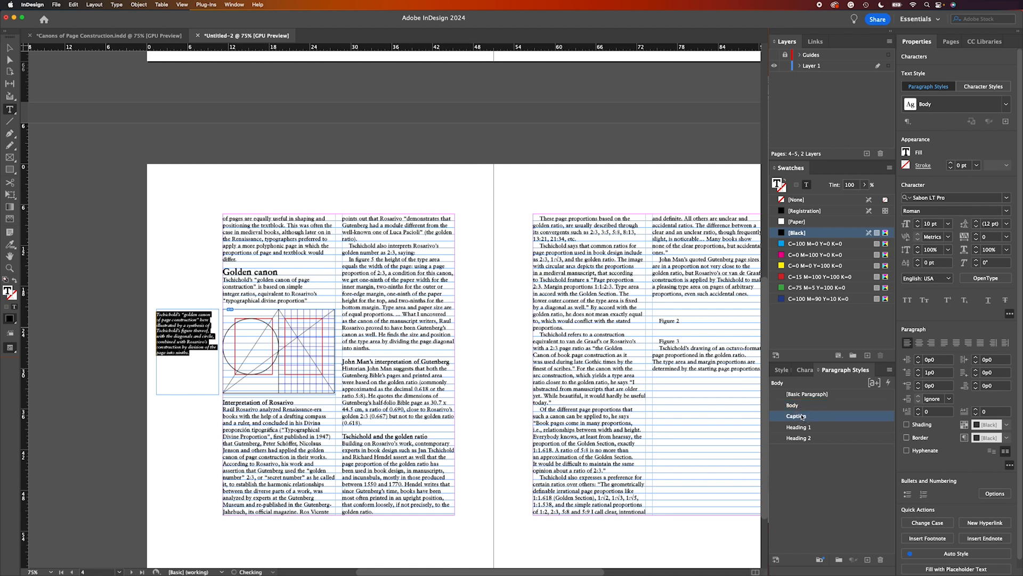
{"action": "left_click", "coordinate": [10, 48]}
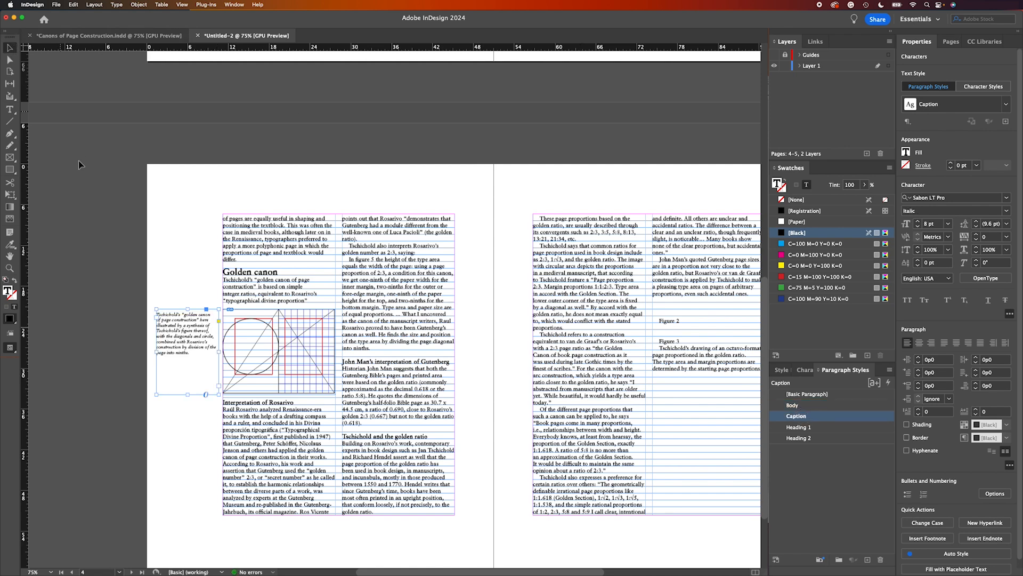
{"action": "left_click", "coordinate": [78, 161]}
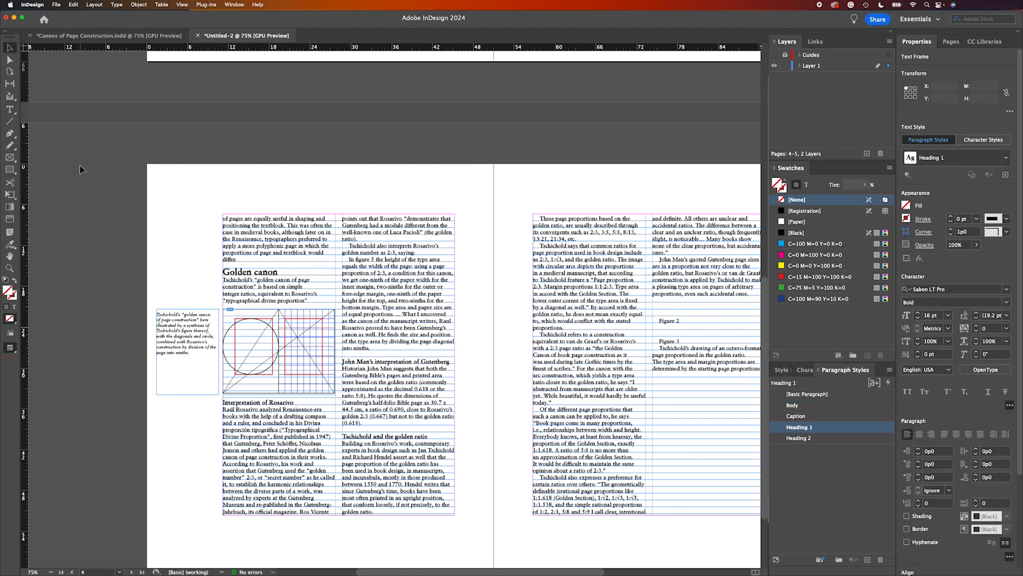
{"action": "left_click", "coordinate": [161, 352]}
{"action": "left_click_drag", "start_coordinate": [161, 352], "coordinate": [160, 351]}
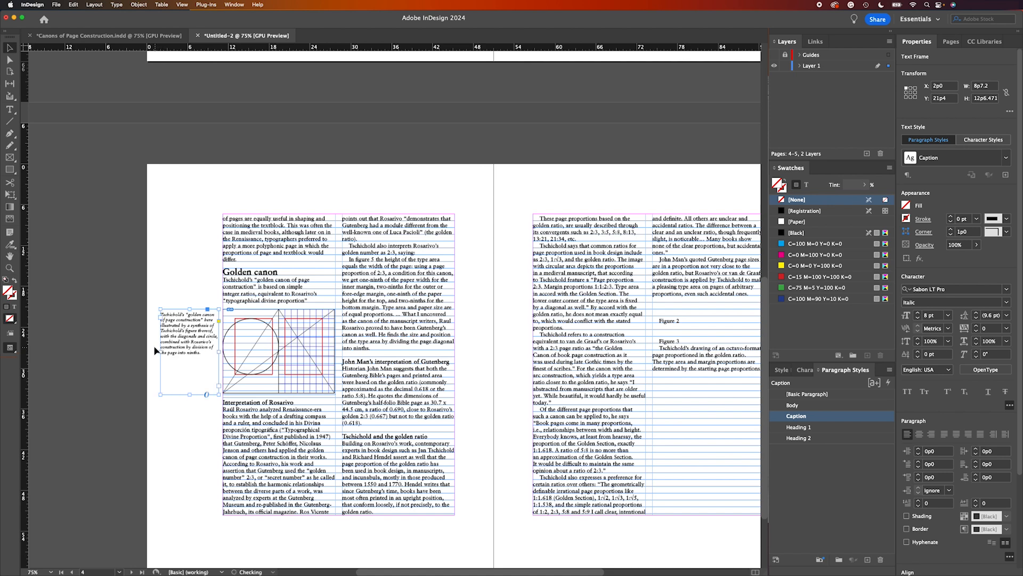
Step: Copy the Tschichold octavo-format caption text on page 5, and delete it from the column together with the leftover Figure 2 and Figure 3 labels
{"action": "left_click", "coordinate": [155, 351]}
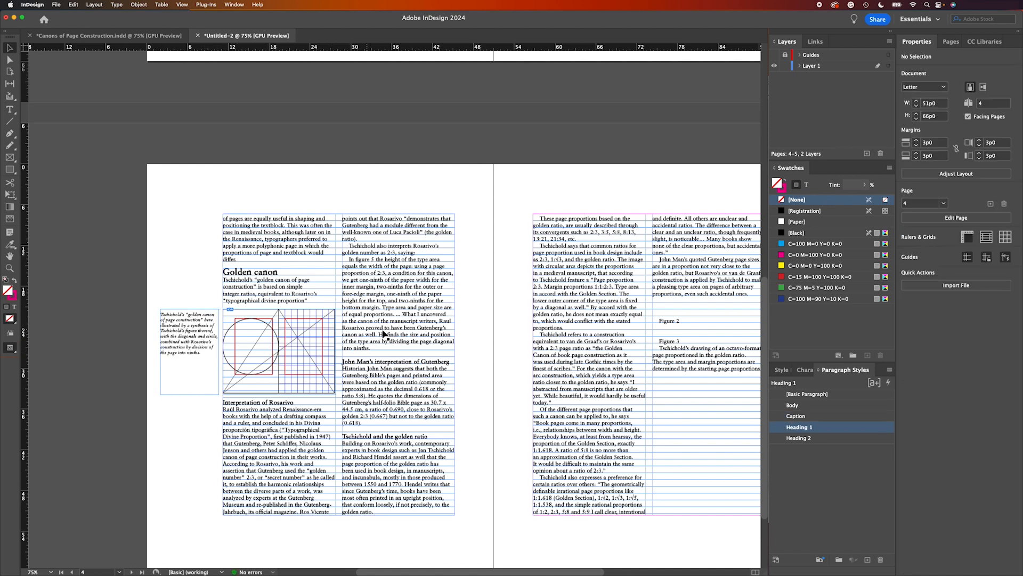
{"action": "left_click_drag", "start_coordinate": [574, 334], "coordinate": [451, 332]}
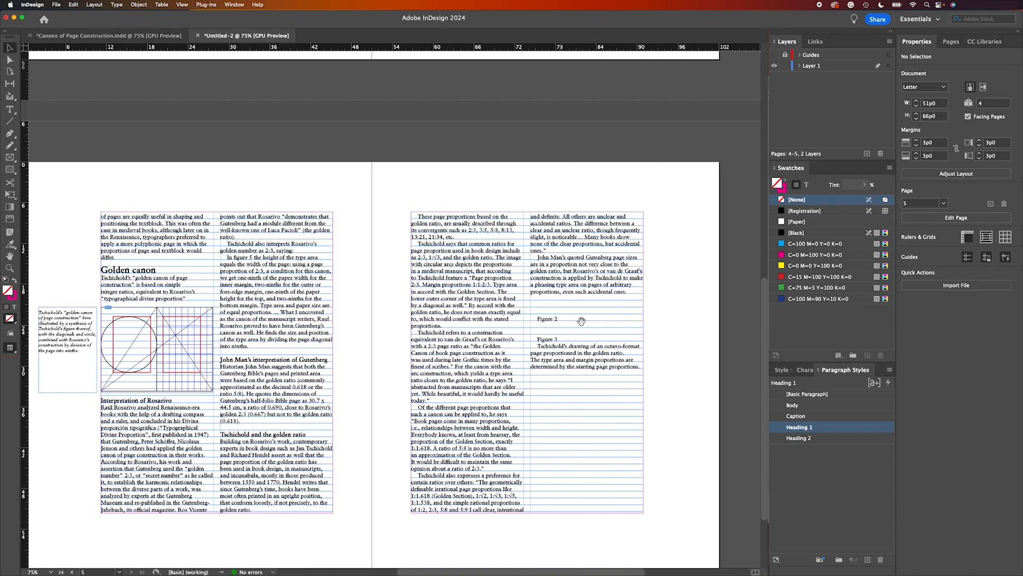
{"action": "double_click", "coordinate": [575, 351]}
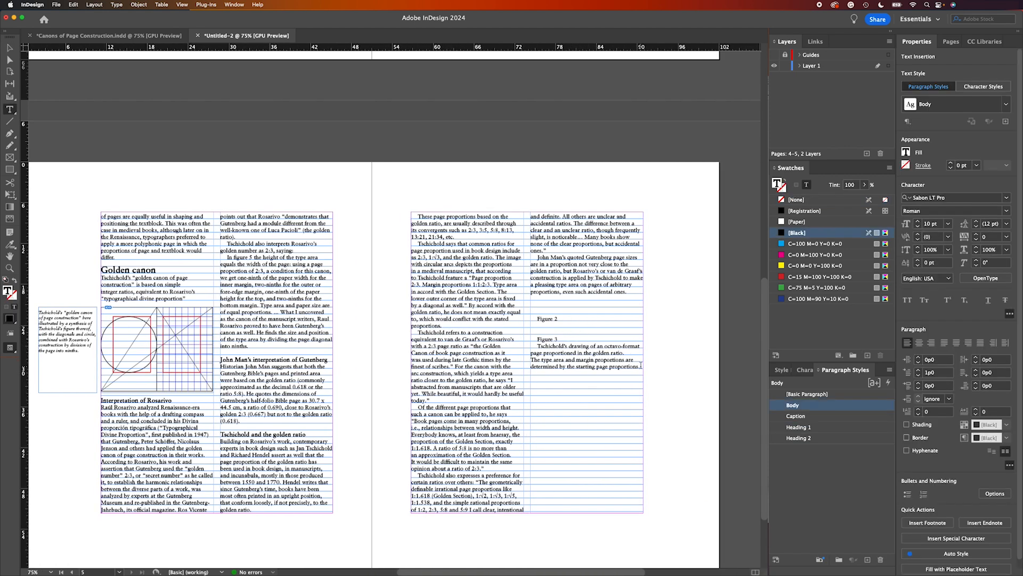
{"action": "left_click_drag", "start_coordinate": [641, 365], "coordinate": [538, 351]}
{"action": "key", "text": "super+c"}
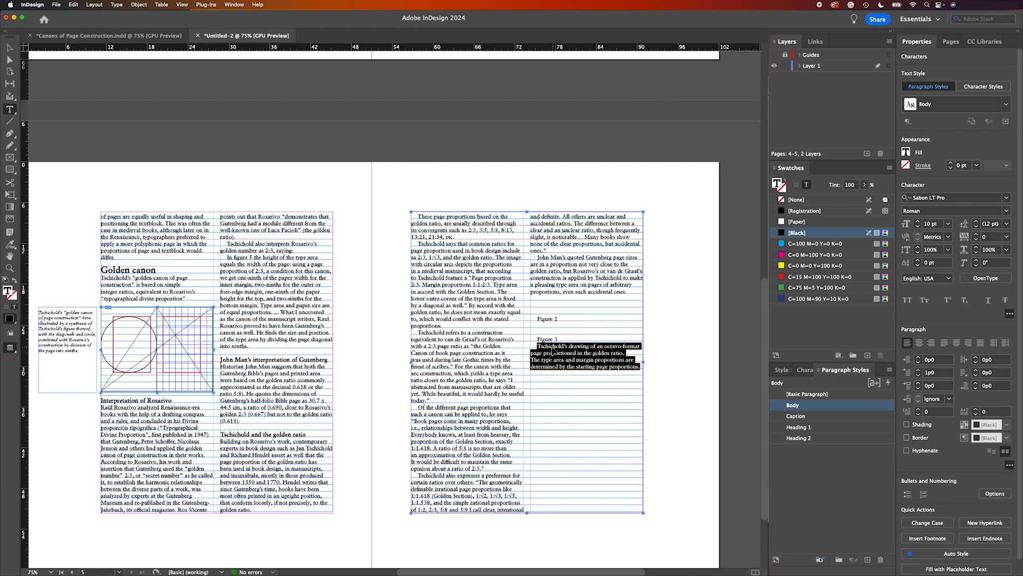
{"action": "key", "text": "BackSpace"}
{"action": "left_click_drag", "start_coordinate": [548, 347], "coordinate": [534, 303]}
{"action": "key", "text": "BackSpace"}
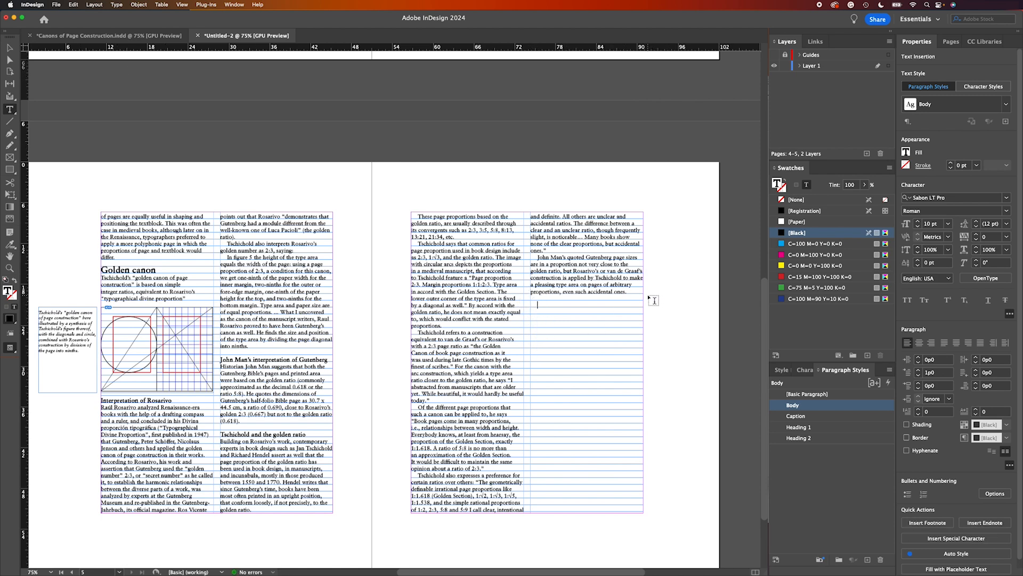
Step: Draw a text frame in page 5's outer margin beside the column's empty space, paste the copied caption, and apply the Caption style
{"action": "left_click_drag", "start_coordinate": [649, 300], "coordinate": [707, 377]}
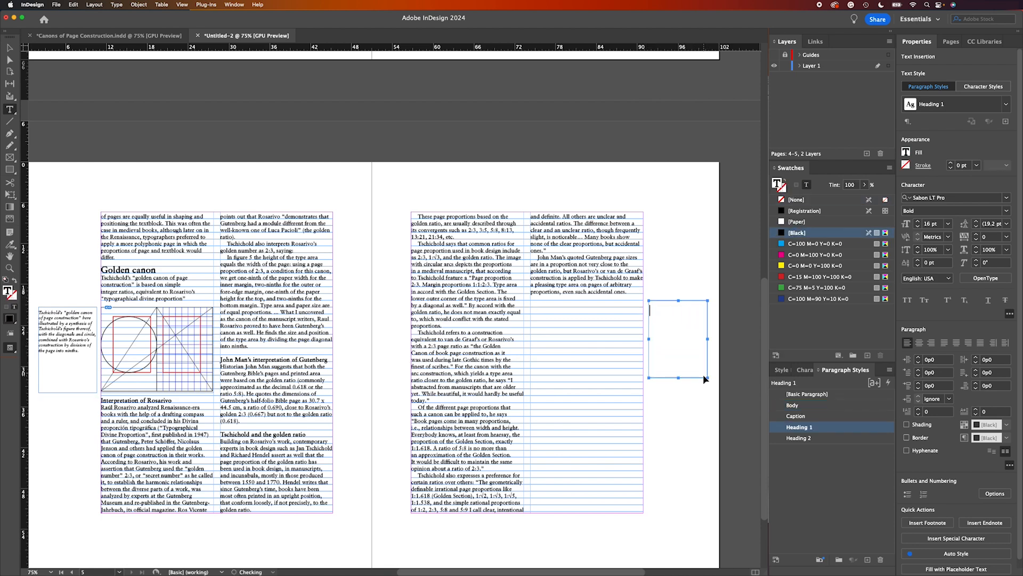
{"action": "key", "text": "super+v"}
{"action": "key", "text": "super+a"}
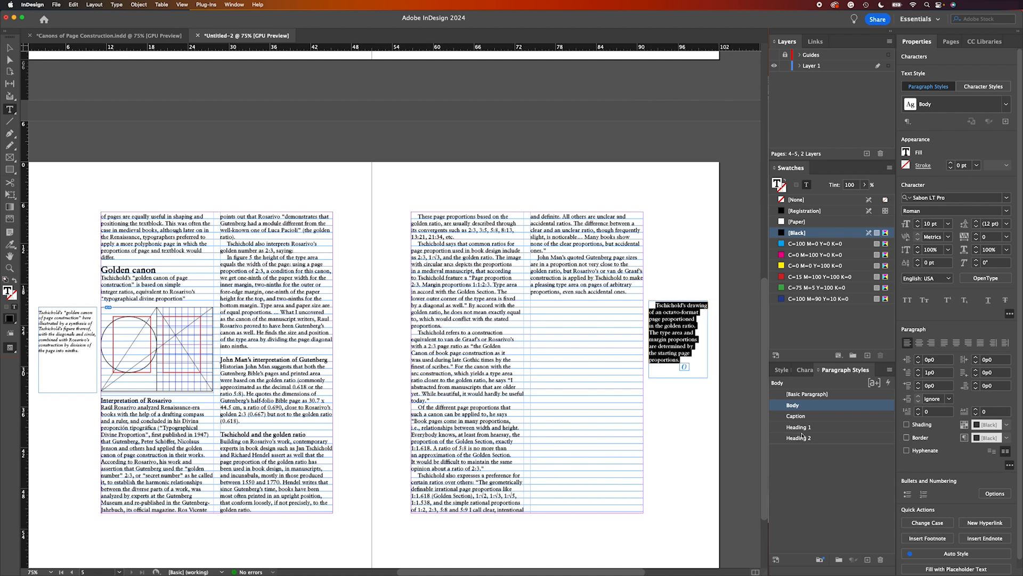
{"action": "left_click", "coordinate": [804, 416]}
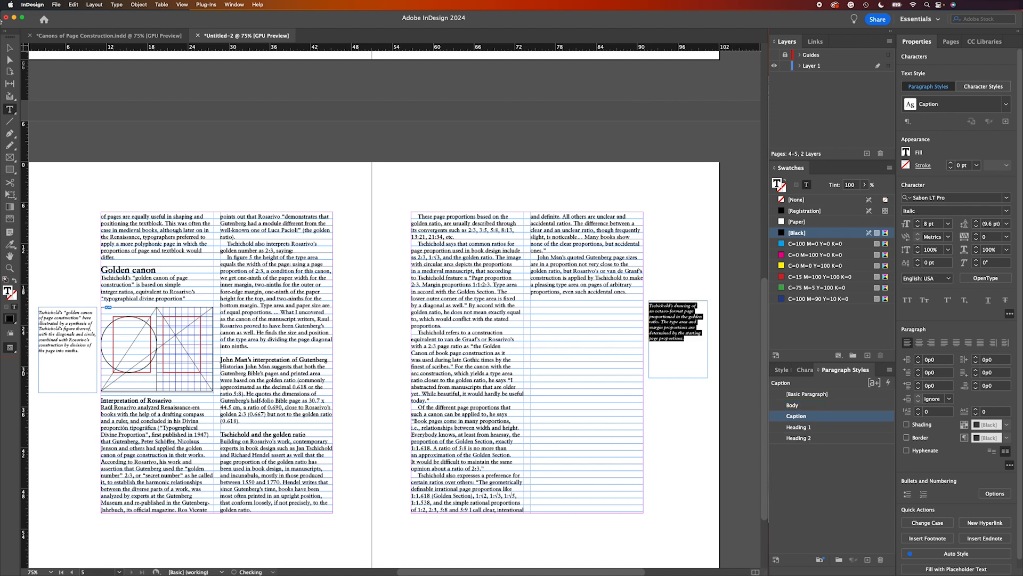
{"action": "left_click", "coordinate": [9, 48]}
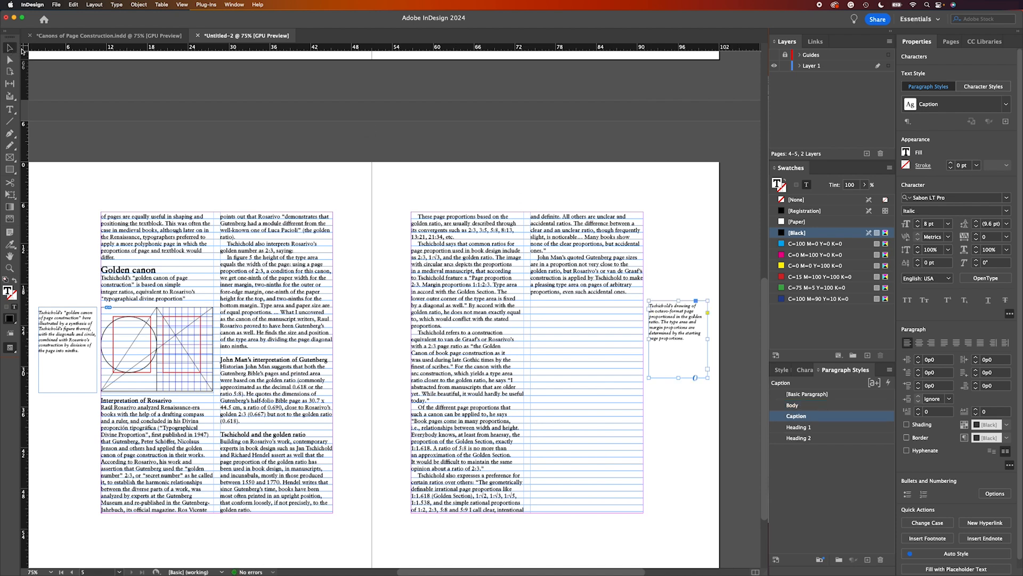
{"action": "left_click", "coordinate": [667, 266]}
Step: Place the fig3 Tschichold SVG across page 5's second column below the text, and wrap text around its bounding box
{"action": "key", "text": "super+d"}
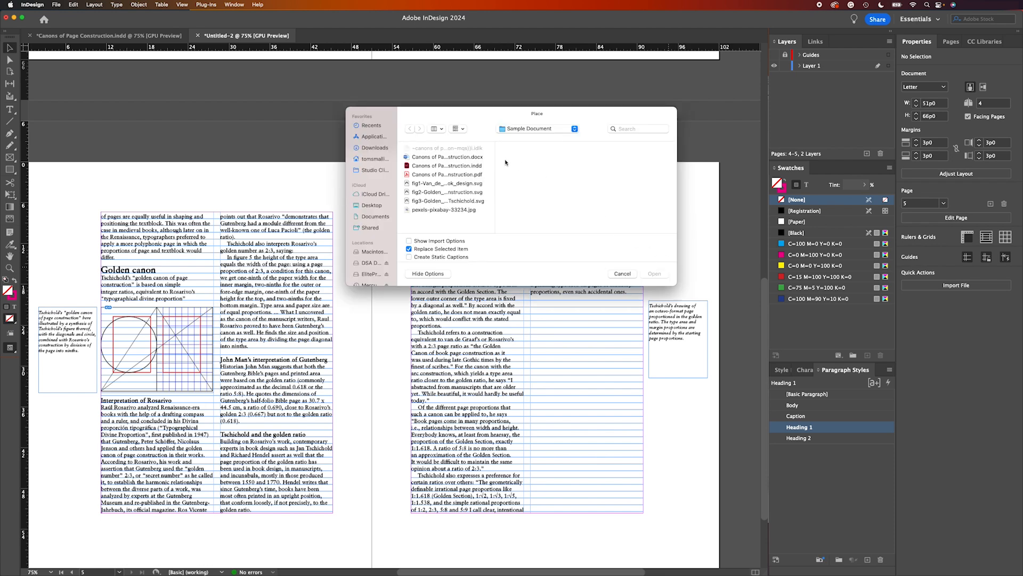
{"action": "double_click", "coordinate": [454, 201]}
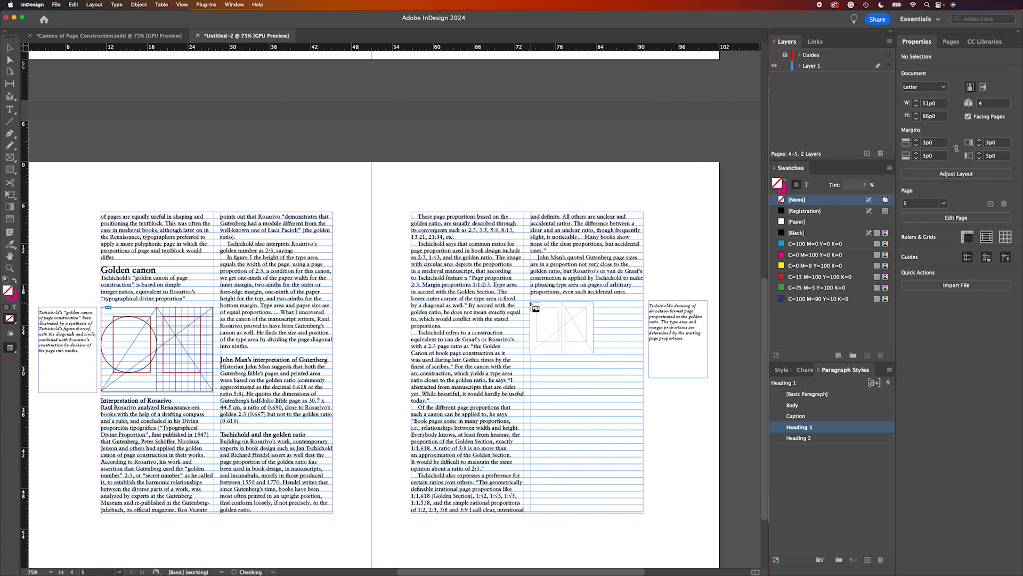
{"action": "left_click_drag", "start_coordinate": [530, 302], "coordinate": [643, 391]}
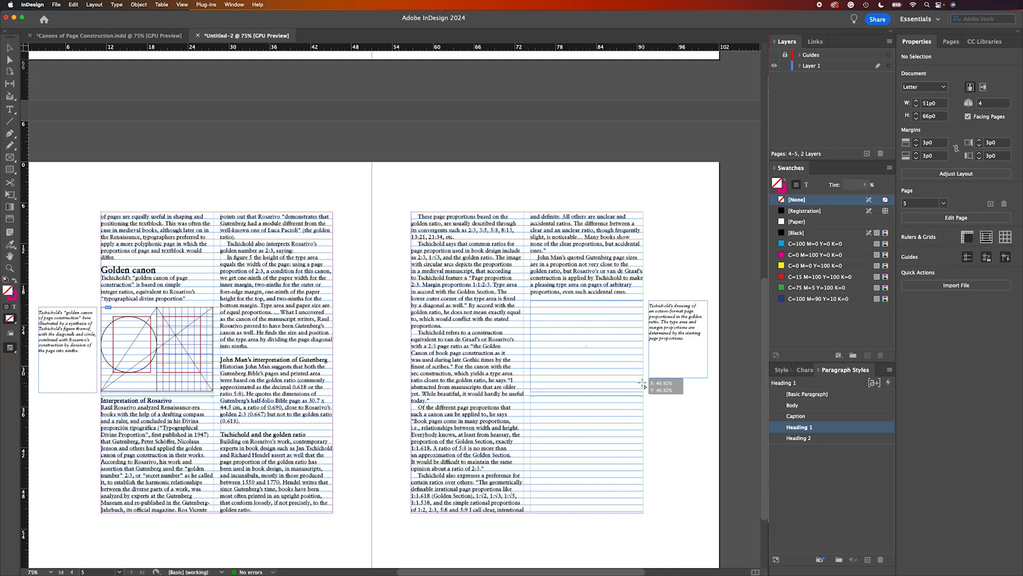
{"action": "left_click", "coordinate": [923, 255]}
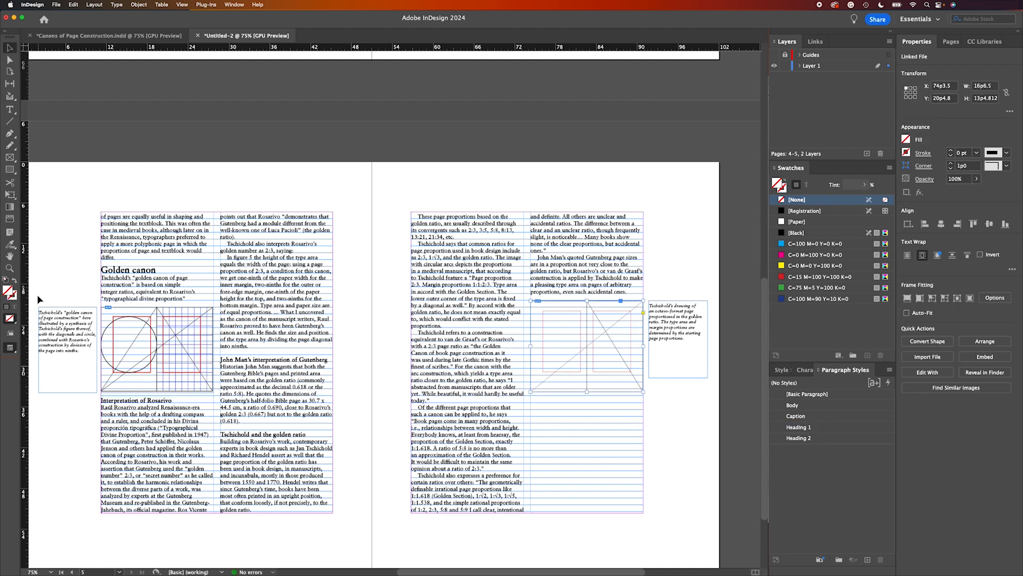
Step: Switch the screen mode to Preview and review the layout of both spreads without guides and frame edges
{"action": "left_click_drag", "start_coordinate": [11, 347], "coordinate": [48, 365]}
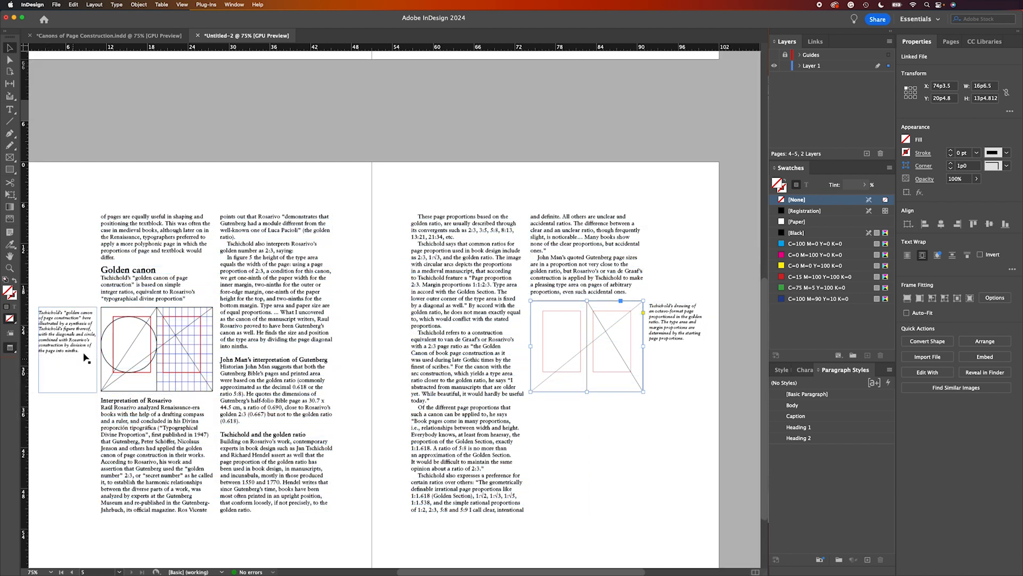
{"action": "left_click", "coordinate": [165, 131]}
{"action": "scroll", "coordinate": [178, 131], "scroll_direction": "left", "scroll_amount": 1}
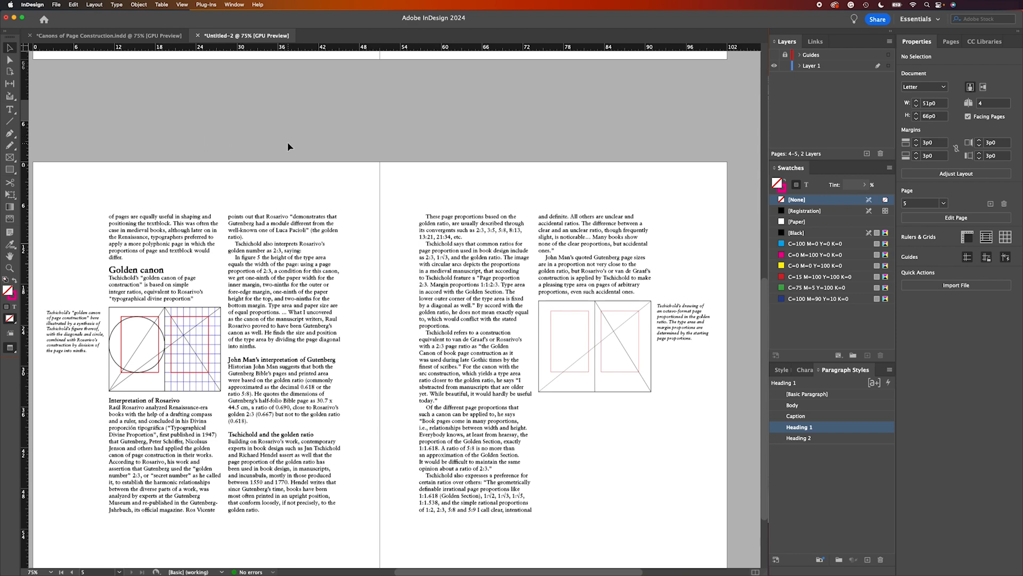
{"action": "scroll", "coordinate": [270, 149], "scroll_direction": "up", "scroll_amount": 10}
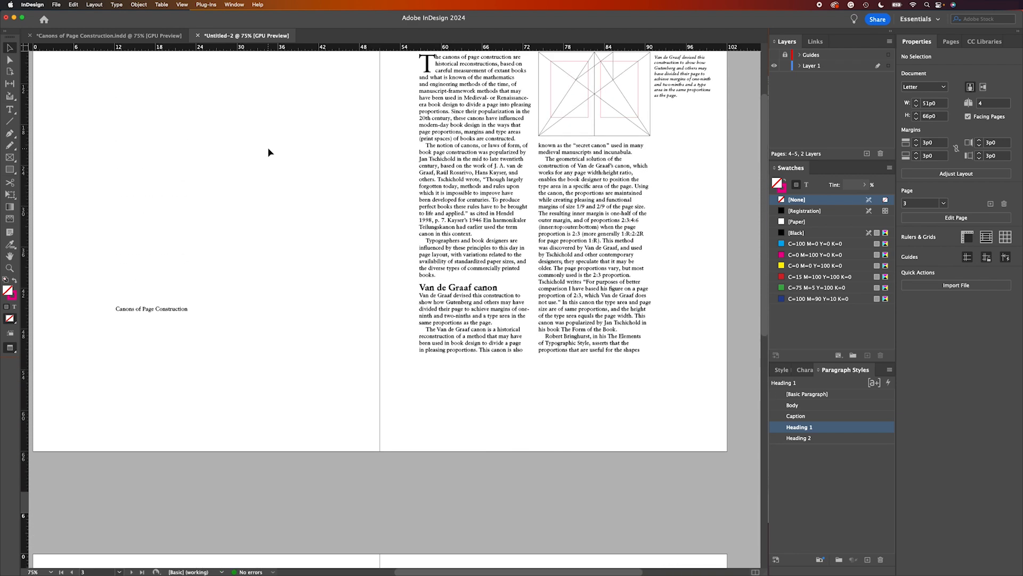
{"action": "scroll", "coordinate": [268, 152], "scroll_direction": "up", "scroll_amount": 2}
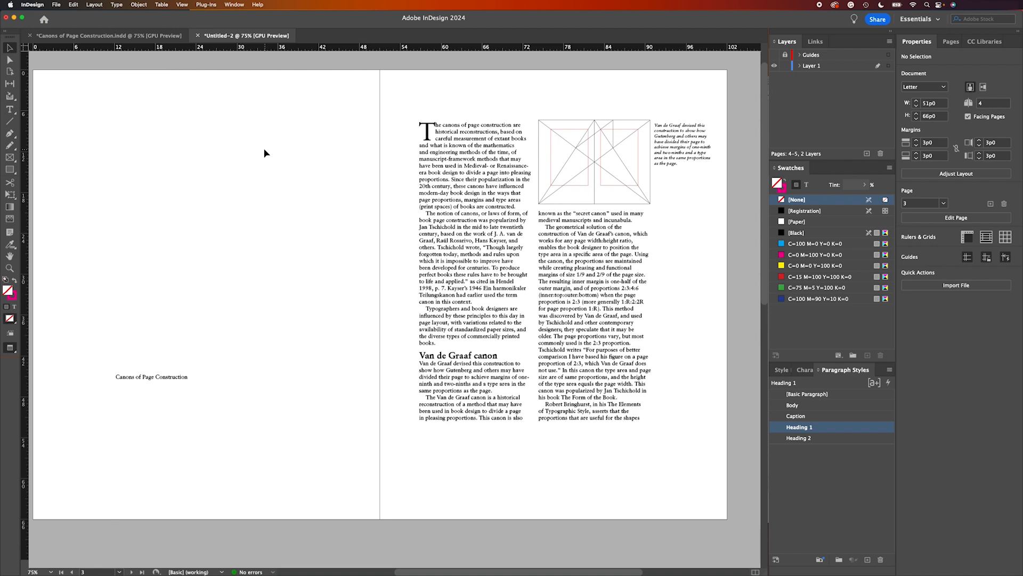
Step: Examine the spreads in the finished Canons of Page Construction.indd for comparison, and return to the Untitled-2 document
{"action": "left_click", "coordinate": [123, 37]}
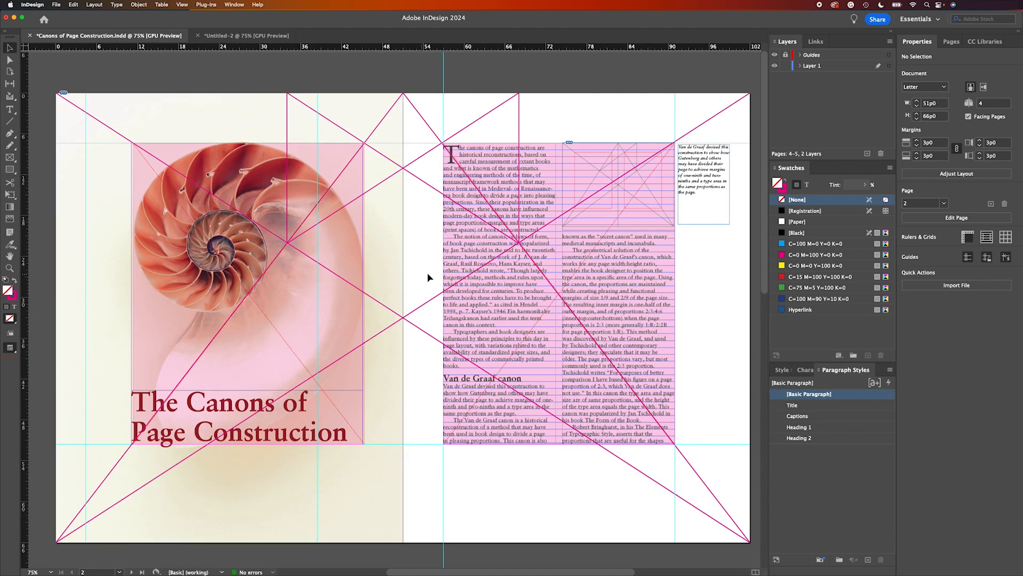
{"action": "scroll", "coordinate": [412, 275], "scroll_direction": "down", "scroll_amount": 1}
{"action": "scroll", "coordinate": [412, 275], "scroll_direction": "down", "scroll_amount": 20}
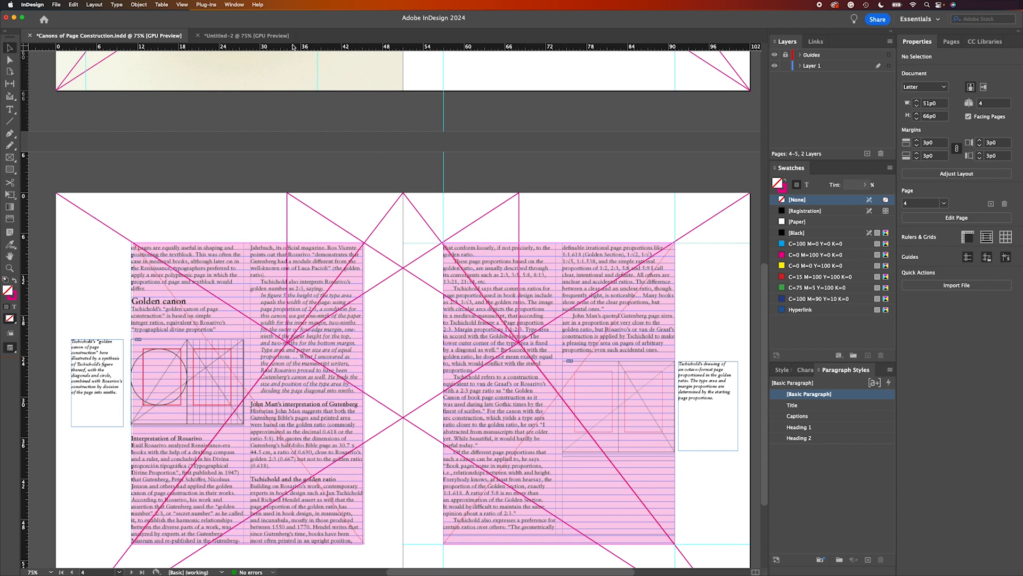
{"action": "left_click", "coordinate": [245, 35]}
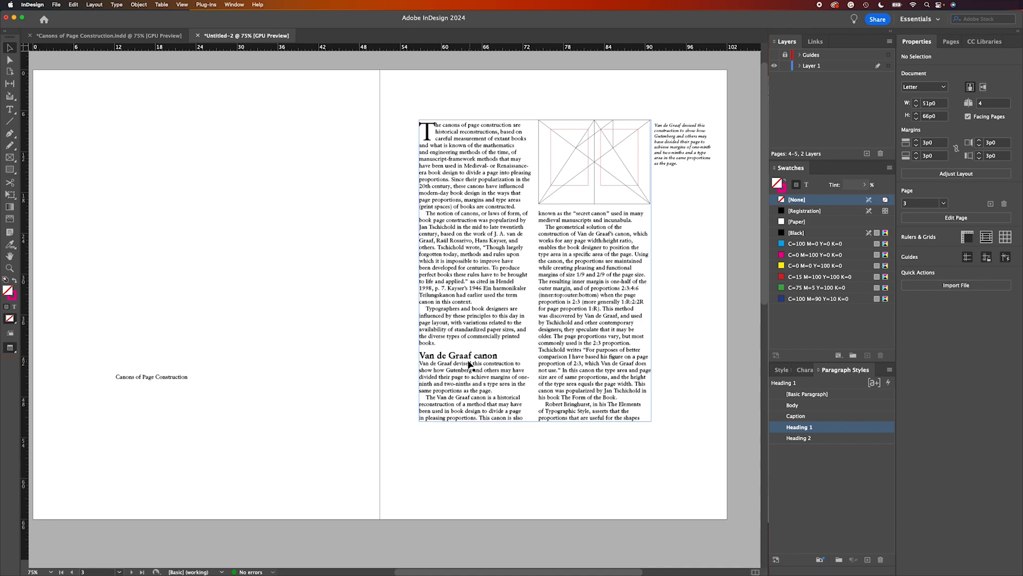
Step: Format page 4's quotation paragraph starting "In figure 5" with a 1p0 left indent and italic type
{"action": "scroll", "coordinate": [433, 358], "scroll_direction": "down", "scroll_amount": 10}
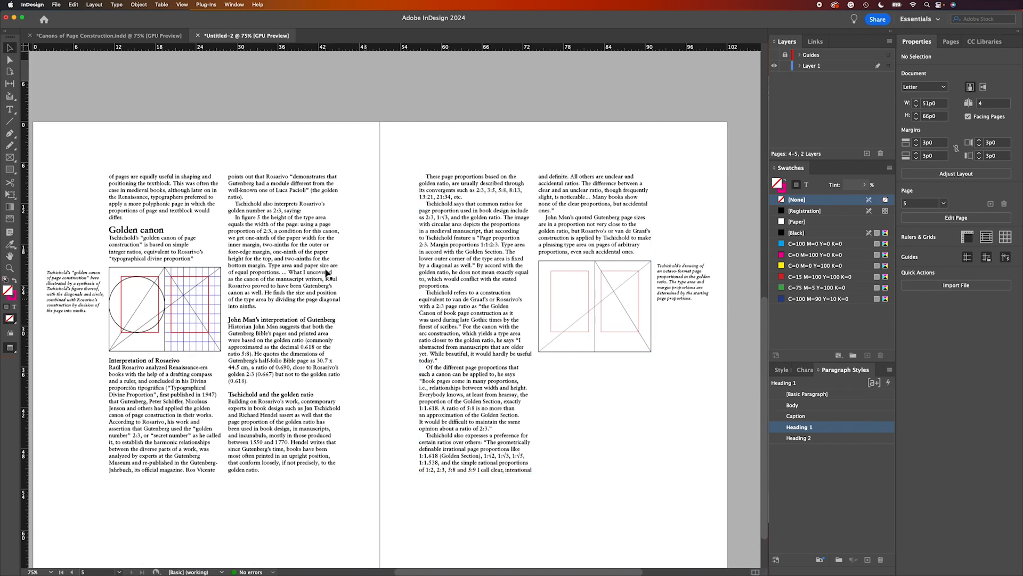
{"action": "double_click", "coordinate": [268, 258]}
{"action": "left_click_drag", "start_coordinate": [260, 306], "coordinate": [230, 217]}
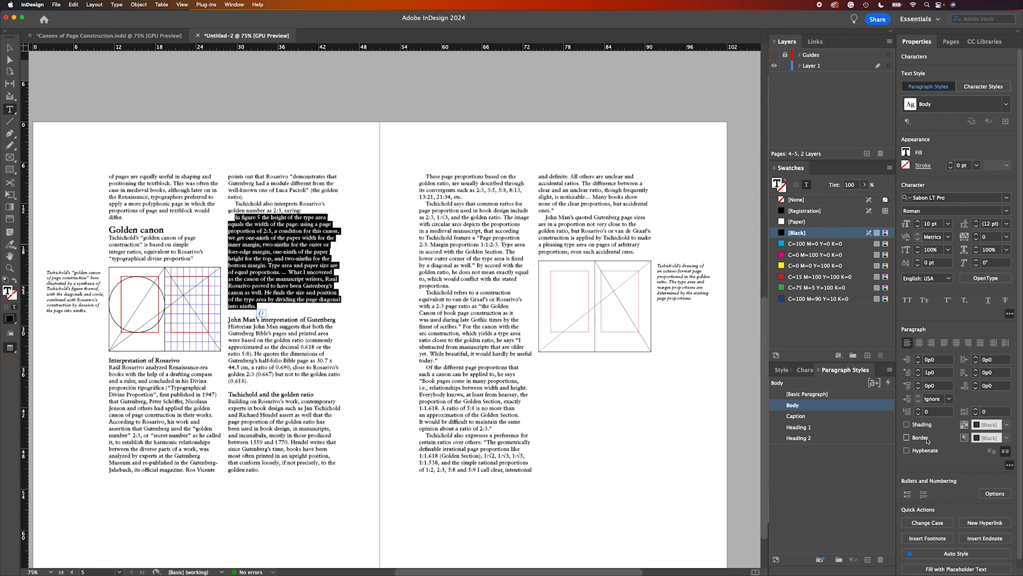
{"action": "left_click", "coordinate": [927, 361]}
{"action": "key", "text": "Tab"}
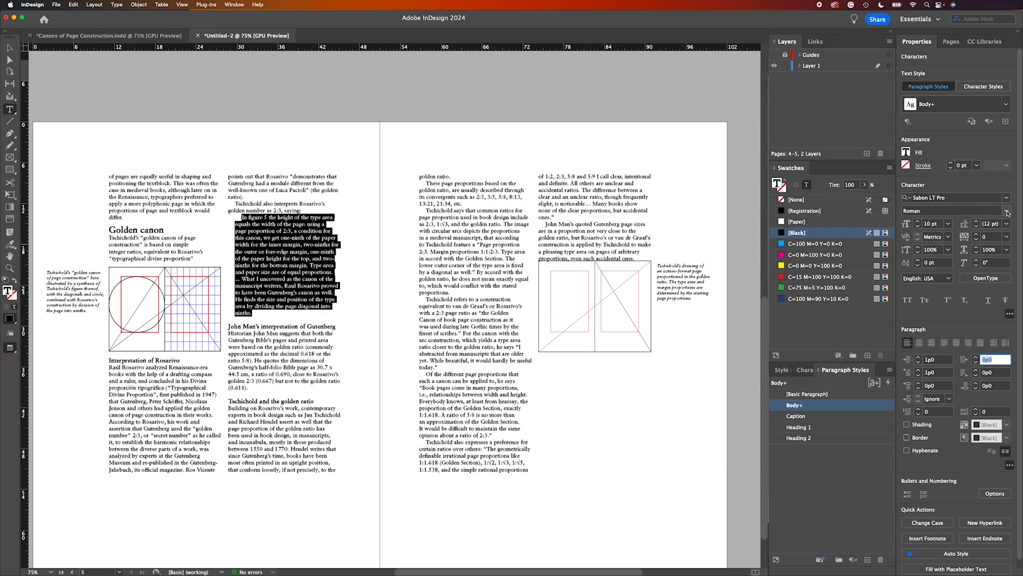
{"action": "key", "text": "super+shift+i"}
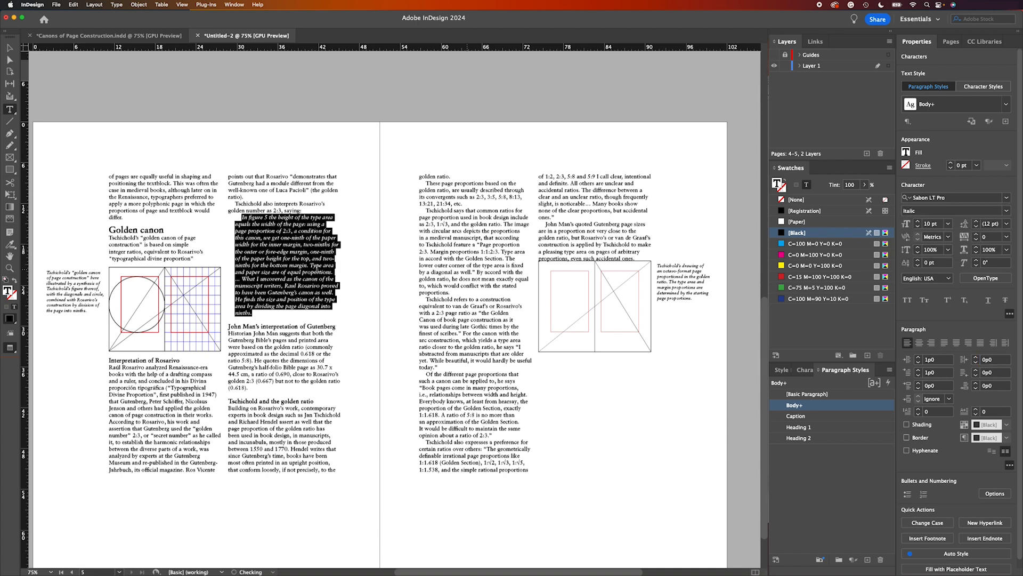
{"action": "left_click", "coordinate": [270, 279]}
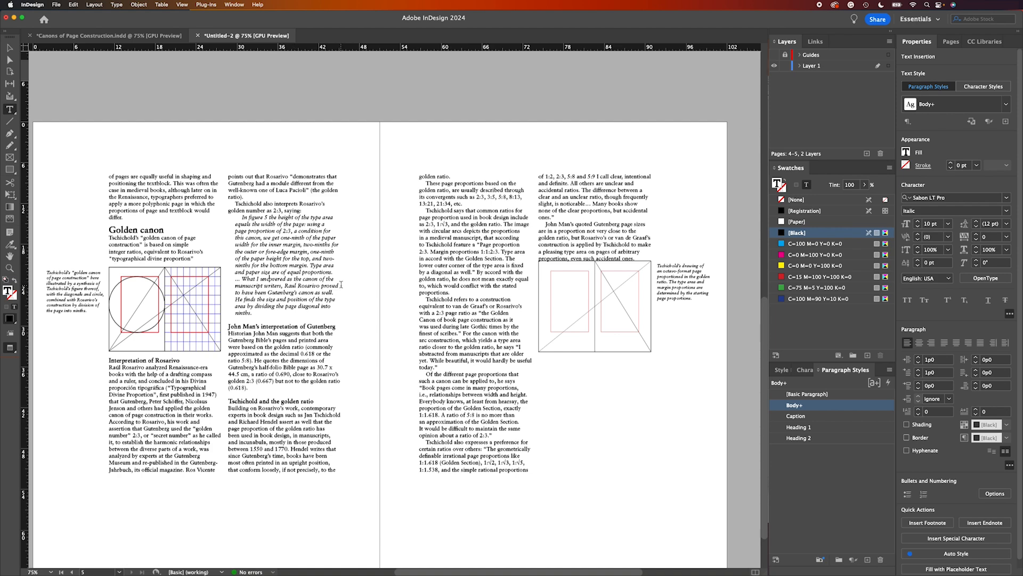
{"action": "left_click", "coordinate": [10, 48]}
{"action": "left_click", "coordinate": [123, 82]}
Step: Set the first line indent of page 4's italic quotation paragraph to 0p0, and deselect the text
{"action": "scroll", "coordinate": [302, 279], "scroll_direction": "up", "scroll_amount": 3}
{"action": "scroll", "coordinate": [303, 279], "scroll_direction": "up", "scroll_amount": 7}
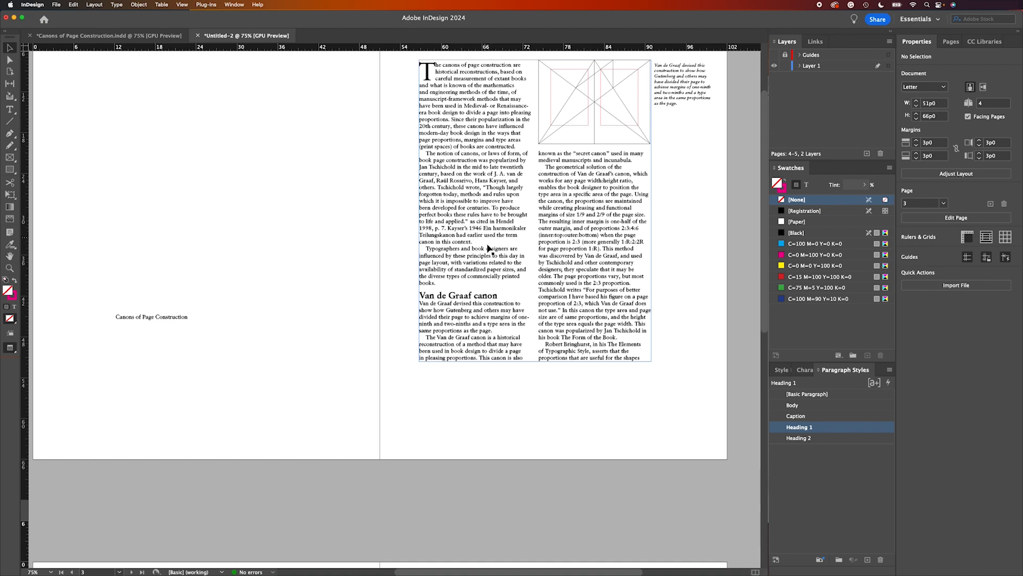
{"action": "scroll", "coordinate": [546, 357], "scroll_direction": "down", "scroll_amount": 7}
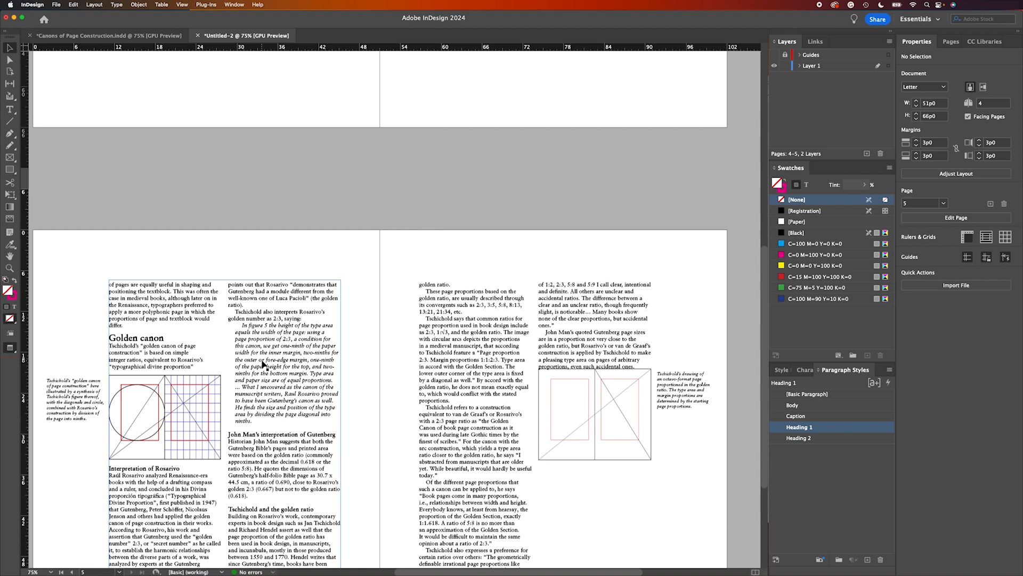
{"action": "double_click", "coordinate": [261, 361]}
{"action": "left_click_drag", "start_coordinate": [258, 419], "coordinate": [242, 326]}
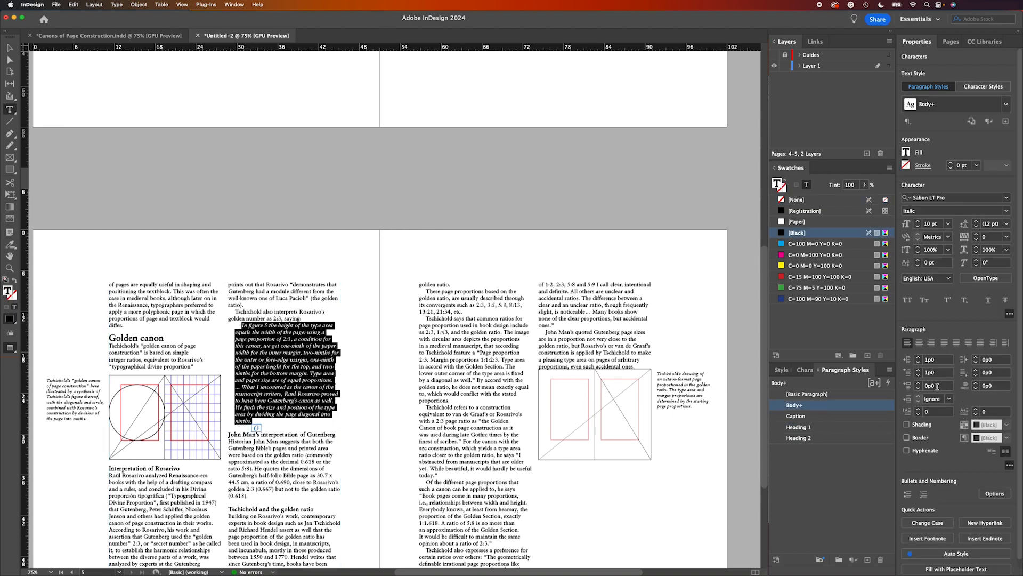
{"action": "left_click", "coordinate": [918, 375]}
{"action": "left_click", "coordinate": [919, 375]}
{"action": "left_click", "coordinate": [919, 376]}
{"action": "left_click", "coordinate": [919, 375]}
{"action": "left_click", "coordinate": [919, 375]}
{"action": "left_click", "coordinate": [919, 375]}
{"action": "left_click", "coordinate": [919, 375]}
{"action": "left_click", "coordinate": [919, 376]}
{"action": "left_click", "coordinate": [918, 376]}
{"action": "left_click", "coordinate": [919, 375]}
{"action": "left_click", "coordinate": [919, 375]}
{"action": "left_click", "coordinate": [919, 375]}
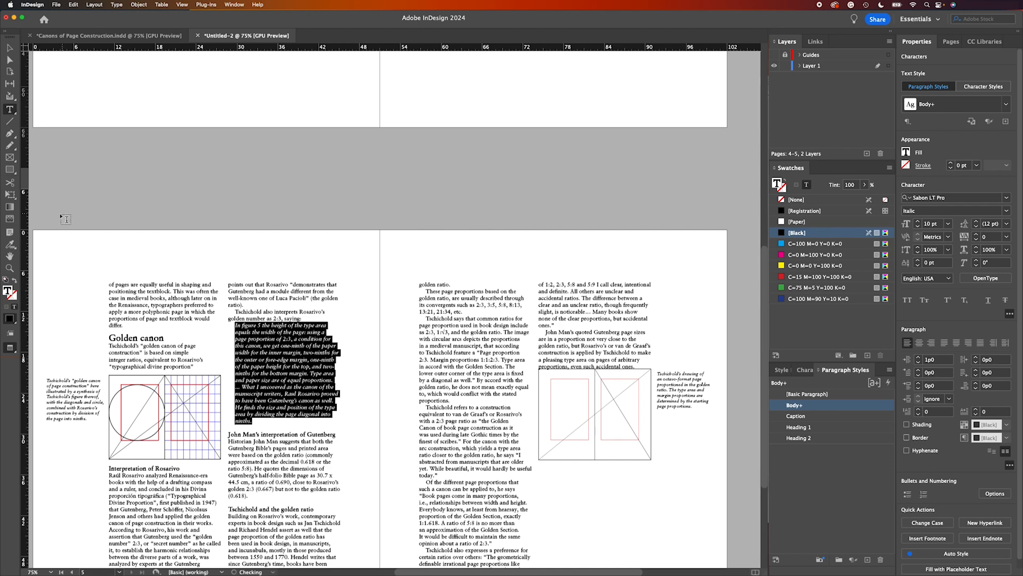
{"action": "left_click", "coordinate": [11, 48]}
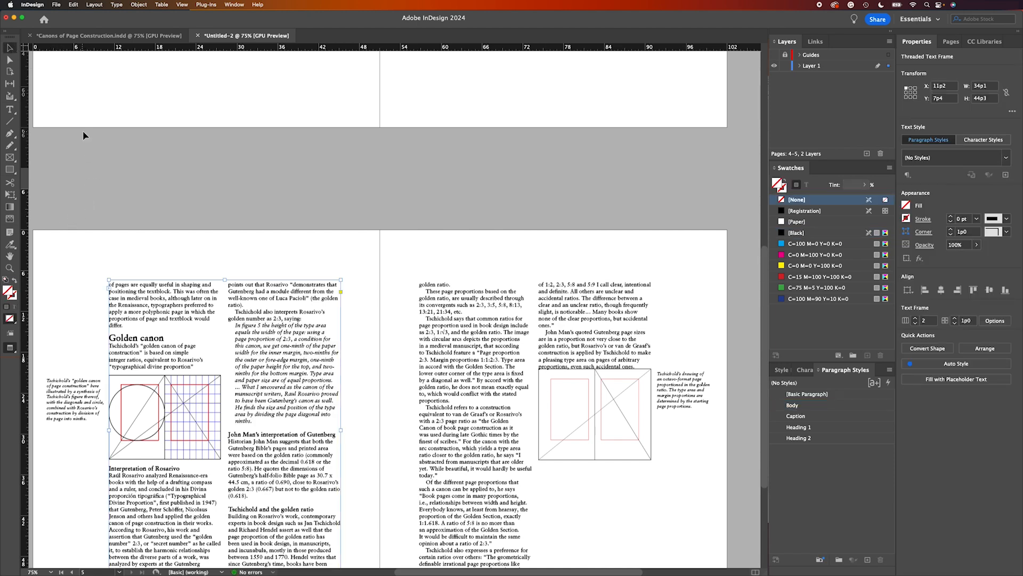
{"action": "left_click", "coordinate": [109, 160]}
Step: Shorten the main text frames on pages 4 and 5 from their lower edges to a height of about 43p6.8
{"action": "scroll", "coordinate": [240, 264], "scroll_direction": "down", "scroll_amount": 4}
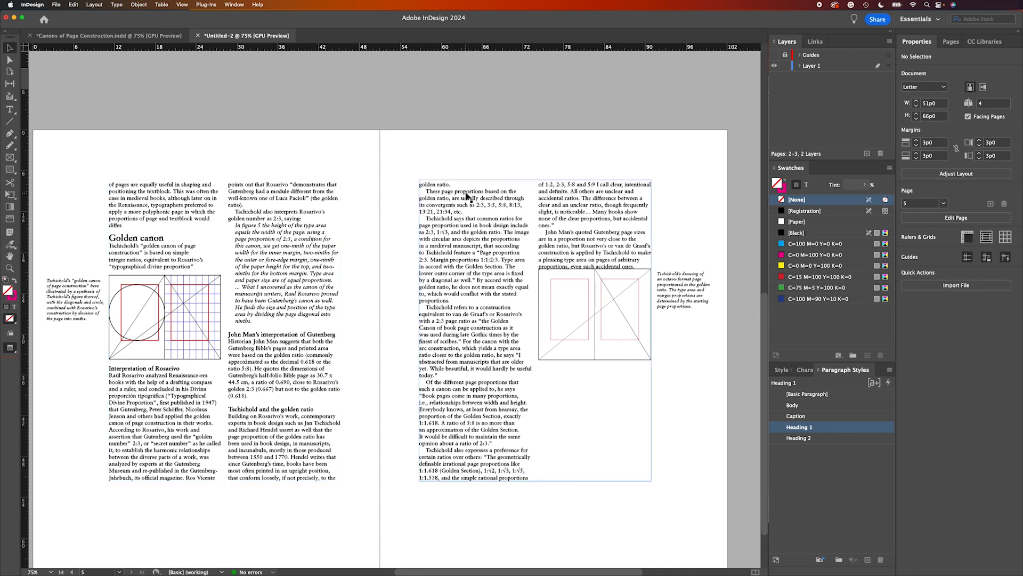
{"action": "left_click", "coordinate": [259, 407]}
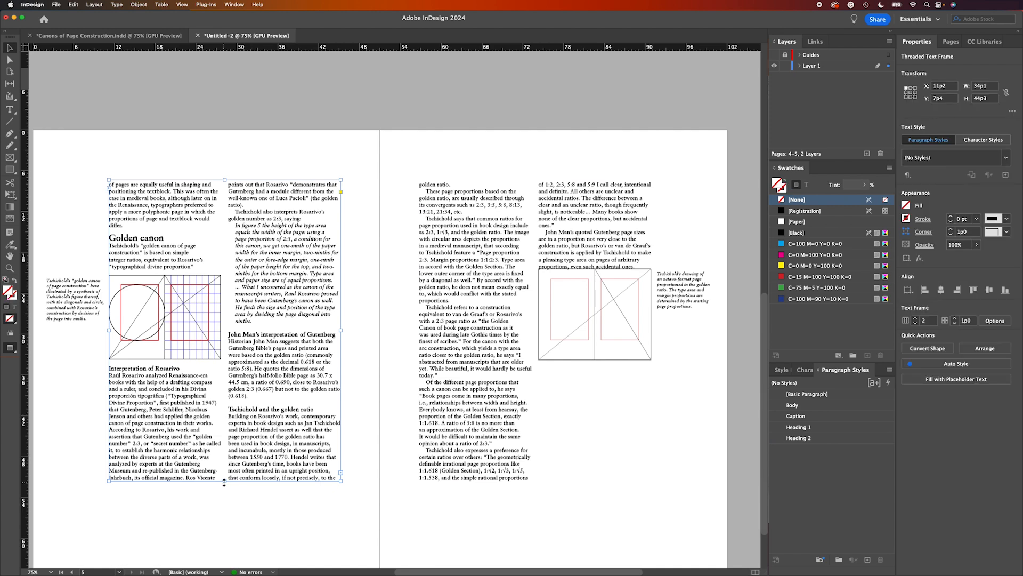
{"action": "left_click_drag", "start_coordinate": [224, 482], "coordinate": [224, 476]}
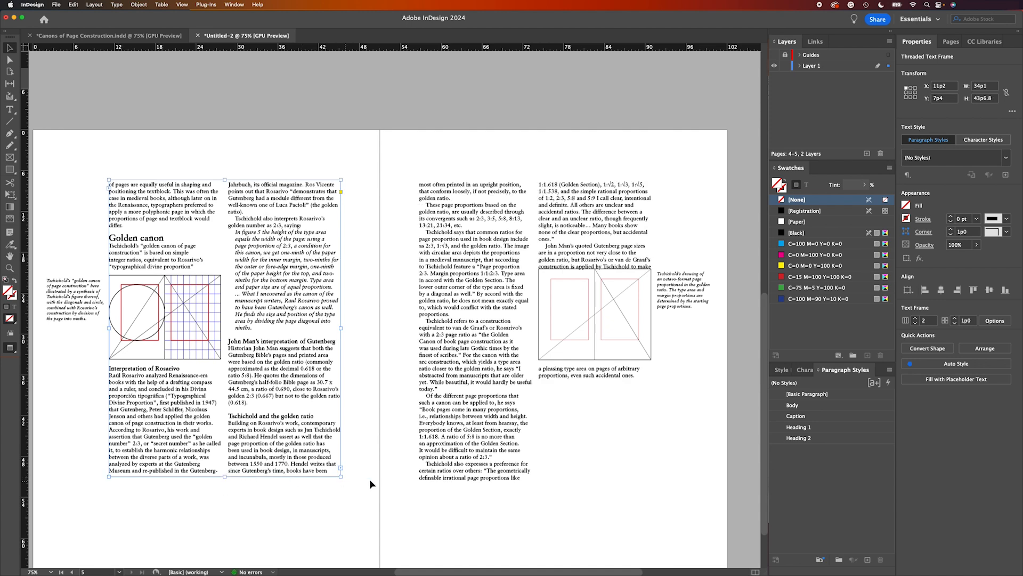
{"action": "left_click", "coordinate": [473, 462]}
{"action": "left_click_drag", "start_coordinate": [535, 480], "coordinate": [535, 476]}
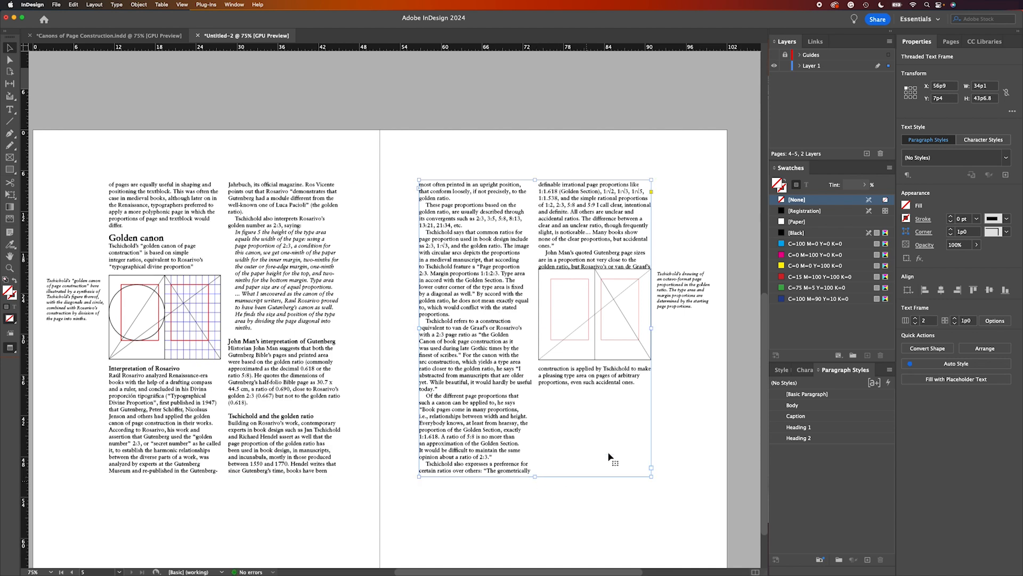
Step: Move page 5's figure and its margin caption down together until they sit just below the last paragraph of the second column
{"action": "left_click", "coordinate": [621, 324]}
{"action": "left_click", "coordinate": [676, 304], "text": "shift"}
{"action": "left_click_drag", "start_coordinate": [675, 304], "coordinate": [674, 331]}
{"action": "left_click", "coordinate": [680, 283]}
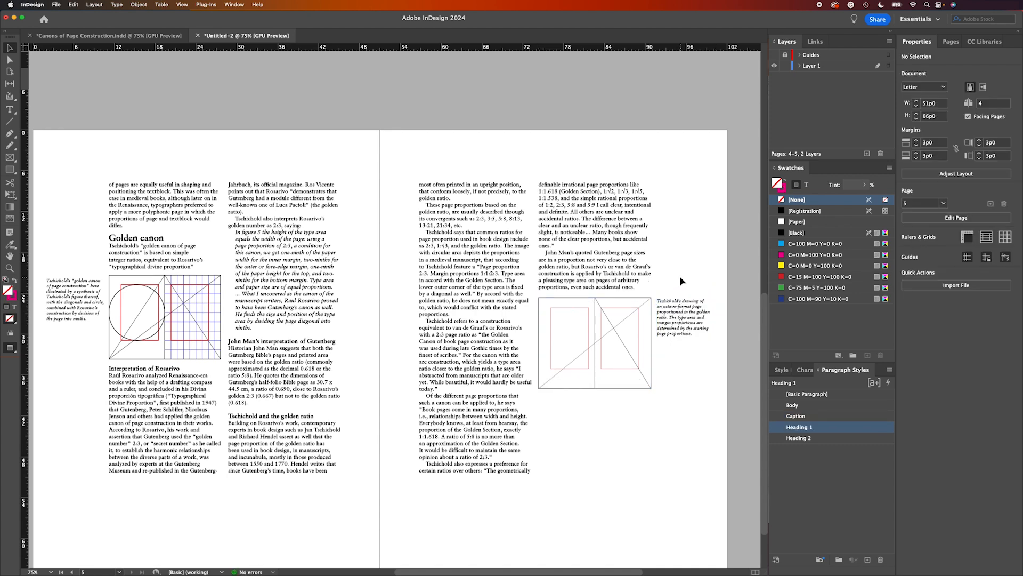
Step: Switch to Normal screen mode and place the shell photo pexels-pixabay-33234.jpg over page 2 from its upper-left corner, about 49p7.2 by 66p1.68
{"action": "left_click_drag", "start_coordinate": [10, 349], "coordinate": [40, 358]}
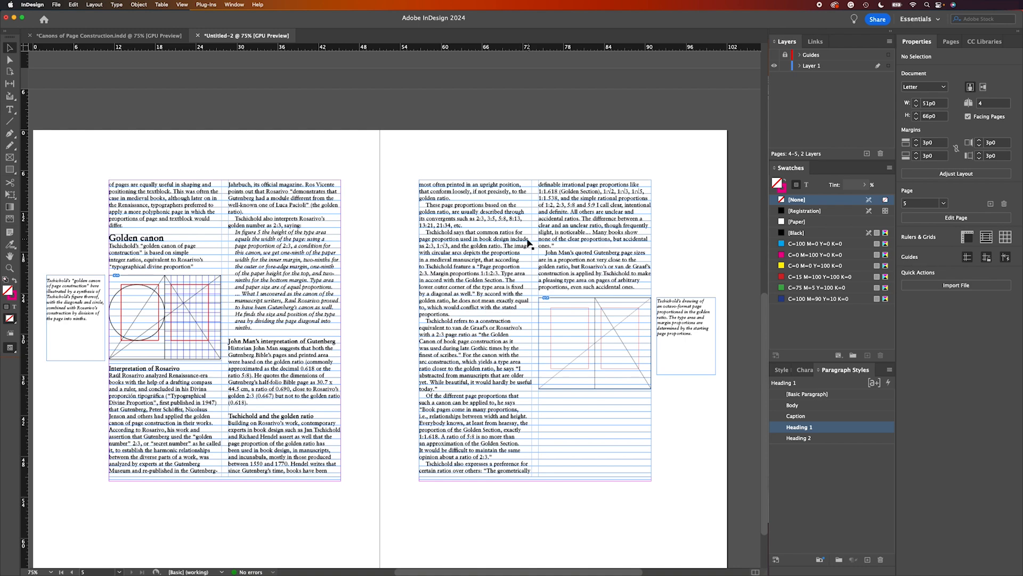
{"action": "scroll", "coordinate": [339, 299], "scroll_direction": "up", "scroll_amount": 10}
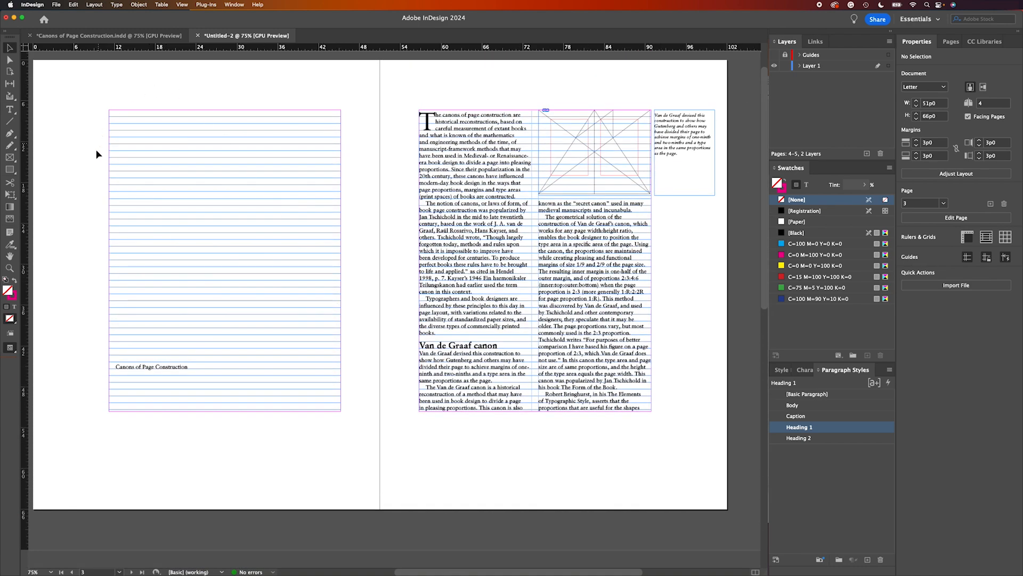
{"action": "scroll", "coordinate": [212, 103], "scroll_direction": "left", "scroll_amount": 1}
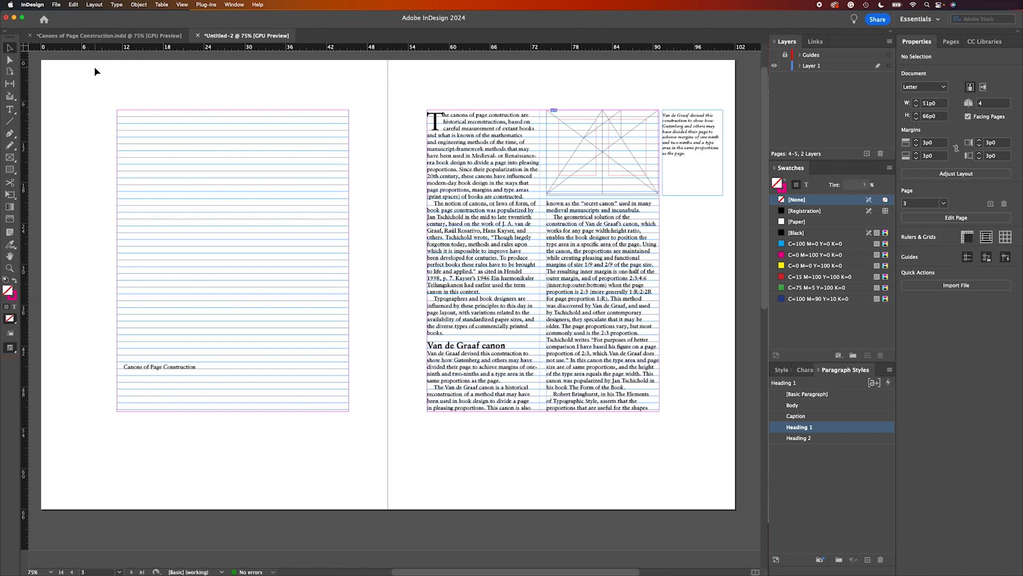
{"action": "key", "text": "super+d"}
{"action": "left_click", "coordinate": [433, 210]}
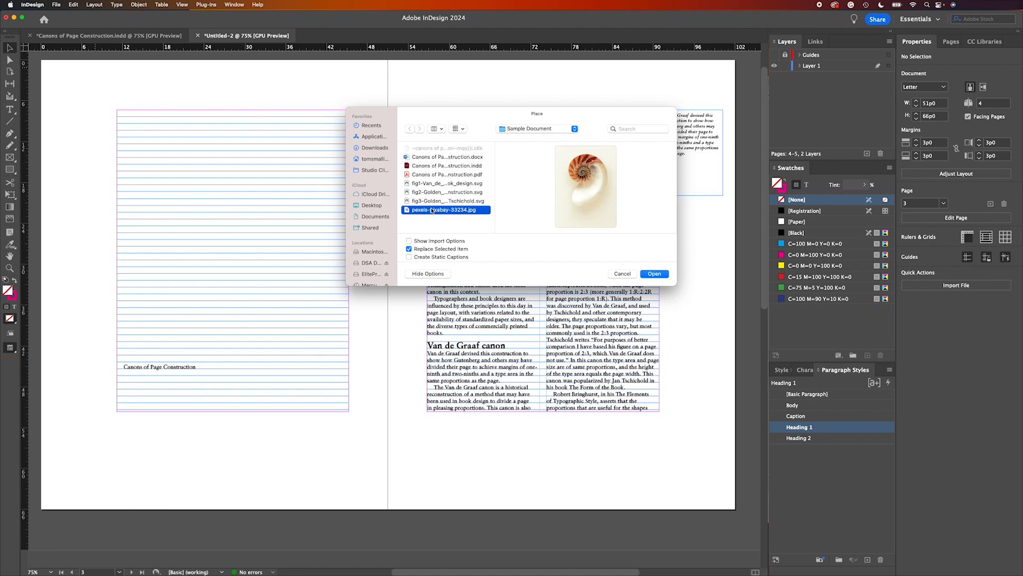
{"action": "left_click", "coordinate": [654, 273]}
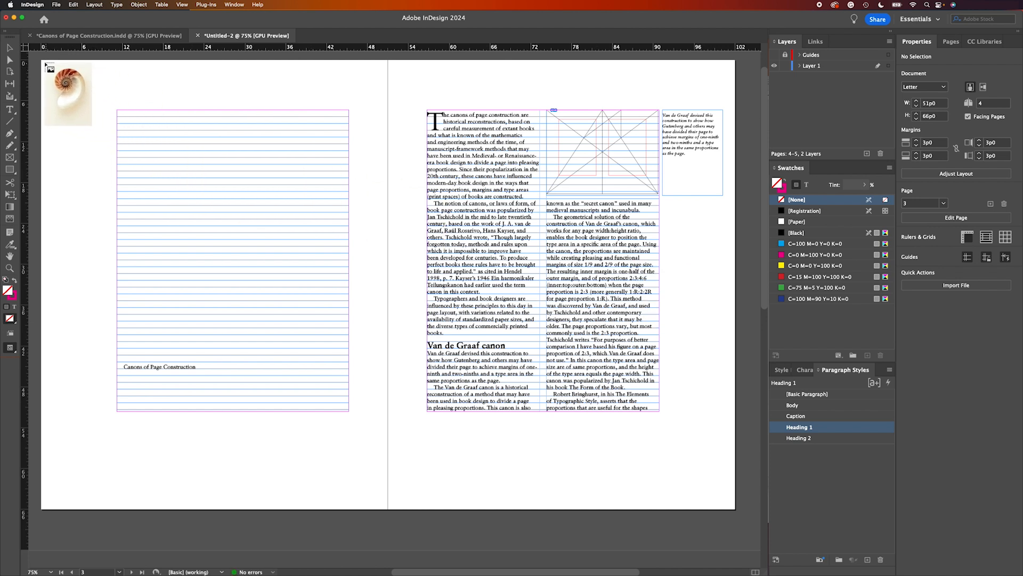
{"action": "left_click_drag", "start_coordinate": [43, 60], "coordinate": [388, 517]}
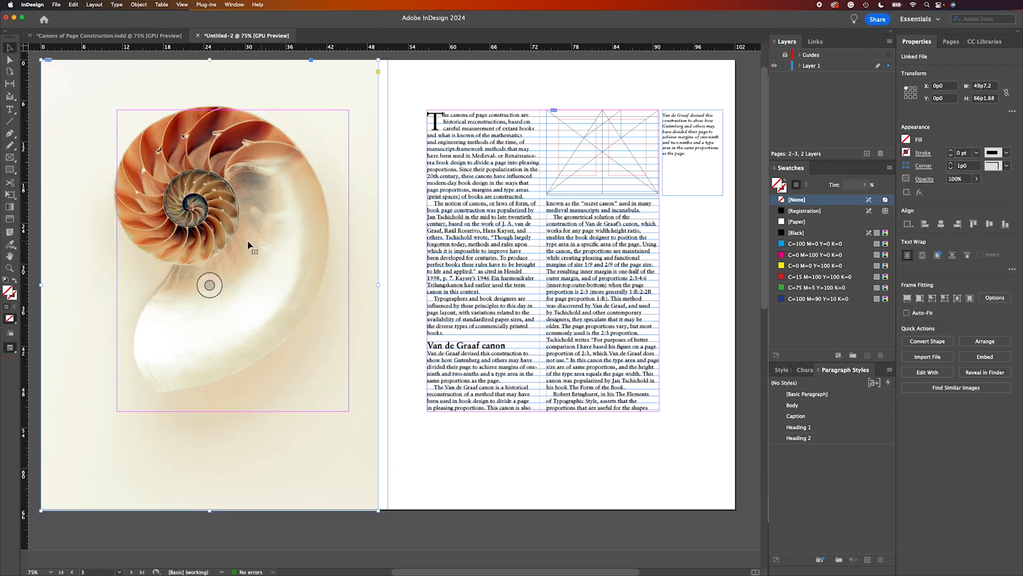
Step: Widen the photo frame to page 2's full 51p0 width and scale the image inside it to about 52p4.8 by 69p10.48
{"action": "left_click_drag", "start_coordinate": [379, 284], "coordinate": [388, 284]}
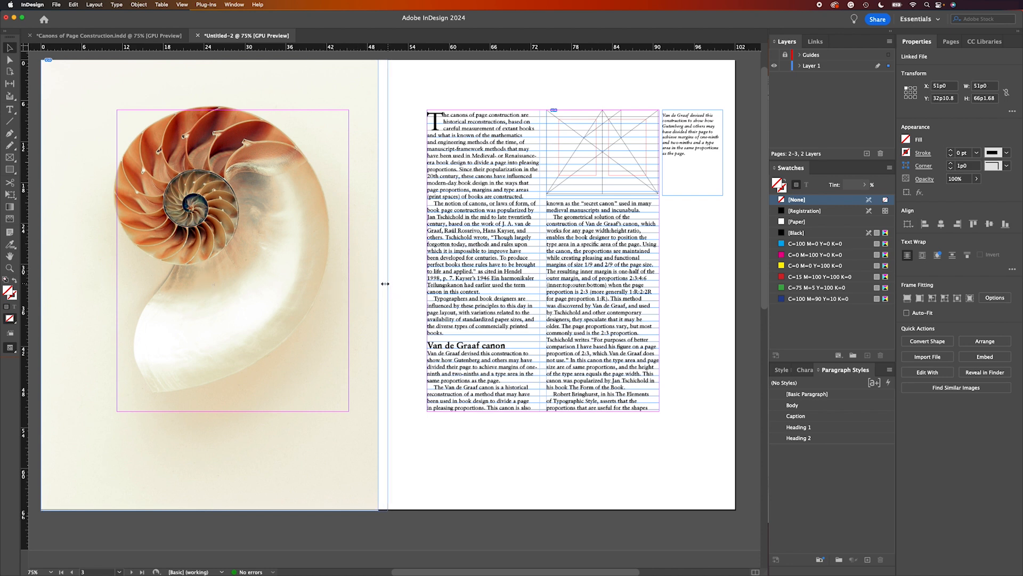
{"action": "left_click", "coordinate": [214, 286]}
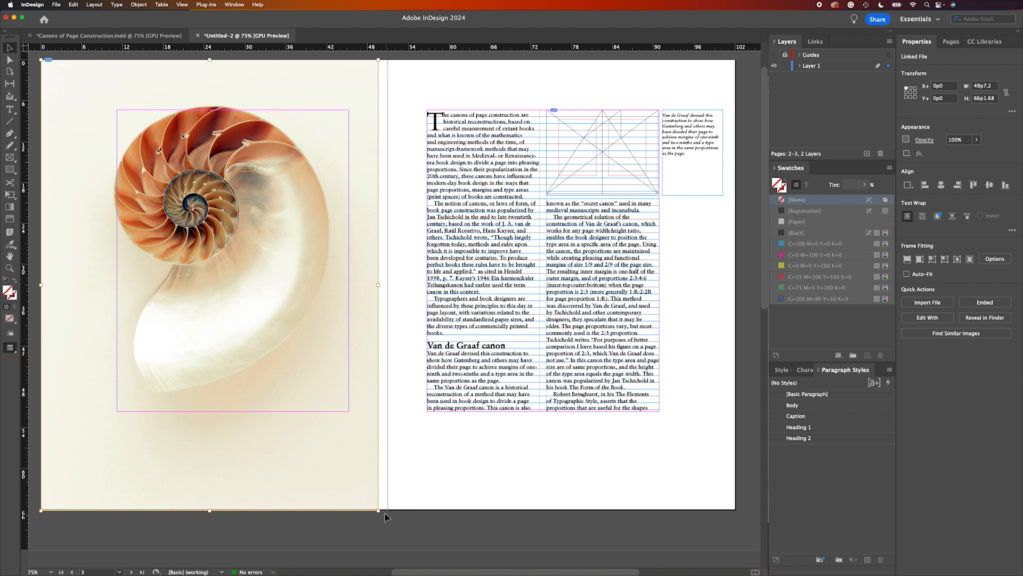
{"action": "left_click_drag", "start_coordinate": [378, 510], "coordinate": [397, 535]}
{"action": "left_click_drag", "start_coordinate": [268, 297], "coordinate": [268, 303]}
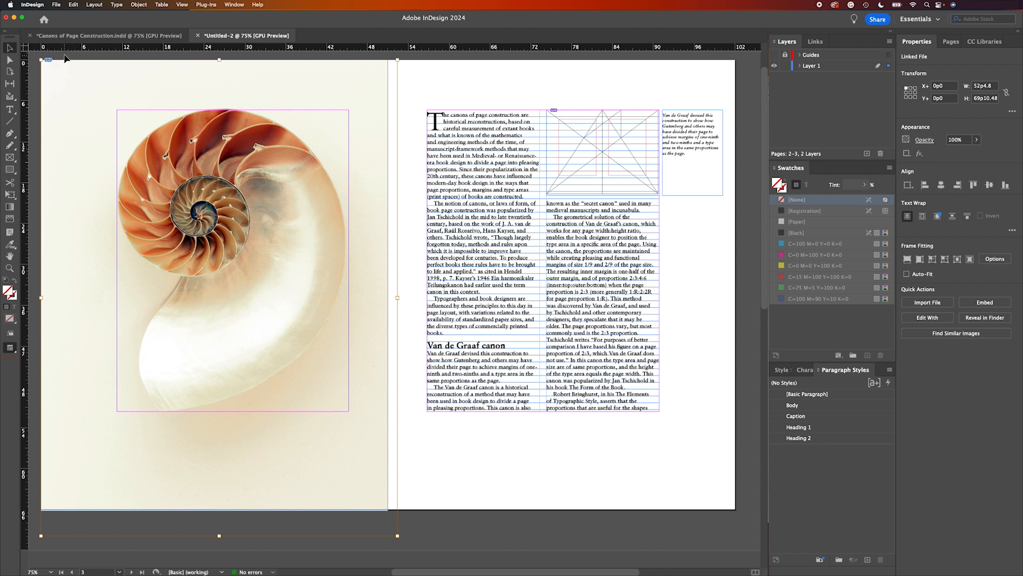
Step: Send the shell photo on page 2 to the back, behind the title text
{"action": "left_click", "coordinate": [69, 80]}
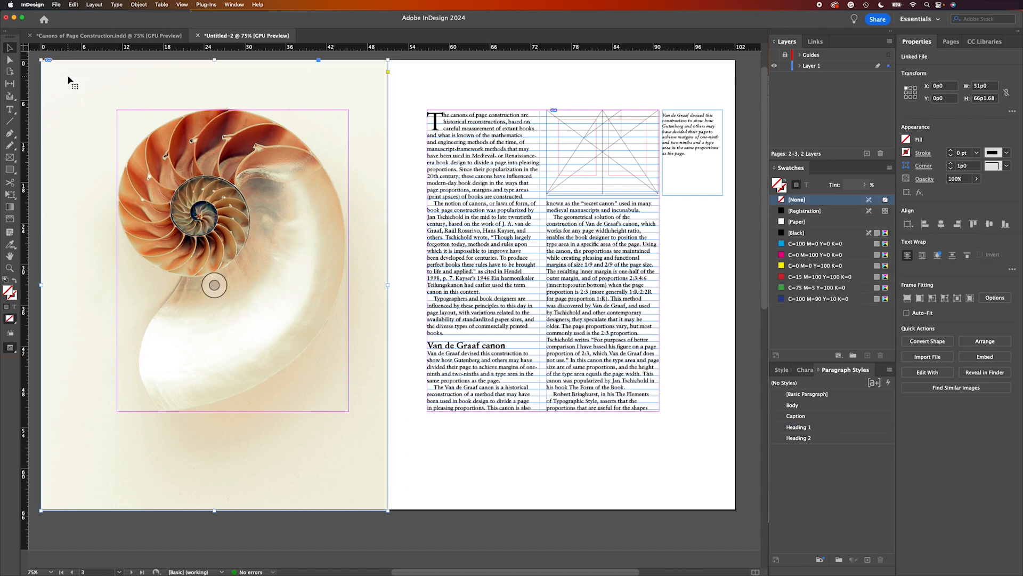
{"action": "left_click", "coordinate": [138, 4]}
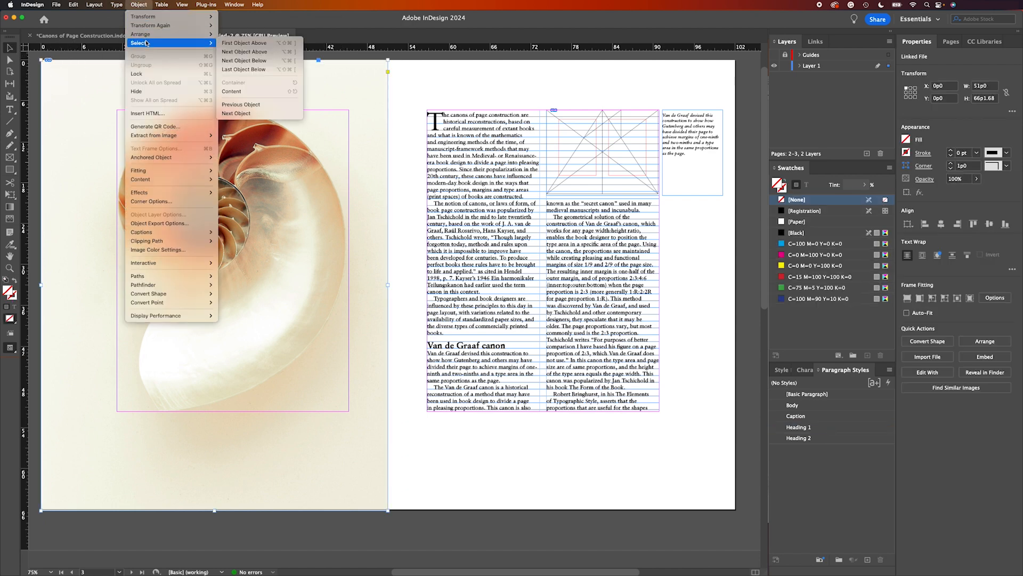
{"action": "mouse_move", "coordinate": [152, 36]}
{"action": "left_click", "coordinate": [249, 60]}
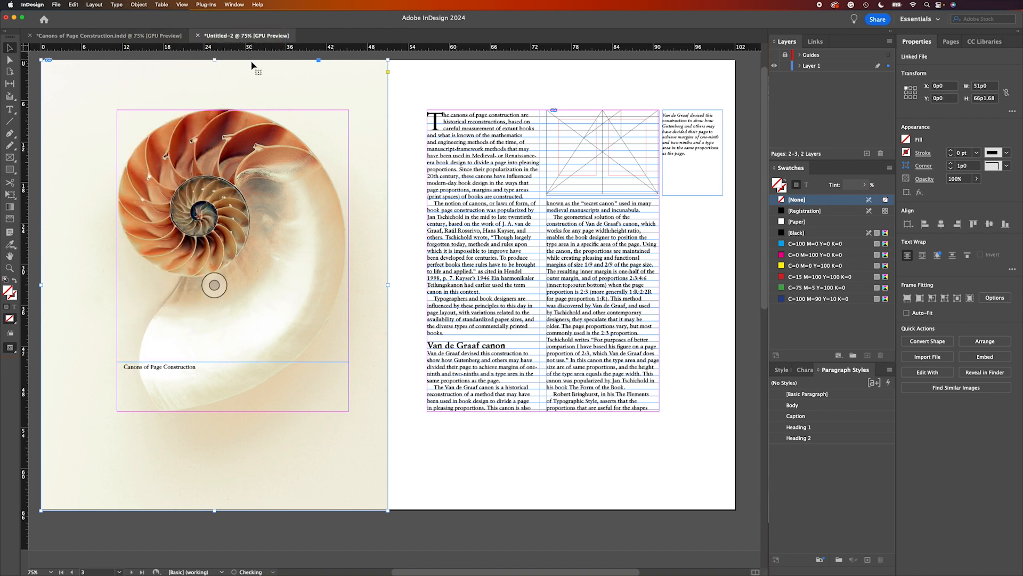
Step: Set the first line indent of the title "Canons of Page Construction" to 0p0
{"action": "double_click", "coordinate": [193, 368]}
{"action": "triple_click", "coordinate": [198, 368]}
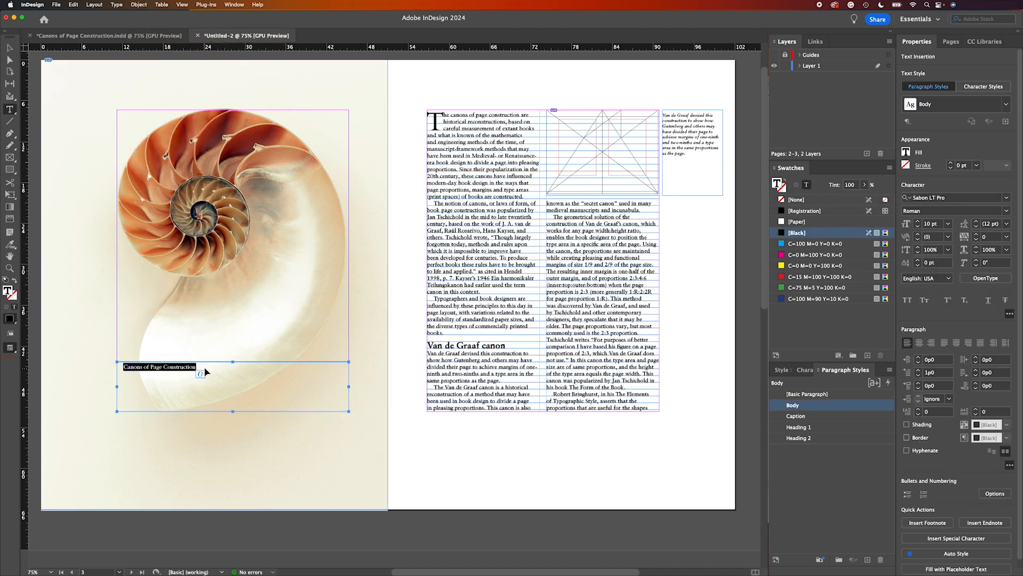
{"action": "left_click", "coordinate": [932, 373]}
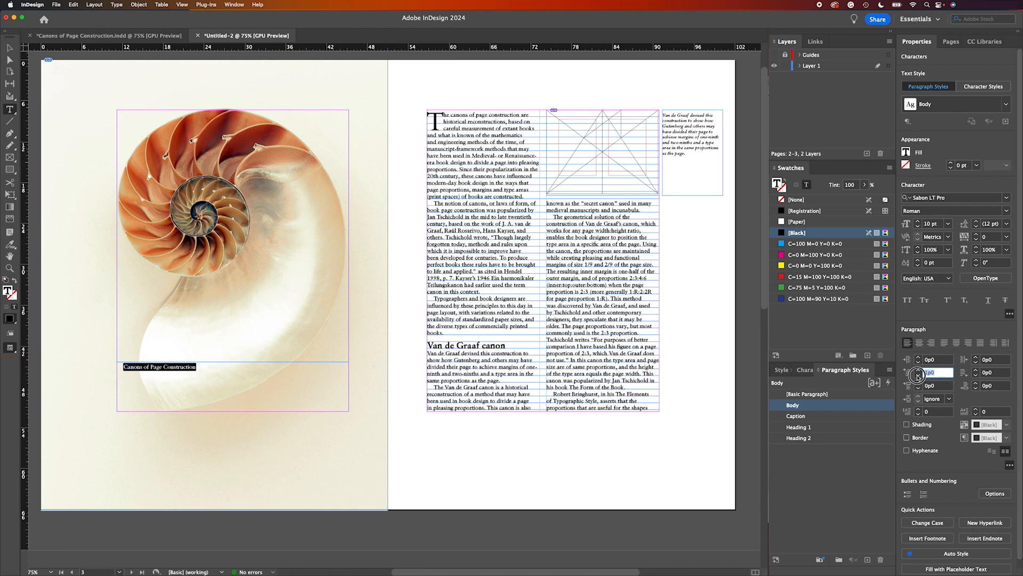
{"action": "type", "text": "0"}
{"action": "key", "text": "Tab"}
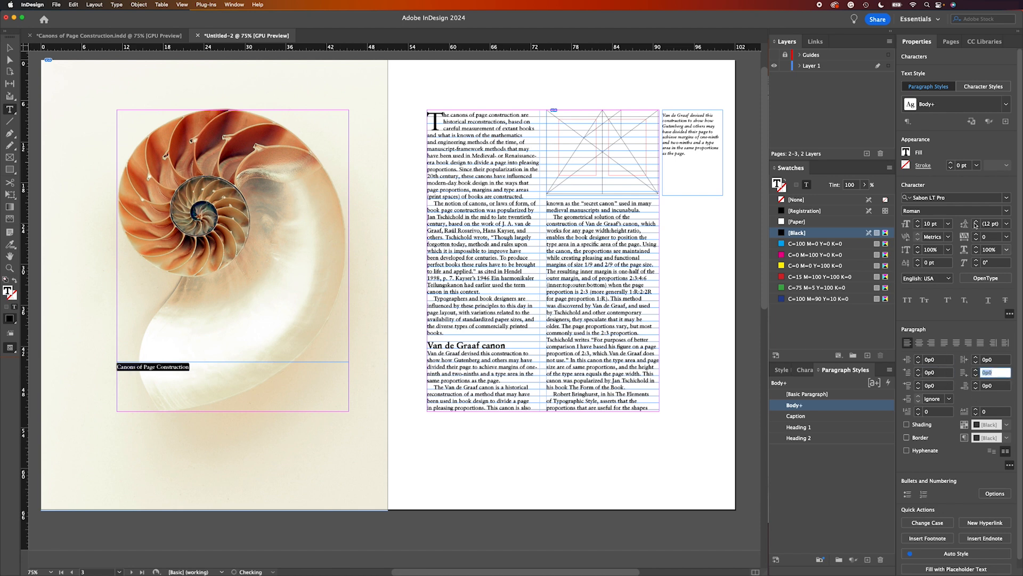
Step: Format the title text on page 2 as 48 pt Bold
{"action": "left_click", "coordinate": [935, 224]}
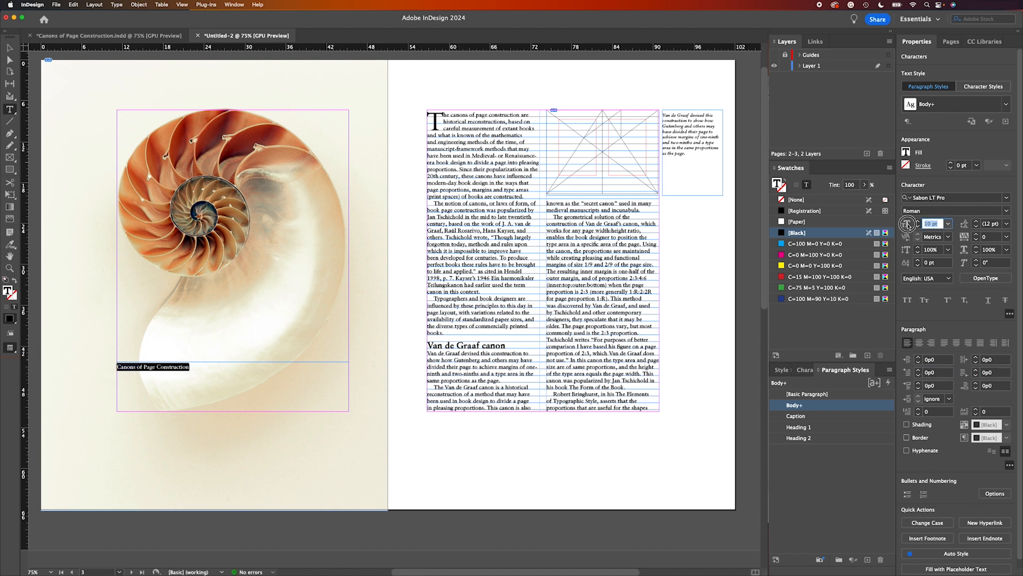
{"action": "type", "text": "48"}
{"action": "key", "text": "Tab"}
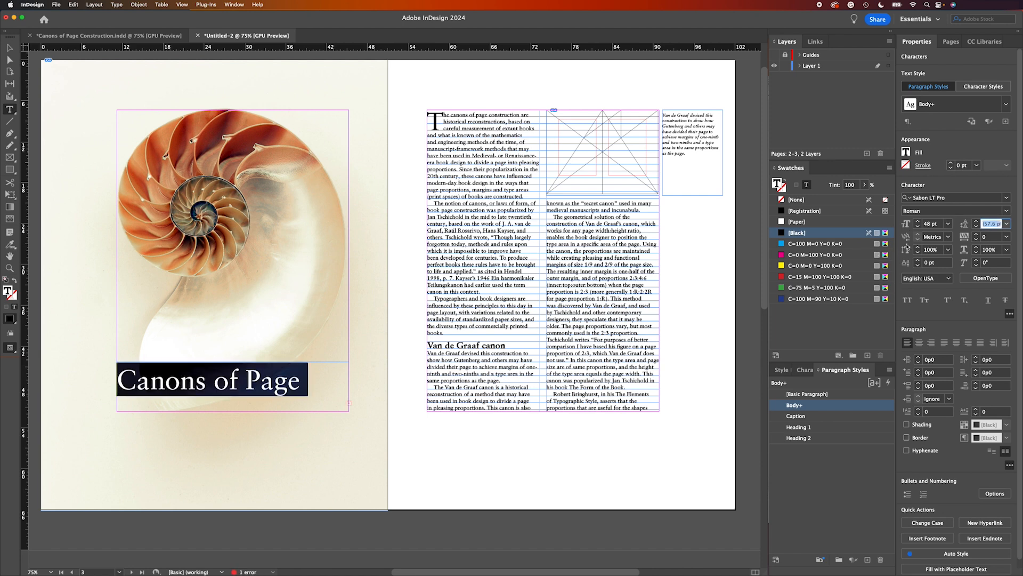
{"action": "left_click", "coordinate": [1006, 211]}
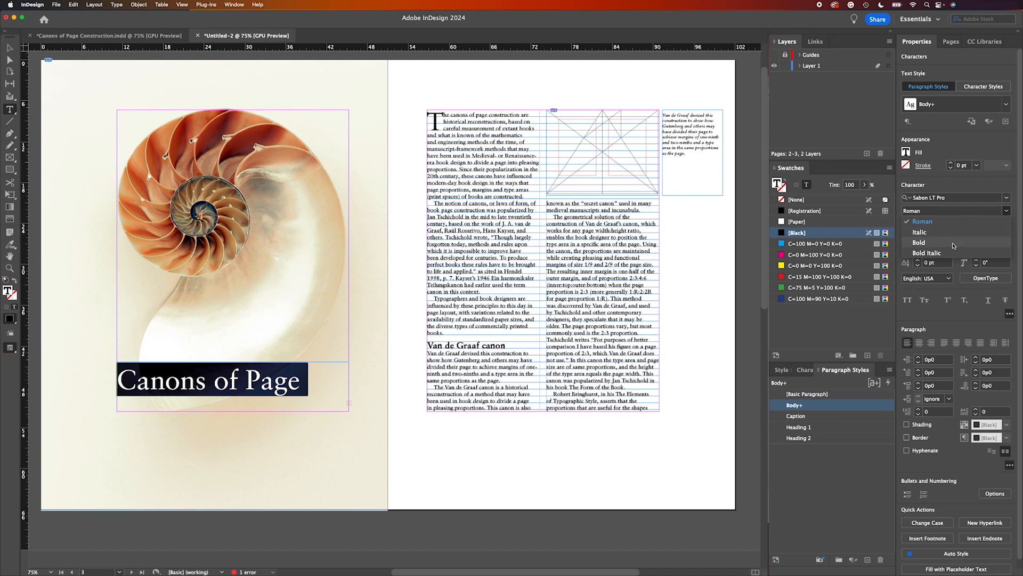
{"action": "left_click", "coordinate": [954, 245]}
Step: Extend the title frame downward to a height of about 10p1.2 and set the title's leading to 52 pt
{"action": "left_click", "coordinate": [9, 47]}
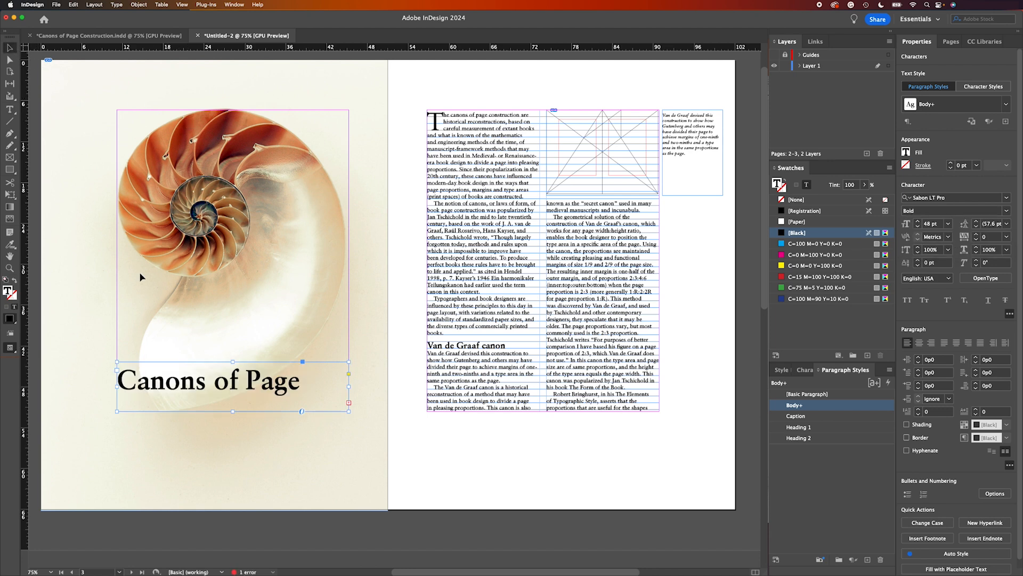
{"action": "left_click_drag", "start_coordinate": [233, 410], "coordinate": [232, 429]}
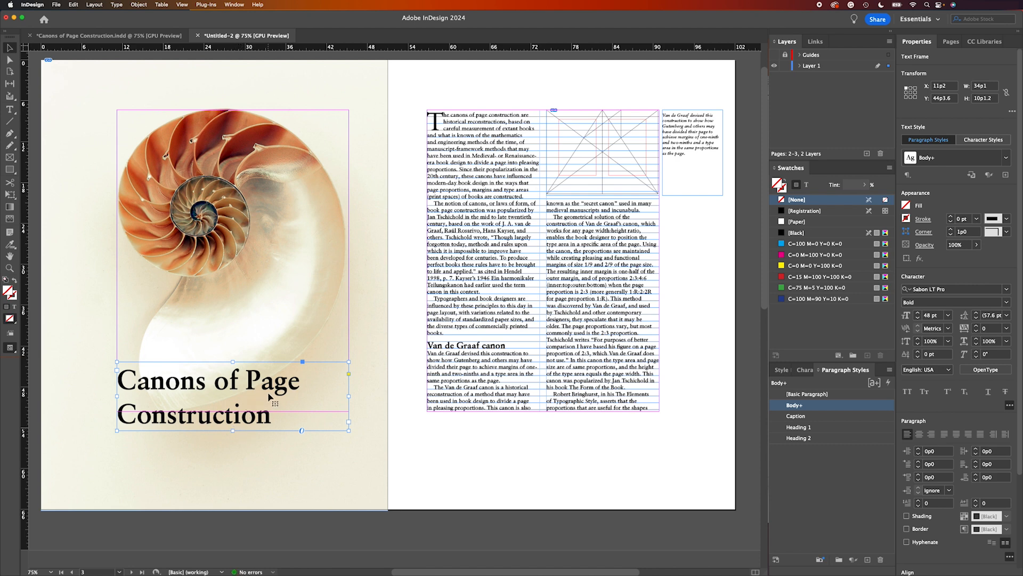
{"action": "left_click", "coordinate": [976, 318]}
{"action": "left_click", "coordinate": [977, 318]}
{"action": "left_click", "coordinate": [976, 318]}
{"action": "left_click", "coordinate": [977, 319]}
{"action": "double_click", "coordinate": [261, 420]}
{"action": "triple_click", "coordinate": [262, 420]}
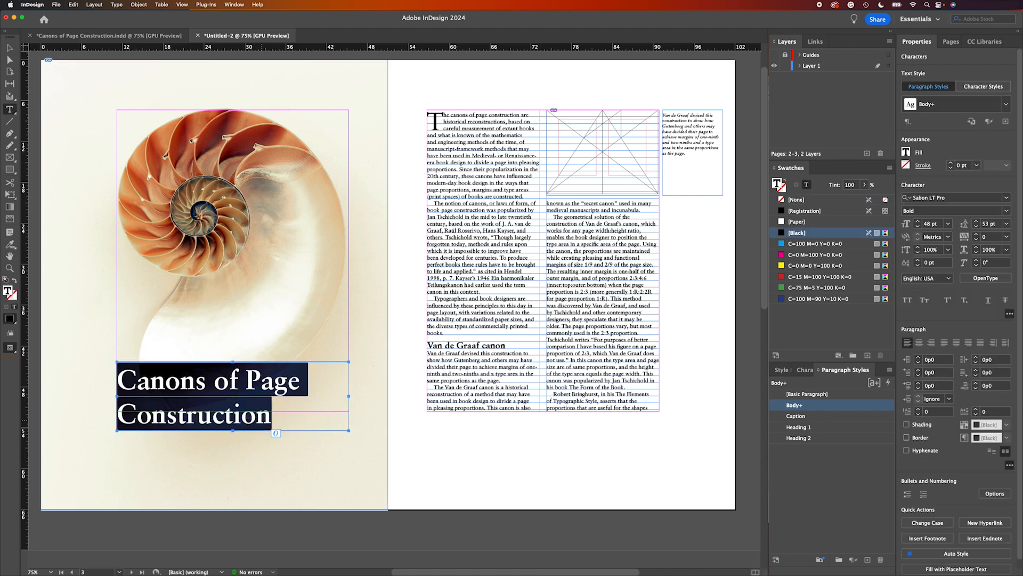
{"action": "left_click", "coordinate": [976, 227]}
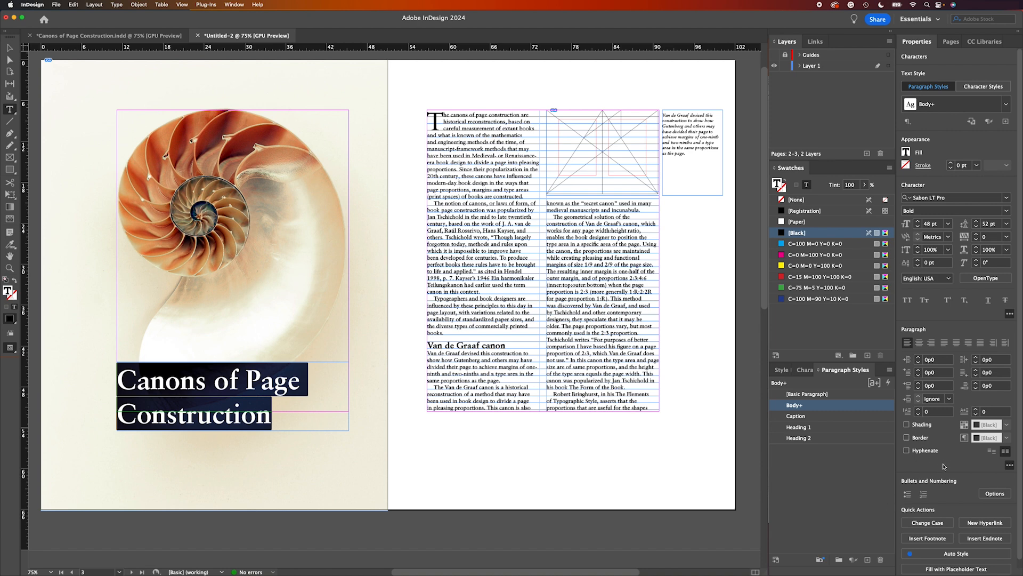
Step: Start a new paragraph style from the formatted title, named "Title" and based on [No Paragraph Style]
{"action": "left_click", "coordinate": [889, 369]}
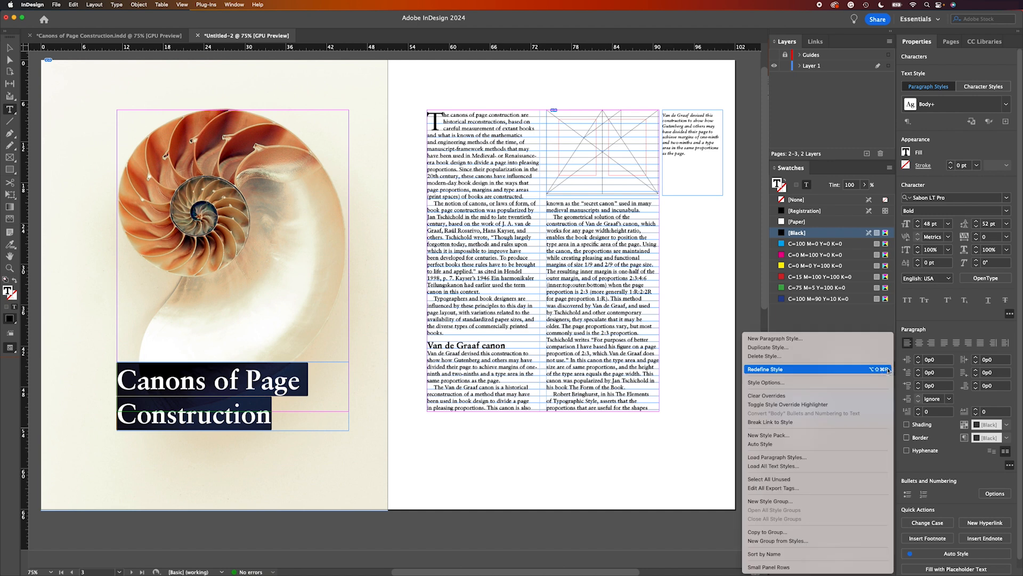
{"action": "left_click", "coordinate": [836, 340]}
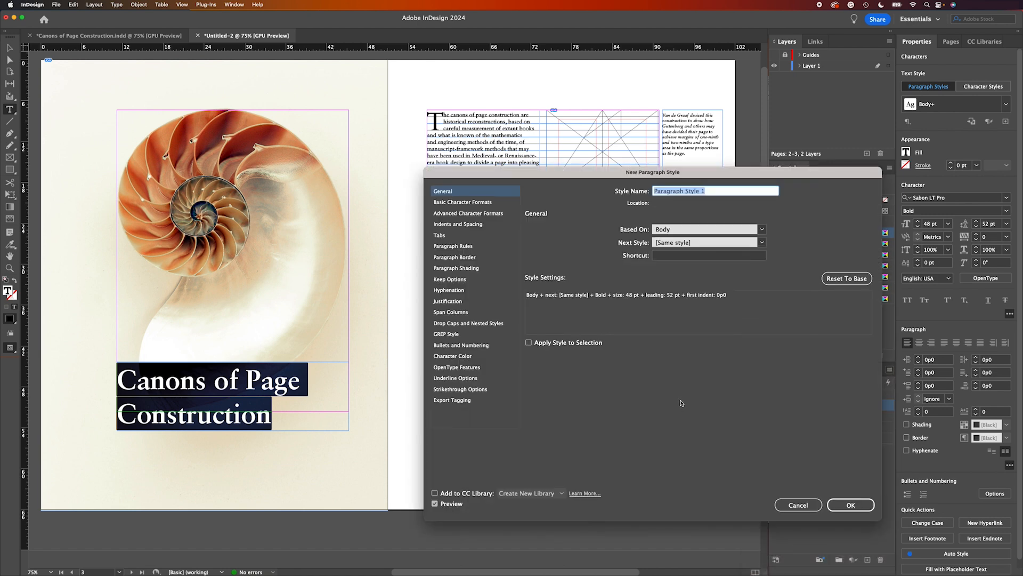
{"action": "type", "text": "Title"}
{"action": "left_click", "coordinate": [762, 229]}
{"action": "left_click", "coordinate": [682, 237]}
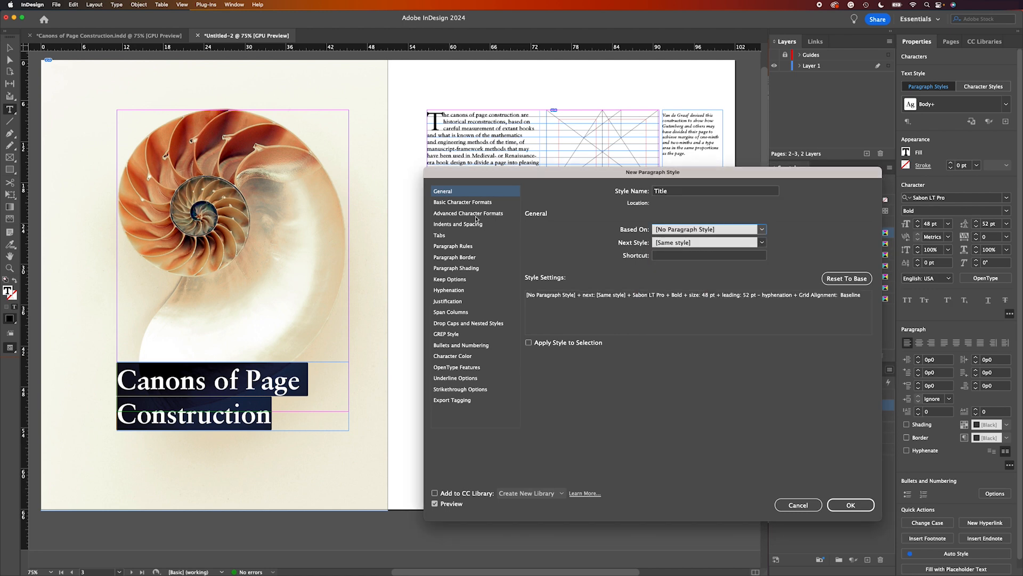
Step: Set the Title style's Align to Grid to None, save the style, and apply it to the title text
{"action": "left_click", "coordinate": [459, 226]}
{"action": "left_click", "coordinate": [596, 335]}
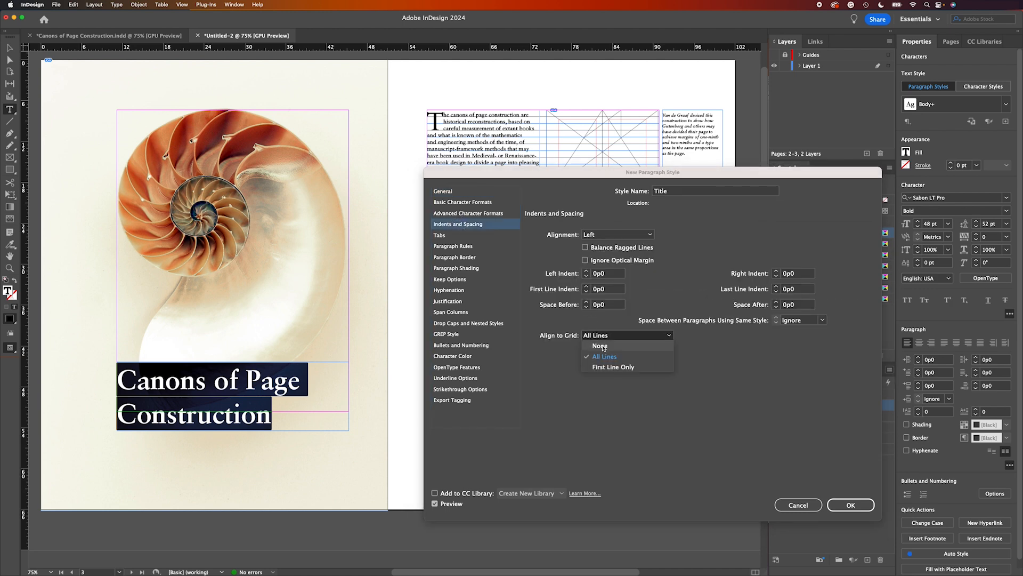
{"action": "left_click", "coordinate": [601, 346]}
{"action": "left_click", "coordinate": [603, 337]}
{"action": "left_click", "coordinate": [601, 347]}
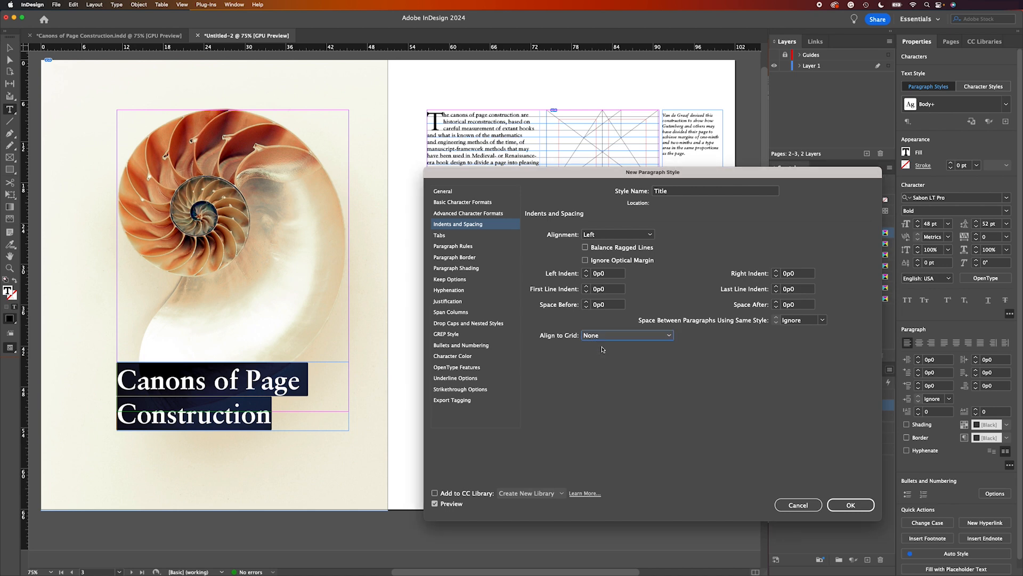
{"action": "left_click", "coordinate": [851, 504]}
{"action": "left_click", "coordinate": [808, 416]}
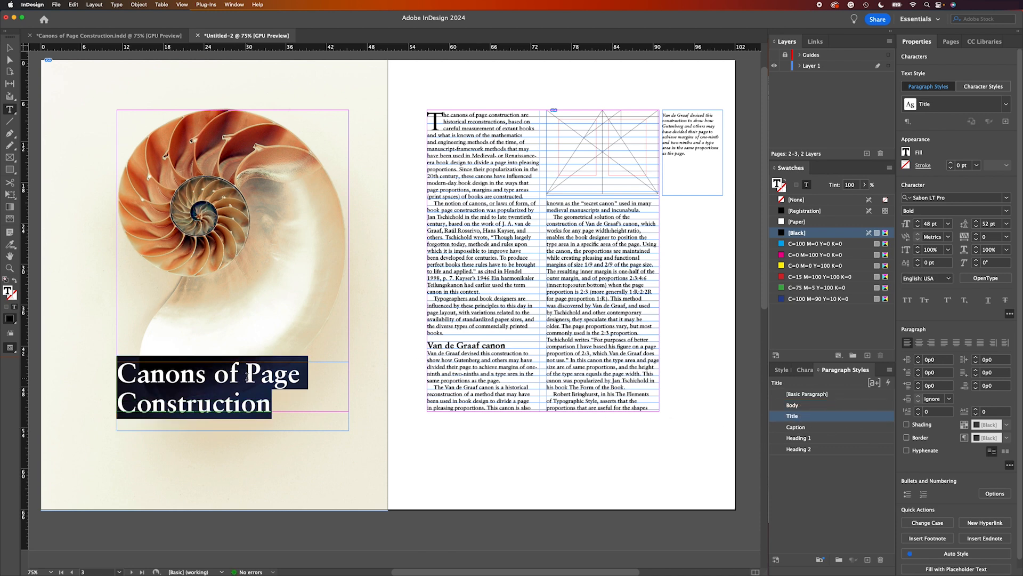
Step: Insert a forced line break before "Page" in the title, then shorten its frame to about 8p9.6 and raise it to about Y 43p4
{"action": "left_click", "coordinate": [246, 376]}
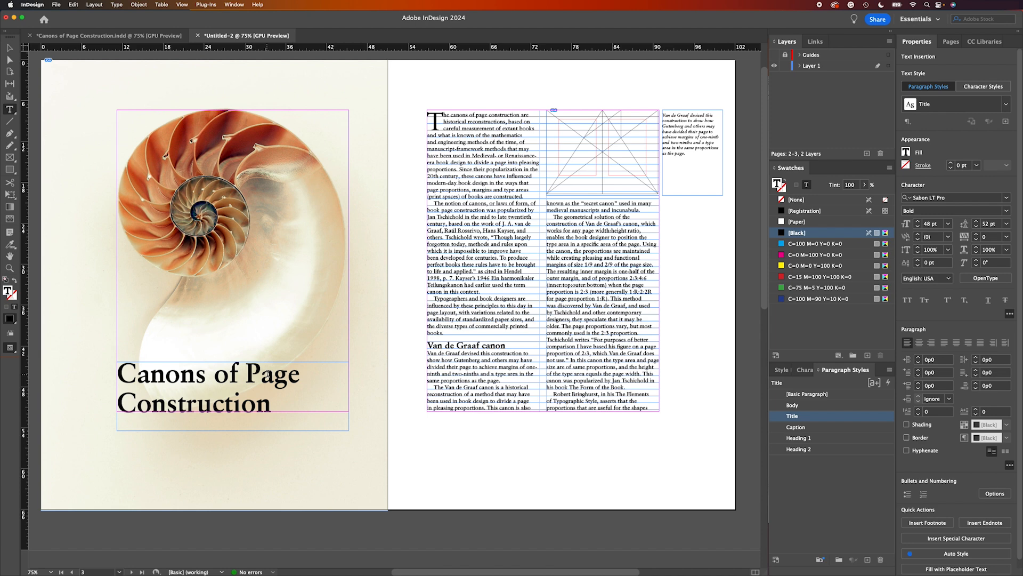
{"action": "key", "text": "shift+Return"}
{"action": "key", "text": "Escape"}
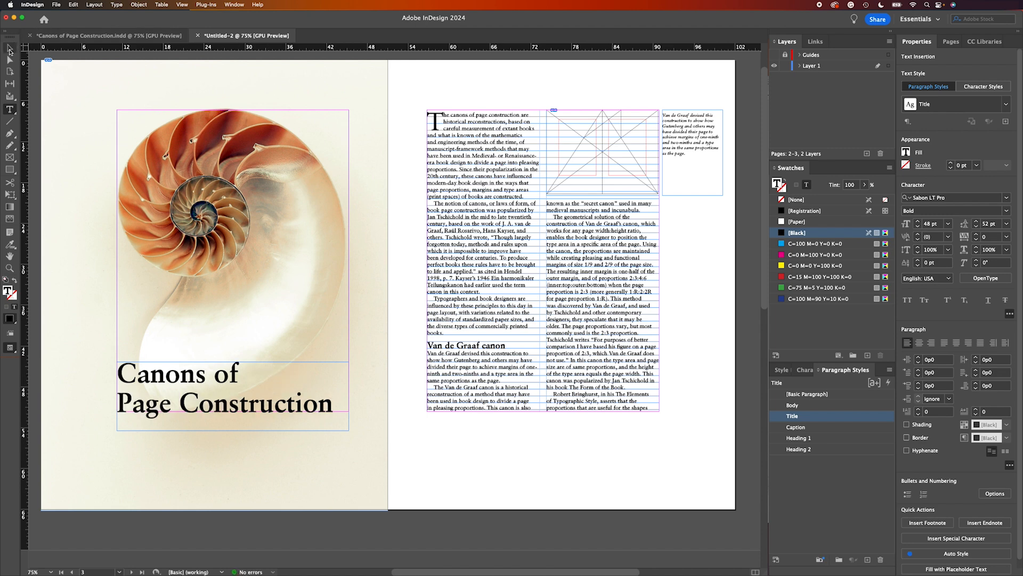
{"action": "left_click_drag", "start_coordinate": [232, 430], "coordinate": [233, 404]}
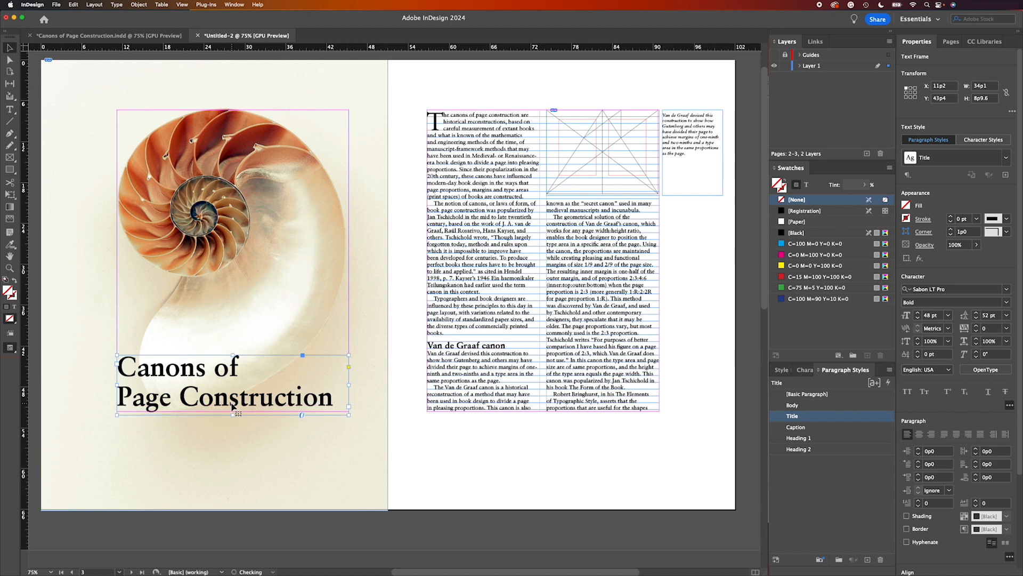
{"action": "double_click", "coordinate": [235, 403]}
{"action": "key", "text": "super+a"}
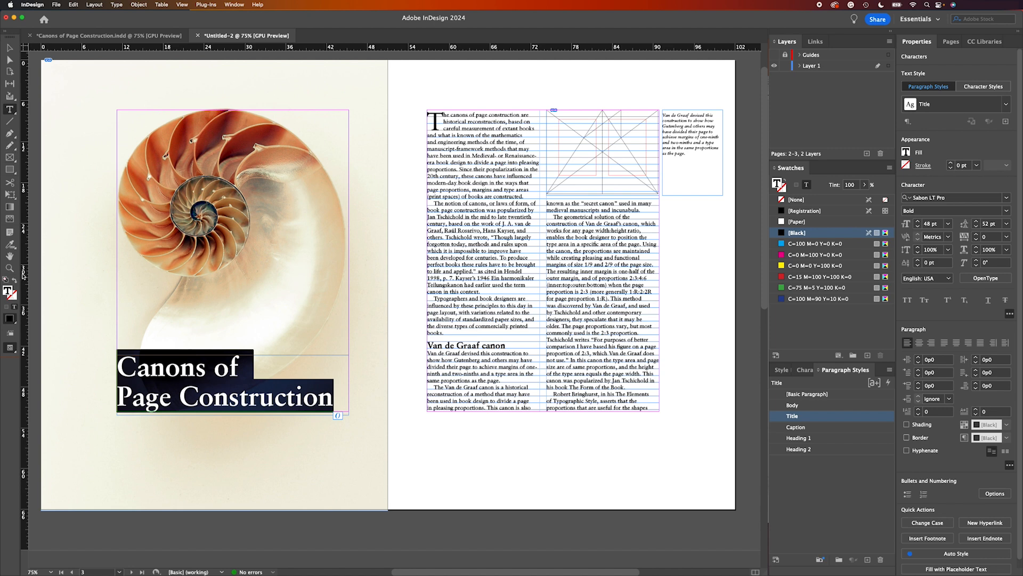
{"action": "left_click", "coordinate": [13, 247]}
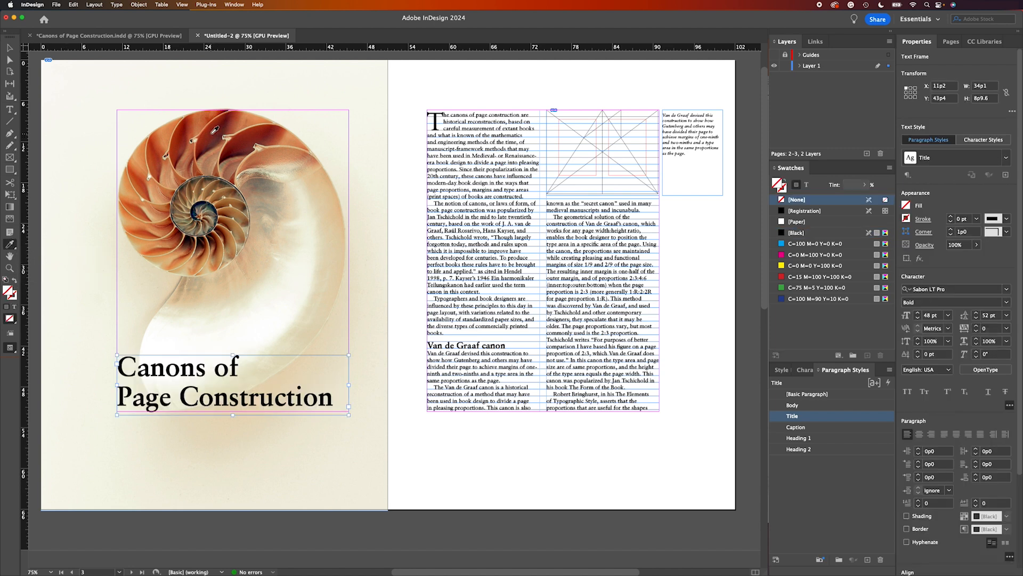
{"action": "left_click", "coordinate": [212, 133]}
{"action": "key", "text": "super+z"}
Step: Recolour the whole title on page 2 with a dark red sampled from the shell photo, then deselect it
{"action": "left_click", "coordinate": [9, 109]}
{"action": "triple_click", "coordinate": [192, 362]}
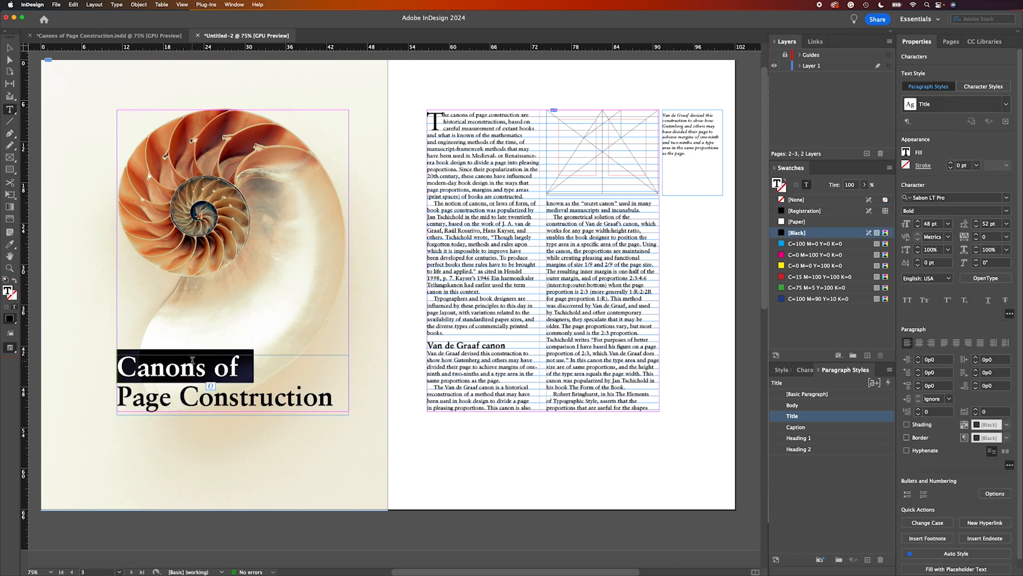
{"action": "left_click", "coordinate": [191, 361]}
{"action": "left_click", "coordinate": [10, 244]}
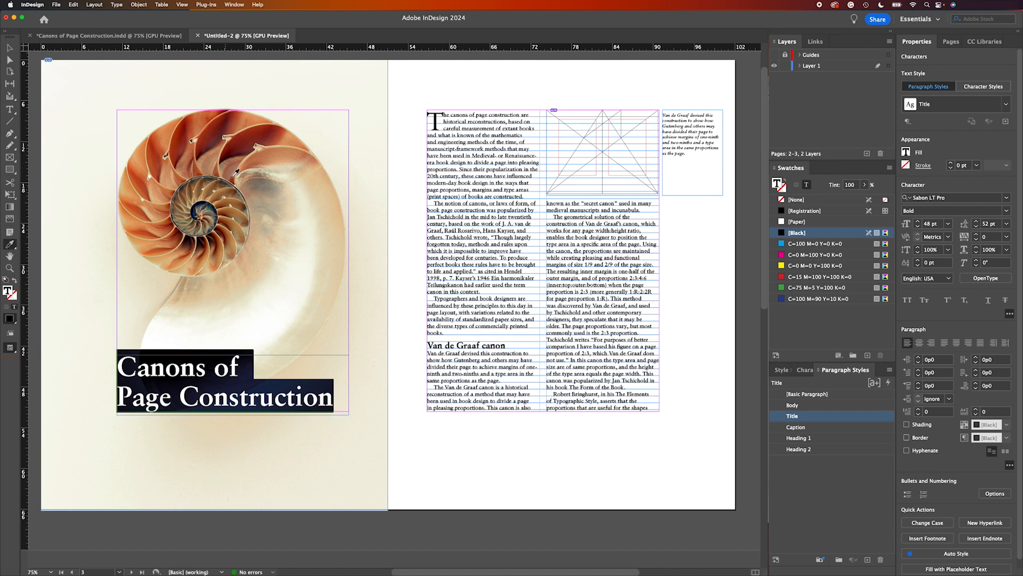
{"action": "left_click", "coordinate": [234, 140]}
{"action": "left_click", "coordinate": [10, 47]}
{"action": "left_click", "coordinate": [215, 285]}
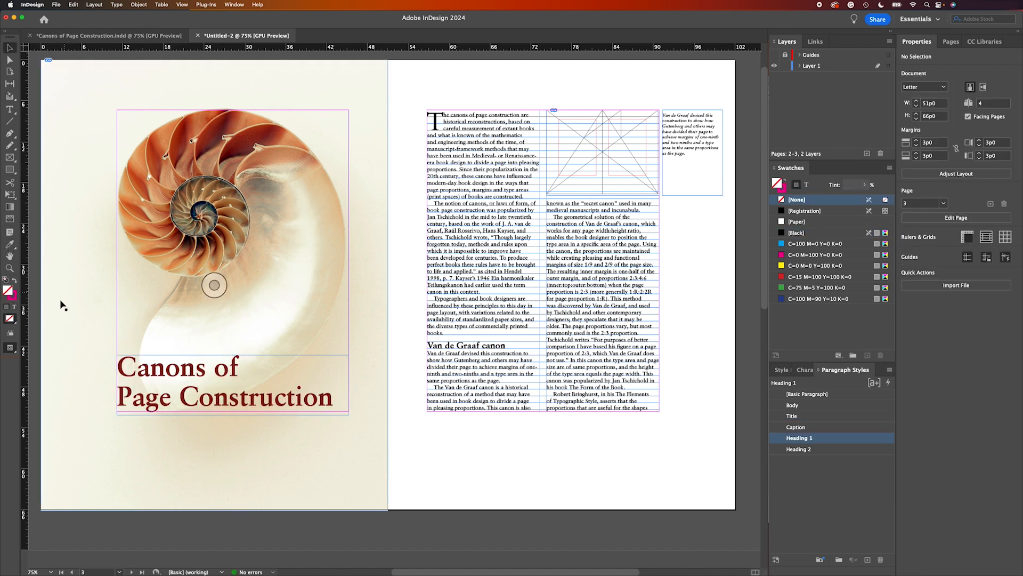
Step: Switch to Preview screen mode and insert "The " before "Canons of" in the title
{"action": "left_click_drag", "start_coordinate": [9, 347], "coordinate": [48, 370]}
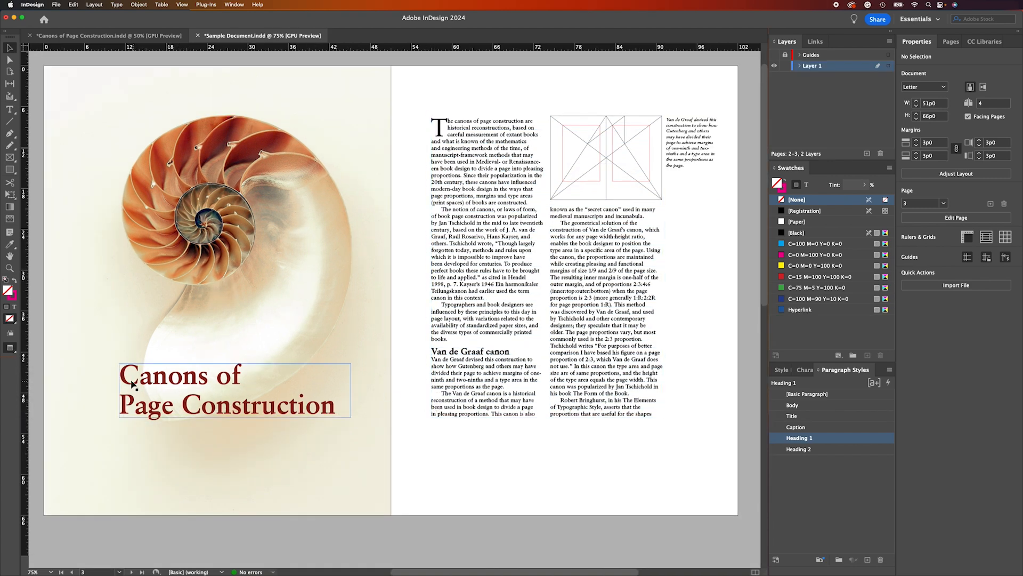
{"action": "double_click", "coordinate": [123, 377]}
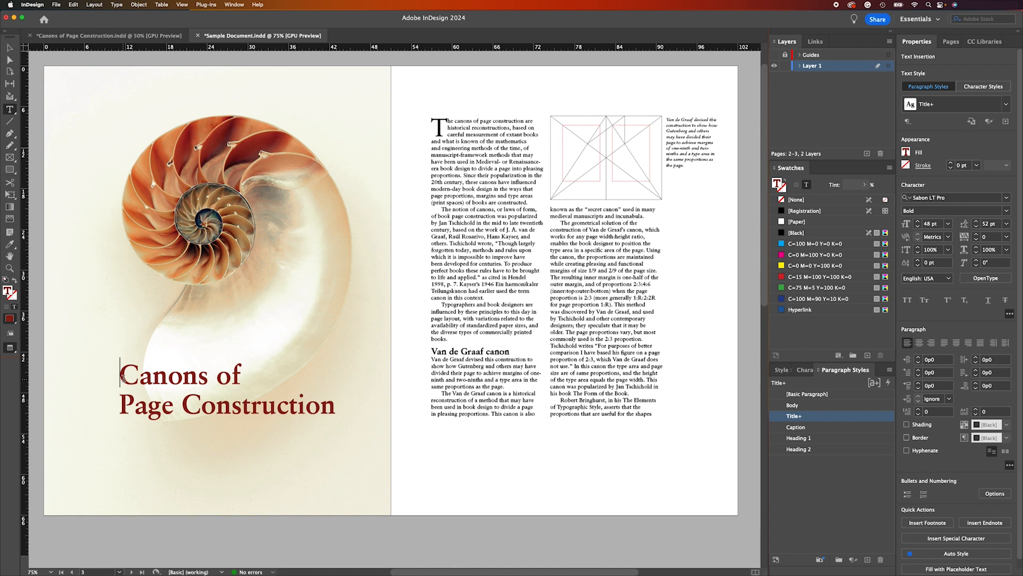
{"action": "type", "text": "The"}
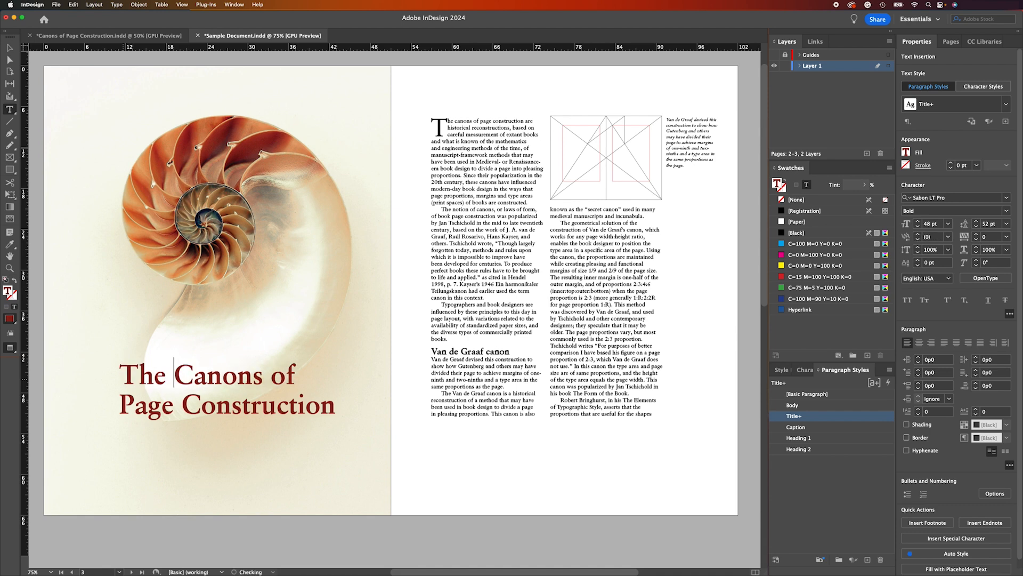
{"action": "left_click", "coordinate": [9, 48]}
Step: Return to Normal screen mode and draw a credits text frame about 34p0 by 4p0 below the body columns on page 5
{"action": "scroll", "coordinate": [531, 417], "scroll_direction": "down", "scroll_amount": 10}
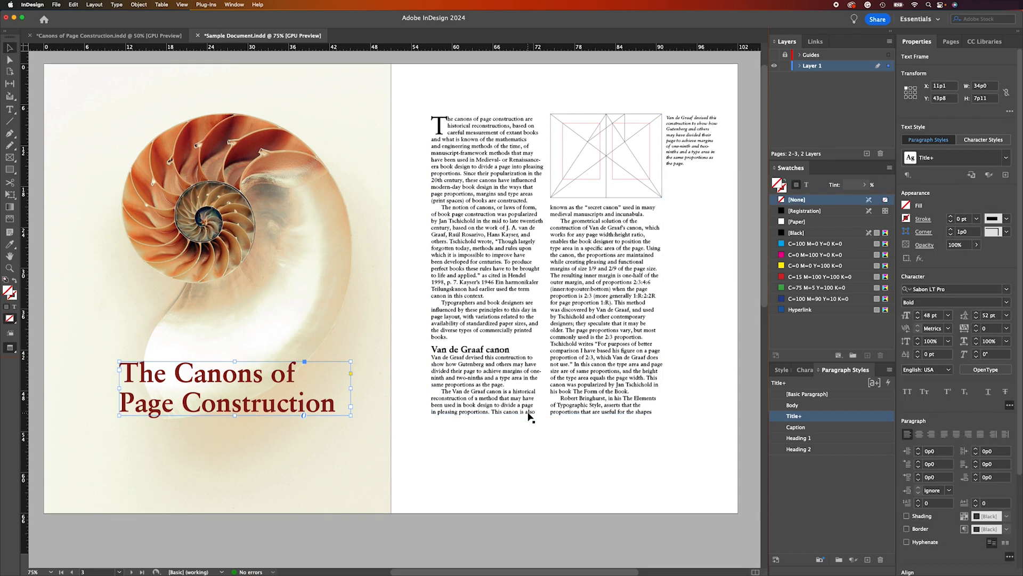
{"action": "scroll", "coordinate": [530, 416], "scroll_direction": "down", "scroll_amount": 10}
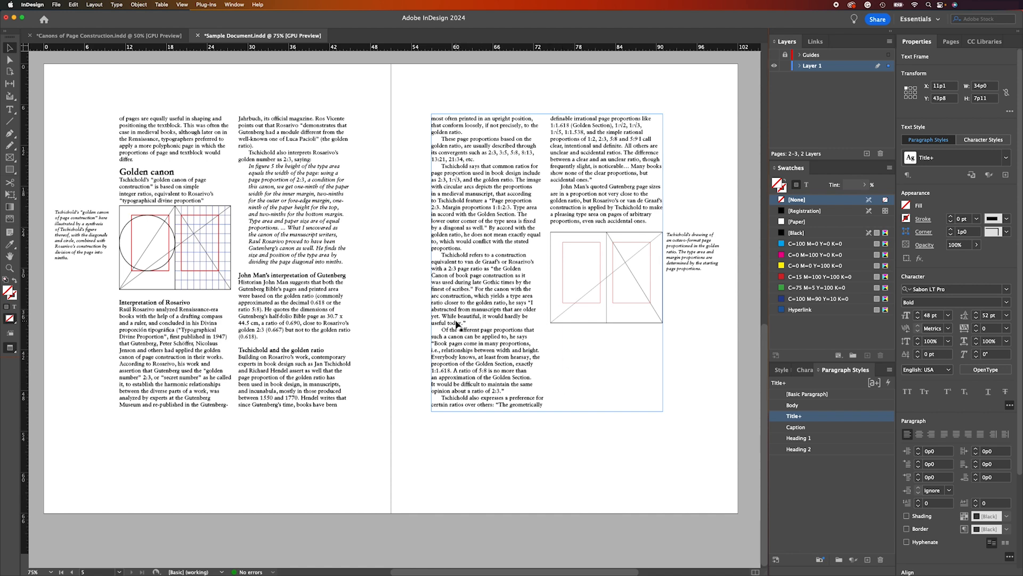
{"action": "left_click", "coordinate": [14, 110]}
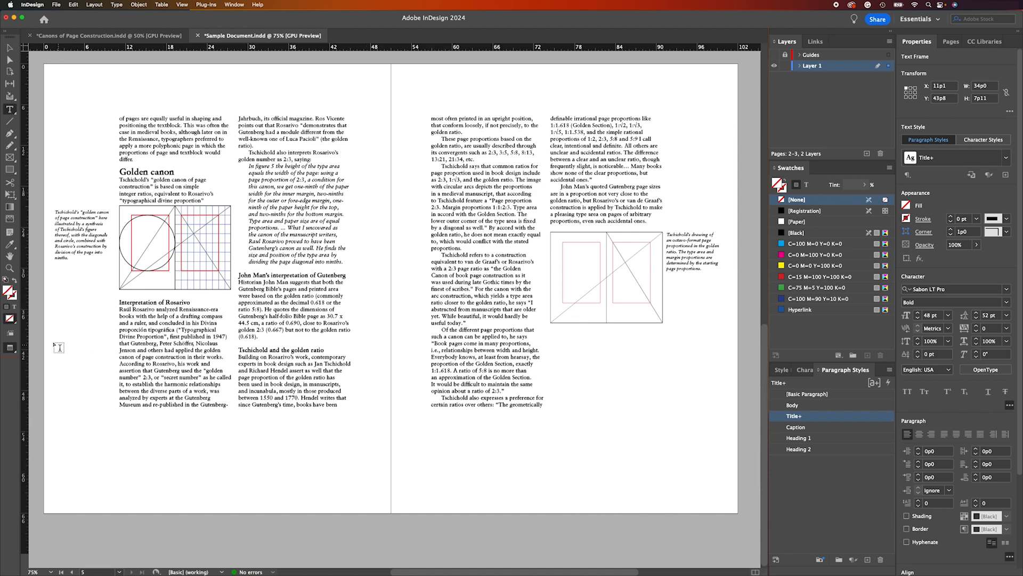
{"action": "left_click_drag", "start_coordinate": [9, 348], "coordinate": [30, 360]}
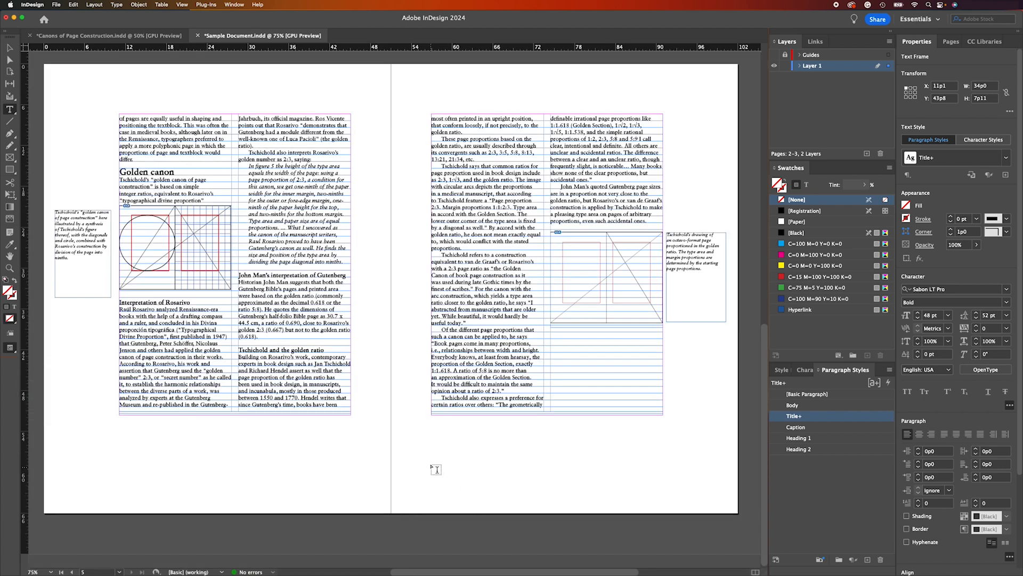
{"action": "left_click_drag", "start_coordinate": [431, 457], "coordinate": [663, 485]}
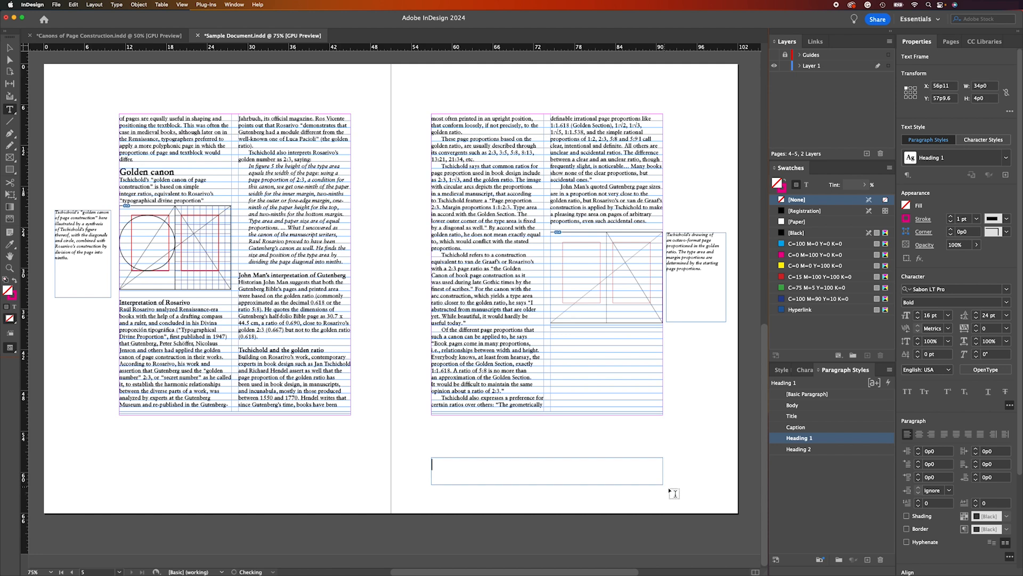
Step: Apply the Body paragraph style in the new frame and set its first-line indent to 0p0
{"action": "left_click", "coordinate": [794, 406]}
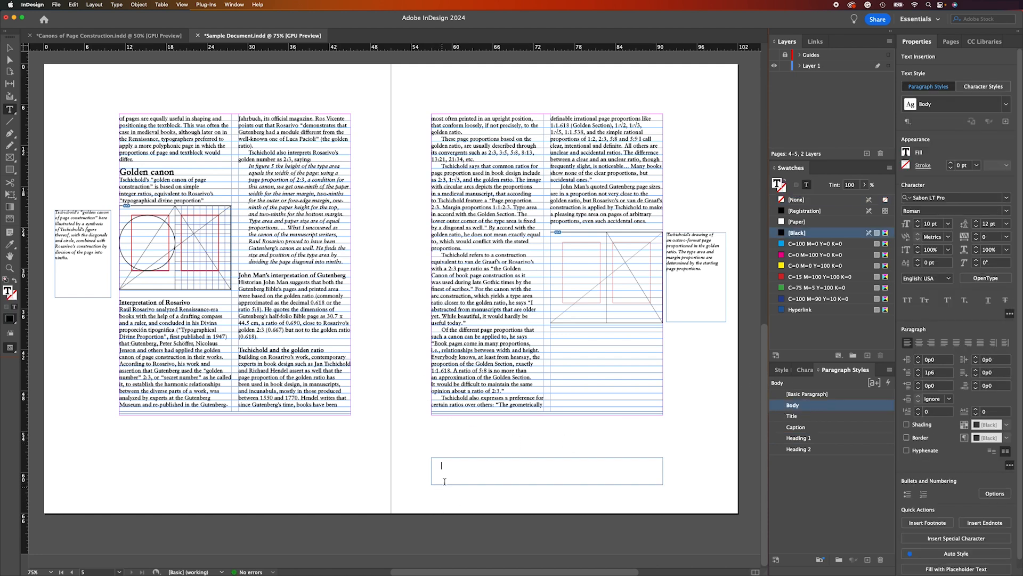
{"action": "left_click", "coordinate": [918, 379]}
{"action": "left_click", "coordinate": [918, 377]}
{"action": "left_click", "coordinate": [916, 377]}
{"action": "key", "text": "Tab"}
Step: Copy the "Orange & White Seashell on White Surface" credit line from the Word document's Sources into the new InDesign frame
{"action": "mouse_move", "coordinate": [372, 570]}
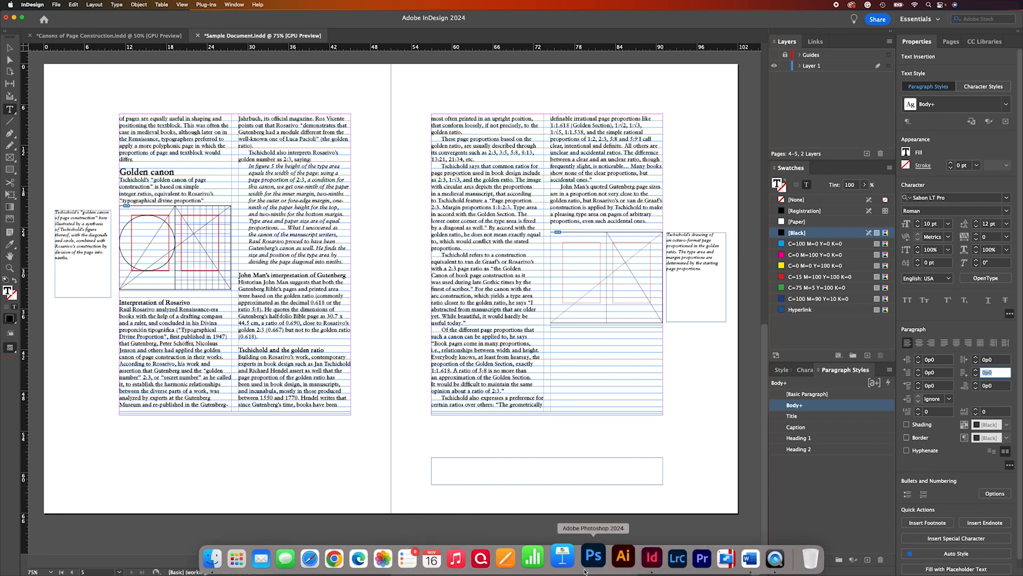
{"action": "left_click", "coordinate": [738, 548]}
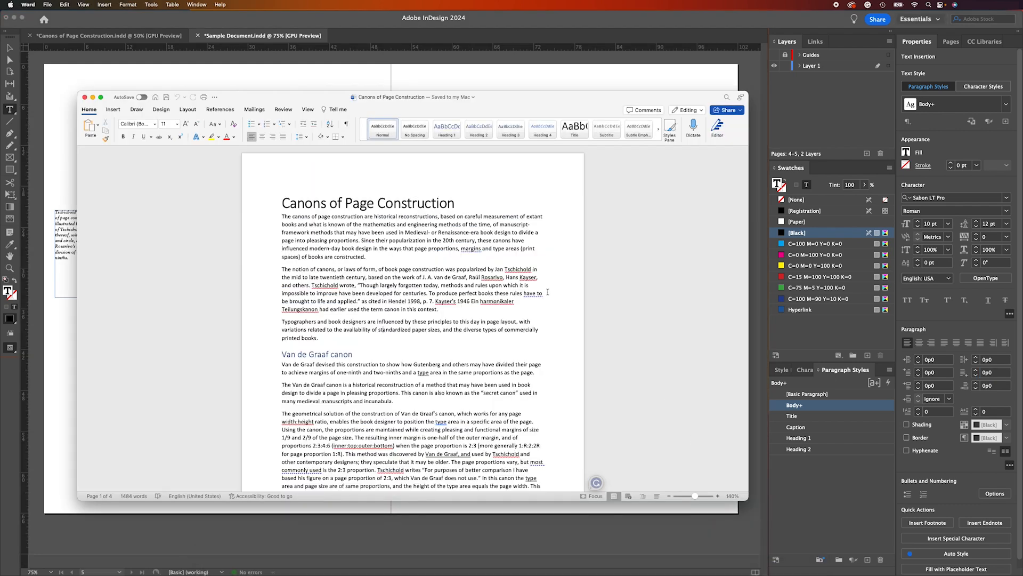
{"action": "scroll", "coordinate": [391, 293], "scroll_direction": "down", "scroll_amount": 20}
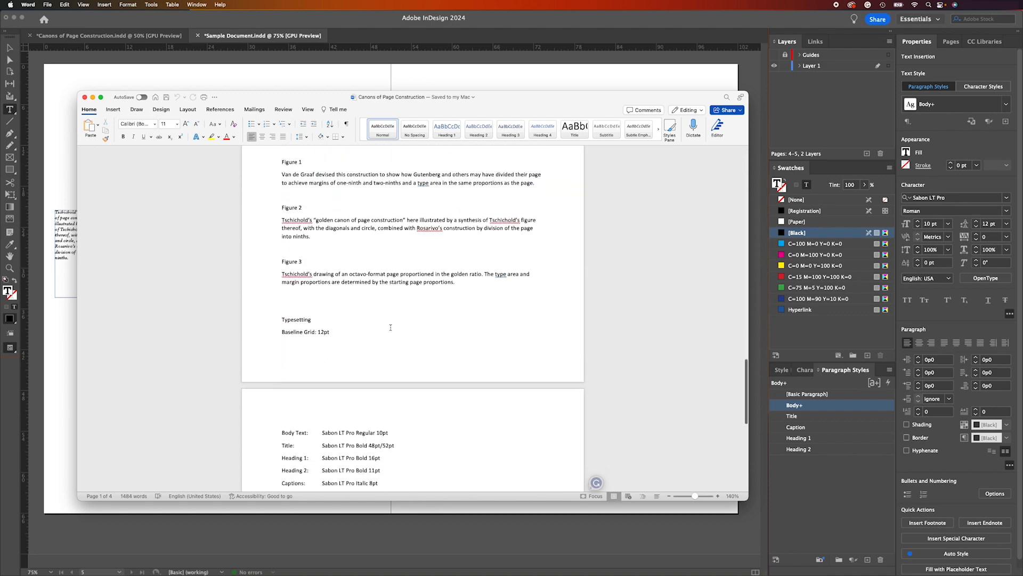
{"action": "scroll", "coordinate": [391, 327], "scroll_direction": "down", "scroll_amount": 2}
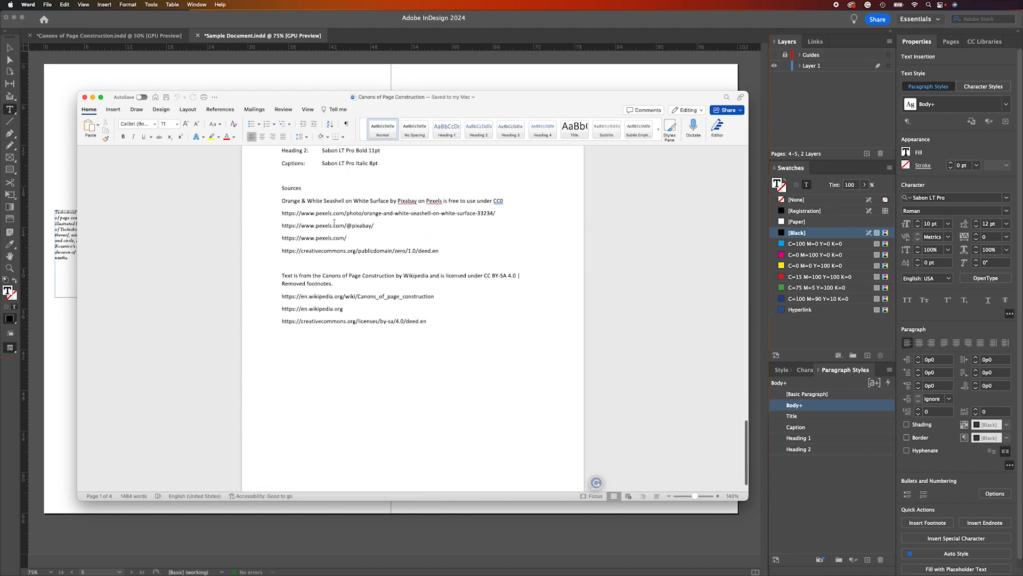
{"action": "left_click_drag", "start_coordinate": [280, 201], "coordinate": [502, 200]}
{"action": "key", "text": "super+c"}
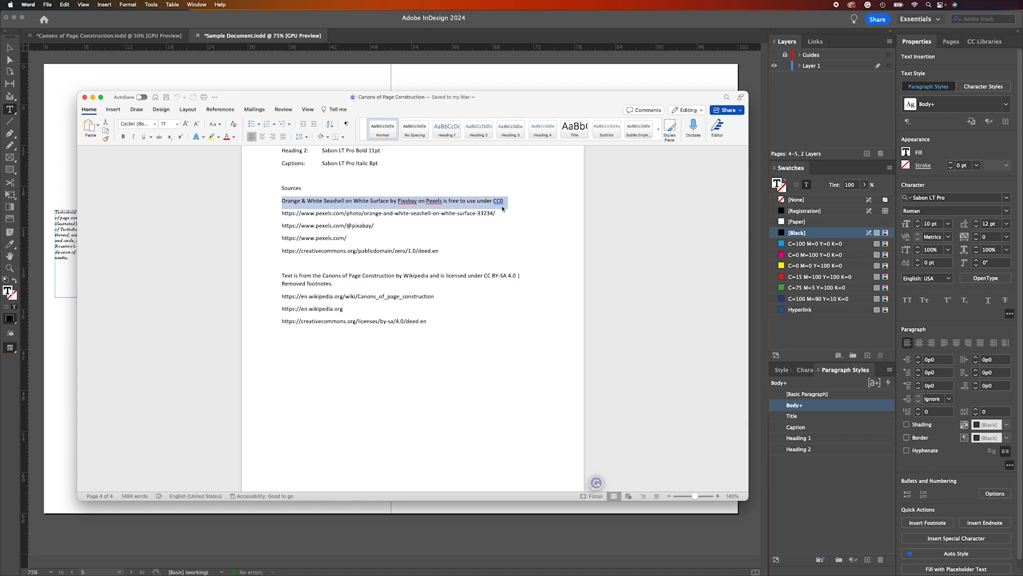
{"action": "left_click", "coordinate": [495, 512]}
{"action": "left_click", "coordinate": [469, 462]}
{"action": "key", "text": "super+v"}
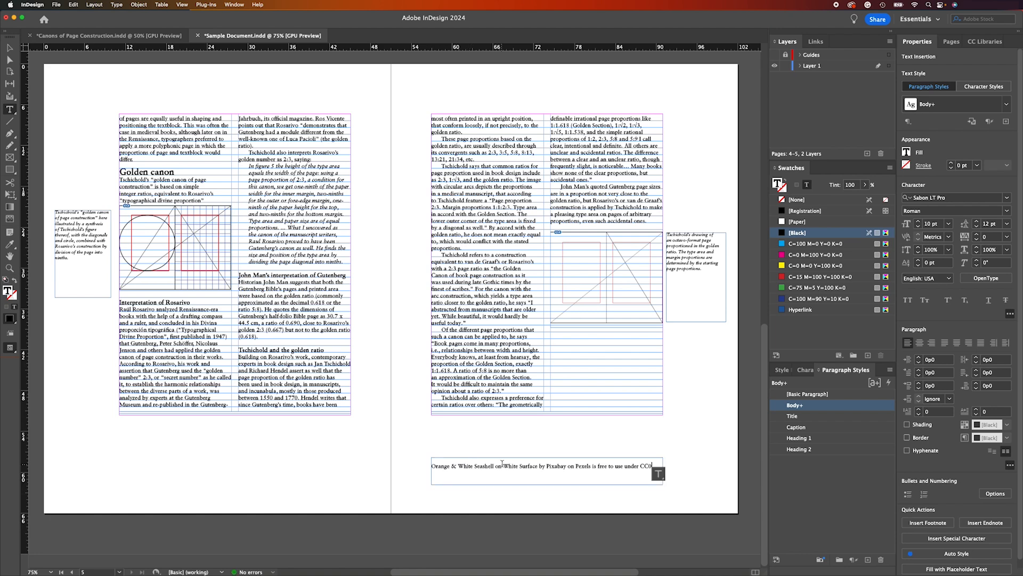
{"action": "key", "text": "Escape"}
Step: Copy the Wikipedia text credit, including "Removed footnotes.", from the Word document and paste it below the photo credit in InDesign
{"action": "key", "text": "super+Tab"}
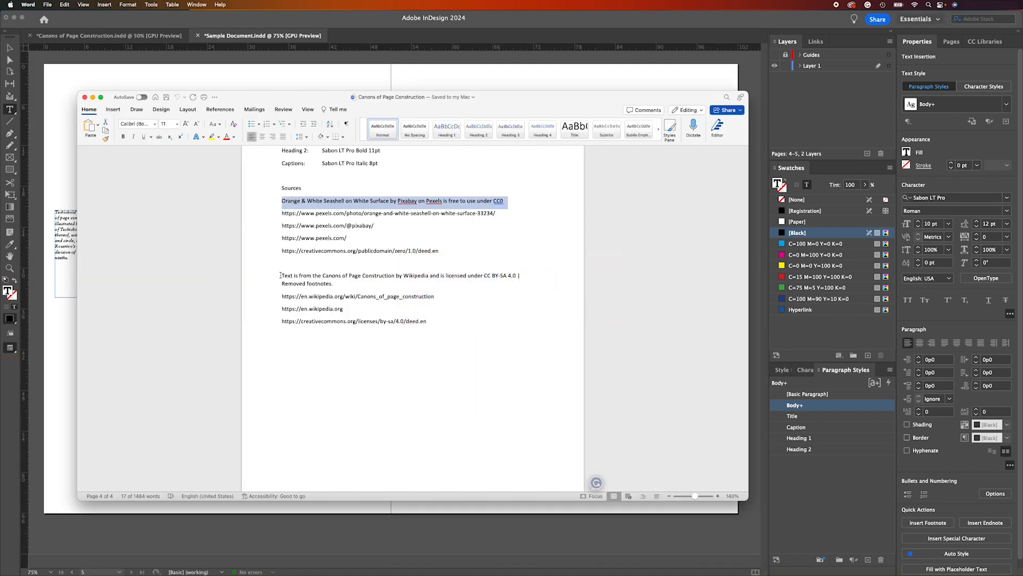
{"action": "left_click_drag", "start_coordinate": [280, 275], "coordinate": [341, 286]}
{"action": "key", "text": "super+c"}
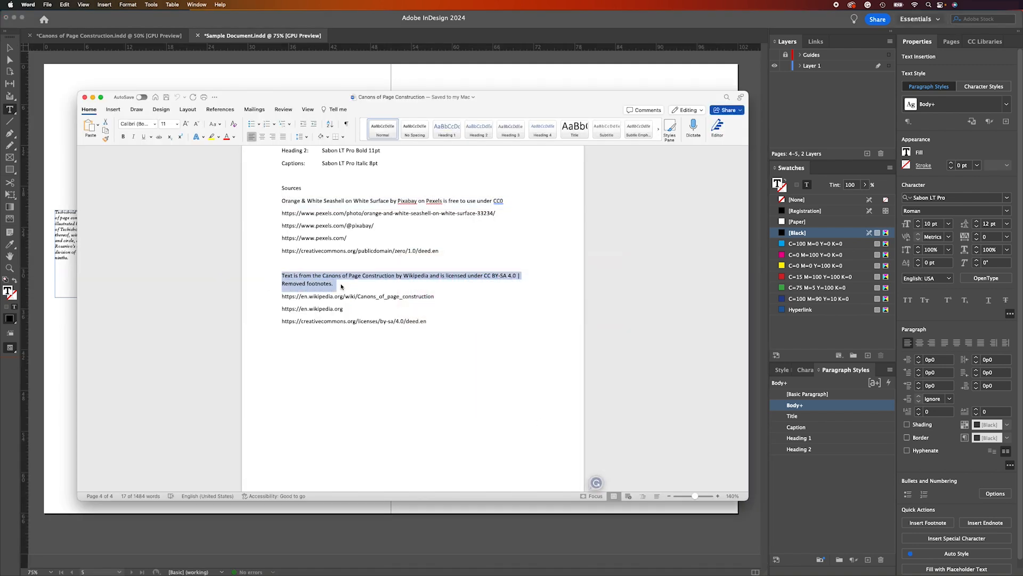
{"action": "key", "text": "super+Tab"}
{"action": "left_click", "coordinate": [460, 476]}
{"action": "left_click", "coordinate": [656, 469]}
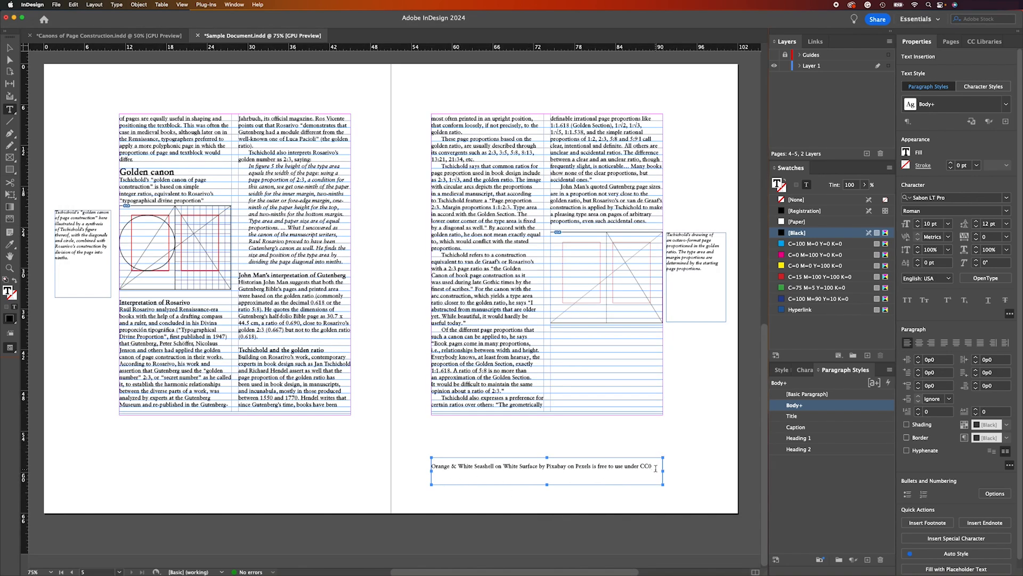
{"action": "key", "text": "super+v"}
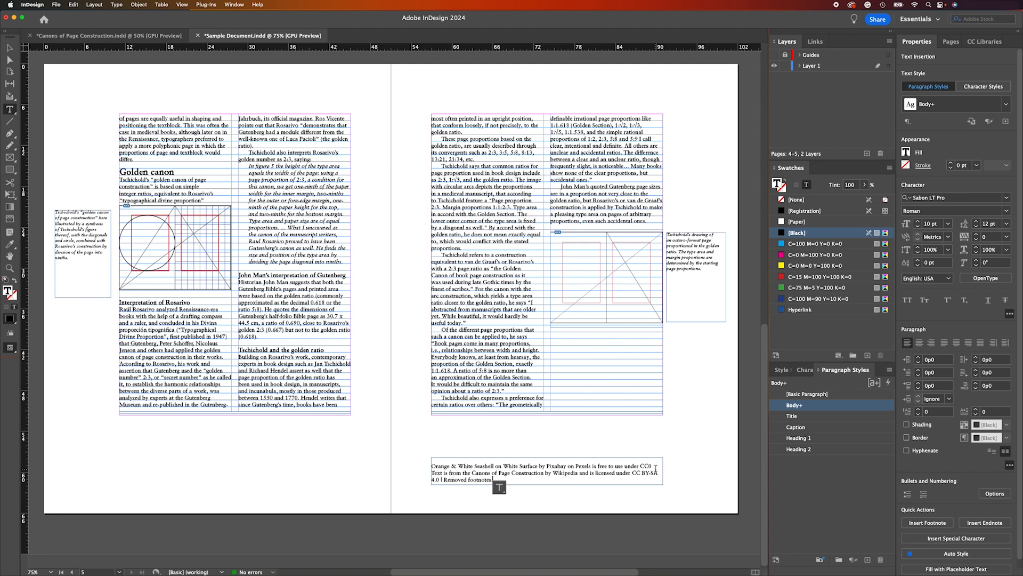
Step: Set all the text in the credits frame to 9 pt
{"action": "key", "text": "super+a"}
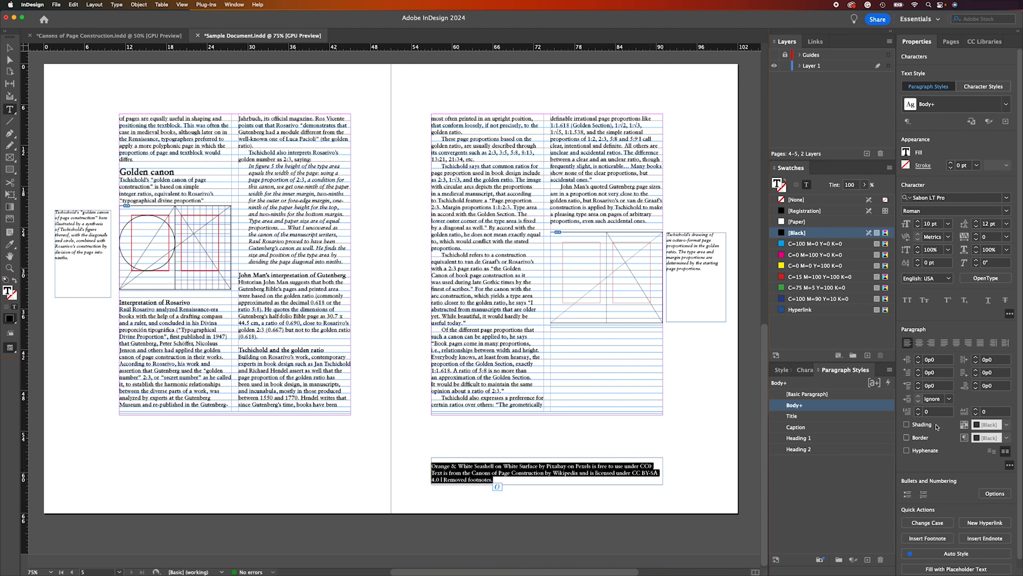
{"action": "left_click", "coordinate": [917, 227]}
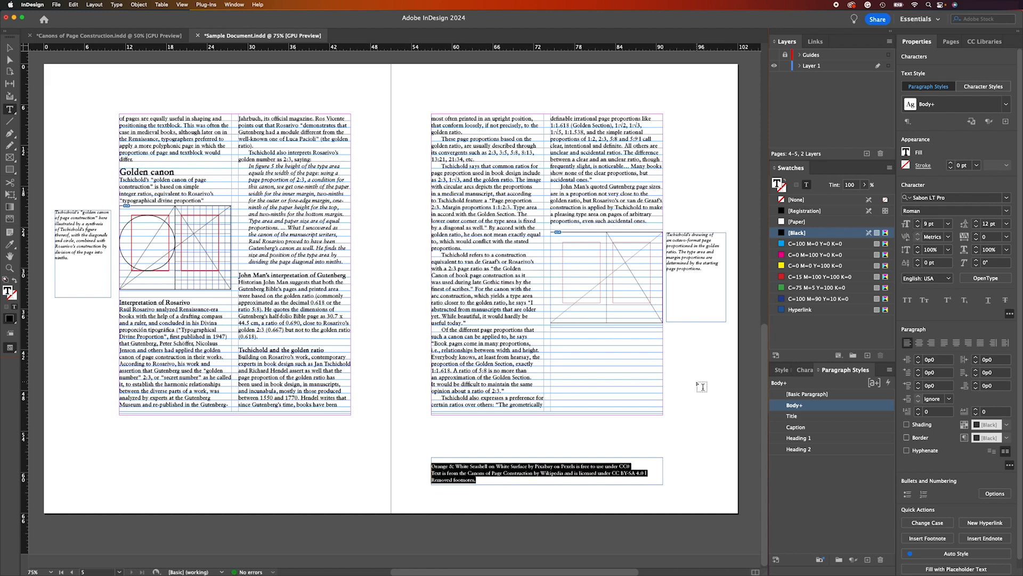
{"action": "left_click", "coordinate": [497, 466]}
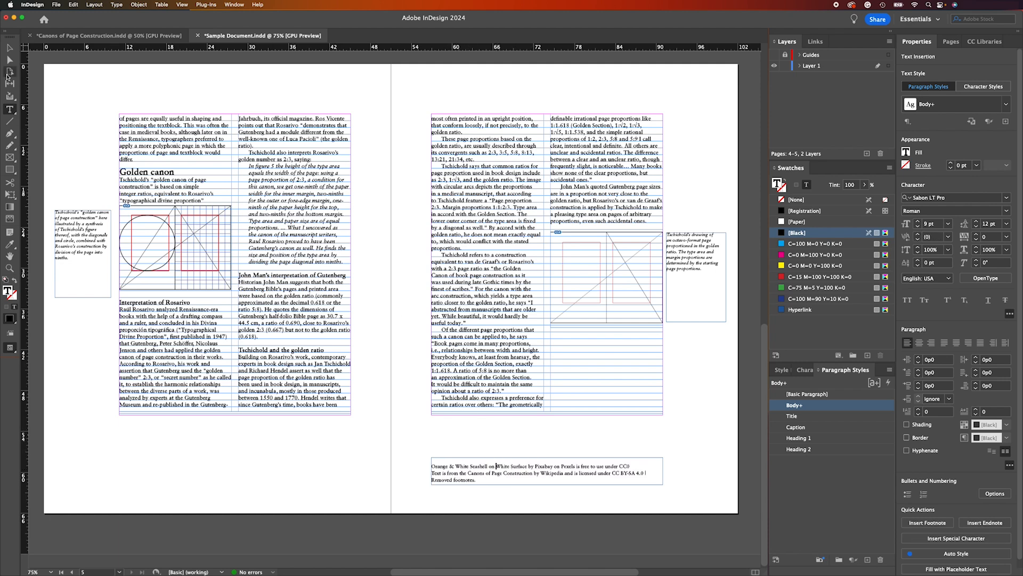
{"action": "left_click", "coordinate": [10, 268]}
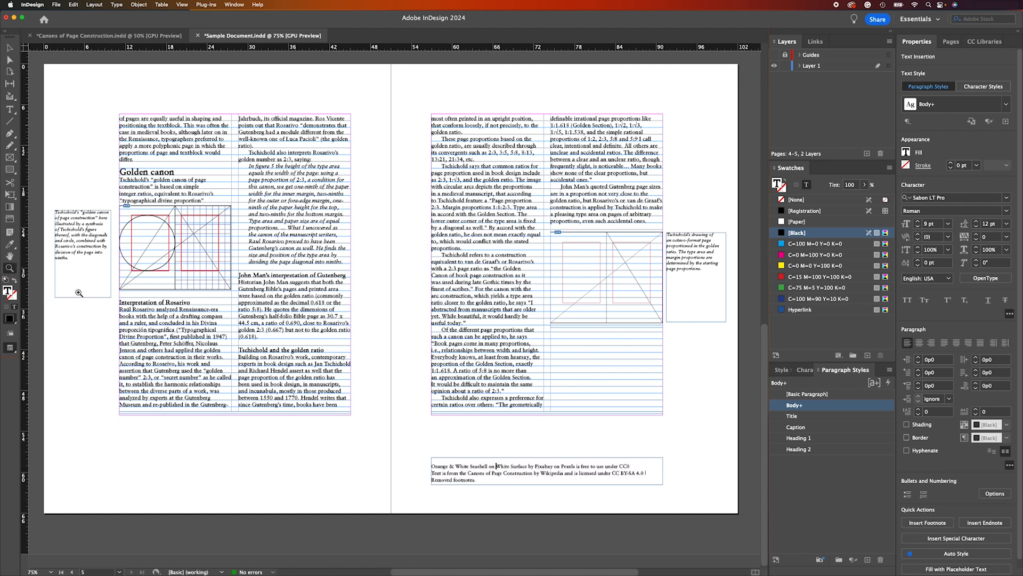
{"action": "left_click", "coordinate": [521, 481]}
{"action": "left_click", "coordinate": [483, 461]}
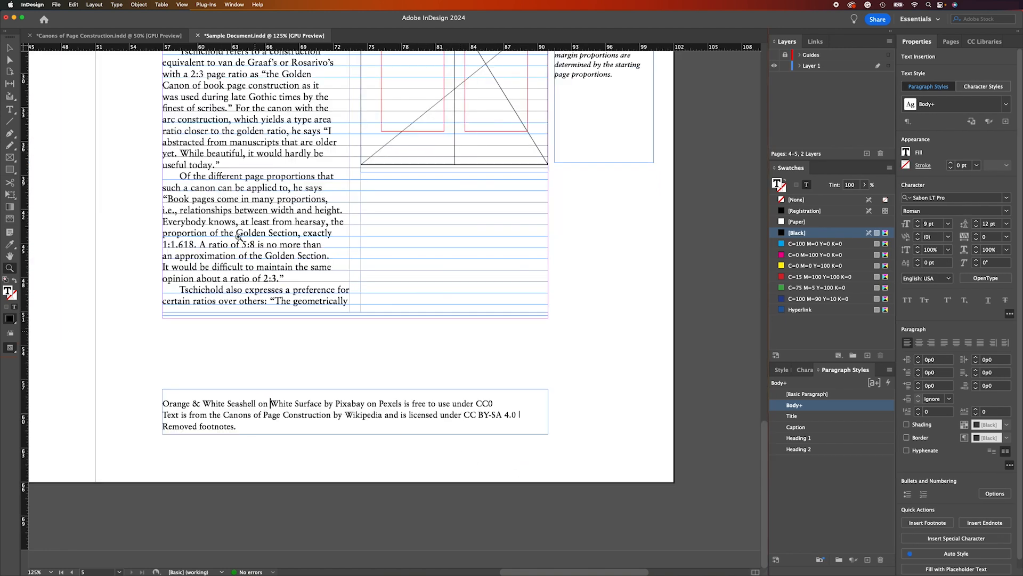
{"action": "left_click", "coordinate": [9, 110]}
{"action": "key", "text": "super+Tab"}
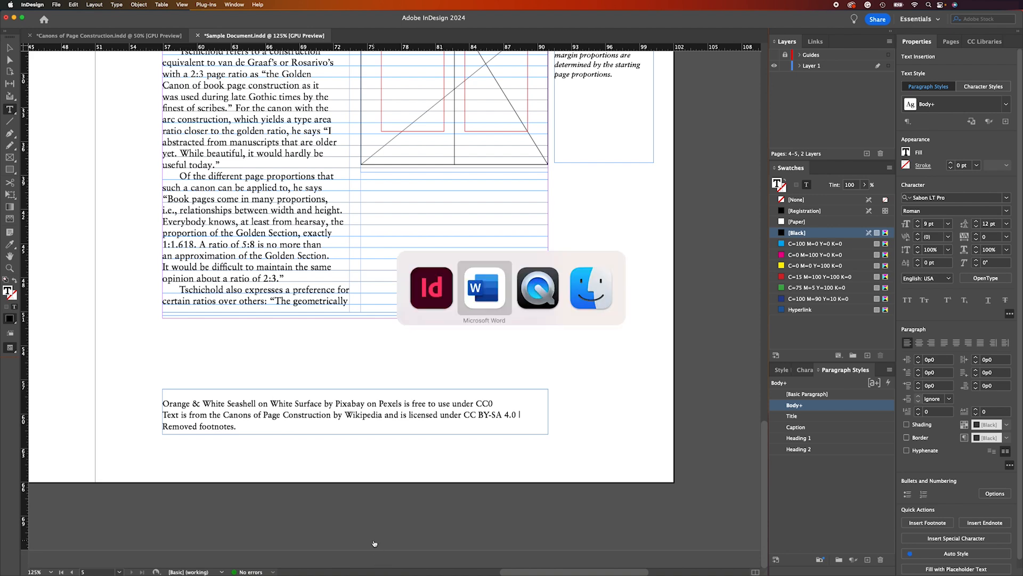
{"action": "key", "text": "super+Tab"}
{"action": "key", "text": "super+Tab"}
{"action": "key", "text": "super+shift+Tab"}
{"action": "key", "text": "super+shift+Tab"}
{"action": "left_click", "coordinate": [325, 261]}
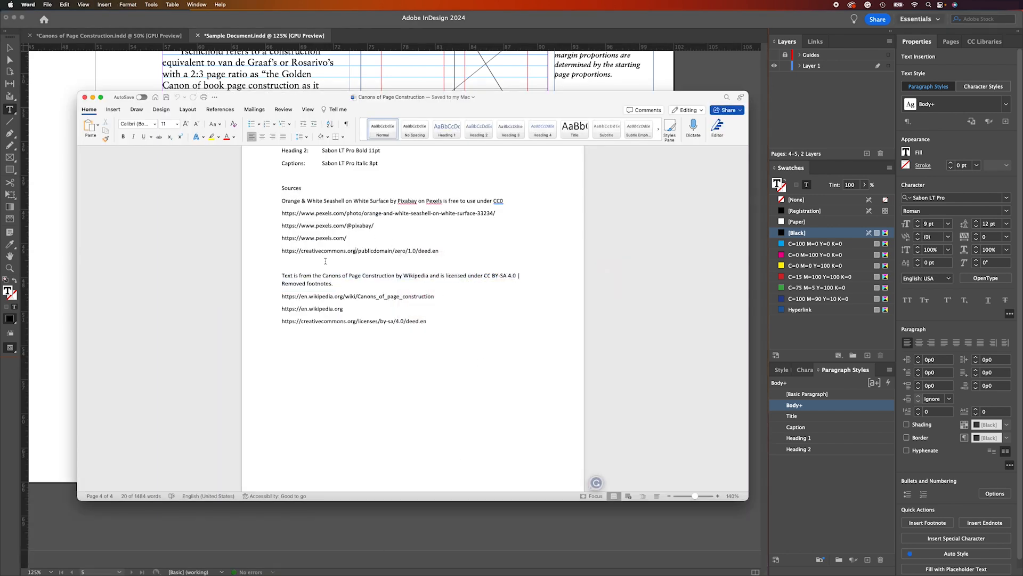
{"action": "left_click_drag", "start_coordinate": [501, 213], "coordinate": [283, 217]}
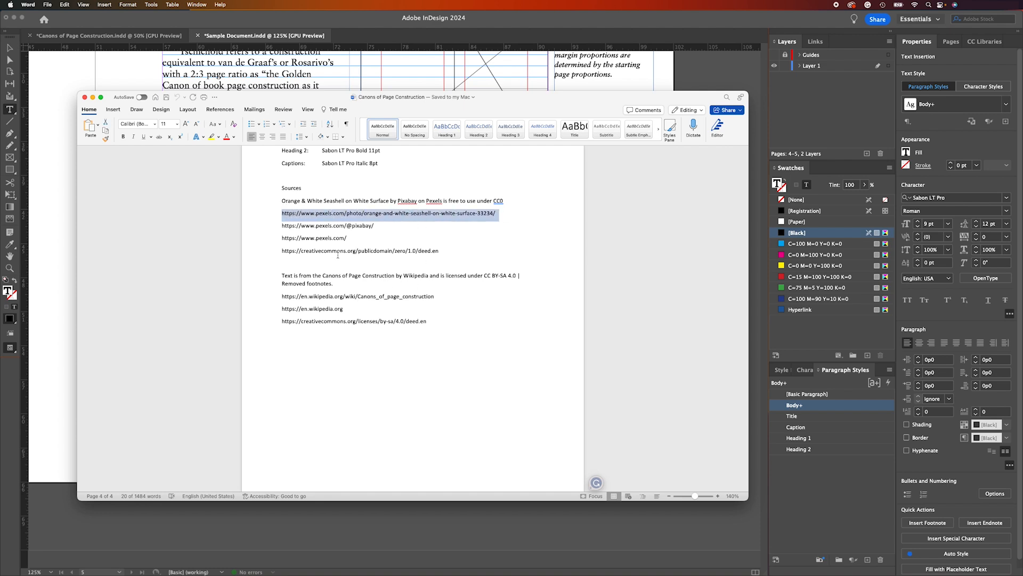
{"action": "left_click", "coordinate": [53, 448]}
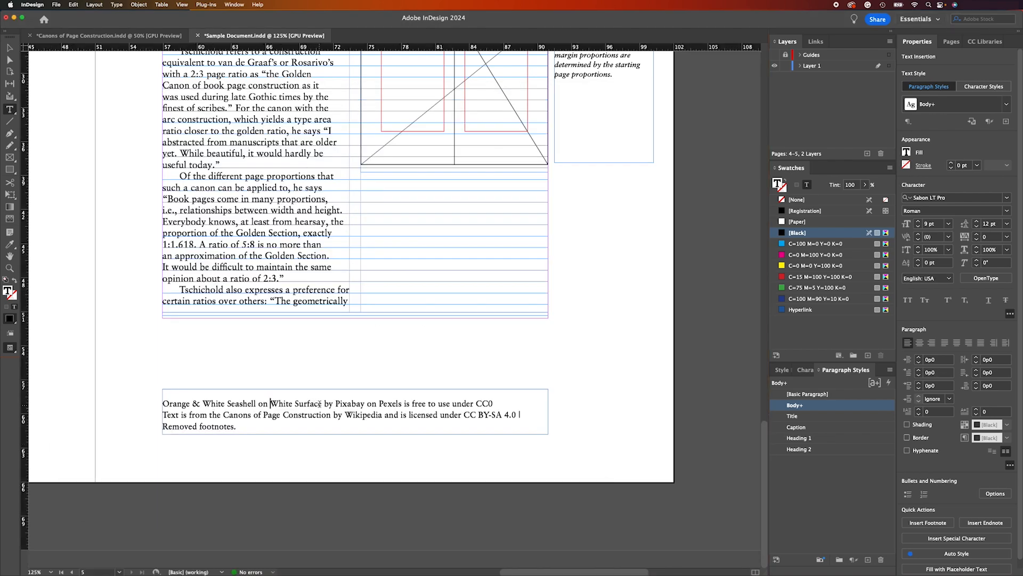
Step: Hyperlink "Orange & White Seashell on White Surface" in the credits frame to the copied Pexels photo URL
{"action": "left_click_drag", "start_coordinate": [321, 403], "coordinate": [155, 407]}
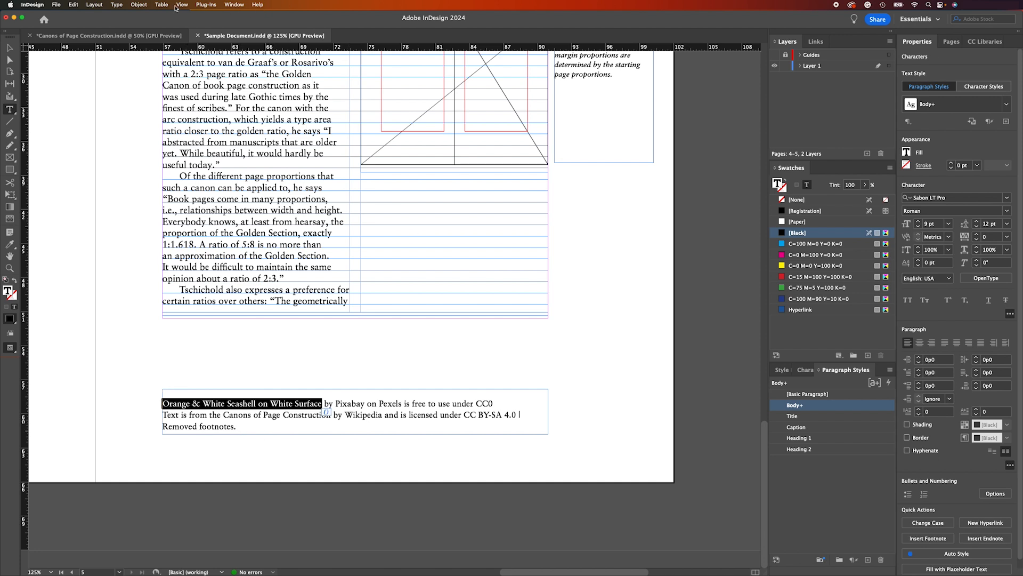
{"action": "left_click", "coordinate": [228, 5]}
{"action": "mouse_move", "coordinate": [261, 233]}
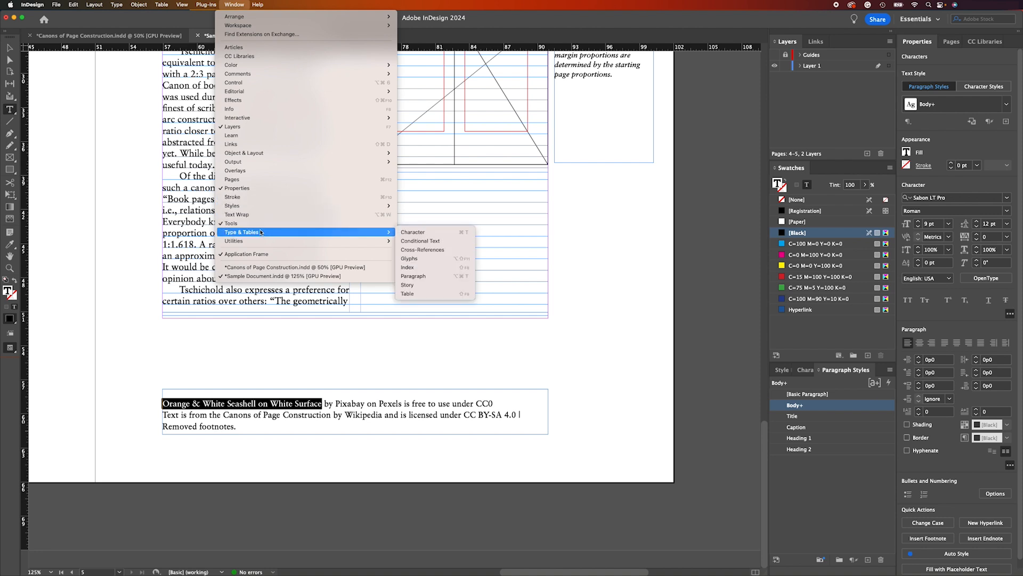
{"action": "mouse_move", "coordinate": [263, 120]}
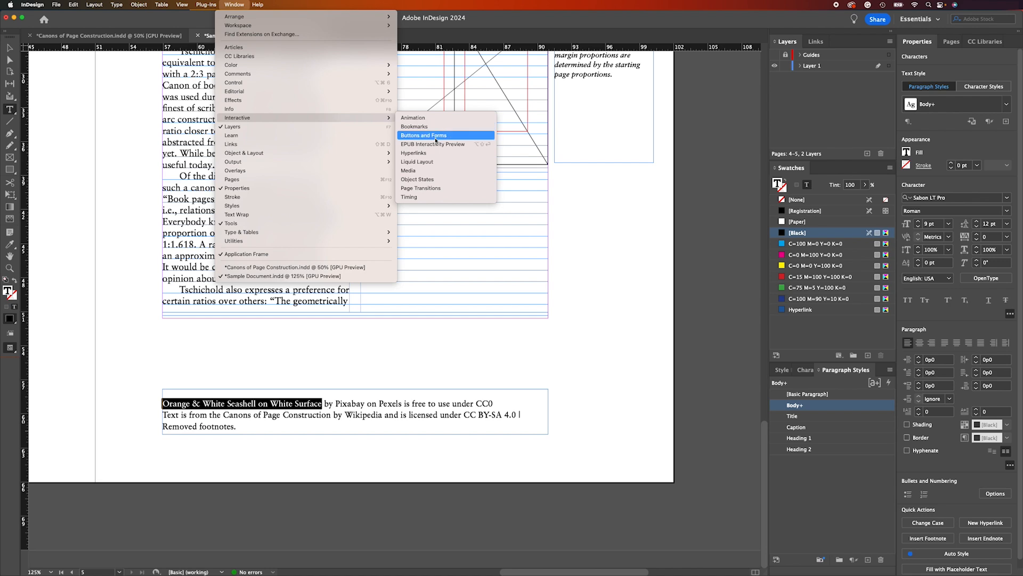
{"action": "left_click", "coordinate": [421, 153]}
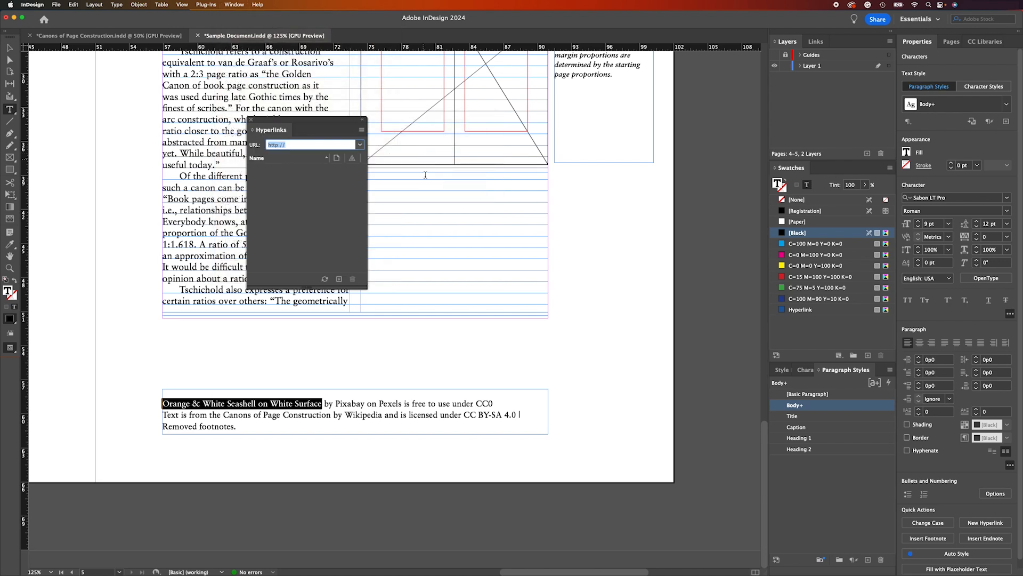
{"action": "key", "text": "super+v"}
{"action": "key", "text": "Return"}
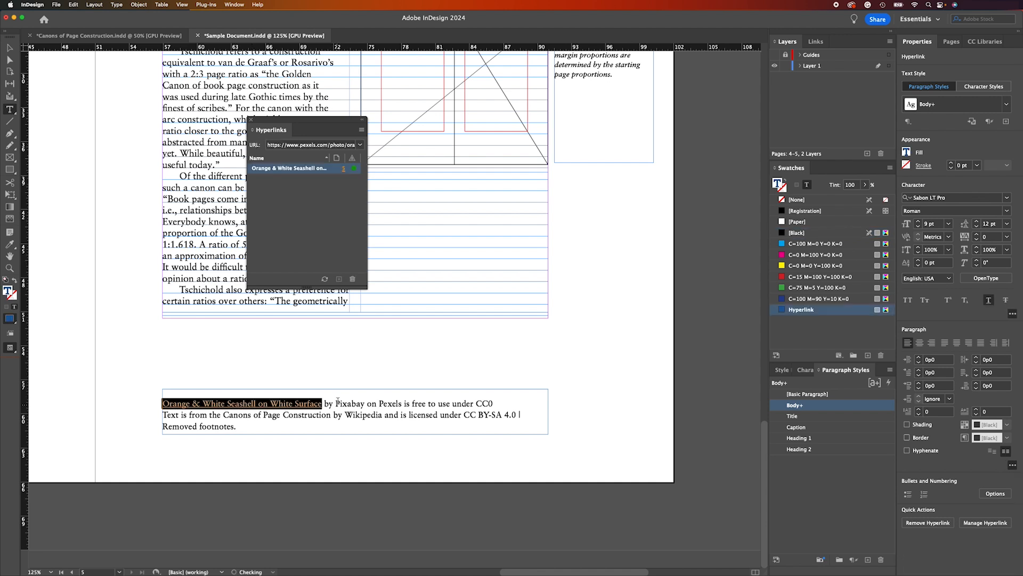
{"action": "left_click", "coordinate": [337, 404]}
{"action": "double_click", "coordinate": [338, 403]}
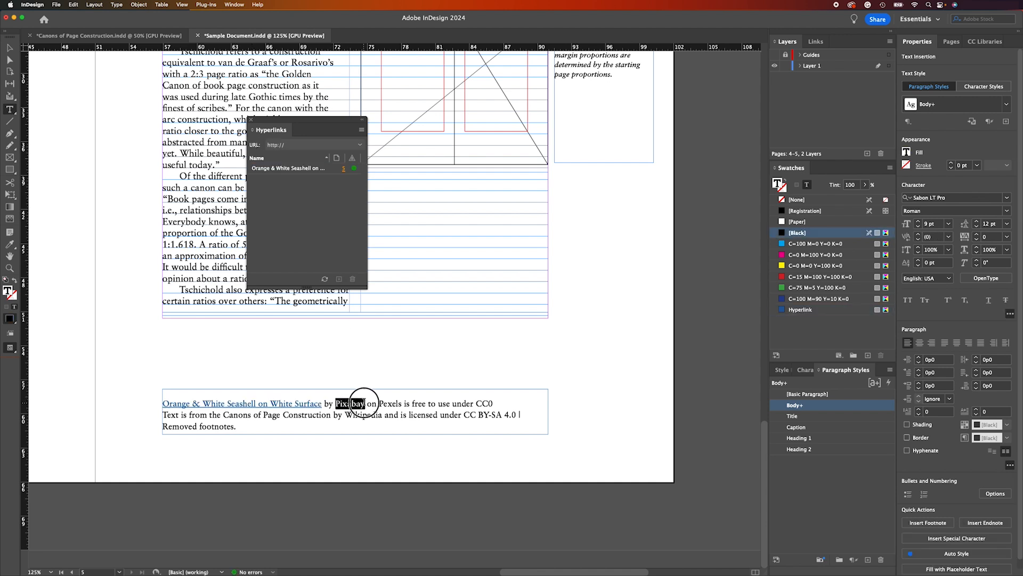
{"action": "key", "text": "super+Tab"}
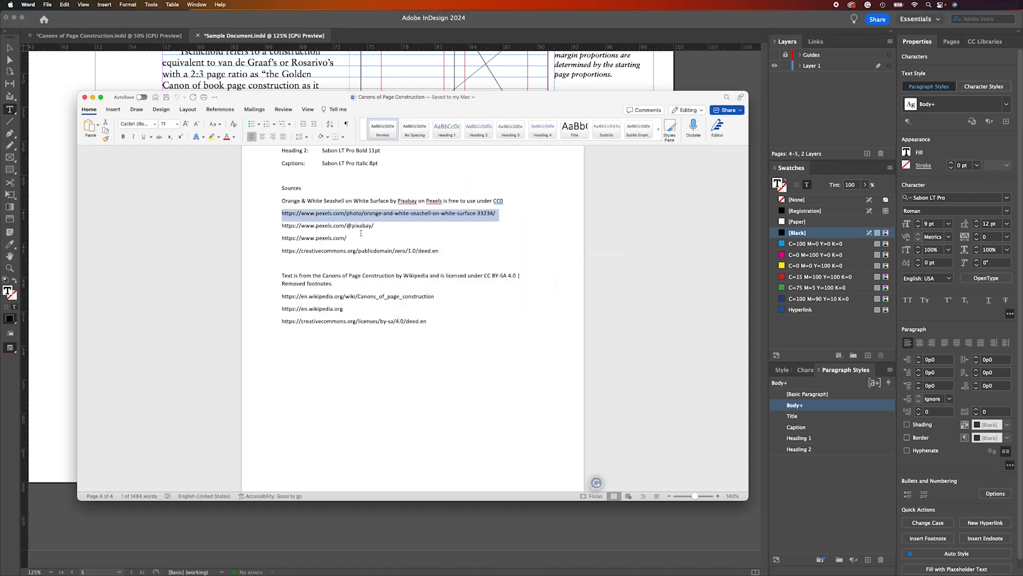
{"action": "left_click_drag", "start_coordinate": [376, 226], "coordinate": [290, 230]}
{"action": "key", "text": "super+c"}
{"action": "key", "text": "super+Tab"}
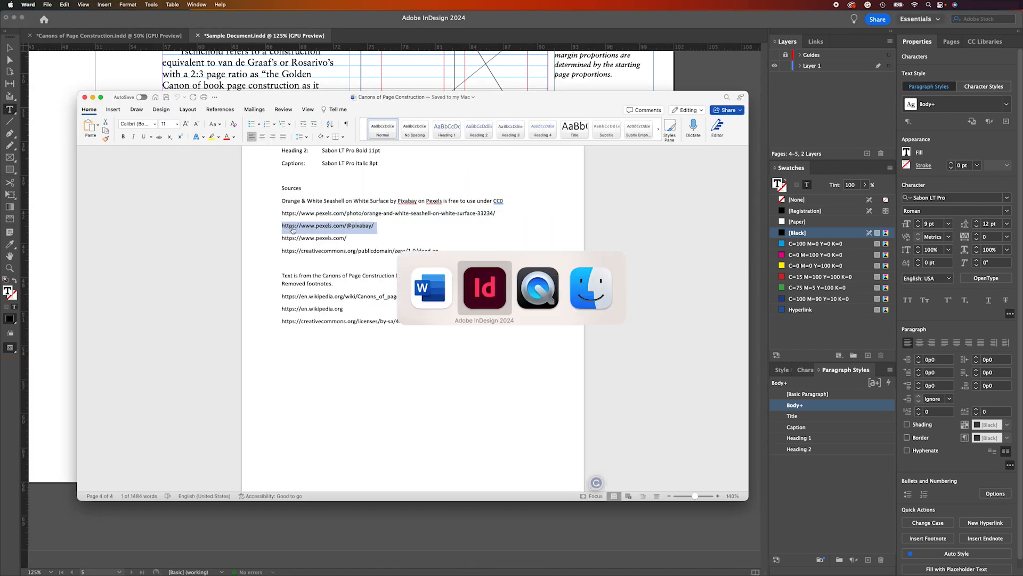
{"action": "left_click_drag", "start_coordinate": [298, 145], "coordinate": [256, 145]}
{"action": "key", "text": "super+v"}
{"action": "key", "text": "Return"}
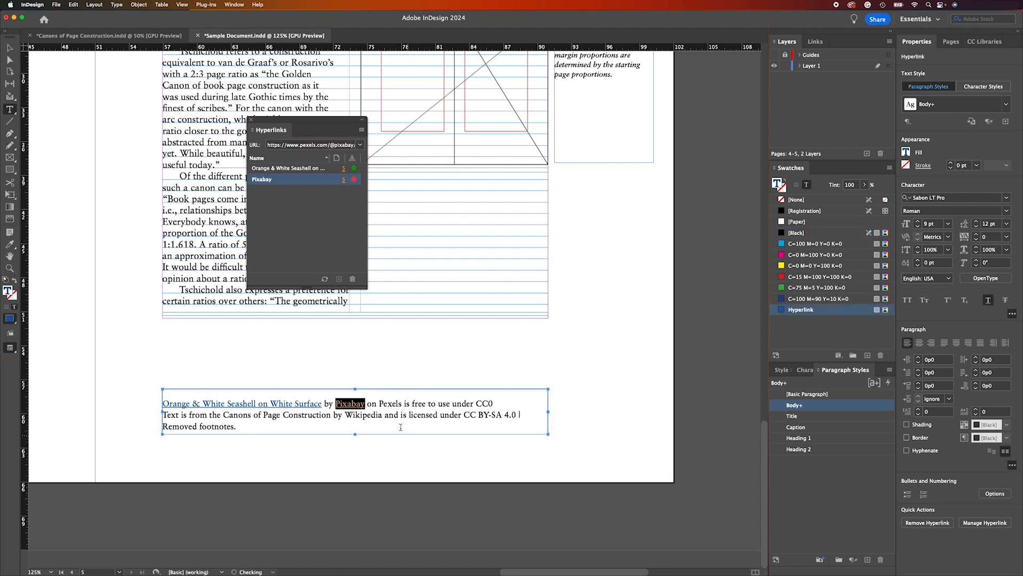
{"action": "left_click_drag", "start_coordinate": [379, 403], "coordinate": [400, 403]}
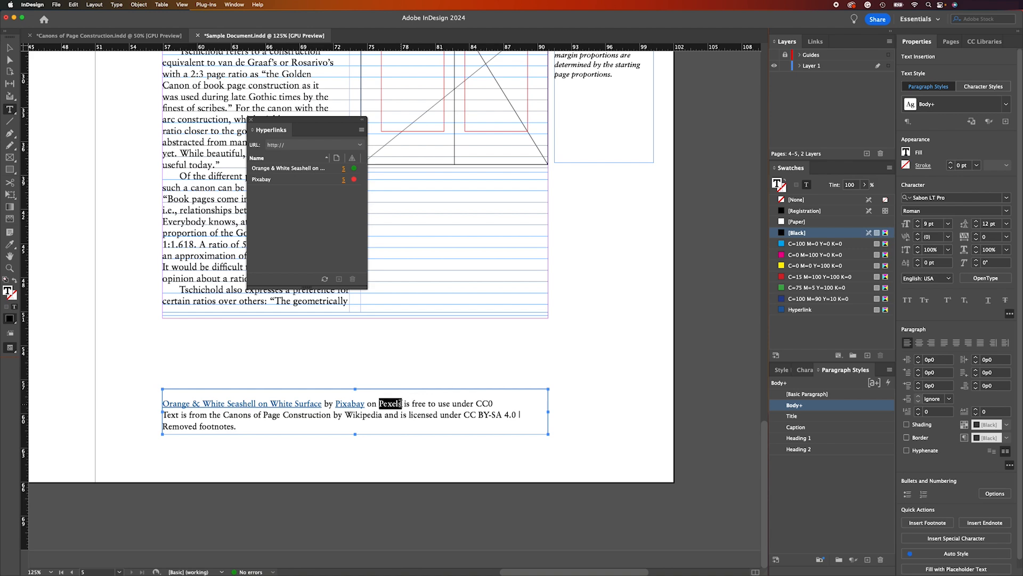
{"action": "key", "text": "super+Tab"}
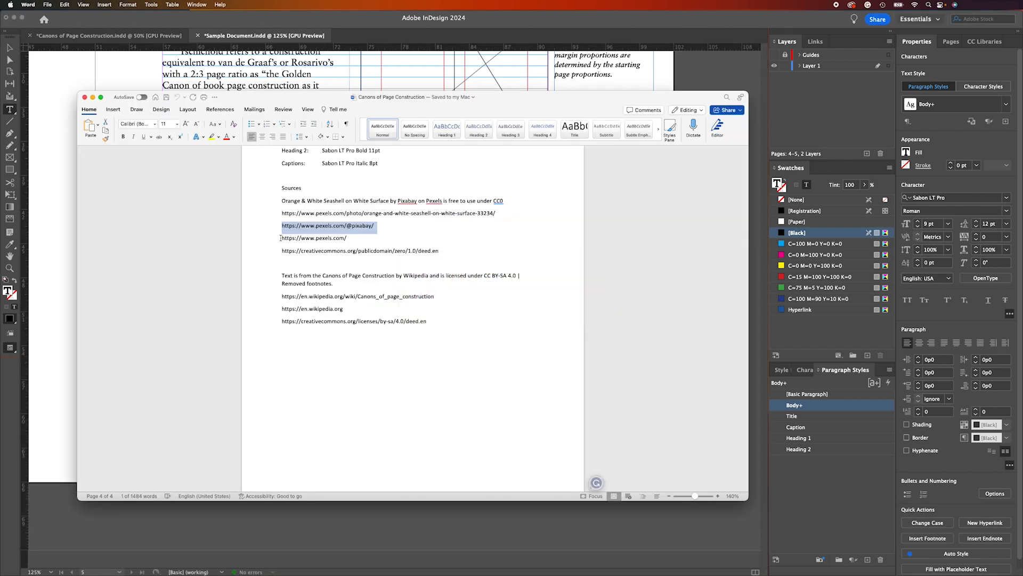
{"action": "left_click_drag", "start_coordinate": [281, 238], "coordinate": [349, 240]}
{"action": "key", "text": "super+c"}
{"action": "key", "text": "super+Tab"}
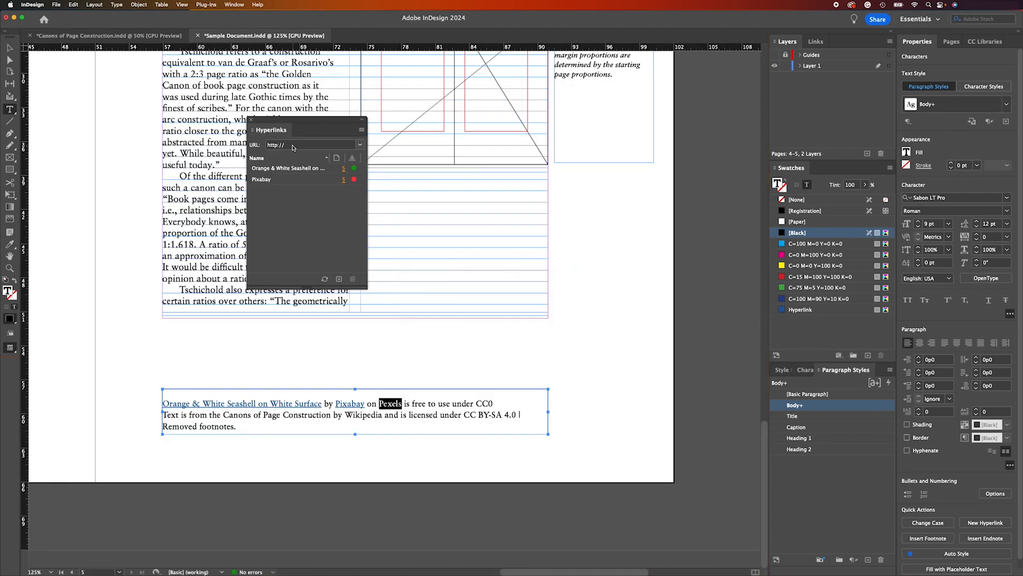
{"action": "left_click", "coordinate": [292, 145]}
{"action": "key", "text": "super+v"}
{"action": "key", "text": "Return"}
{"action": "left_click", "coordinate": [462, 404]}
{"action": "left_click_drag", "start_coordinate": [476, 403], "coordinate": [491, 403]}
{"action": "key", "text": "super+Tab"}
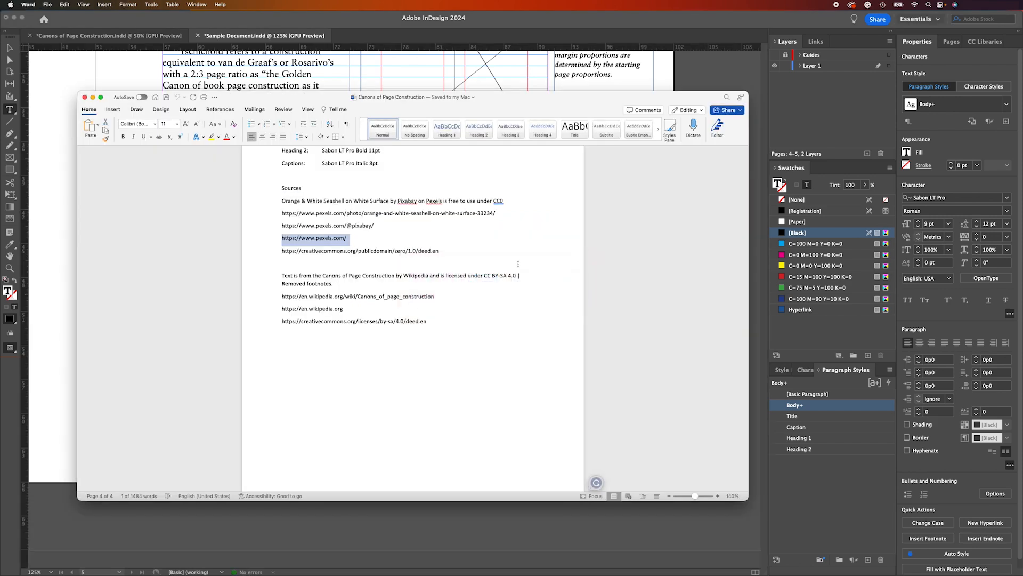
{"action": "left_click_drag", "start_coordinate": [284, 250], "coordinate": [441, 251]}
{"action": "key", "text": "super+c"}
{"action": "key", "text": "super+Tab"}
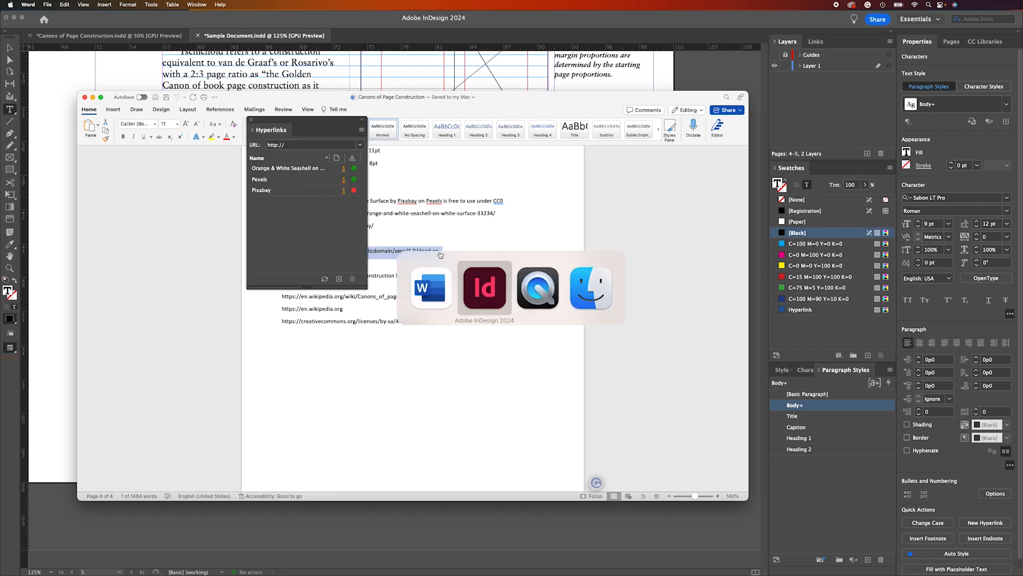
{"action": "left_click", "coordinate": [292, 146]}
{"action": "key", "text": "super+v"}
{"action": "key", "text": "Return"}
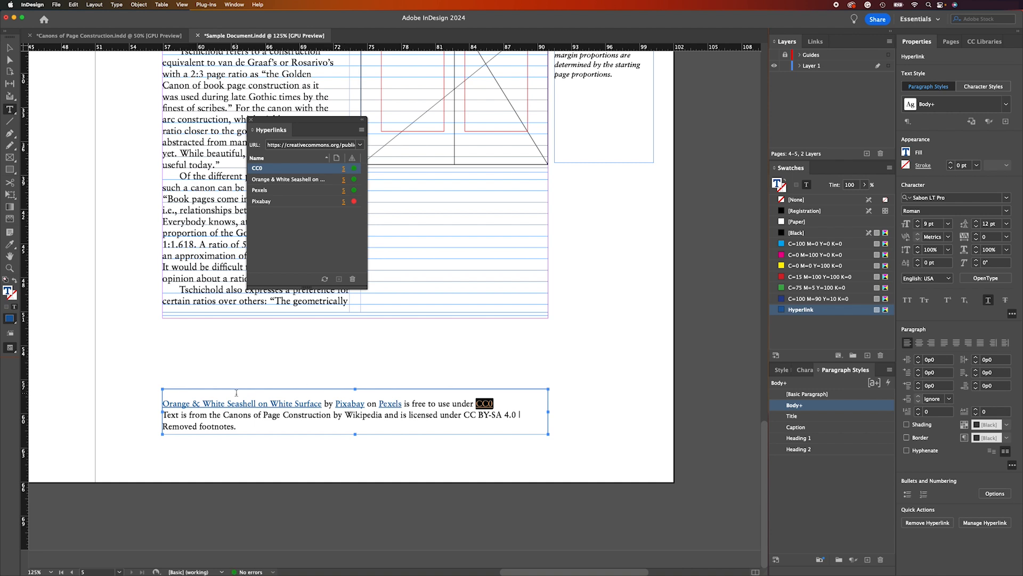
{"action": "left_click_drag", "start_coordinate": [166, 415], "coordinate": [331, 415]}
{"action": "left_click", "coordinate": [224, 416]}
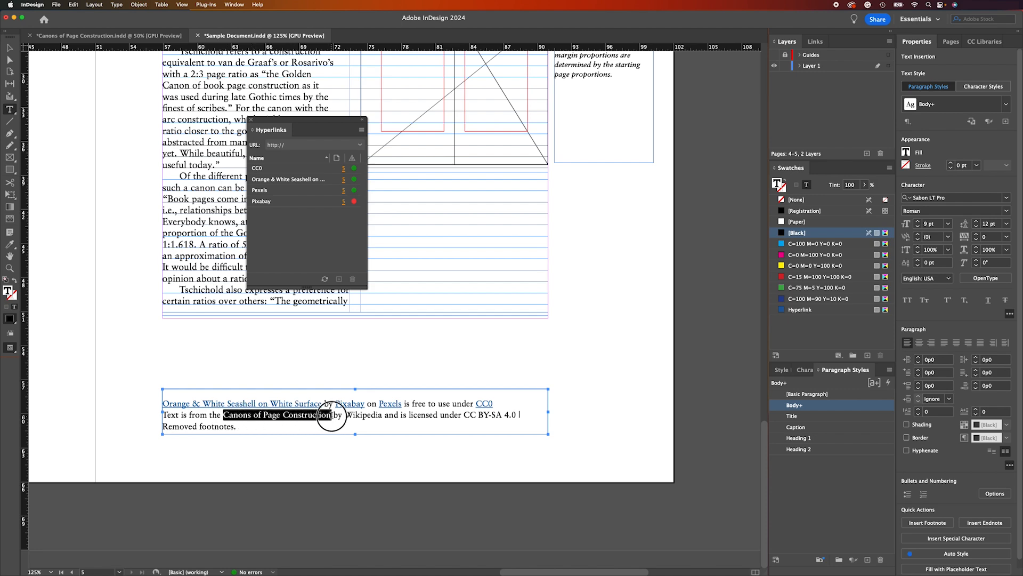
{"action": "key", "text": "super+Tab"}
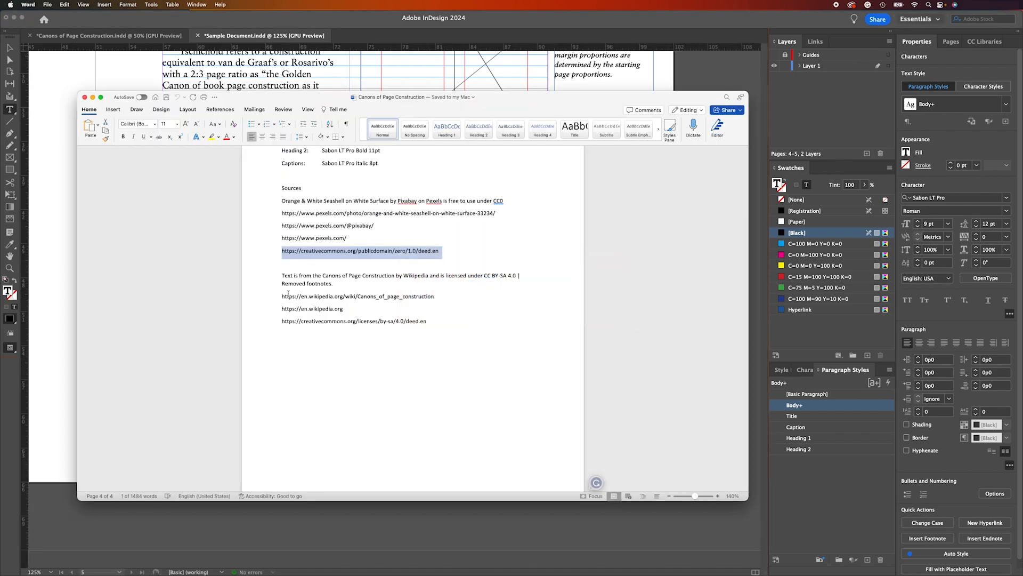
{"action": "left_click_drag", "start_coordinate": [281, 297], "coordinate": [428, 297]}
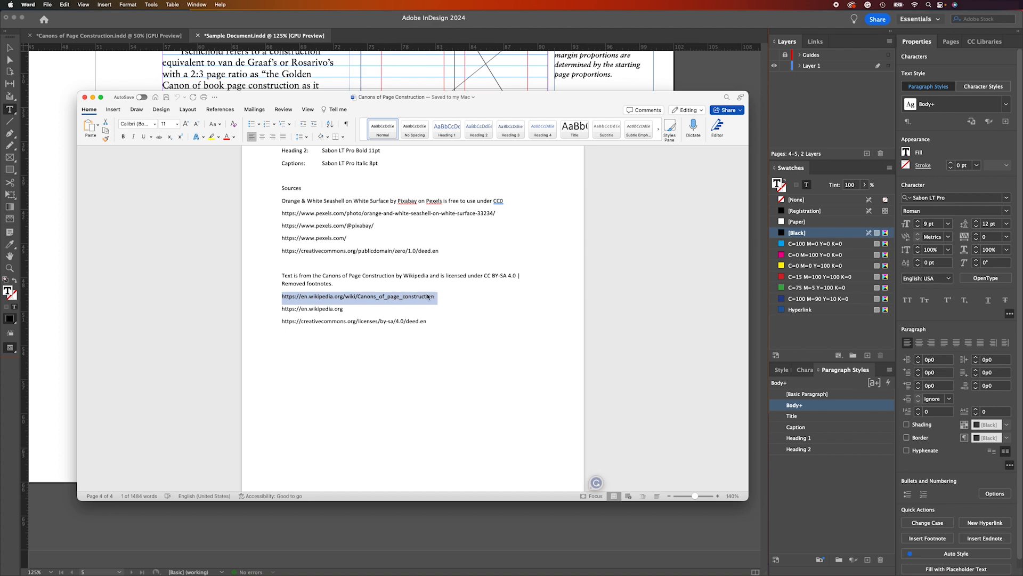
{"action": "key", "text": "super+c"}
{"action": "key", "text": "super+Tab"}
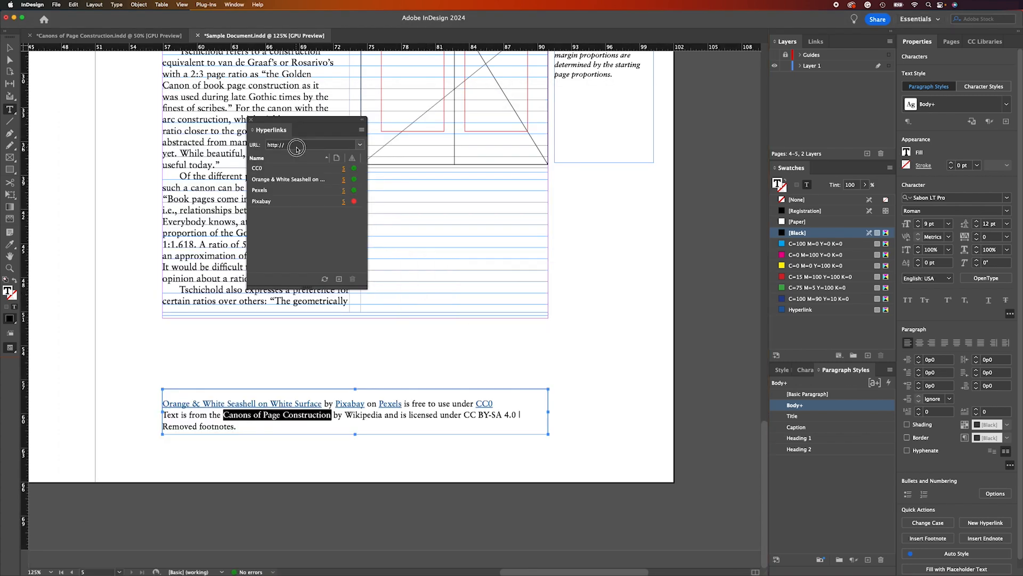
{"action": "left_click", "coordinate": [278, 145]}
{"action": "key", "text": "super+v"}
{"action": "key", "text": "Return"}
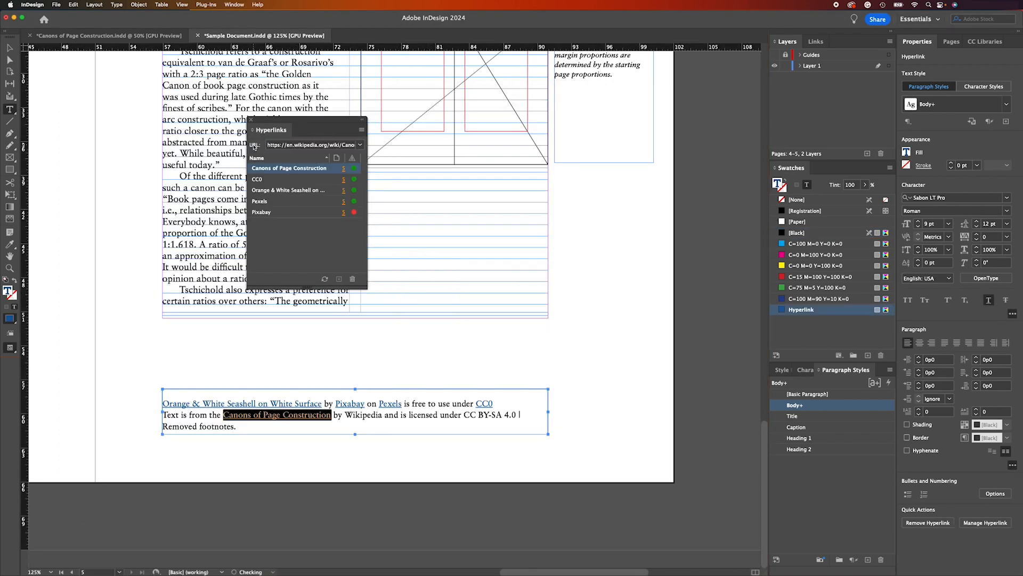
{"action": "double_click", "coordinate": [368, 414]}
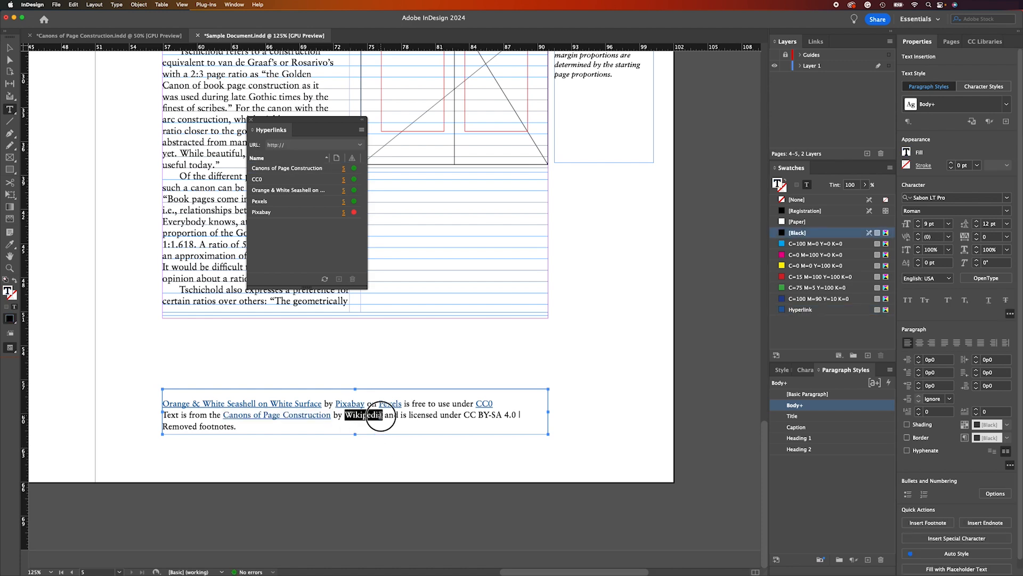
{"action": "key", "text": "super+Tab"}
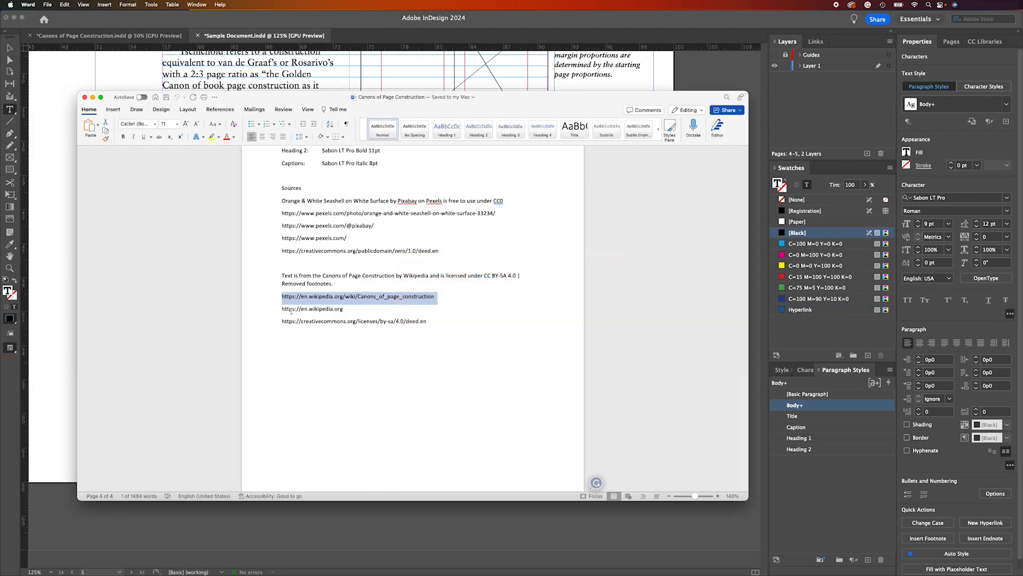
{"action": "left_click_drag", "start_coordinate": [281, 308], "coordinate": [347, 310]}
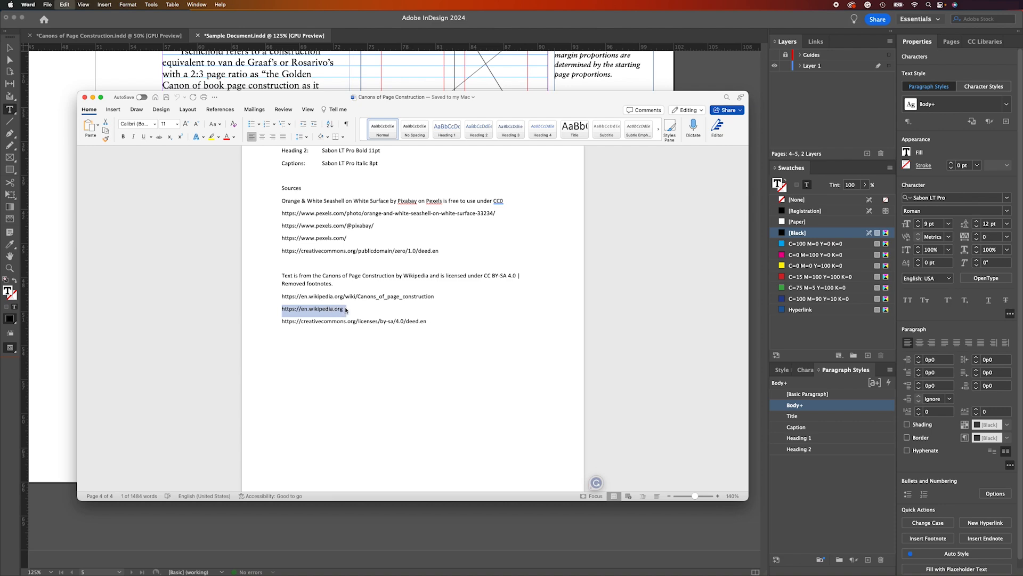
{"action": "key", "text": "super+Tab"}
{"action": "left_click", "coordinate": [293, 145]}
{"action": "key", "text": "super+v"}
{"action": "key", "text": "Return"}
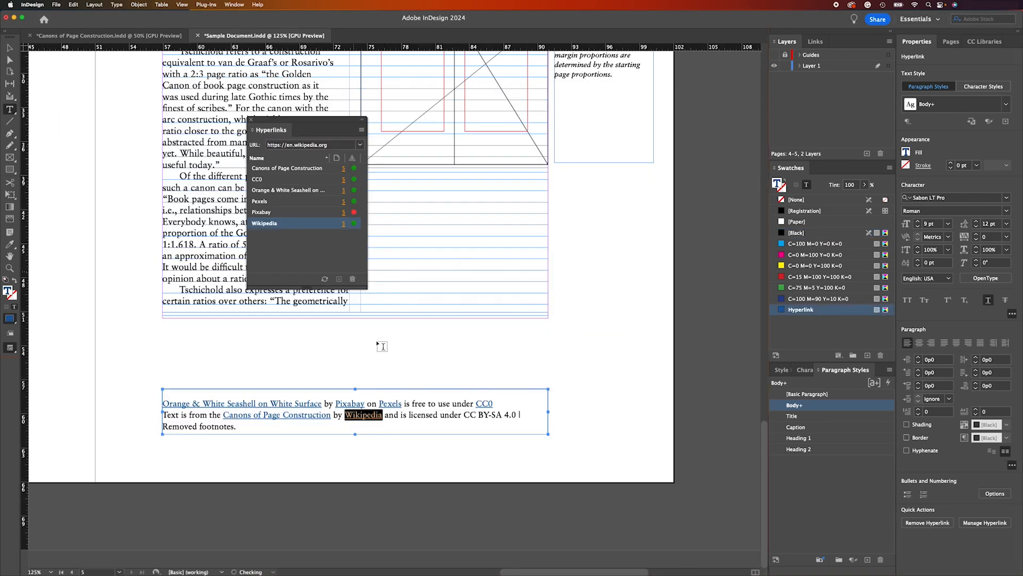
{"action": "left_click", "coordinate": [420, 413]}
{"action": "left_click_drag", "start_coordinate": [465, 415], "coordinate": [520, 415]}
{"action": "key", "text": "super+Tab"}
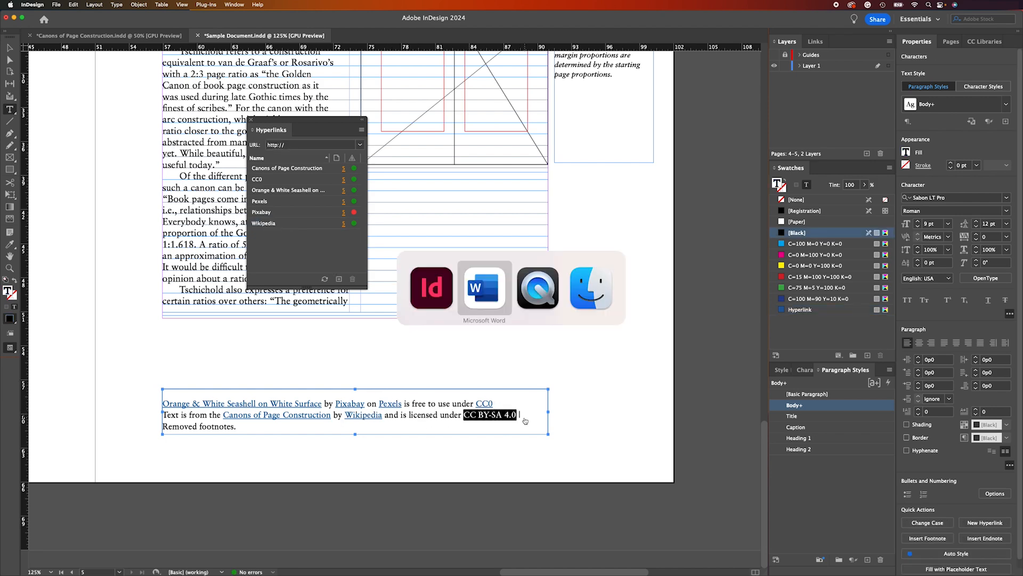
{"action": "left_click_drag", "start_coordinate": [282, 321], "coordinate": [429, 322]}
{"action": "key", "text": "super+c"}
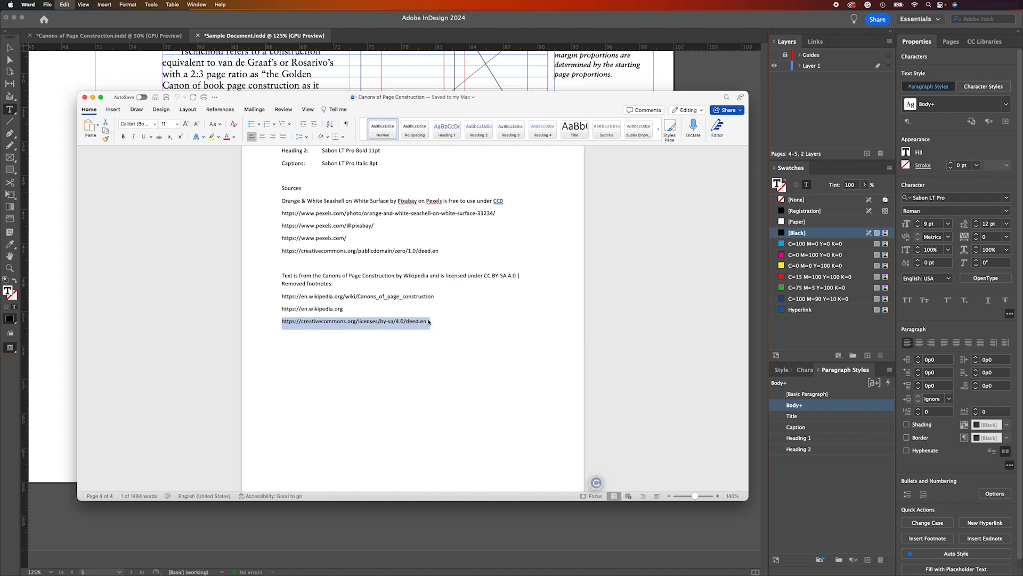
{"action": "key", "text": "super+Tab"}
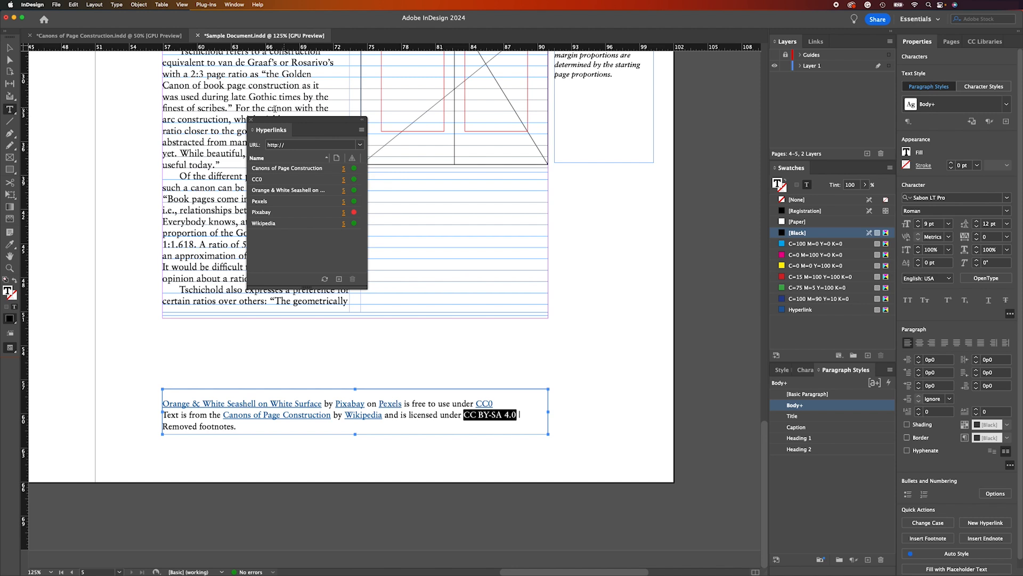
{"action": "left_click_drag", "start_coordinate": [356, 145], "coordinate": [261, 145]}
{"action": "key", "text": "super+v"}
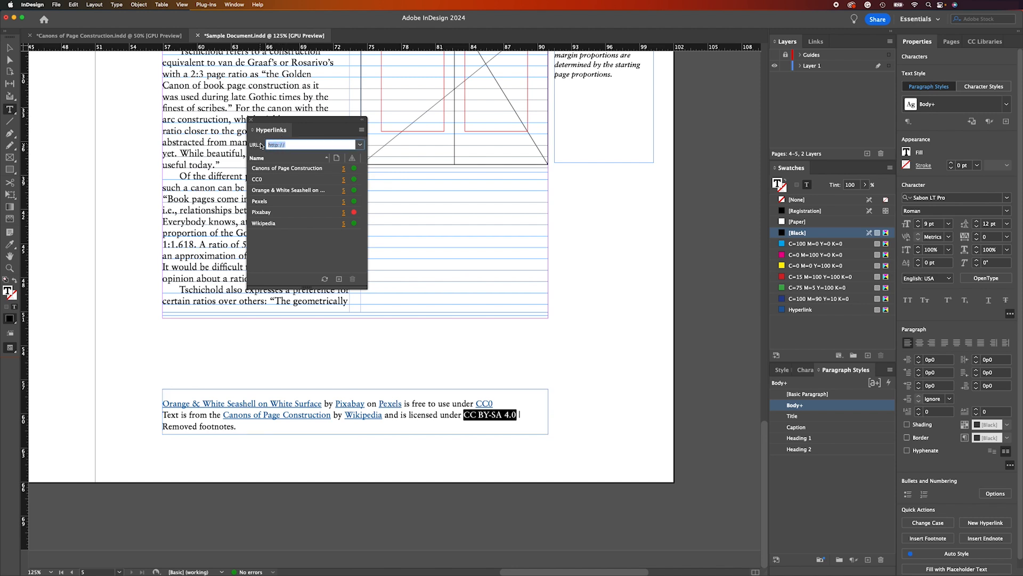
{"action": "key", "text": "Return"}
{"action": "left_click", "coordinate": [227, 428]}
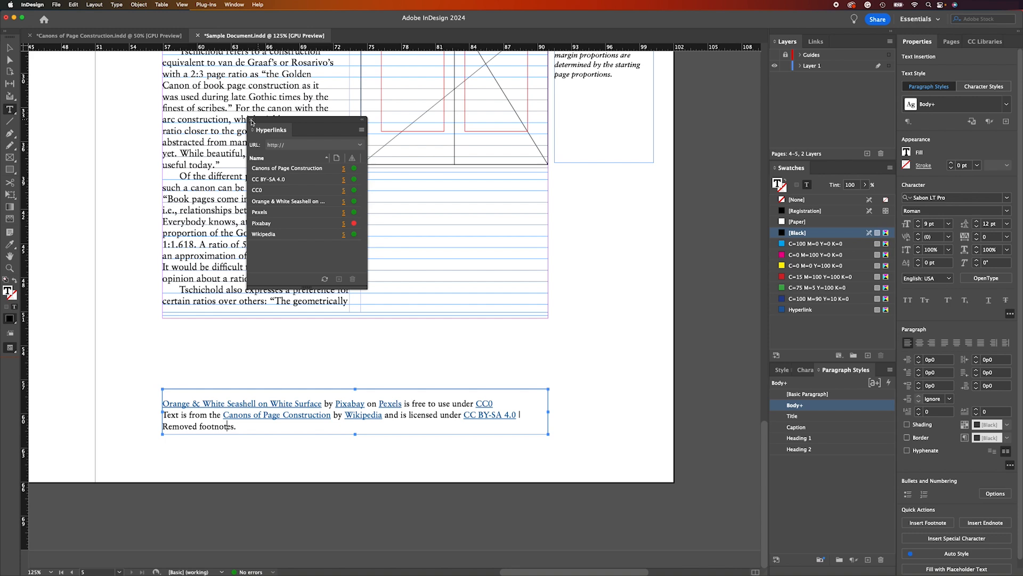
Step: Dismiss the hyperlink settings and widen the credits frame so the Wikipedia credit fits on one line
{"action": "left_click", "coordinate": [251, 120]}
{"action": "key", "text": "Escape"}
{"action": "left_click_drag", "start_coordinate": [548, 411], "coordinate": [604, 411]}
{"action": "left_click", "coordinate": [626, 415]}
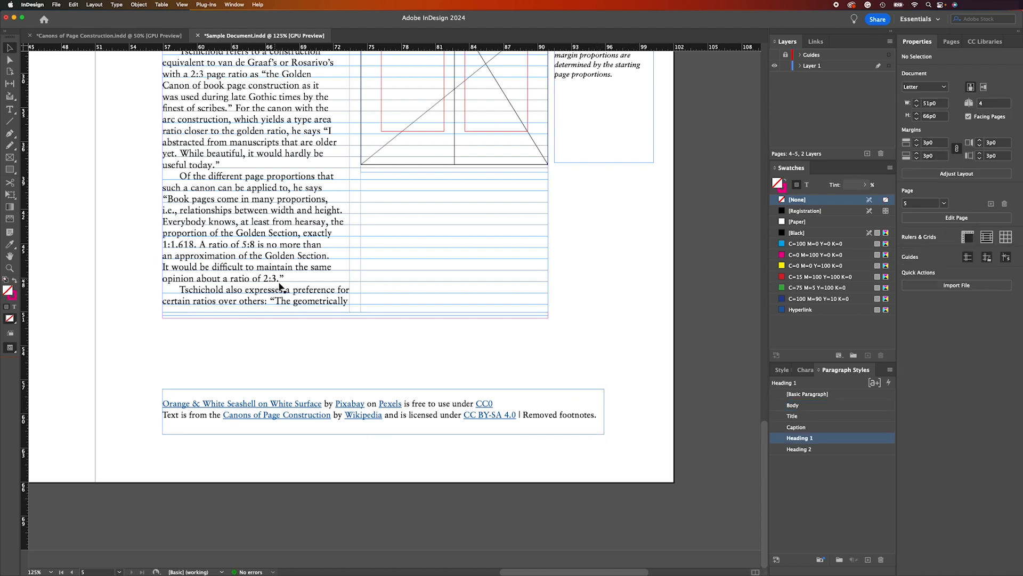
Step: Switch the document to Preview mode and review both spreads at 50% without guides and frame edges
{"action": "key", "text": "super+minus"}
{"action": "key", "text": "super+minus"}
{"action": "key", "text": "super+minus"}
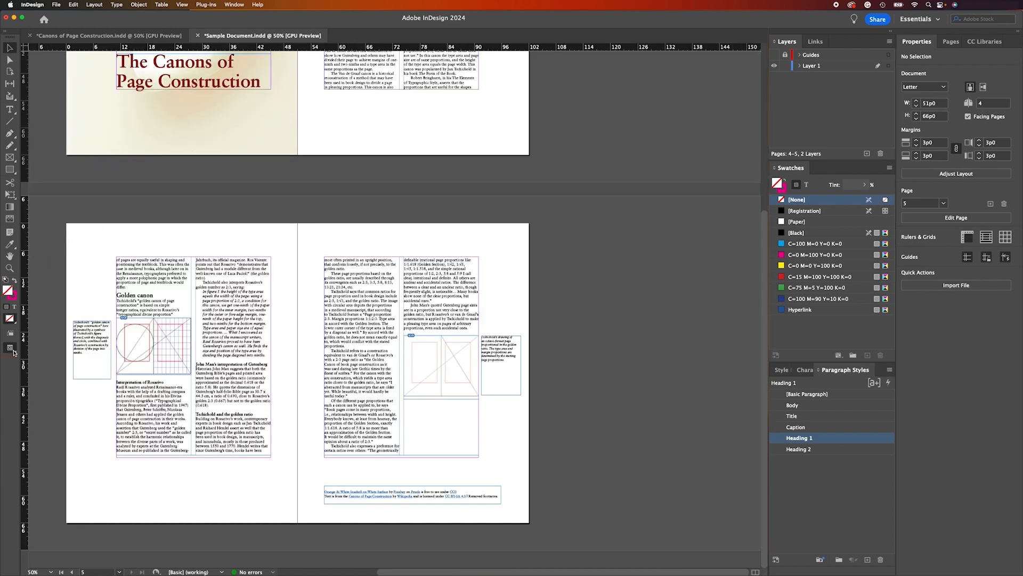
{"action": "left_click_drag", "start_coordinate": [15, 352], "coordinate": [42, 369]}
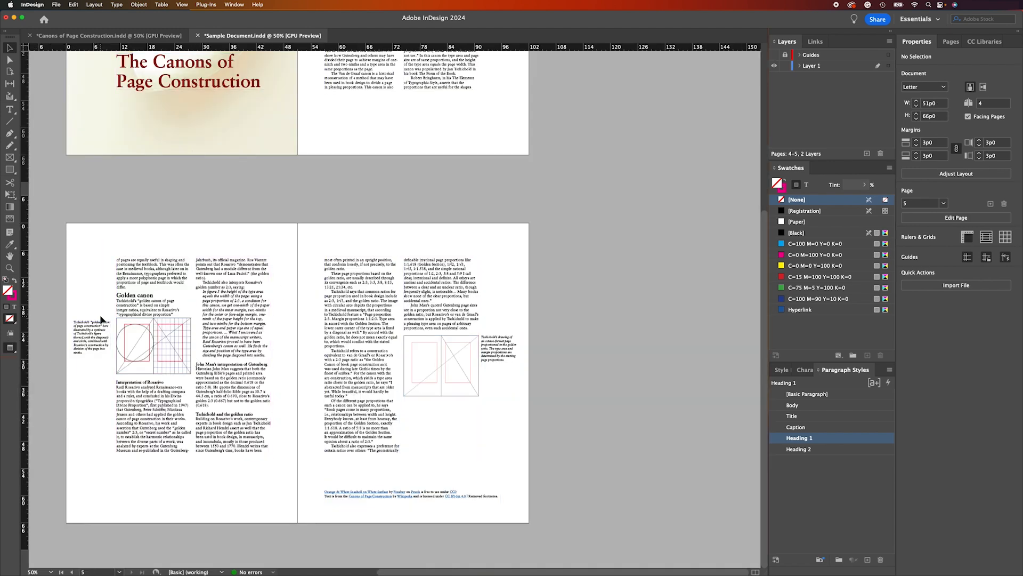
{"action": "scroll", "coordinate": [263, 265], "scroll_direction": "up", "scroll_amount": 5}
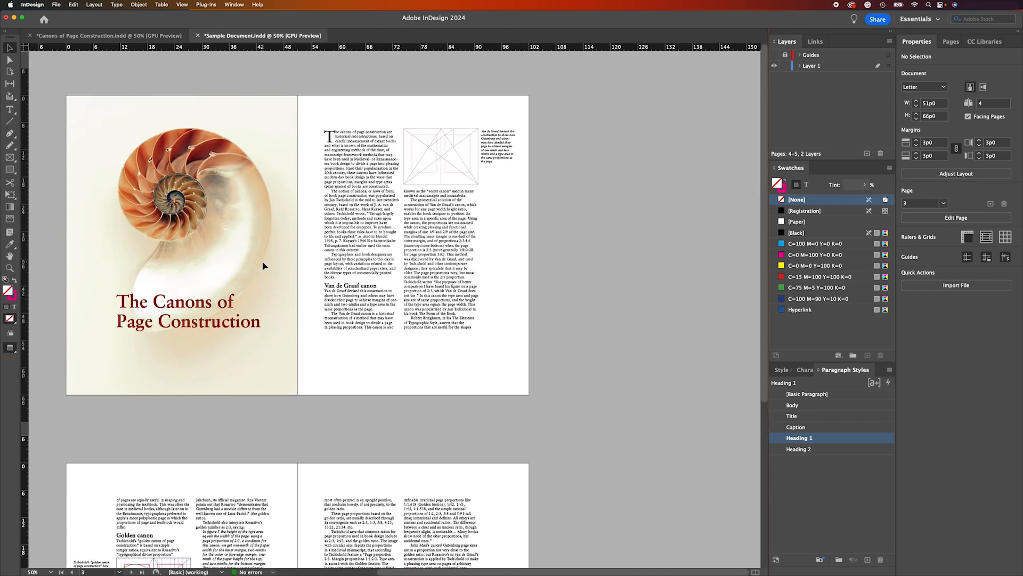
Step: Save Sample Document.indd, keeping the body text frame on page 3 in its original position
{"action": "key", "text": "super+s"}
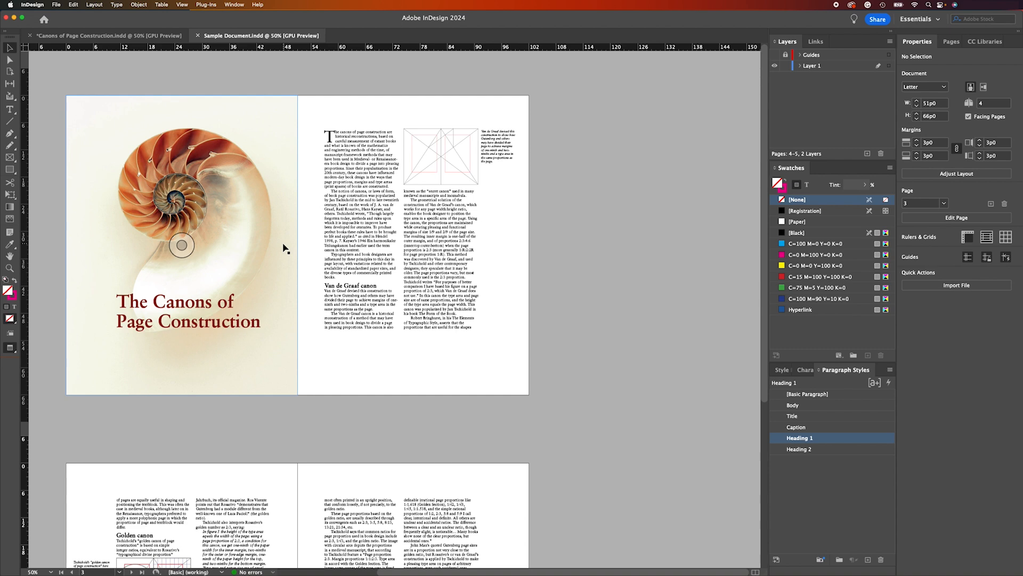
{"action": "left_click_drag", "start_coordinate": [344, 323], "coordinate": [347, 319]}
{"action": "key", "text": "super+z"}
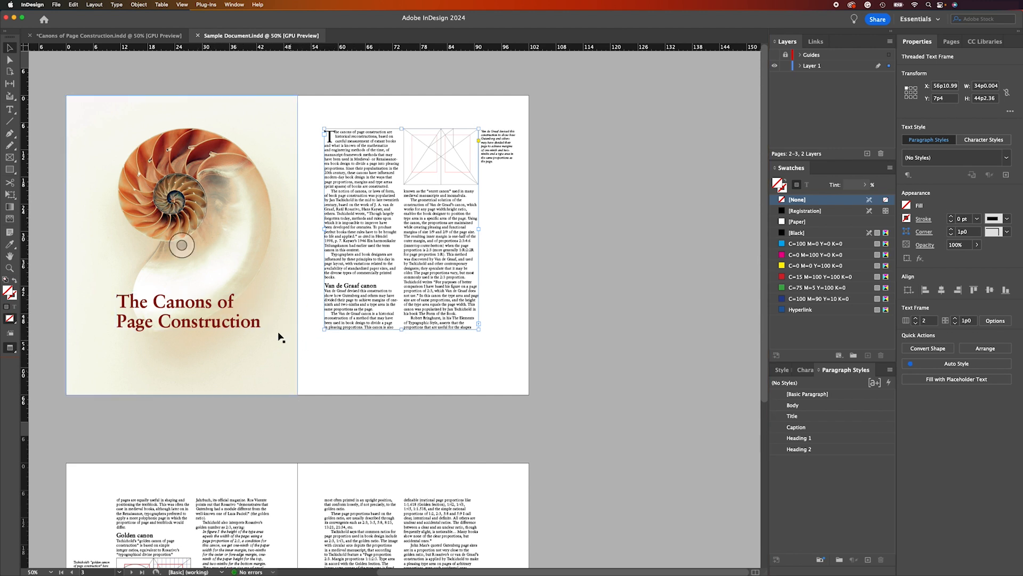
Step: Start exporting the layout in Adobe PDF (Print) format as Sample Document, in the Sample Document folder
{"action": "left_click", "coordinate": [57, 4]}
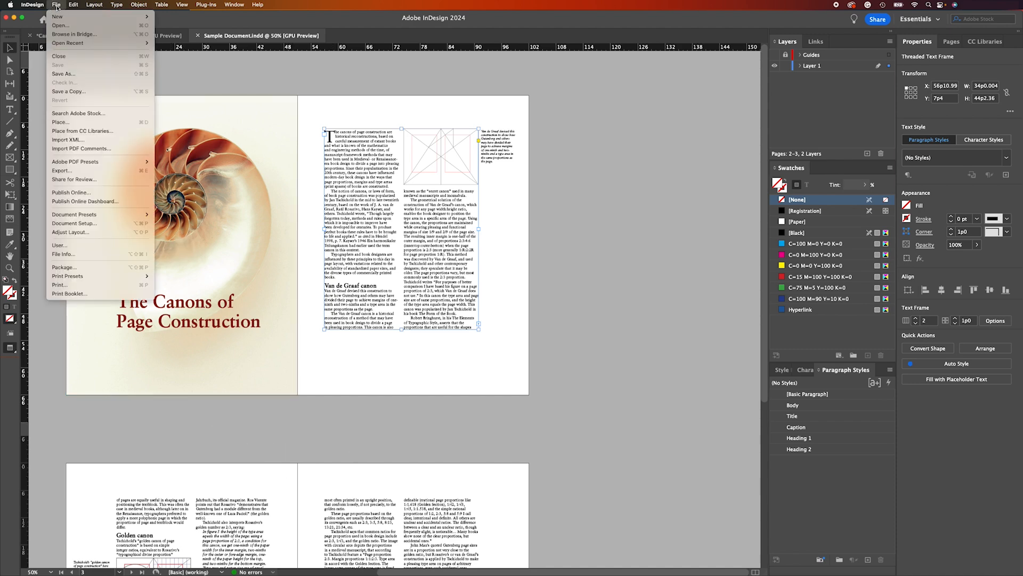
{"action": "left_click", "coordinate": [84, 170]}
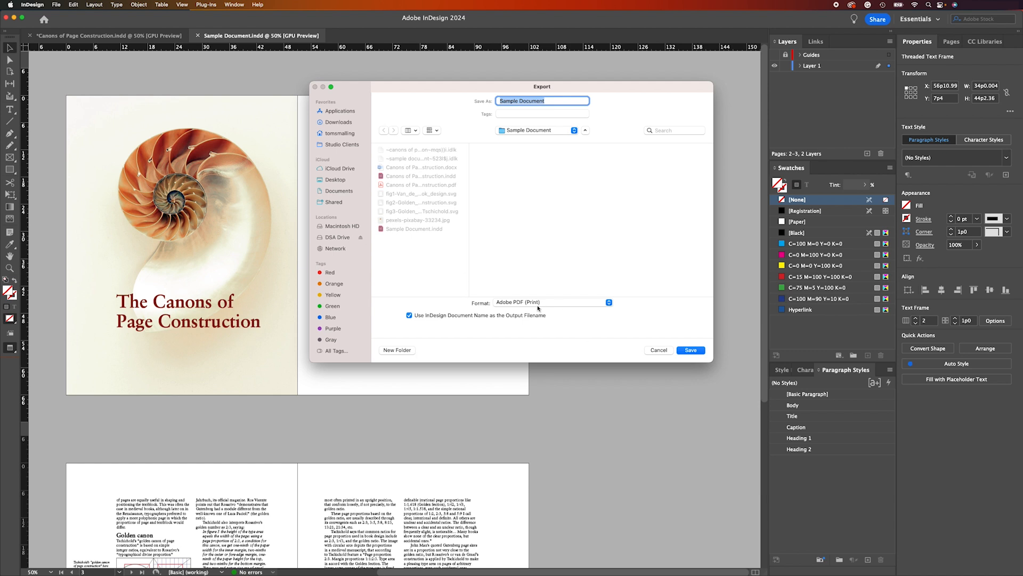
{"action": "left_click", "coordinate": [537, 304]}
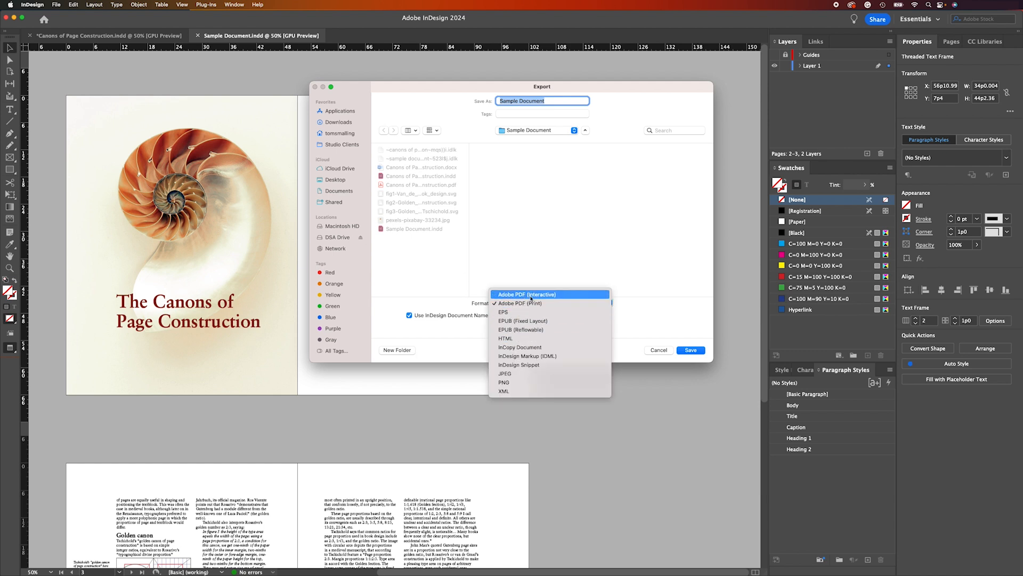
{"action": "left_click", "coordinate": [527, 303]}
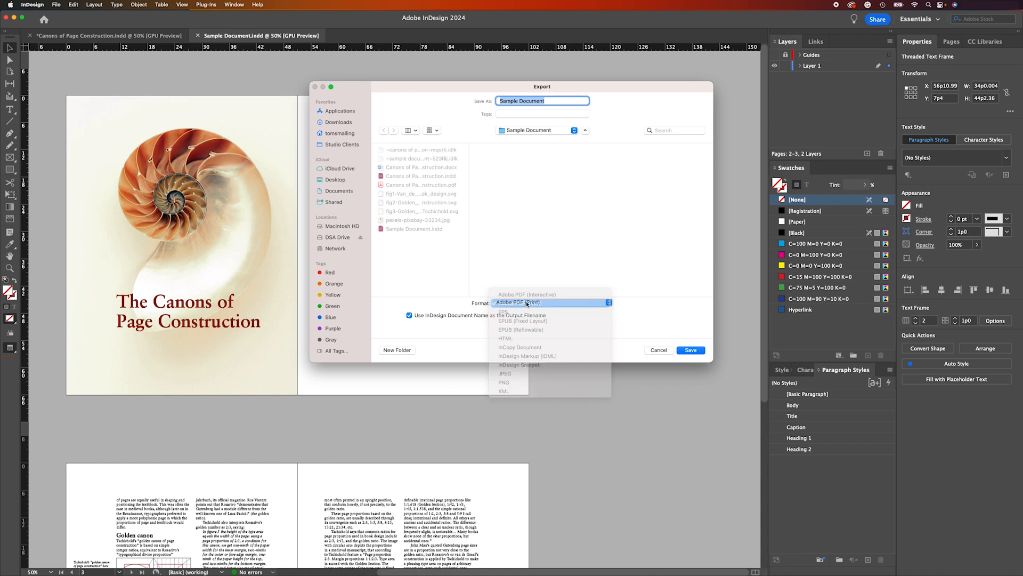
{"action": "left_click", "coordinate": [691, 350]}
Step: Export the PDF with all pages as spreads and hyperlinks included, keeping the modified High Quality Print preset
{"action": "left_click_drag", "start_coordinate": [433, 128], "coordinate": [344, 124]}
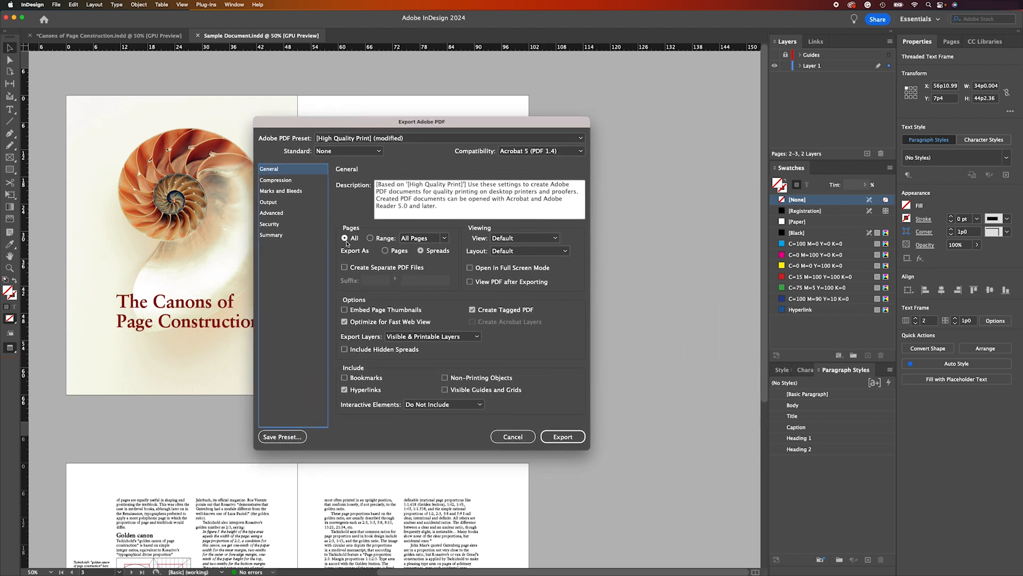
{"action": "left_click", "coordinate": [409, 253]}
{"action": "left_click", "coordinate": [423, 252]}
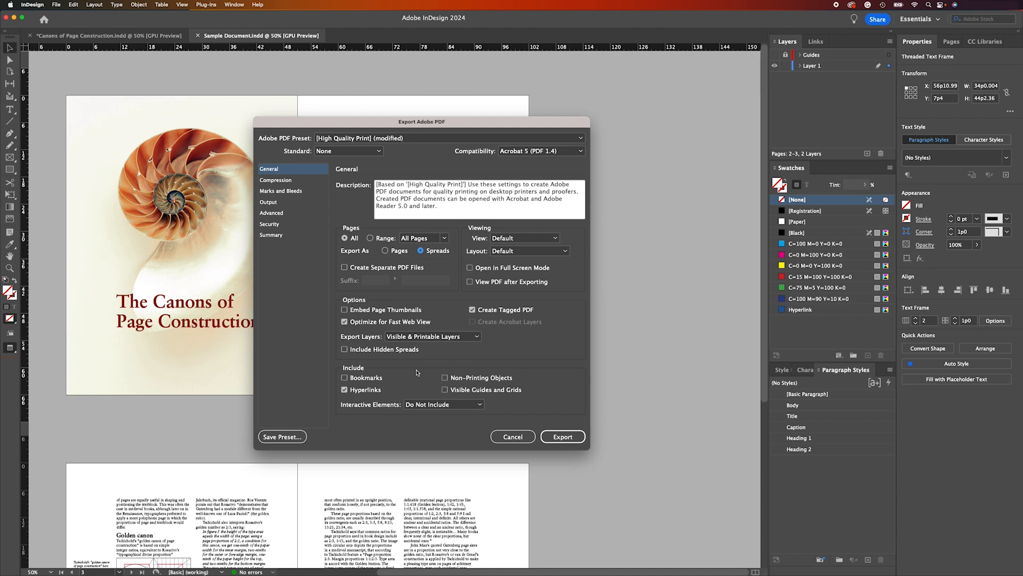
{"action": "left_click", "coordinate": [345, 391]}
{"action": "left_click", "coordinate": [345, 391]}
{"action": "left_click", "coordinate": [568, 436]}
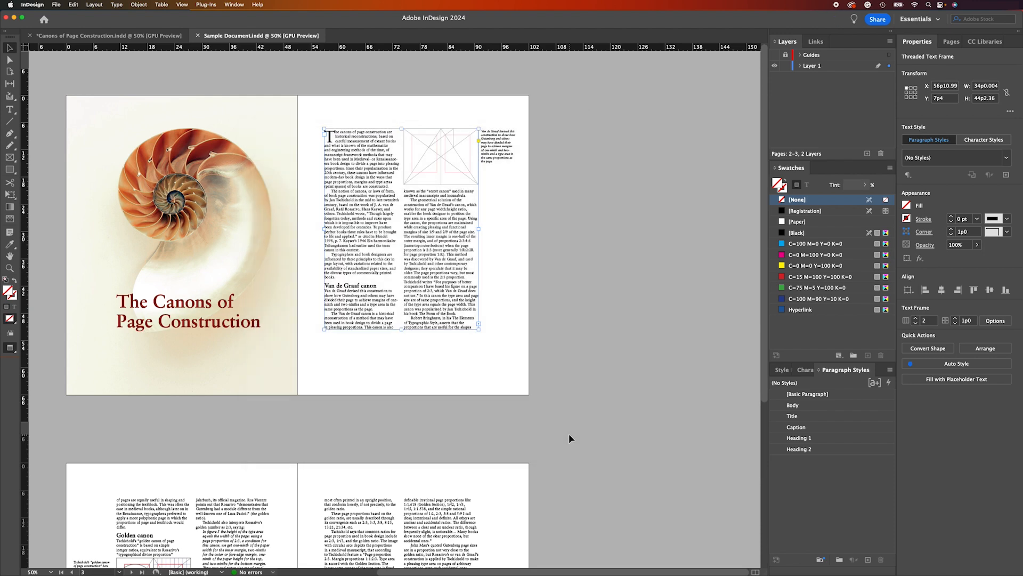